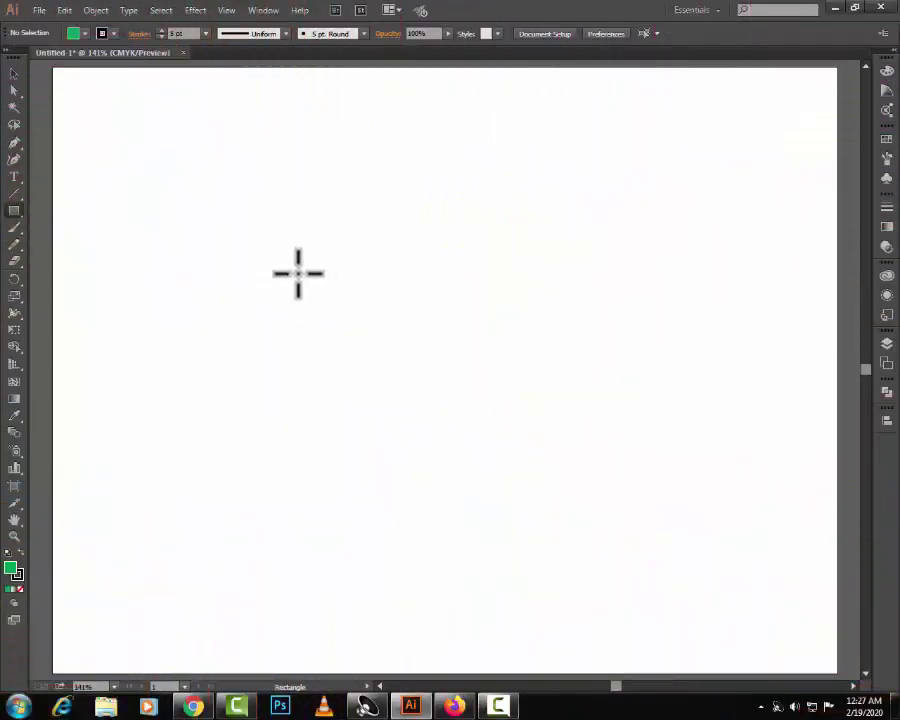
- Drag out a green-filled, black-stroked rectangle in the middle of the artboard
mouse_move(261, 272)
mouse_down()
mouse_move(396, 347)
mouse_move(550, 401)
mouse_move(595, 460)
mouse_up()
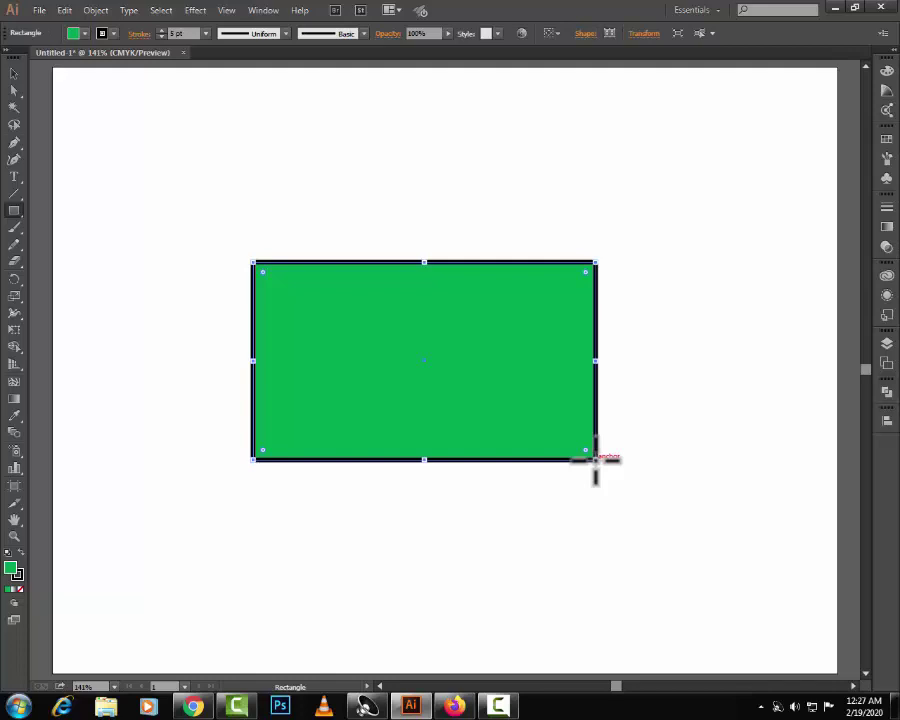
- Open Transform Each for the green rectangle from Object > Transform
click(96, 10)
mouse_move(108, 26)
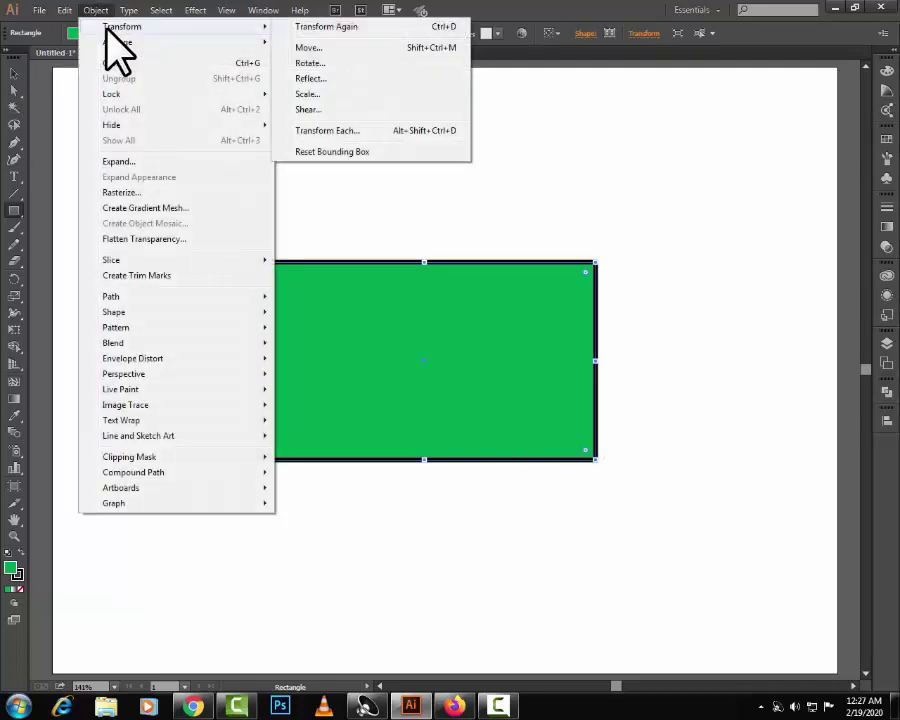
click(364, 137)
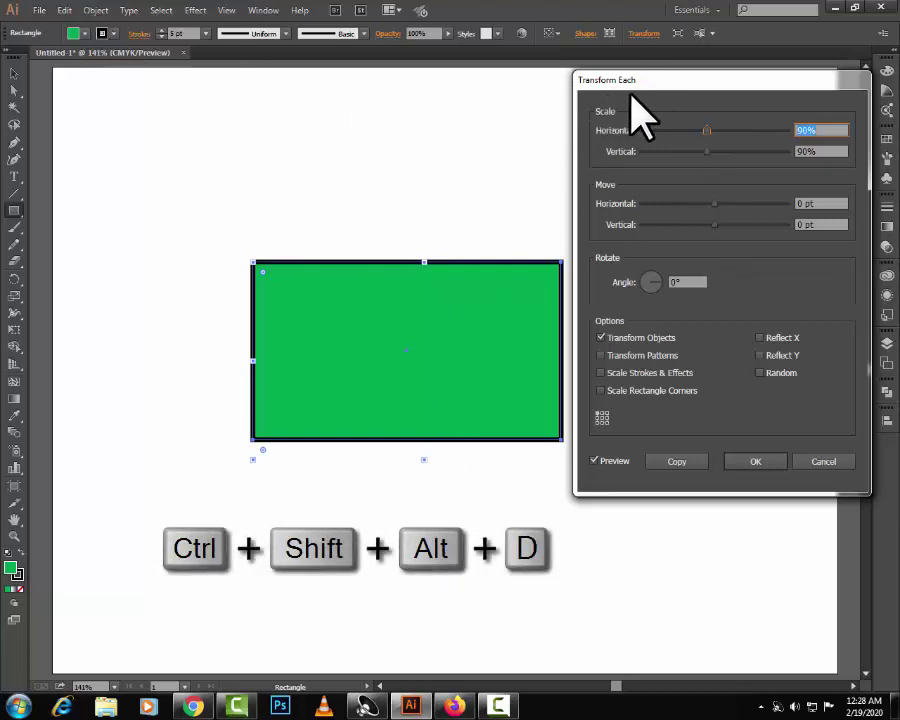
- Set horizontal and vertical scale to 90%, check the preview, and make the scaled copy
text(100)
key(Tab)
text(100)
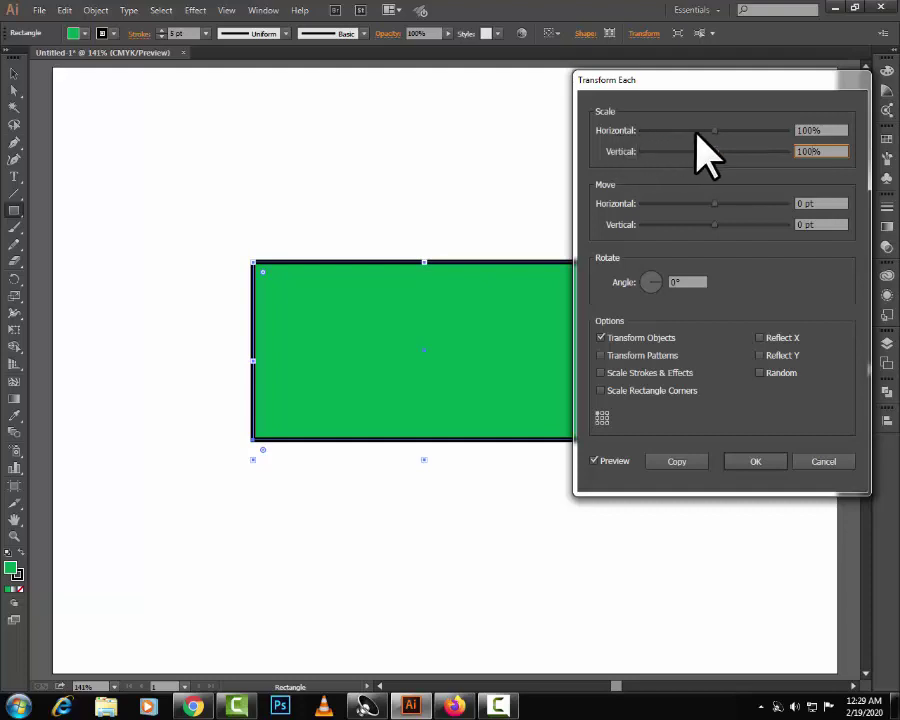
click(812, 128)
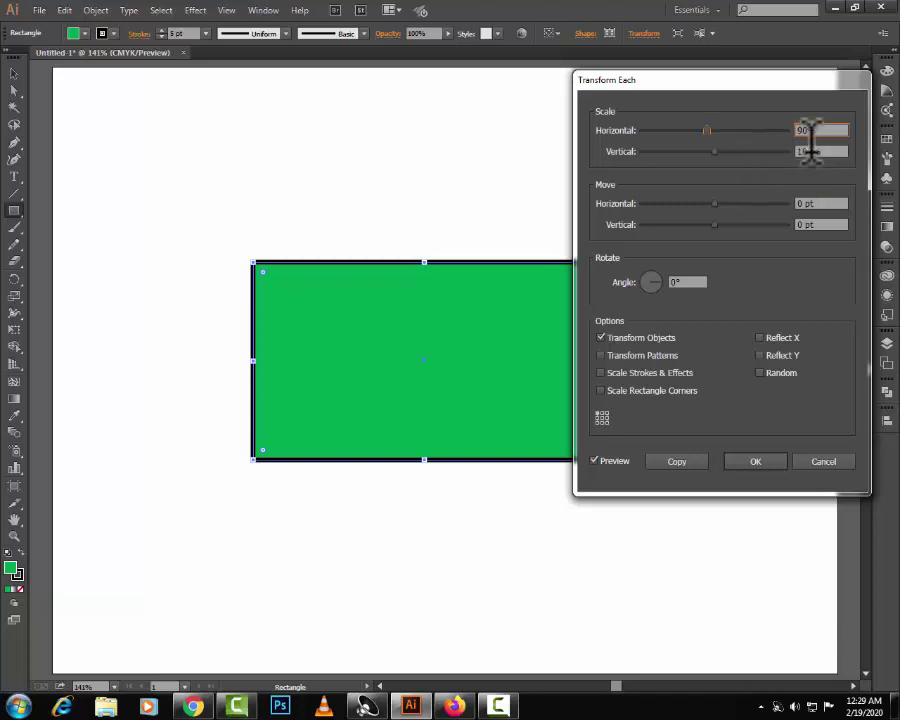
click(789, 151)
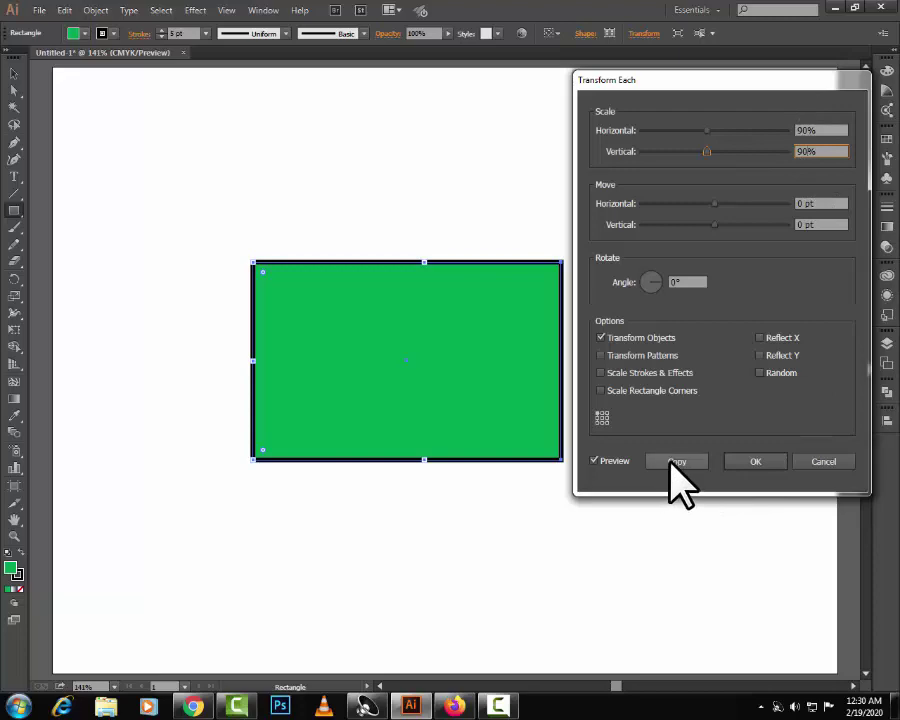
click(595, 461)
click(595, 461)
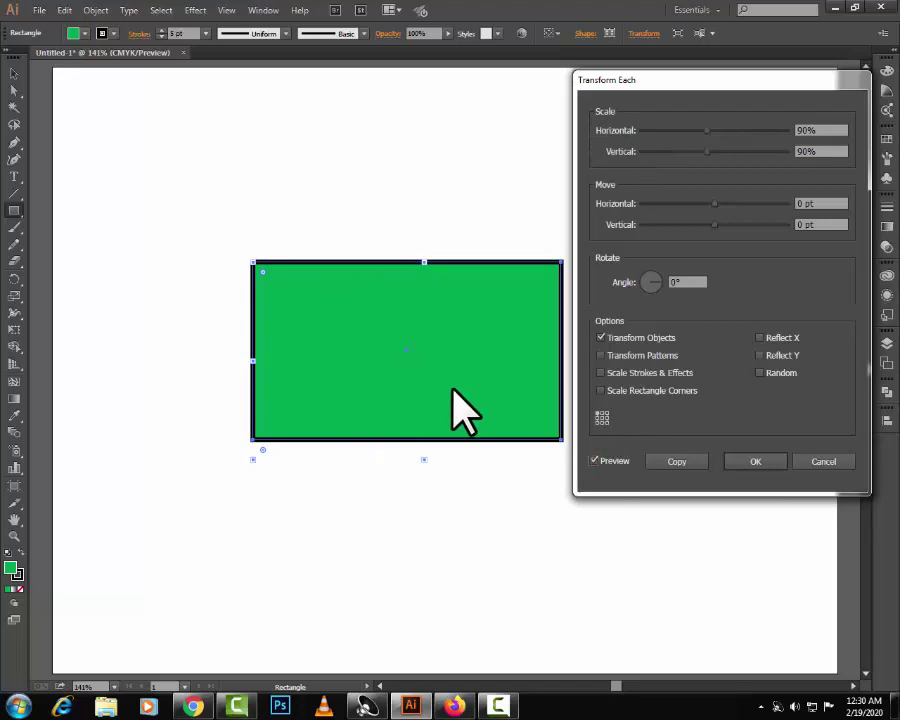
click(668, 461)
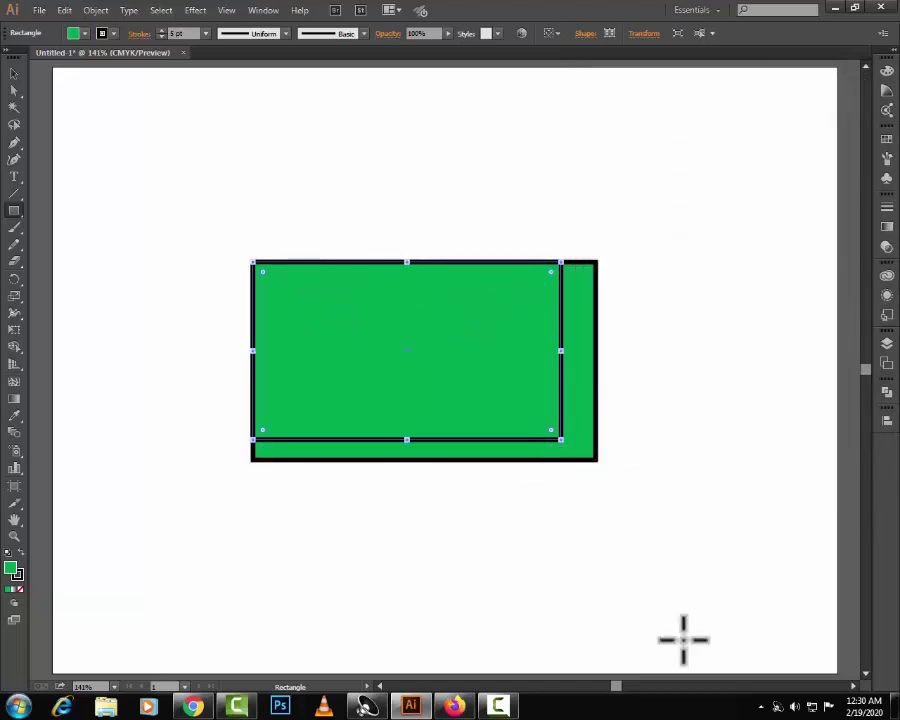
- Repeat the 90% scaled copy with Ctrl+D several times, then deselect the nested stack
key(ctrl+d)
click(96, 10)
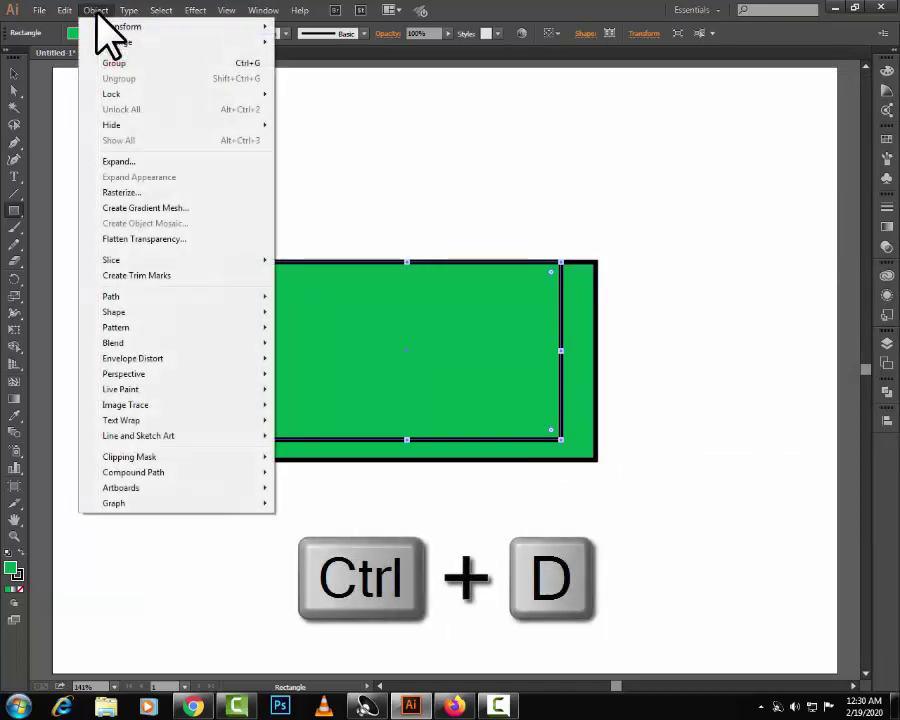
mouse_move(122, 26)
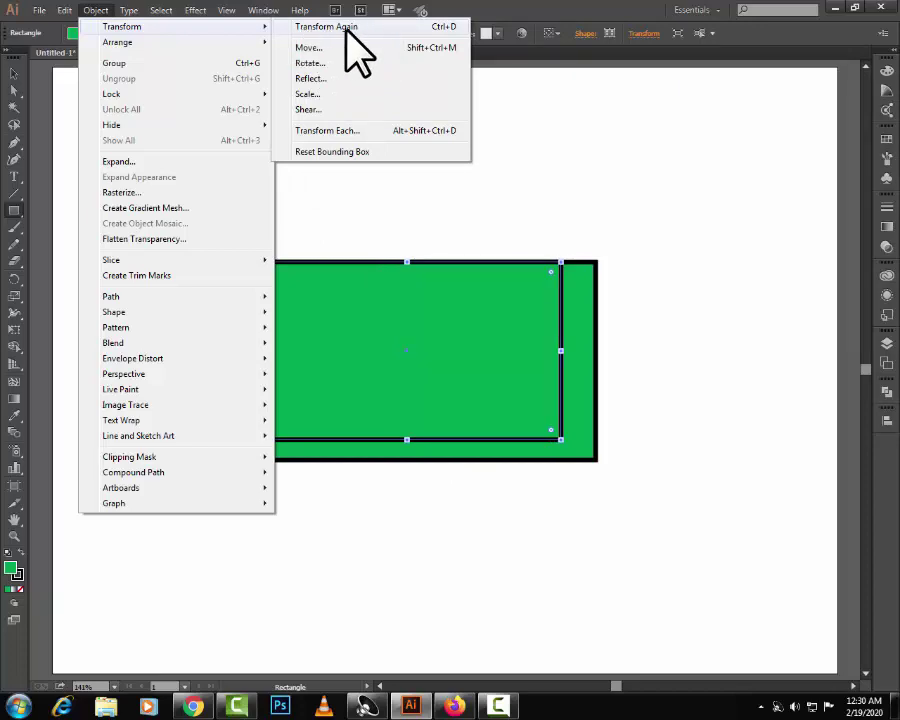
click(560, 110)
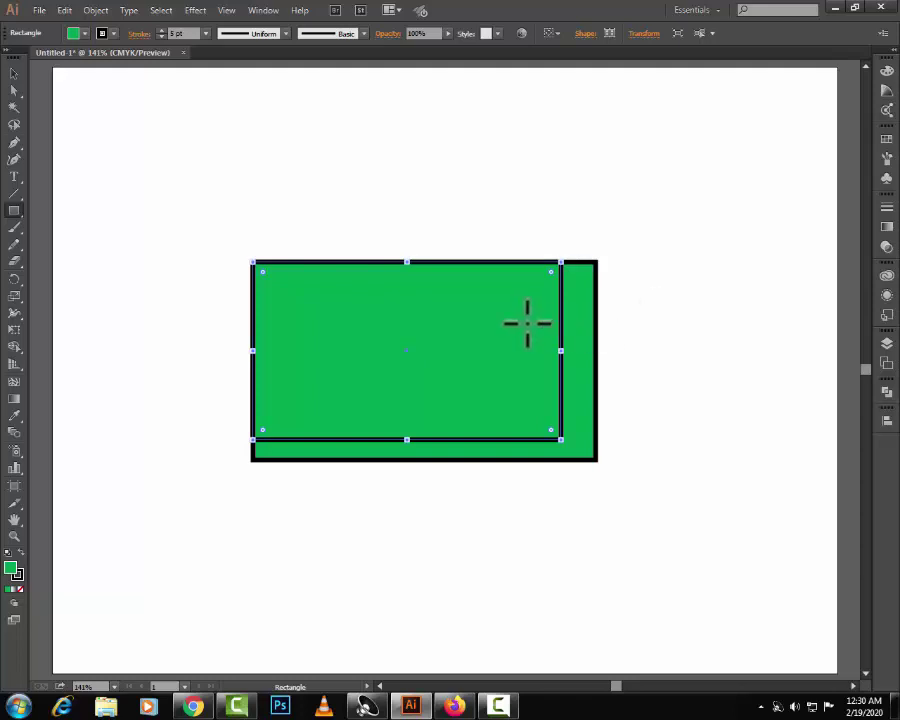
key(ctrl+d)
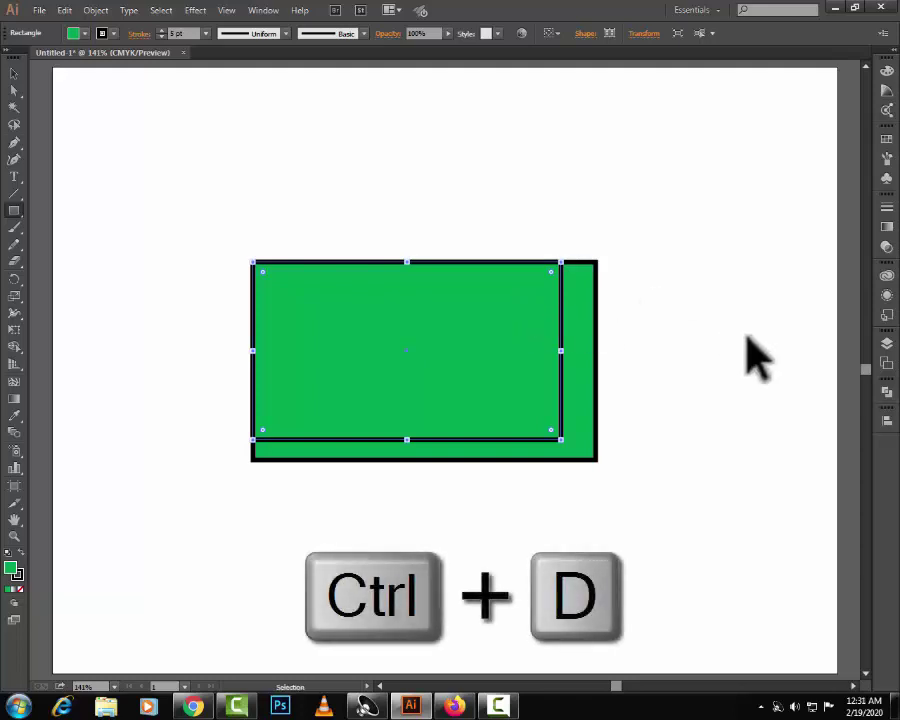
key(ctrl+d)
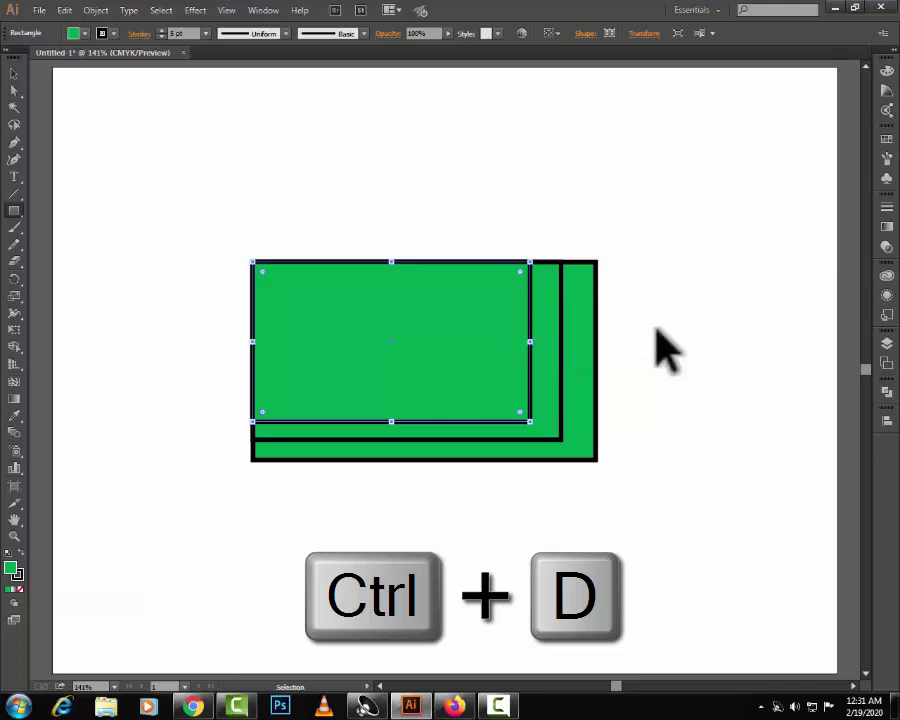
key(ctrl+d)
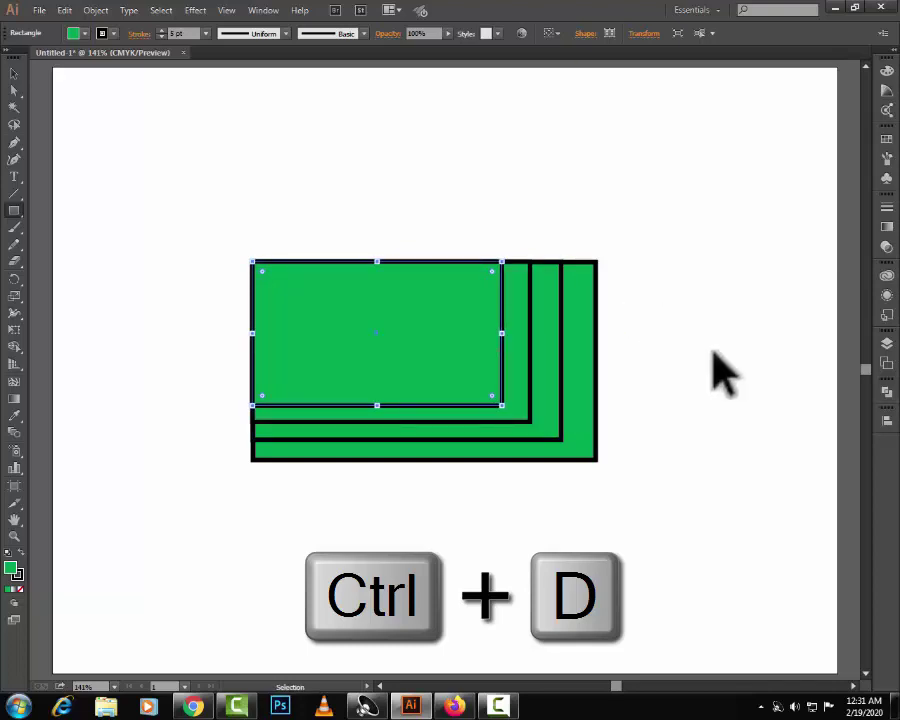
key(ctrl+d)
key(ctrl+d)
key(ctrl+d)
key(ctrl+d)
key(ctrl+d)
key(ctrl+d)
key(ctrl+d)
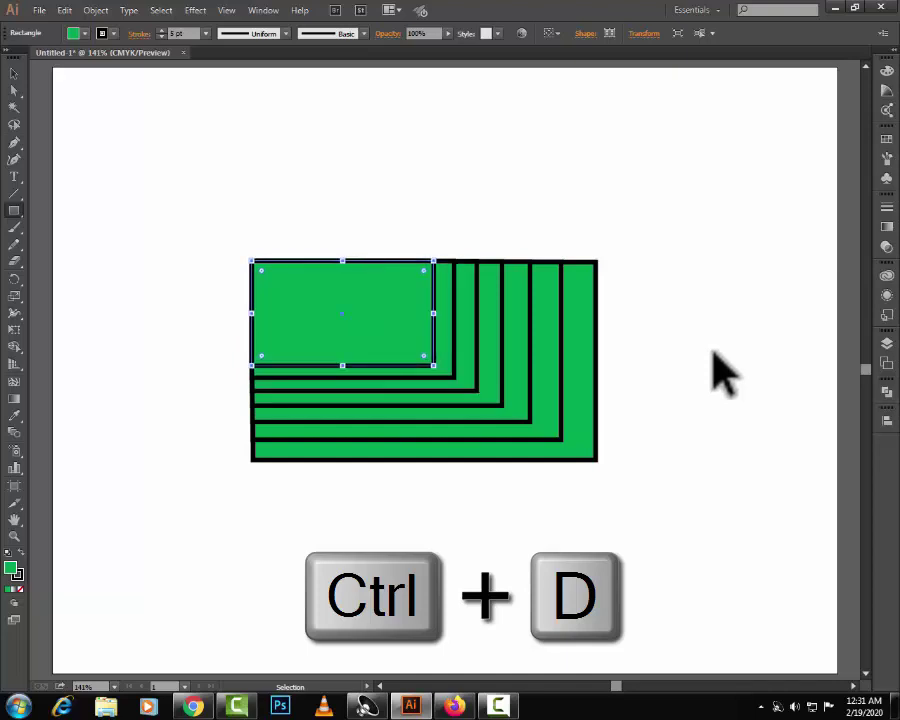
key(ctrl+d)
key(ctrl+d)
key(ctrl+d)
key(ctrl+d)
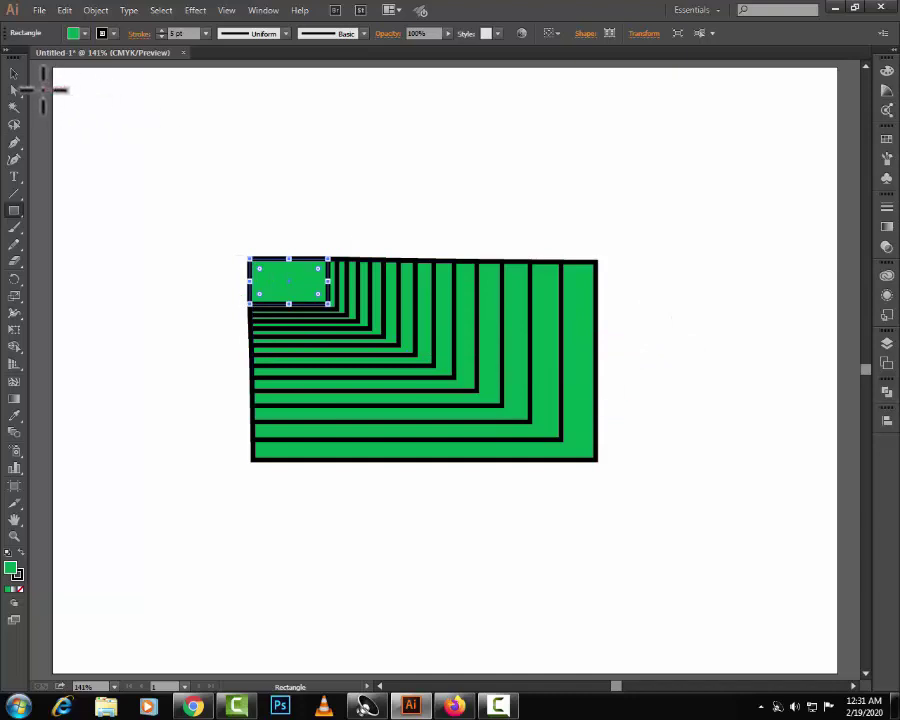
click(14, 73)
click(114, 124)
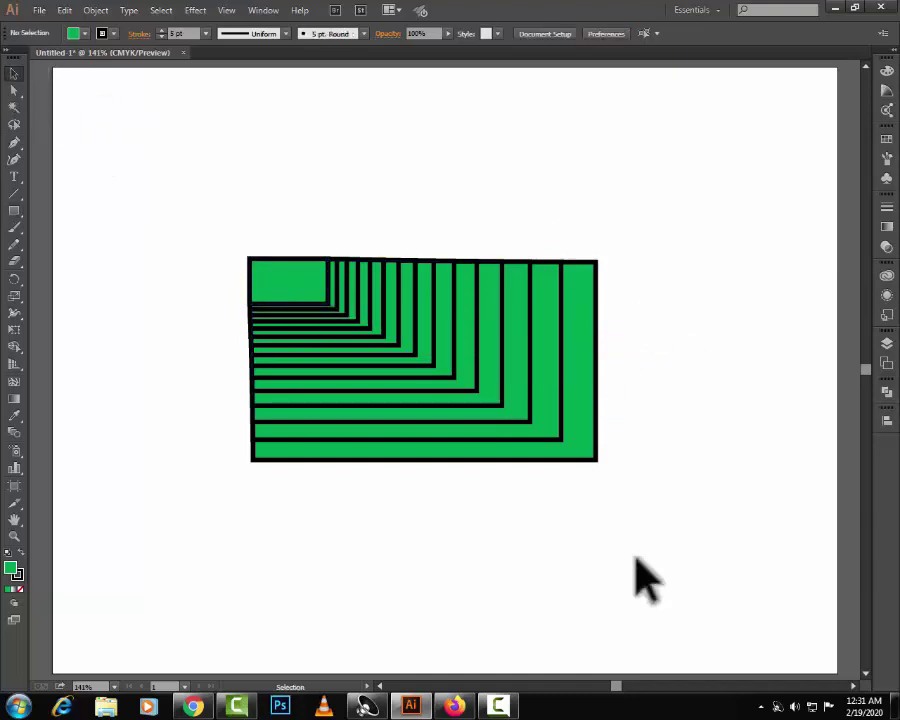
- Undo the copies back to the original rectangle and reopen Transform Each
key(ctrl+z)
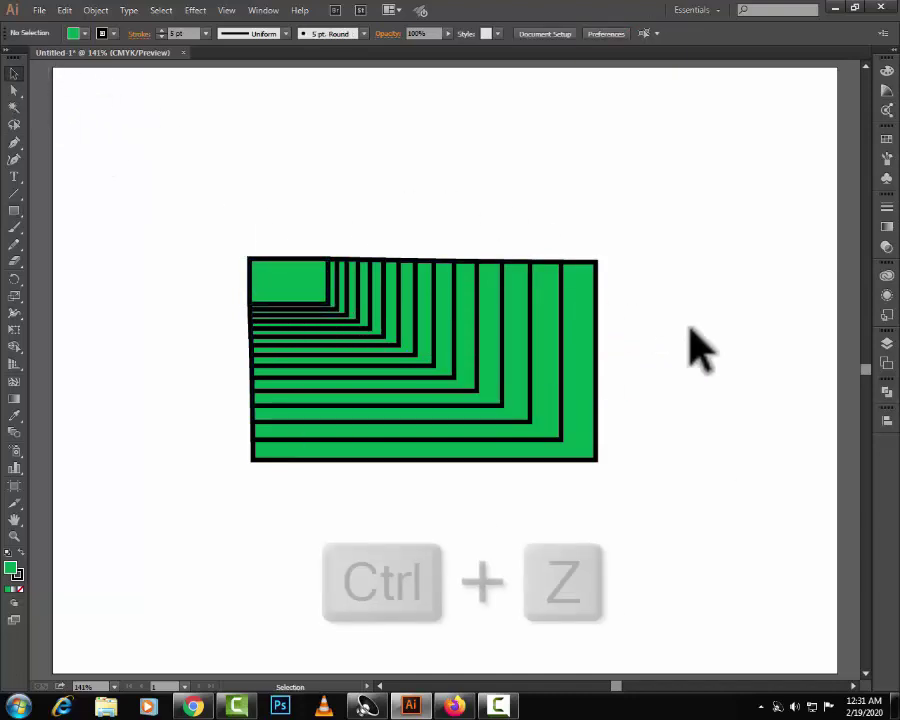
key(ctrl+z)
key(ctrl+z)
key(ctrl+z)
key(ctrl+z)
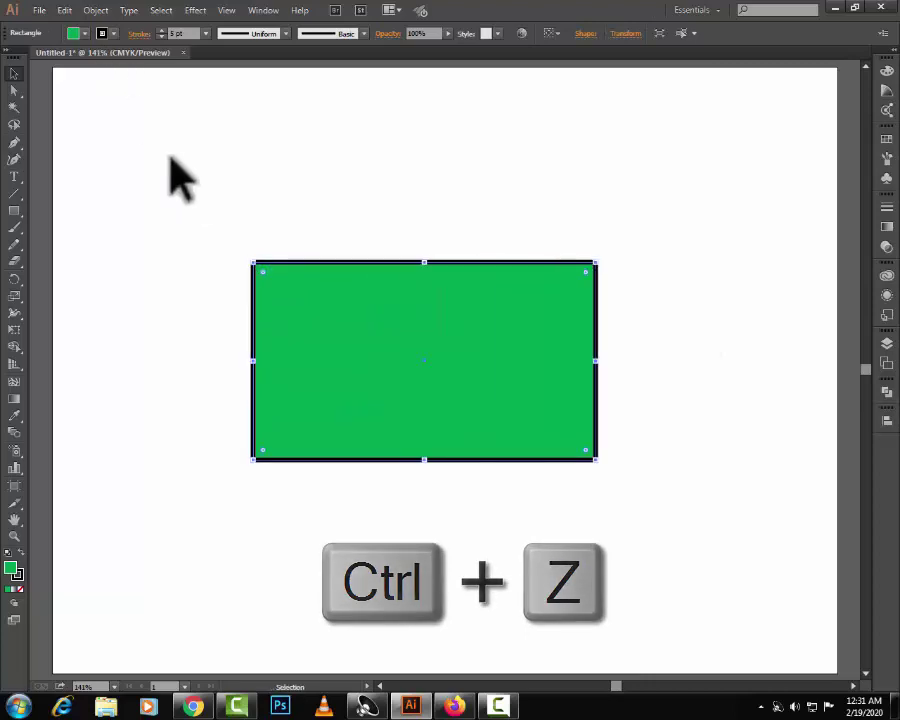
key(ctrl+shift+alt+d)
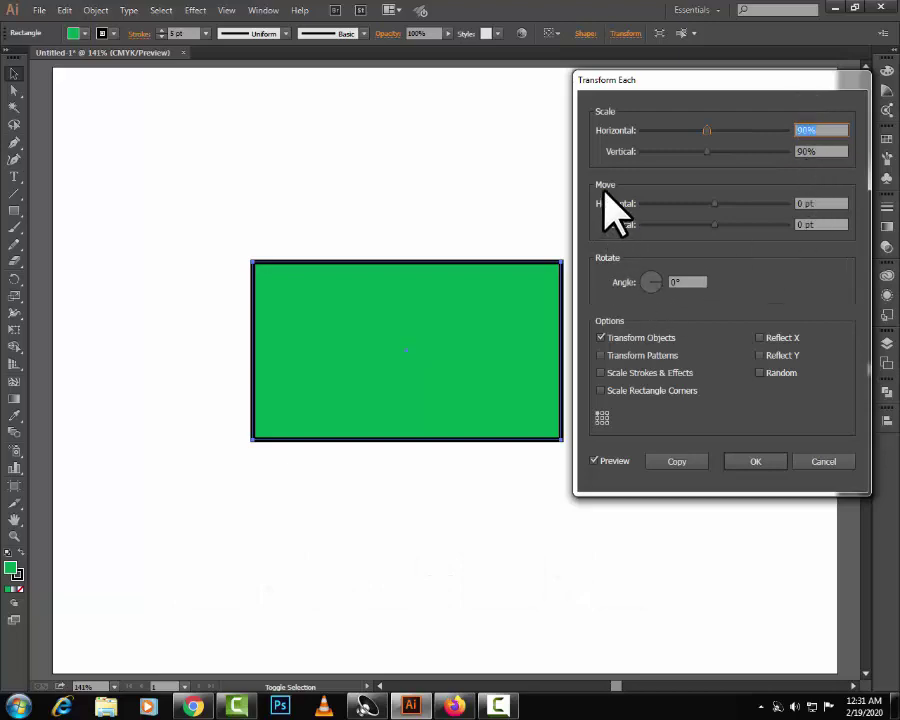
- Add a 90% copy moved -5 pt horizontally and vertically
double_click(801, 203)
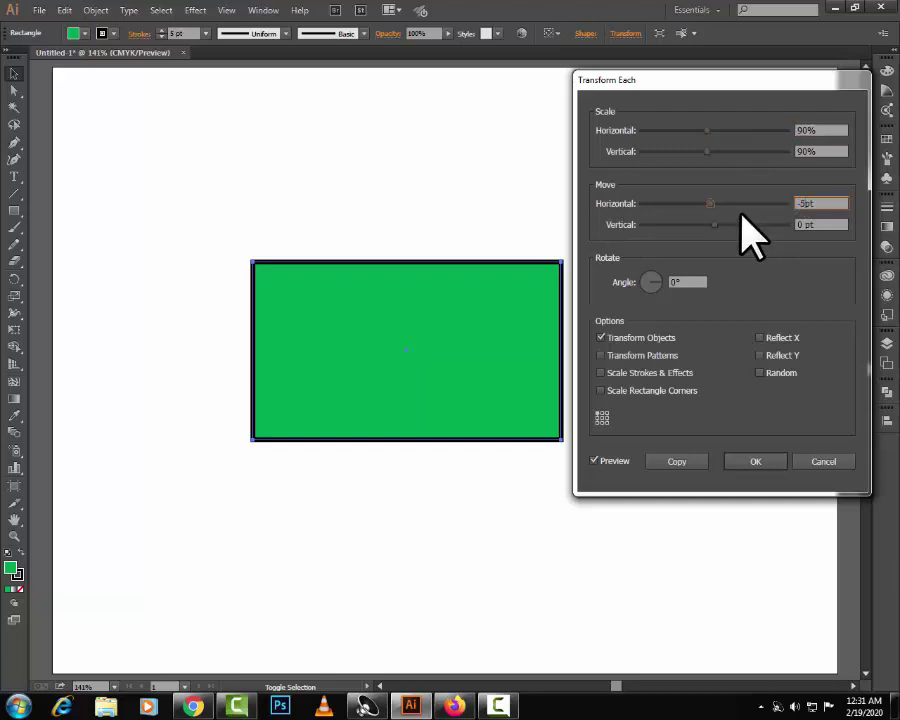
click(697, 398)
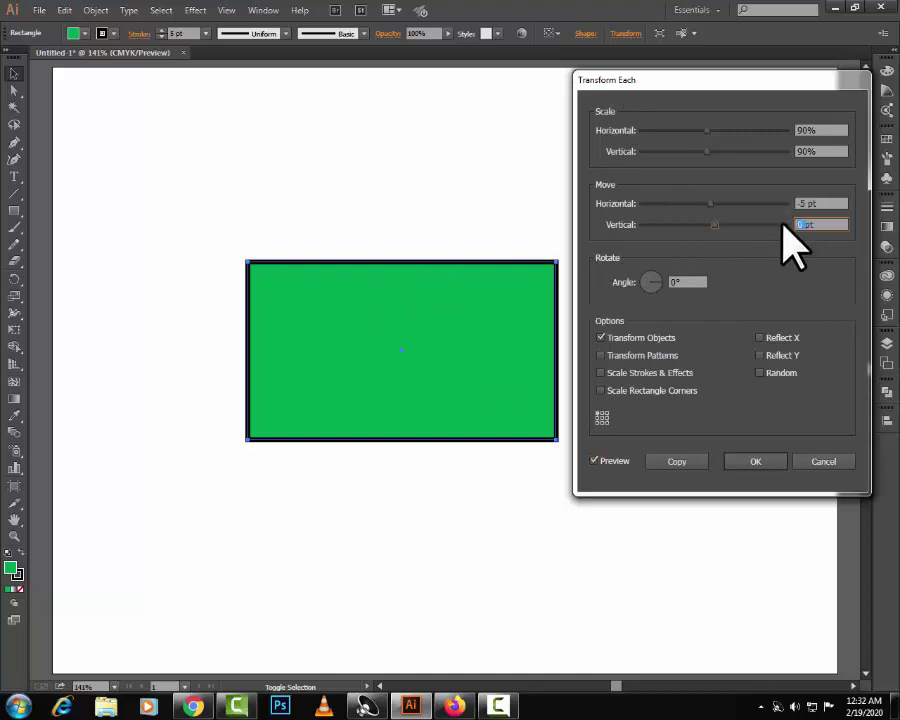
click(595, 461)
click(595, 461)
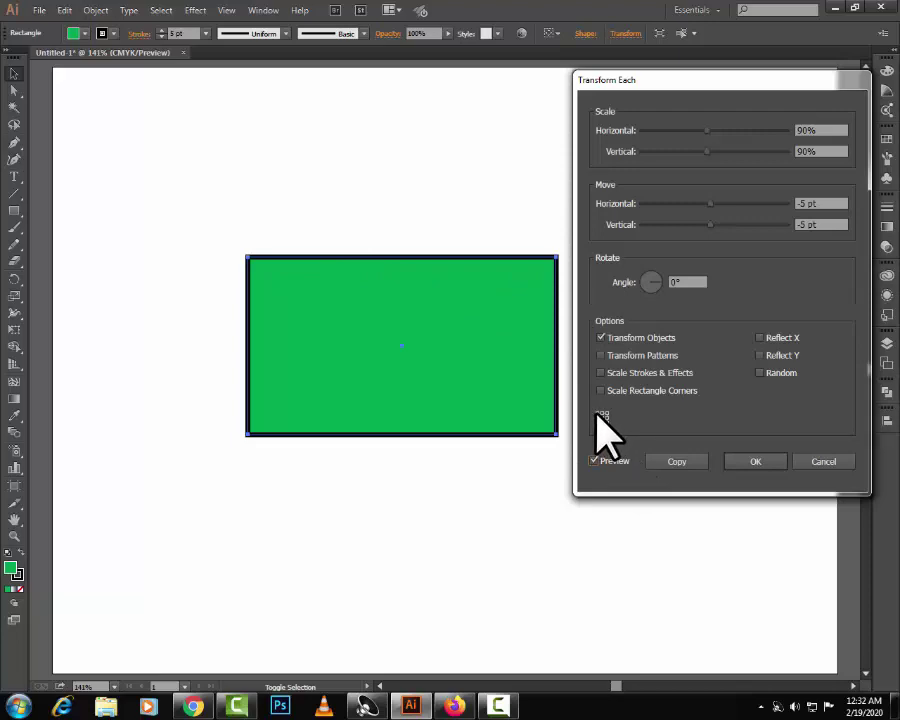
click(677, 462)
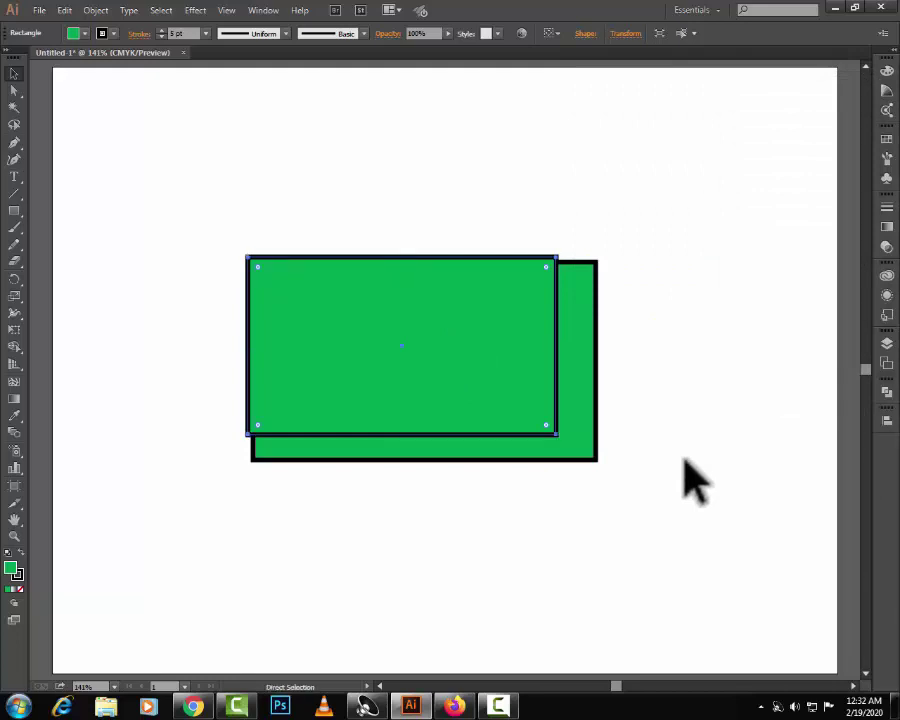
- Repeat the shifted 90% copy into a trail, undo to one rectangle, and reopen Transform Each
key(ctrl+d)
key(ctrl+d)
key(ctrl+d)
key(ctrl+d)
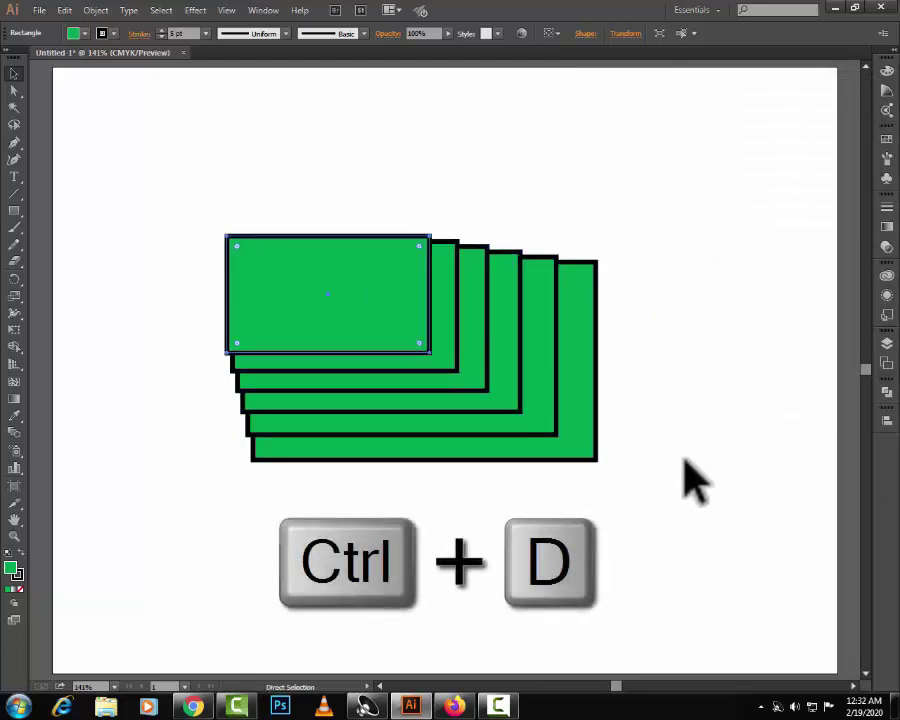
key(ctrl+d)
key(ctrl+d)
key(ctrl+d)
key(ctrl+d)
key(ctrl+d)
key(ctrl+d)
key(ctrl+d)
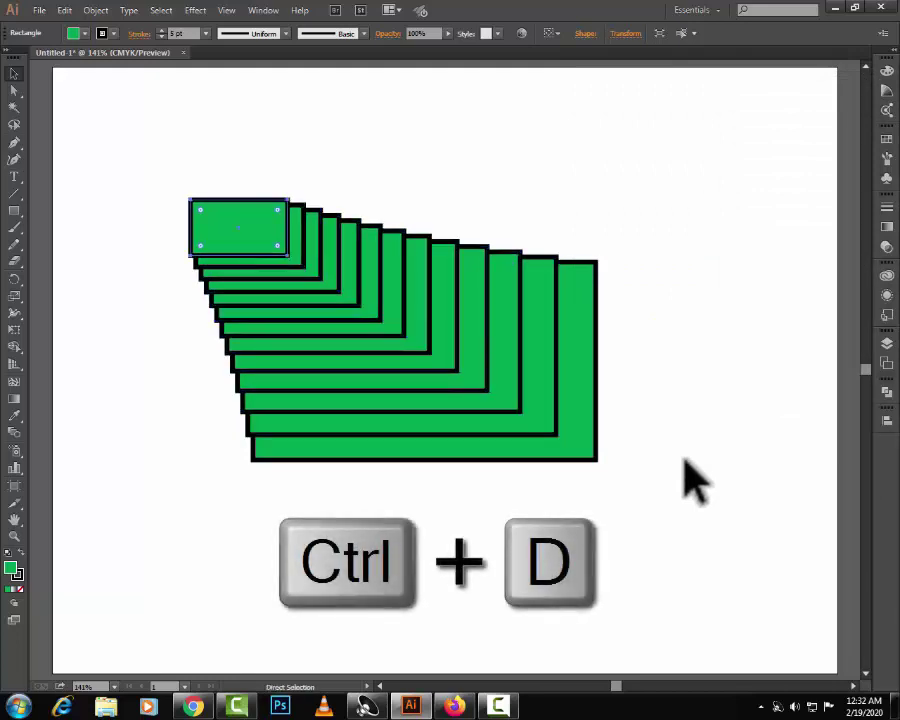
key(ctrl+d)
key(ctrl+d)
key(ctrl+d)
key(ctrl+d)
key(ctrl+d)
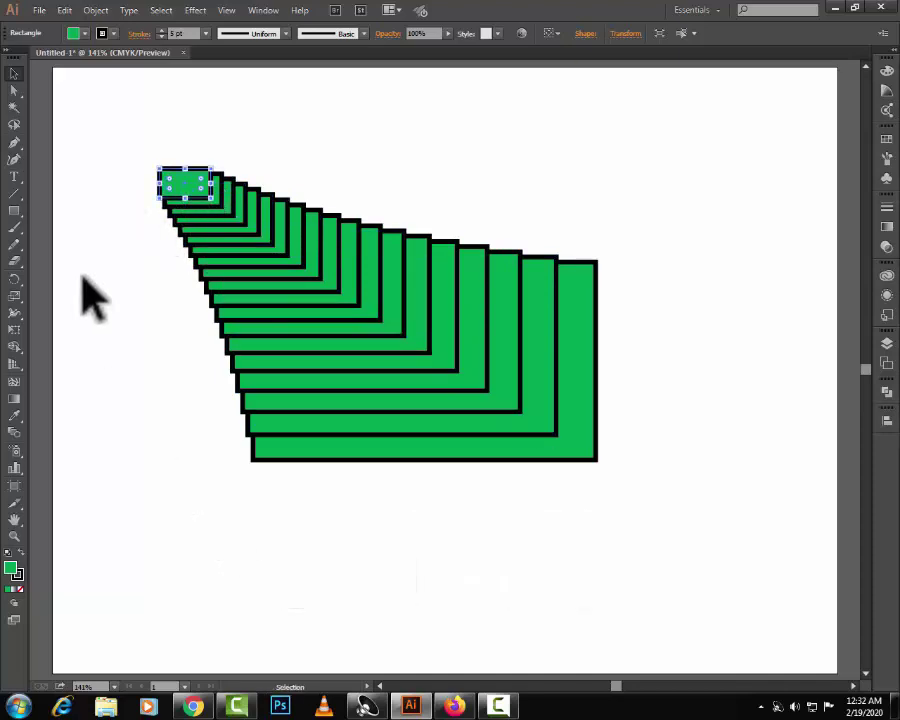
click(683, 235)
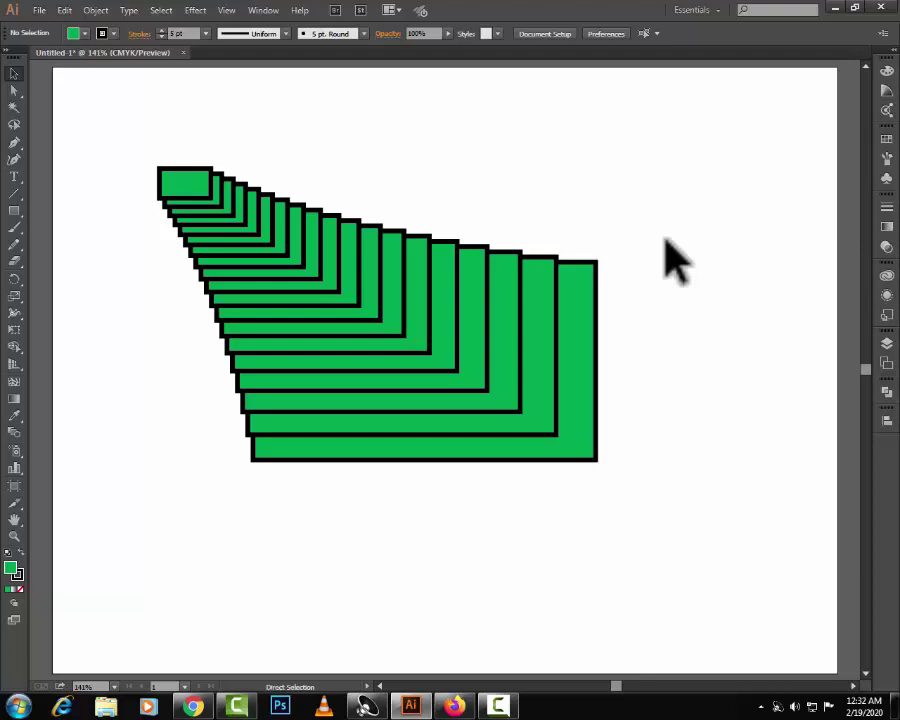
key(ctrl+z)
key(ctrl+z)
key(ctrl+z)
key(ctrl+z)
key(ctrl+z)
key(ctrl+z)
key(ctrl+z)
key(ctrl+z)
key(ctrl+z)
key(ctrl+z)
key(ctrl+z)
key(ctrl+z)
key(ctrl+z)
key(ctrl+z)
key(ctrl+z)
key(ctrl+alt+shift+d)
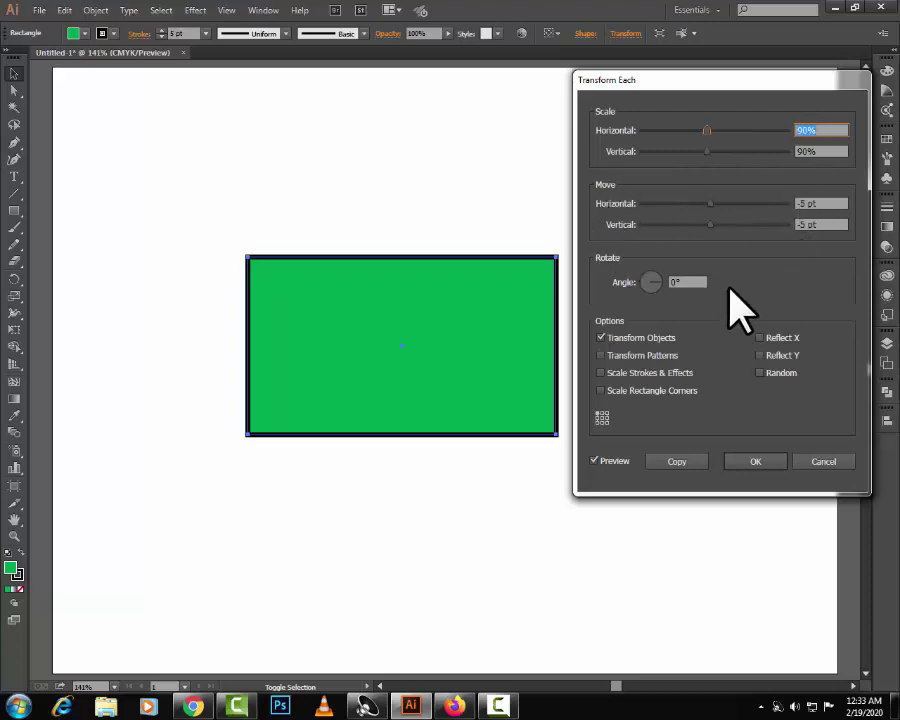
- Set a rotation angle in Transform Each, compare the preview, and make a rotated scaled copy
click(676, 281)
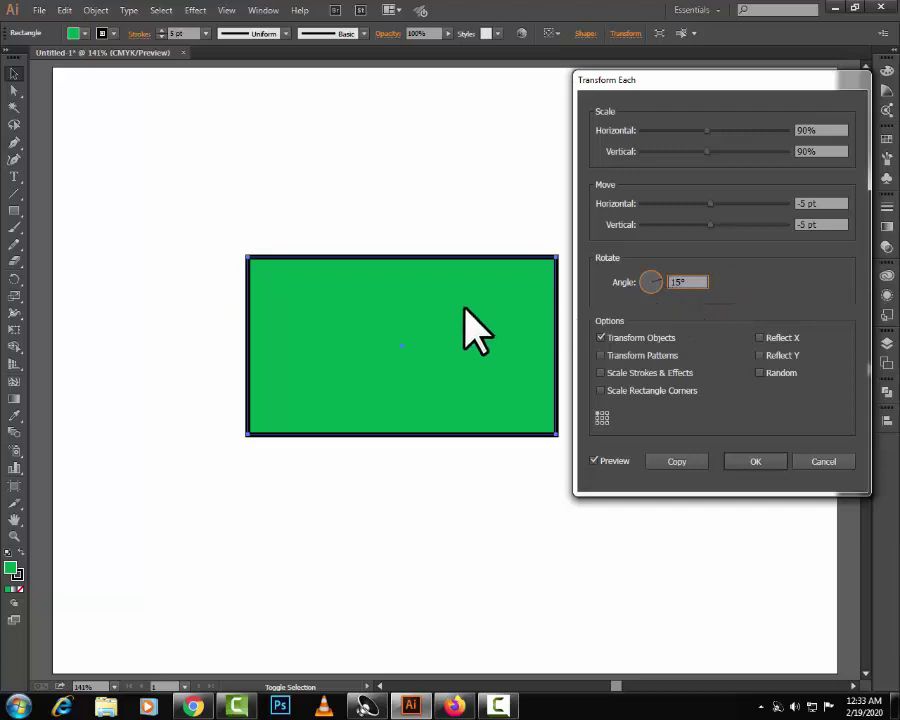
click(596, 461)
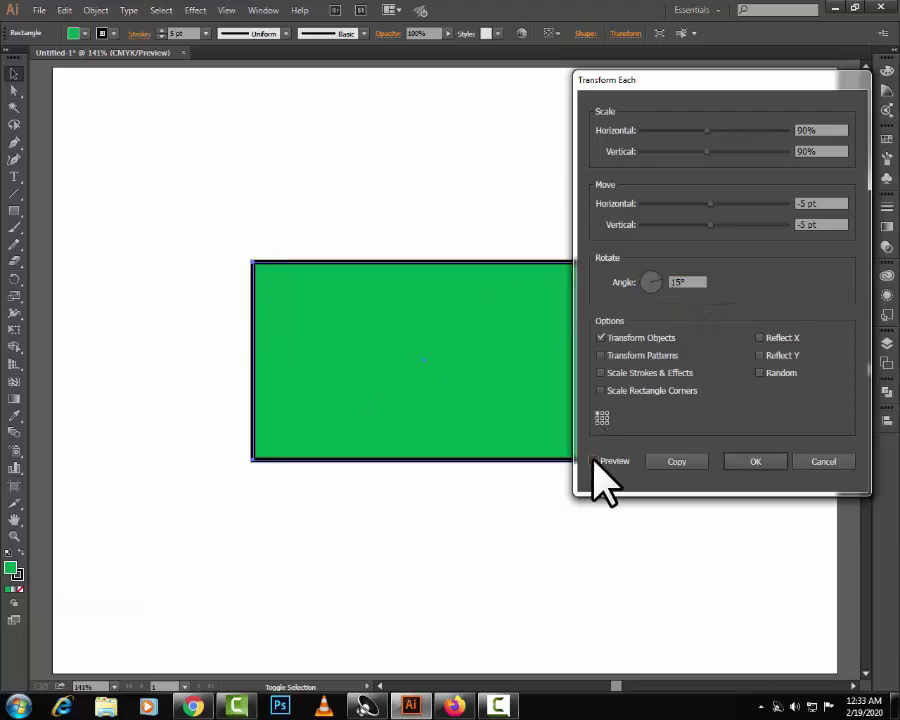
click(594, 461)
click(594, 461)
click(594, 461)
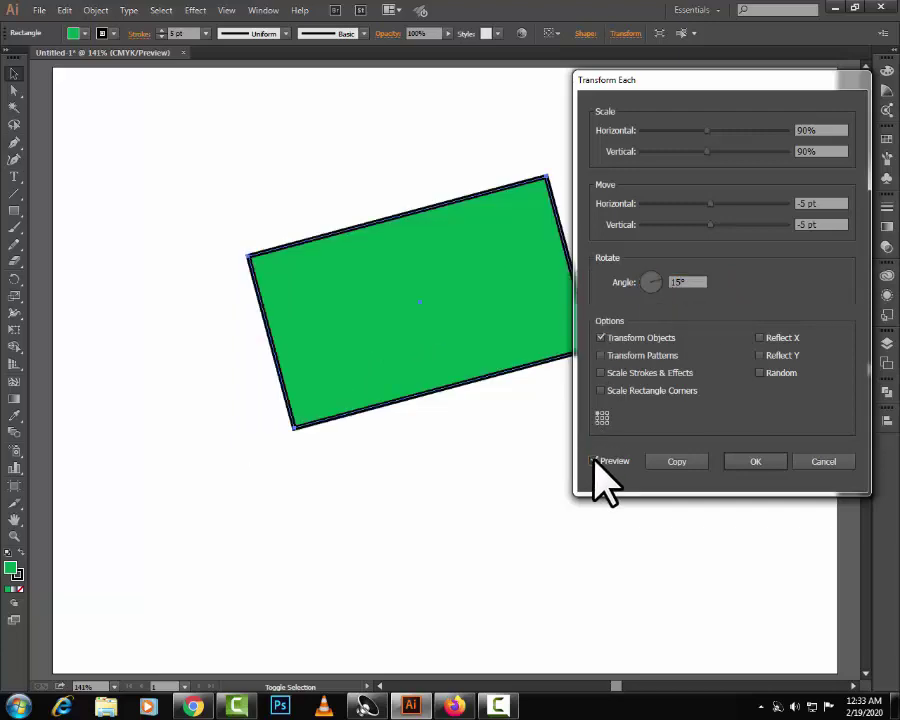
click(594, 461)
click(594, 461)
click(690, 462)
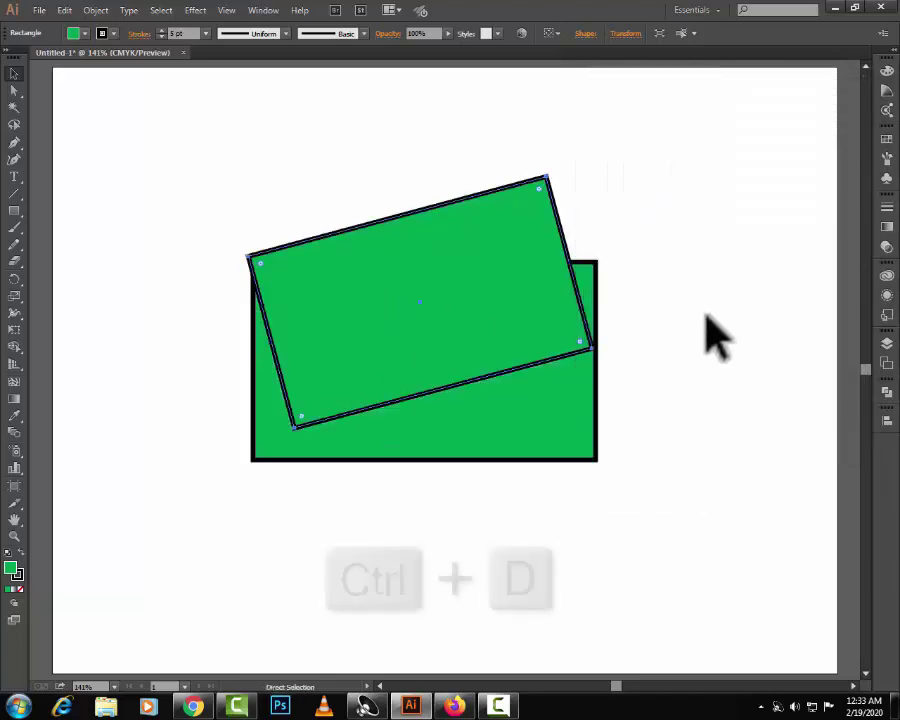
- Repeat the rotated copy with Ctrl+D, then undo back to the original rectangle
key(ctrl+d)
key(ctrl+d)
key(ctrl+d)
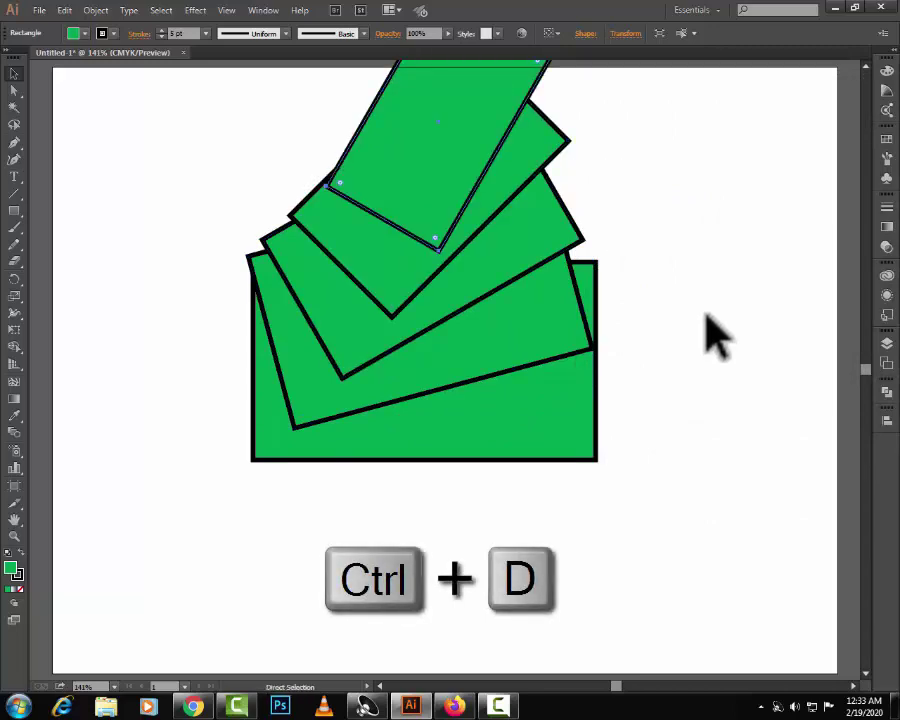
key(ctrl+z)
key(ctrl+z)
key(ctrl+z)
key(ctrl+z)
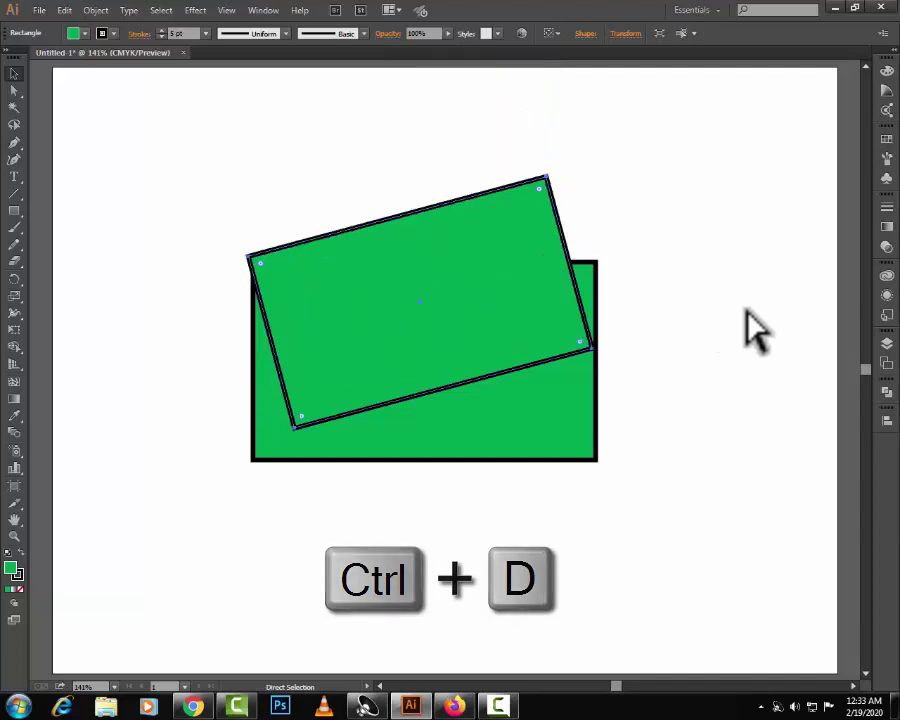
key(v)
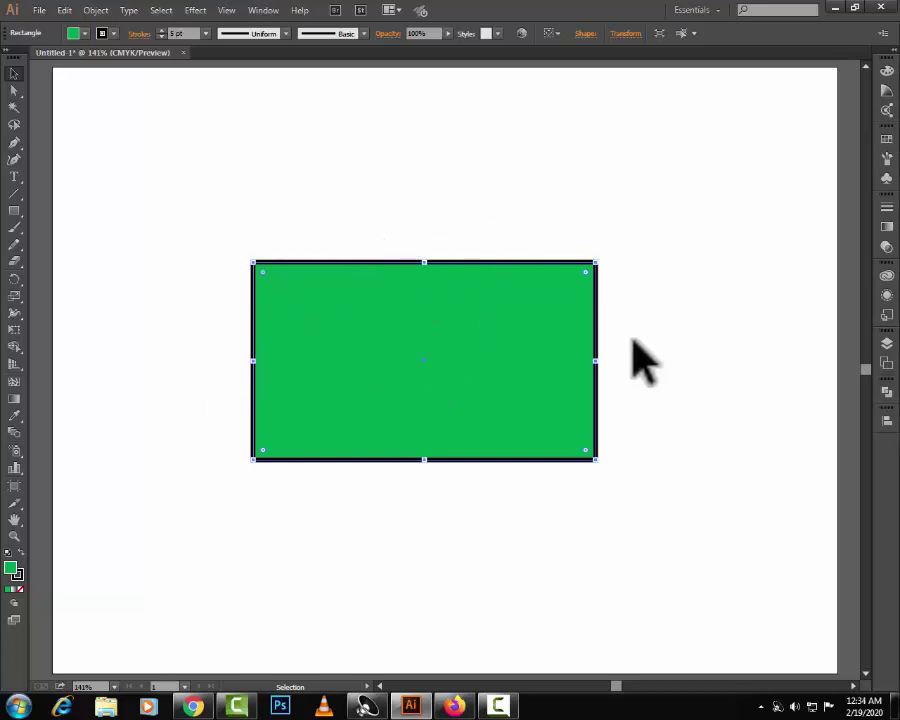
- Copy the rectangle rotated -15° and repeat it into a fan, then cancel the reopened dialog
key(ctrl+alt+shift+d)
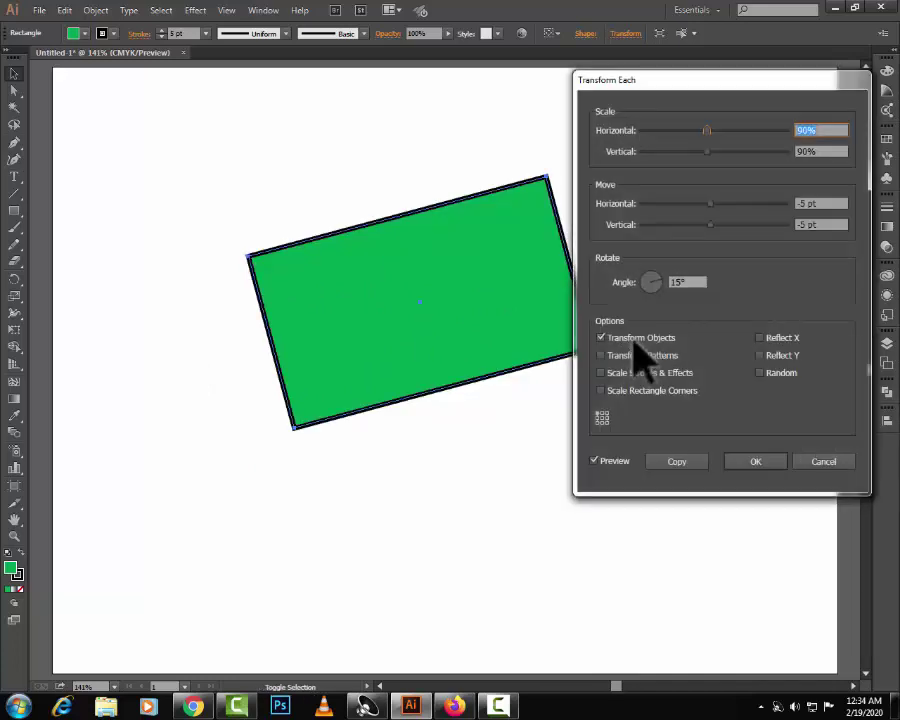
click(673, 281)
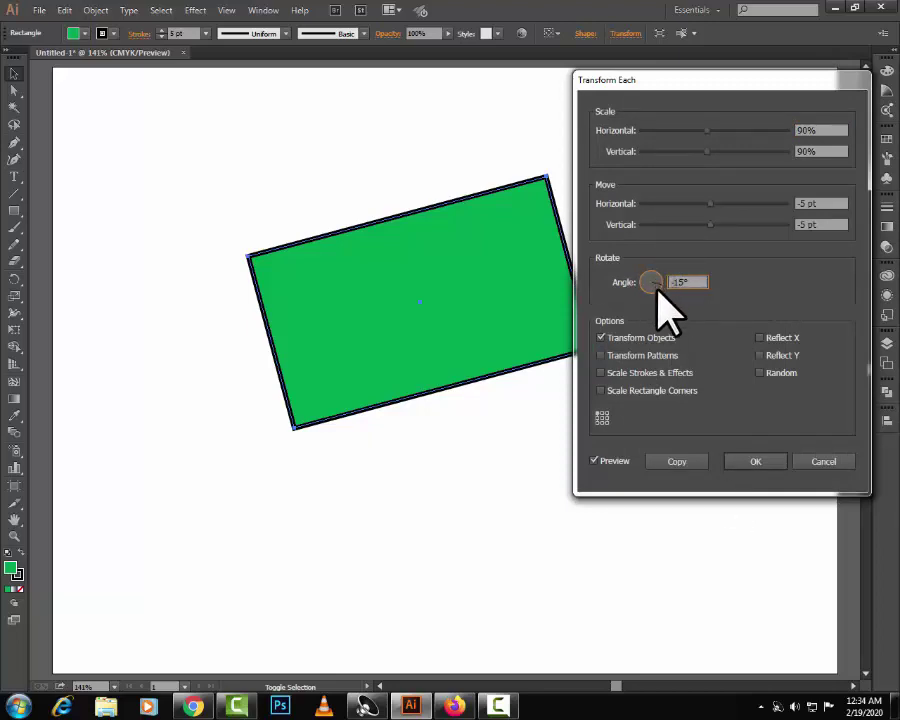
click(678, 462)
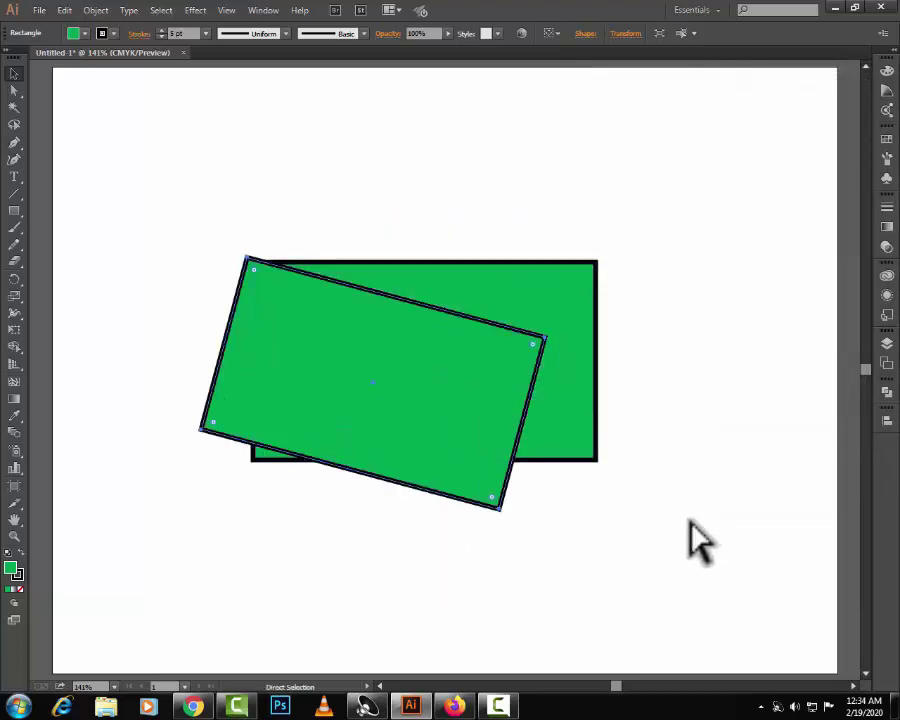
key(ctrl+d)
key(ctrl+d)
key(ctrl+alt+shift+d)
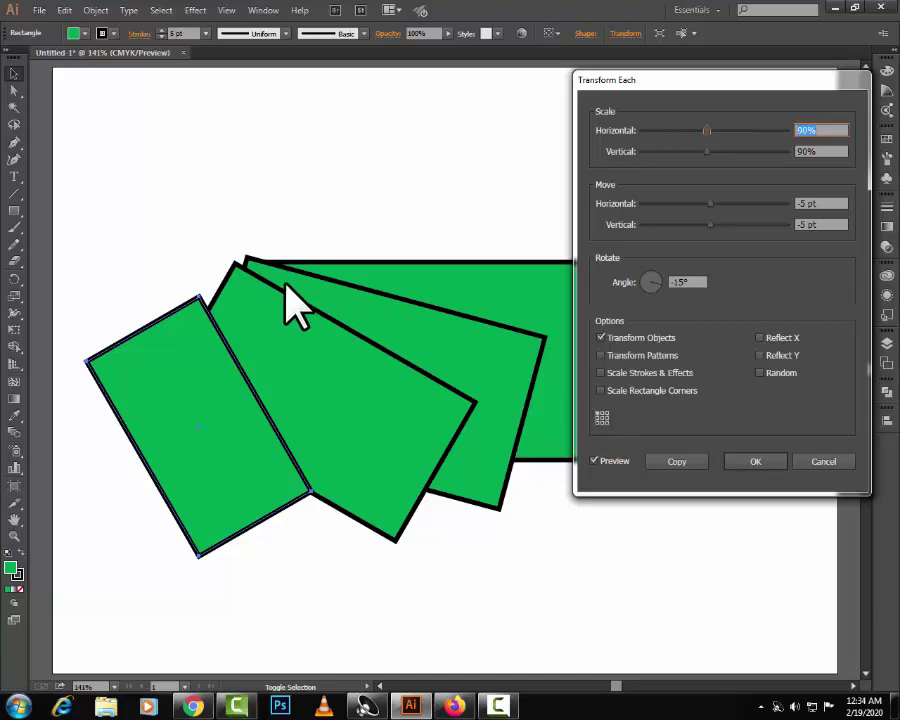
click(832, 462)
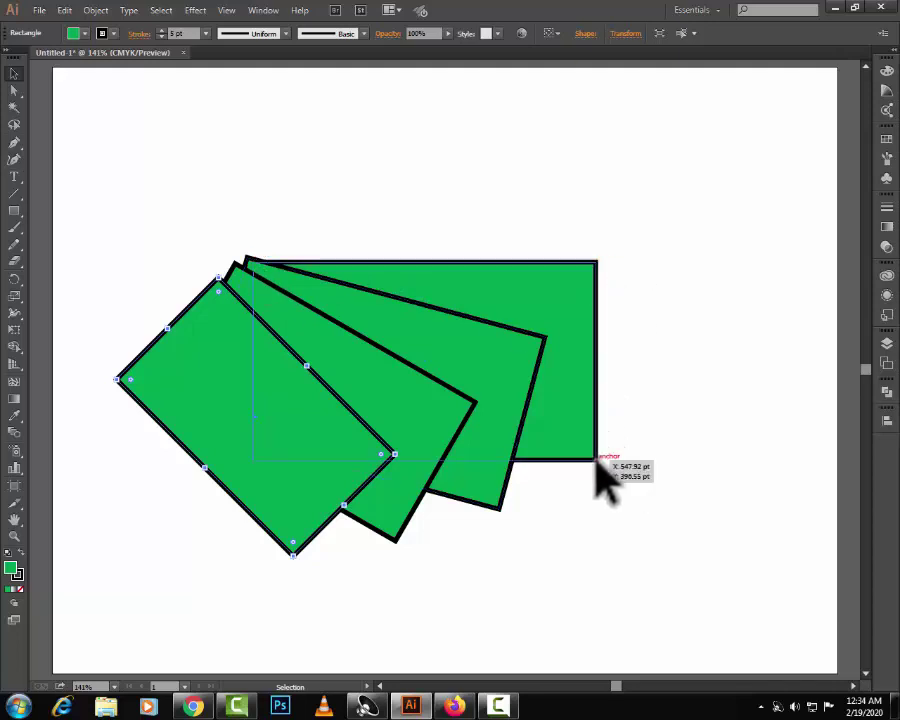
- Undo to the single rectangle, then copy it via Transform Each and repeat to fan copies up-right
key(ctrl+z)
key(ctrl+z)
key(ctrl+z)
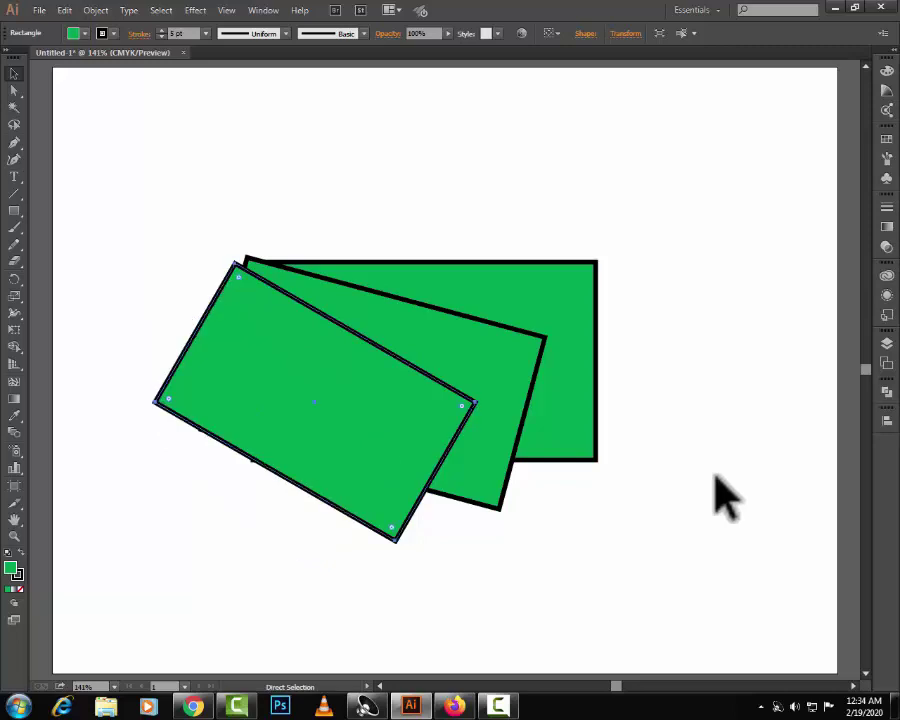
key(v)
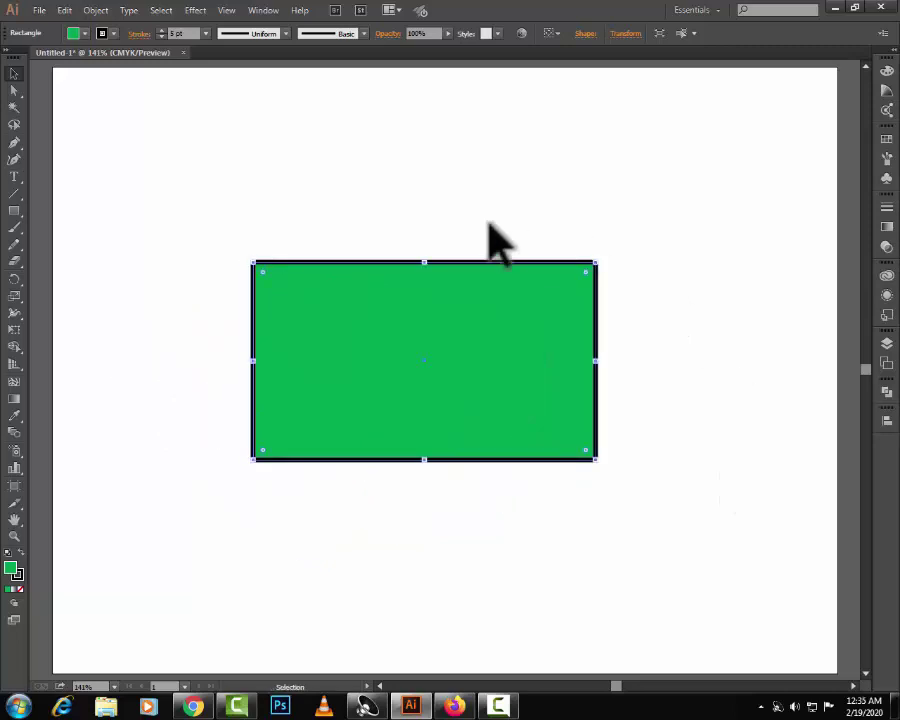
click(95, 10)
mouse_move(110, 26)
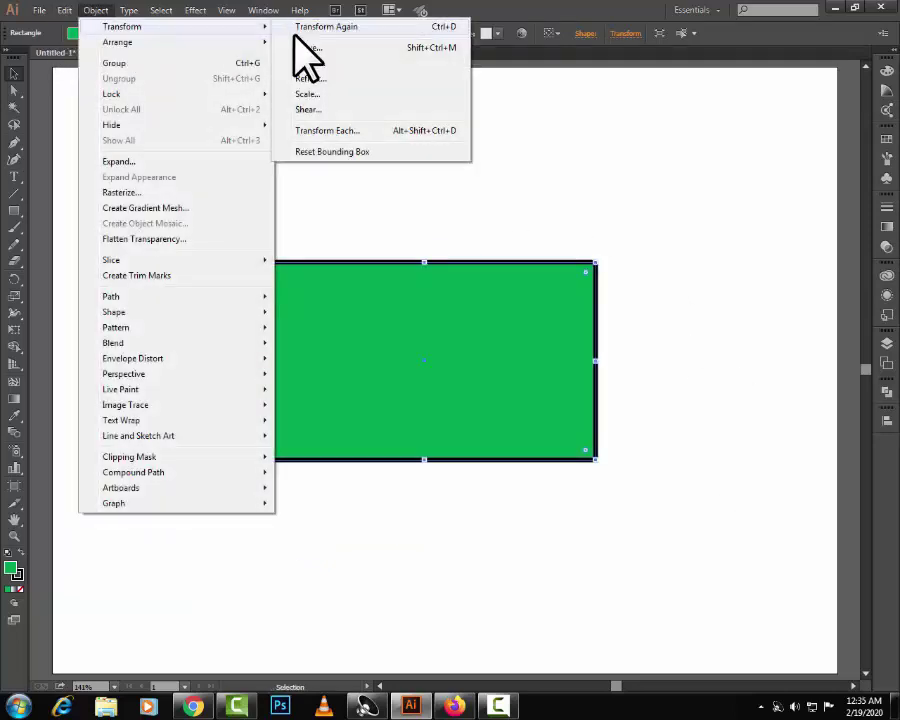
click(352, 130)
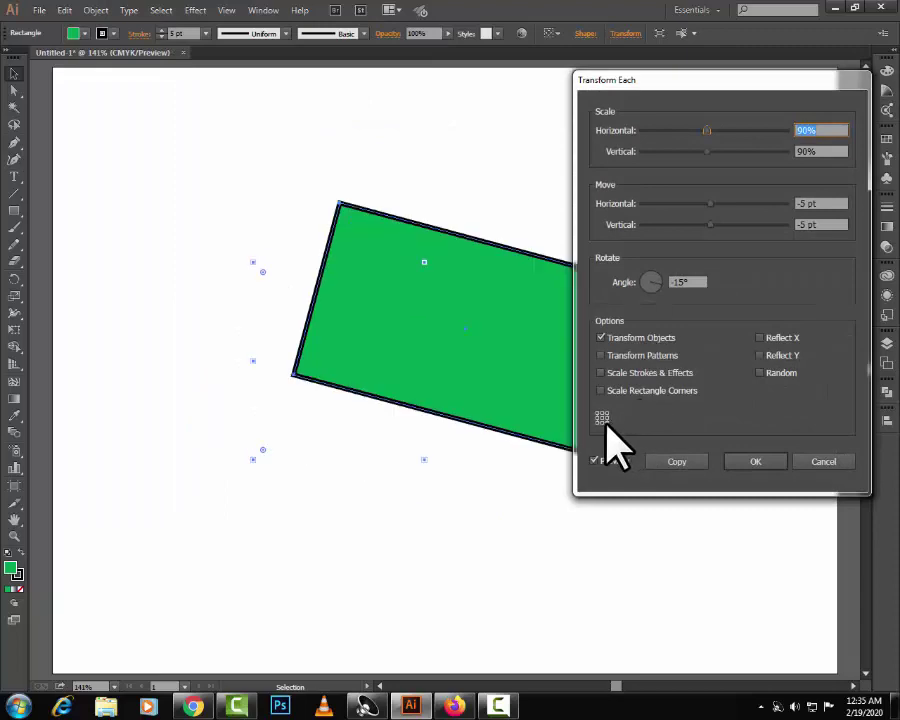
click(685, 461)
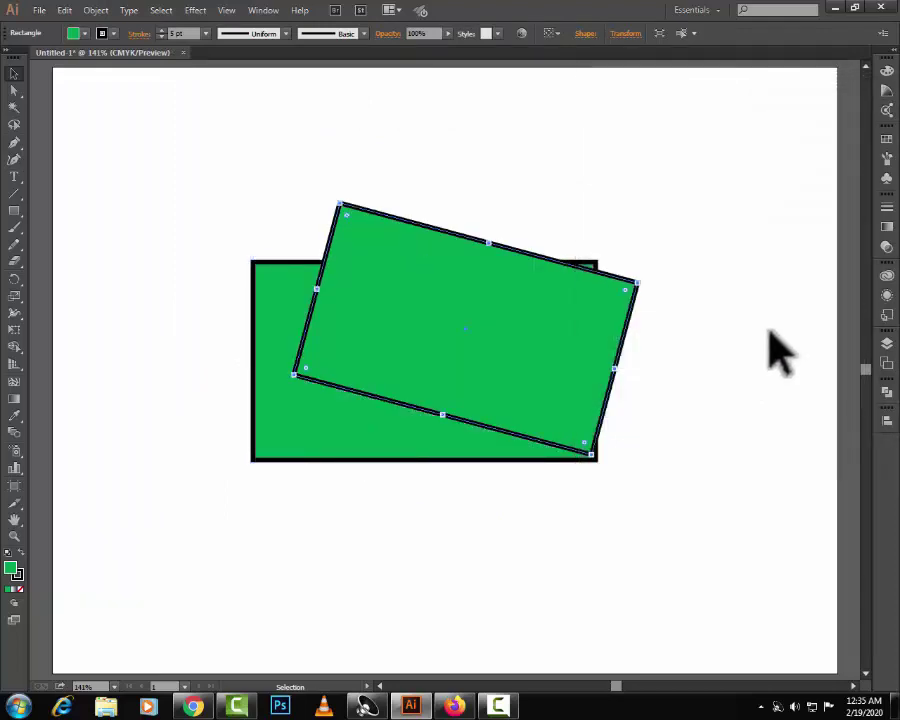
key(ctrl+d)
key(ctrl+d)
key(ctrl+d)
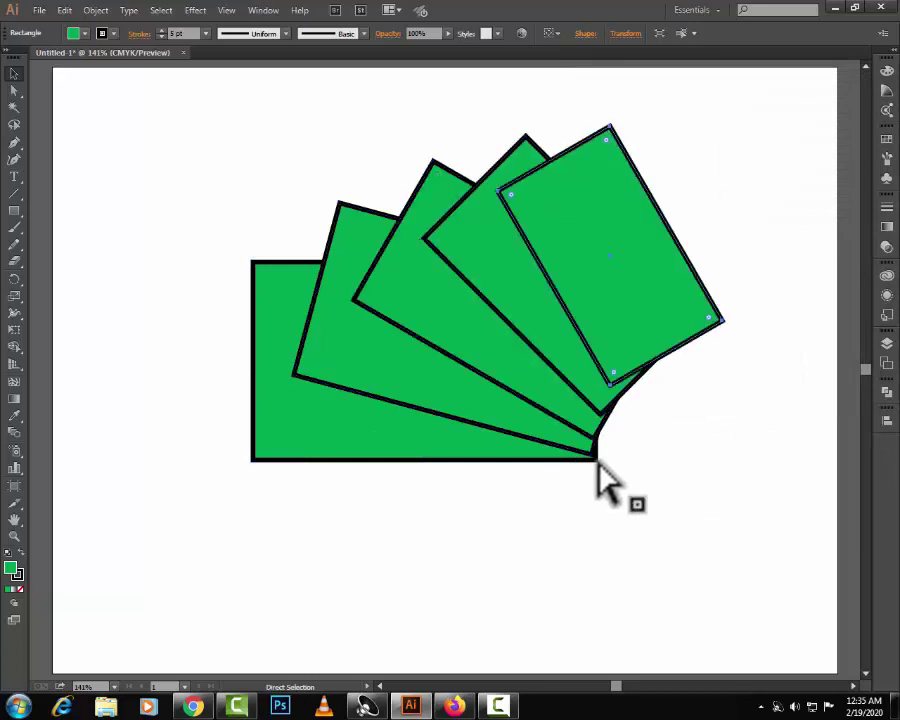
- Undo the fanned copies back to one rectangle and reopen Transform Each
key(ctrl+z)
key(ctrl+z)
key(ctrl+z)
key(ctrl+z)
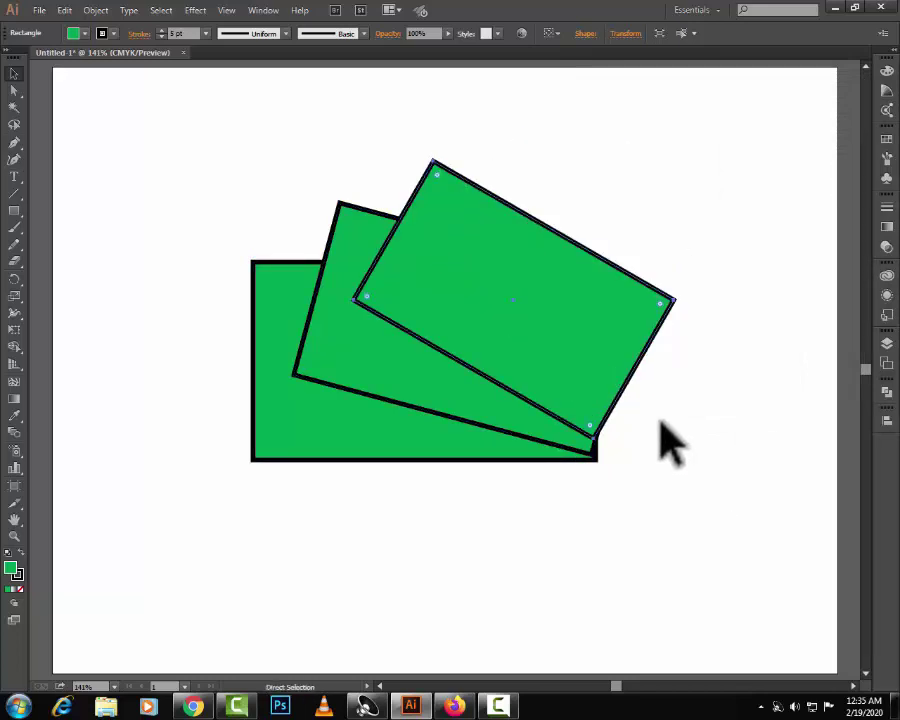
key(v)
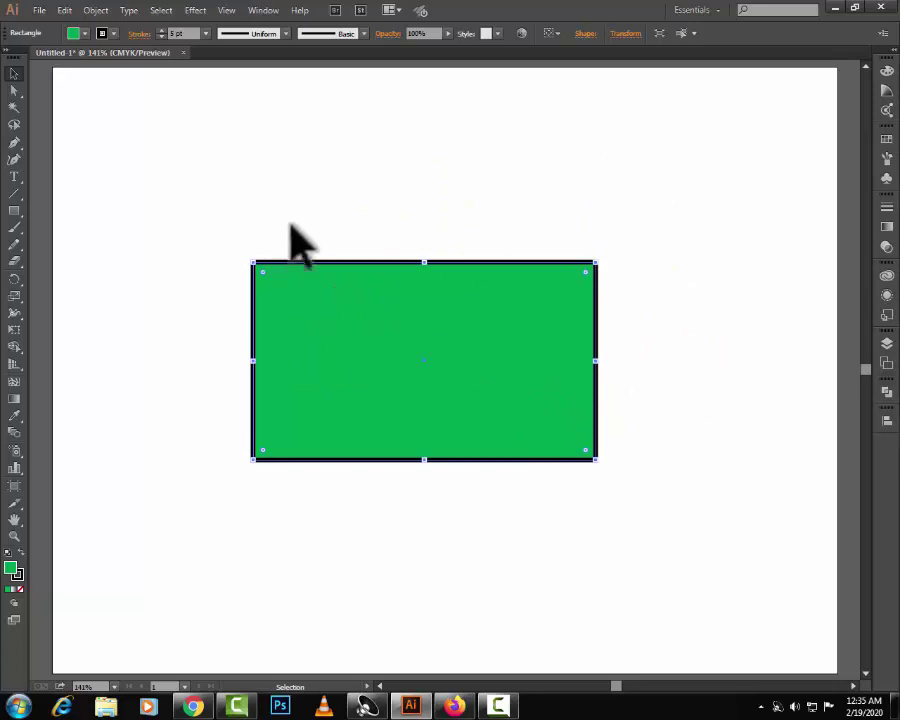
click(94, 11)
mouse_move(160, 28)
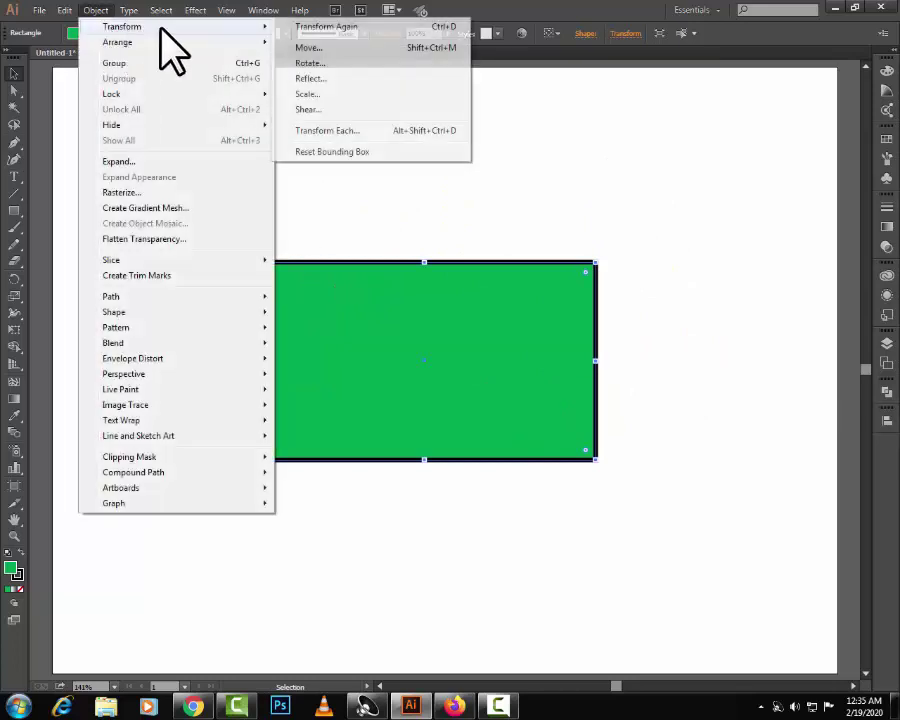
click(340, 150)
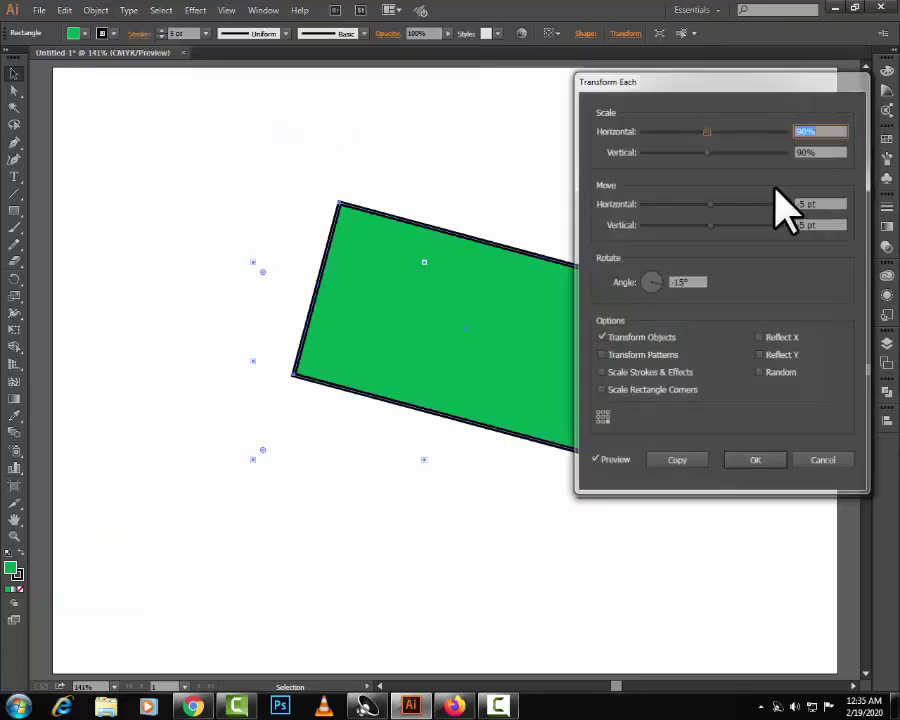
- Reset Transform Each to 0° rotation, 0 pt moves and 100% scale
double_click(670, 282)
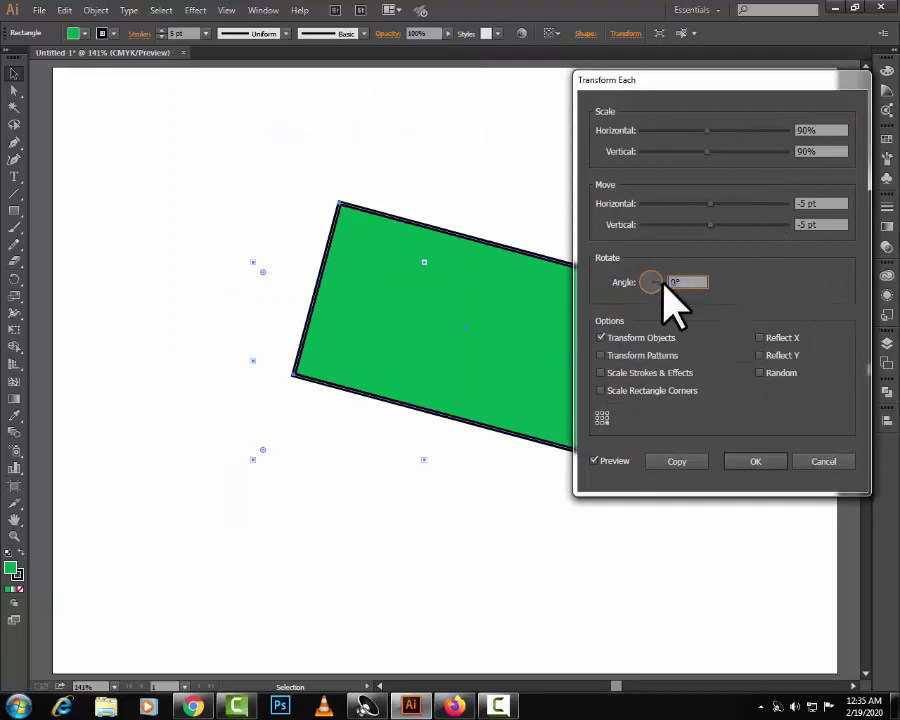
click(800, 203)
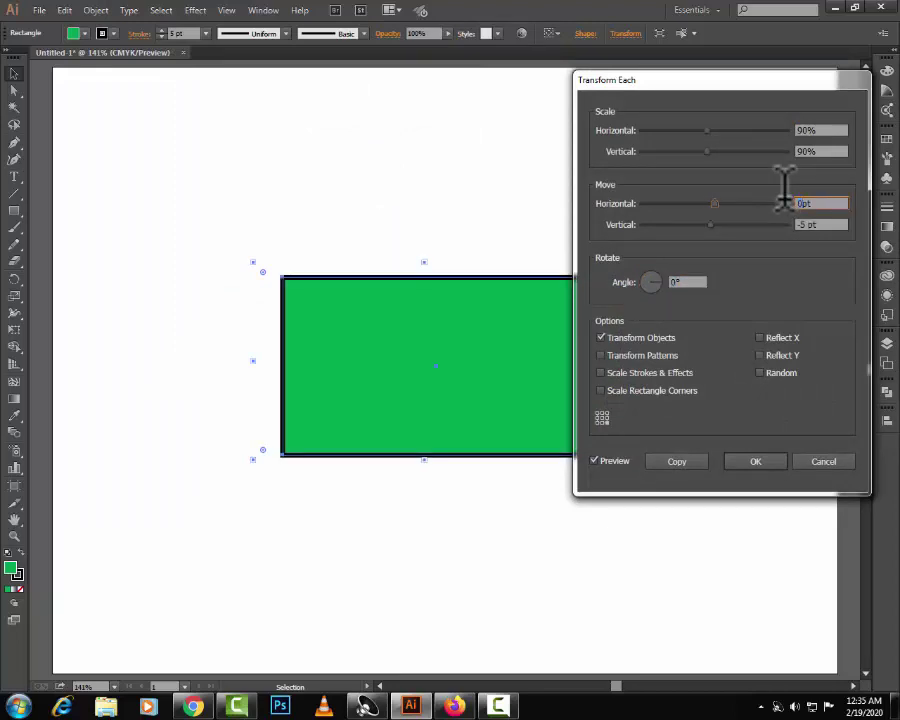
click(793, 224)
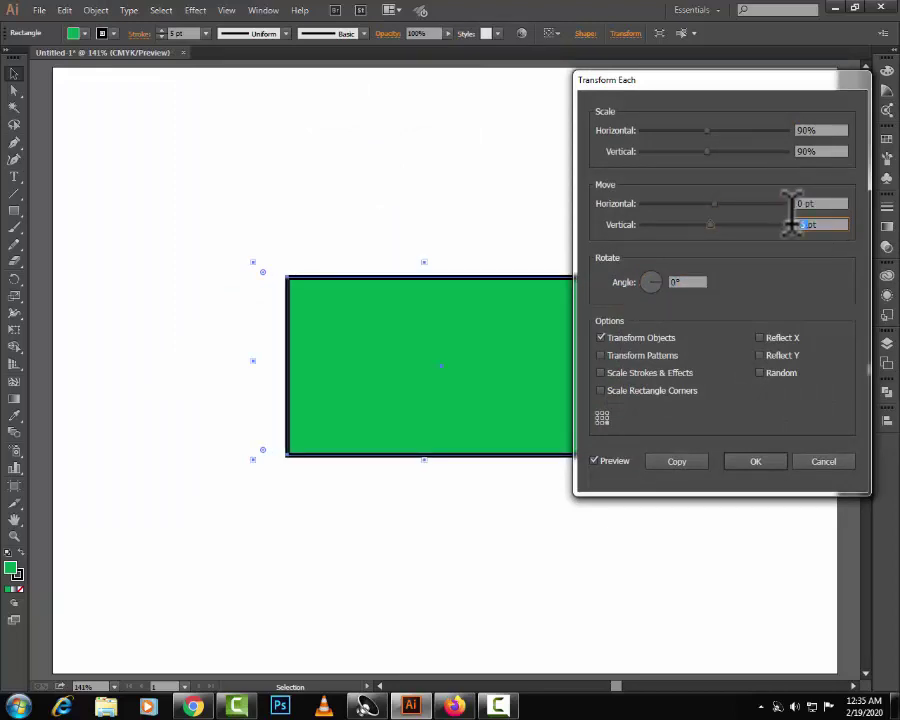
click(803, 130)
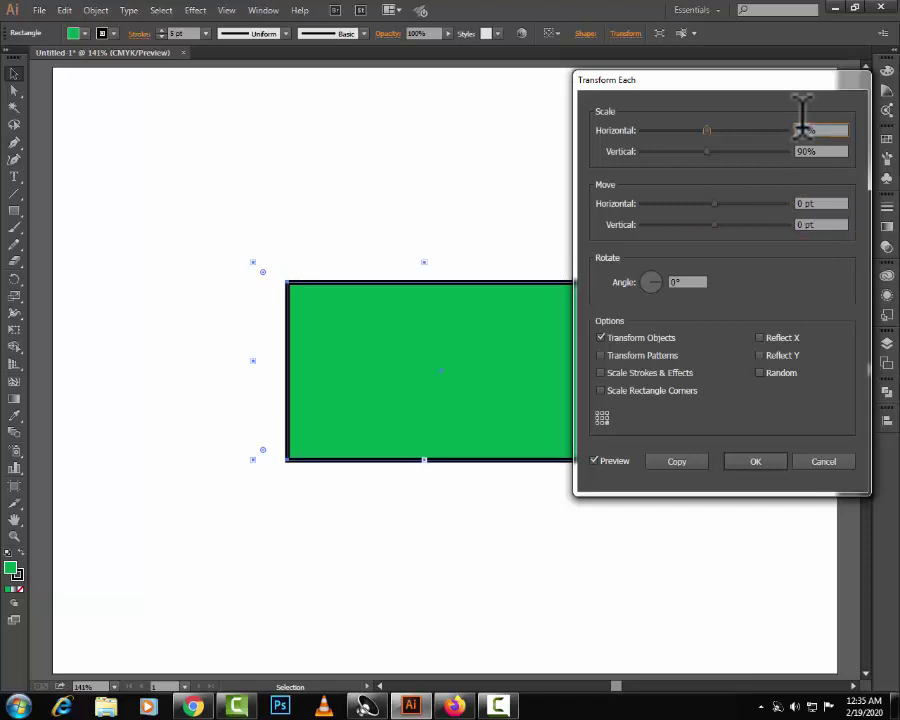
text(100)
click(790, 151)
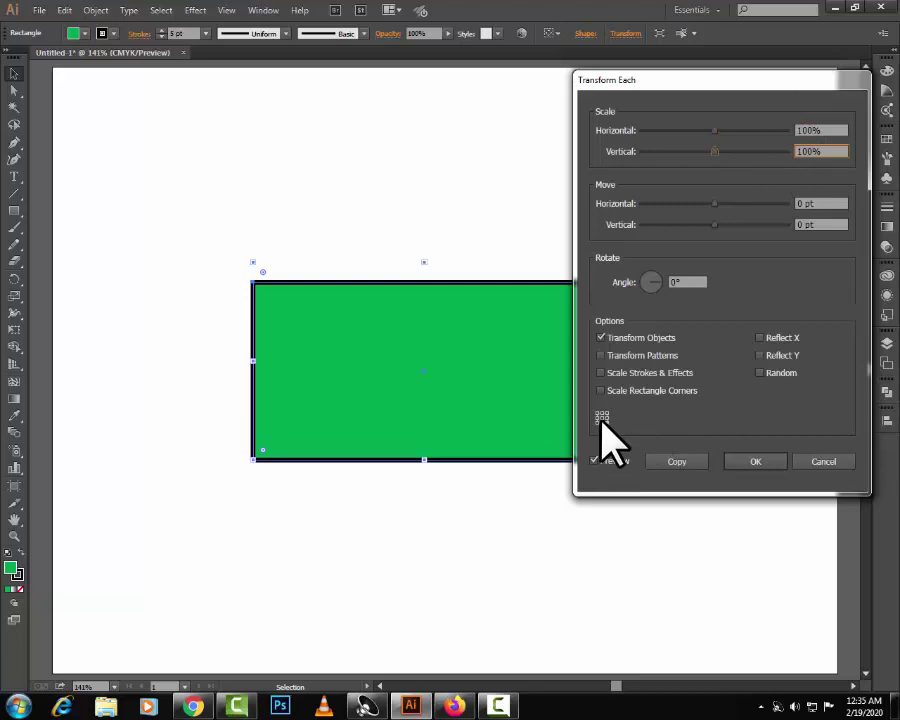
- Make a copy of the rectangle moved 20 pt vertically
drag(650, 82, 677, 85)
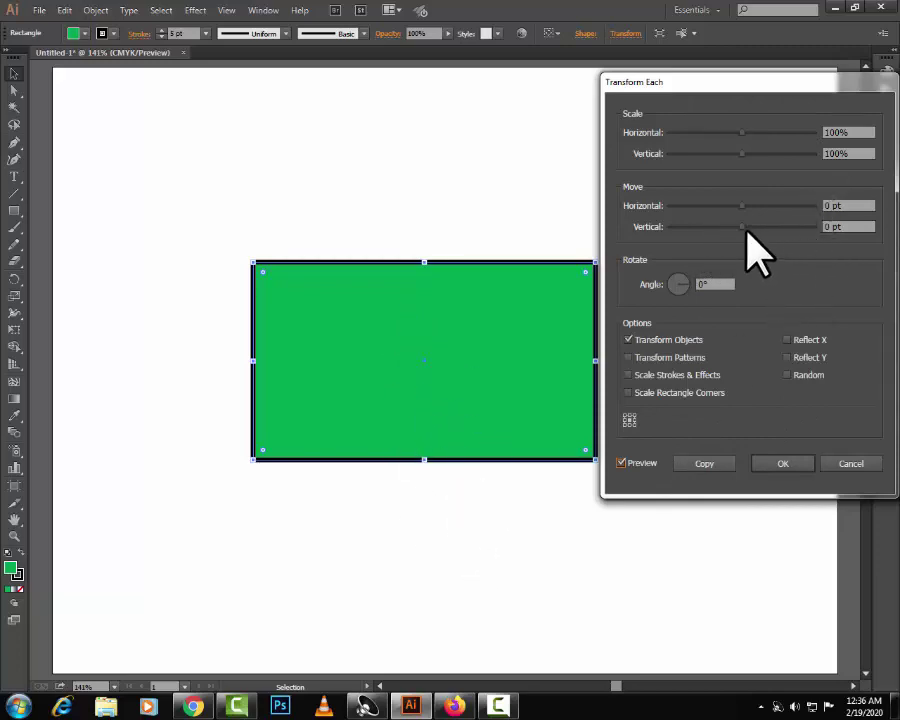
drag(746, 226, 747, 226)
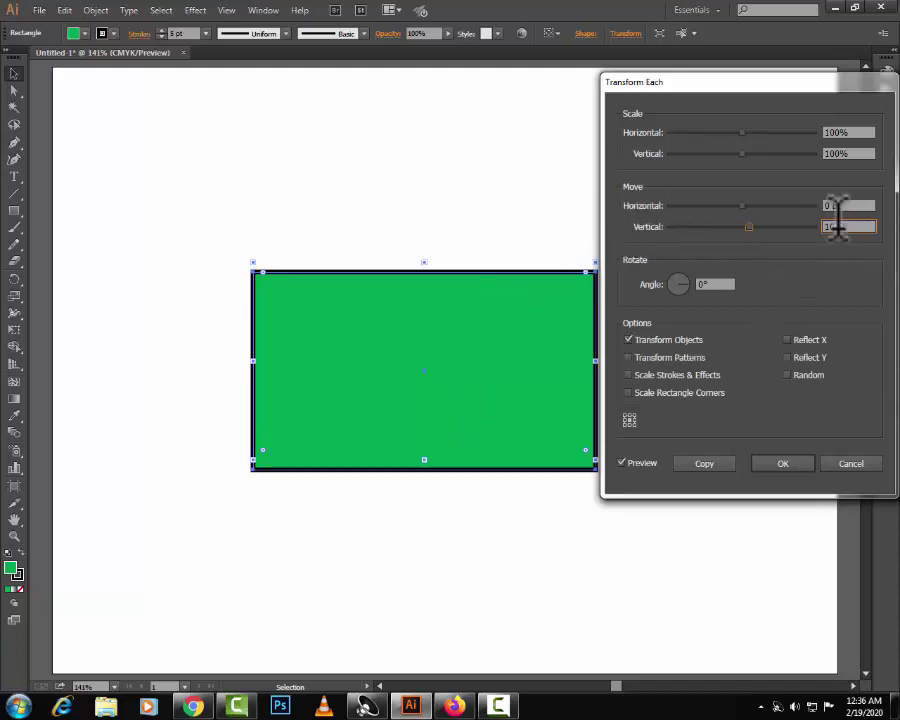
mouse_move(748, 229)
mouse_down()
mouse_move(814, 231)
mouse_move(657, 240)
mouse_move(758, 240)
mouse_up()
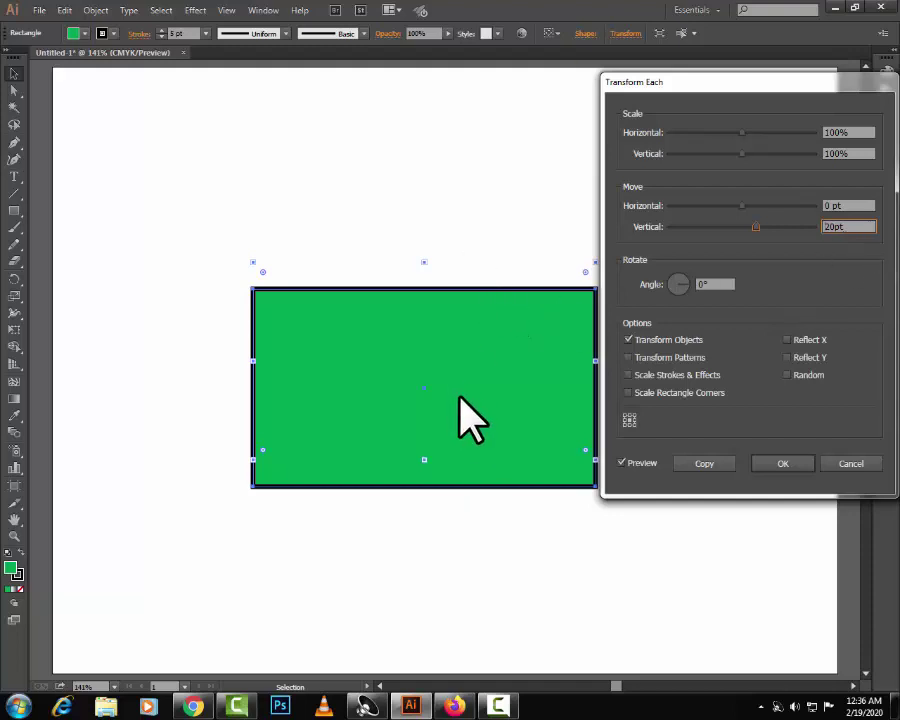
click(621, 463)
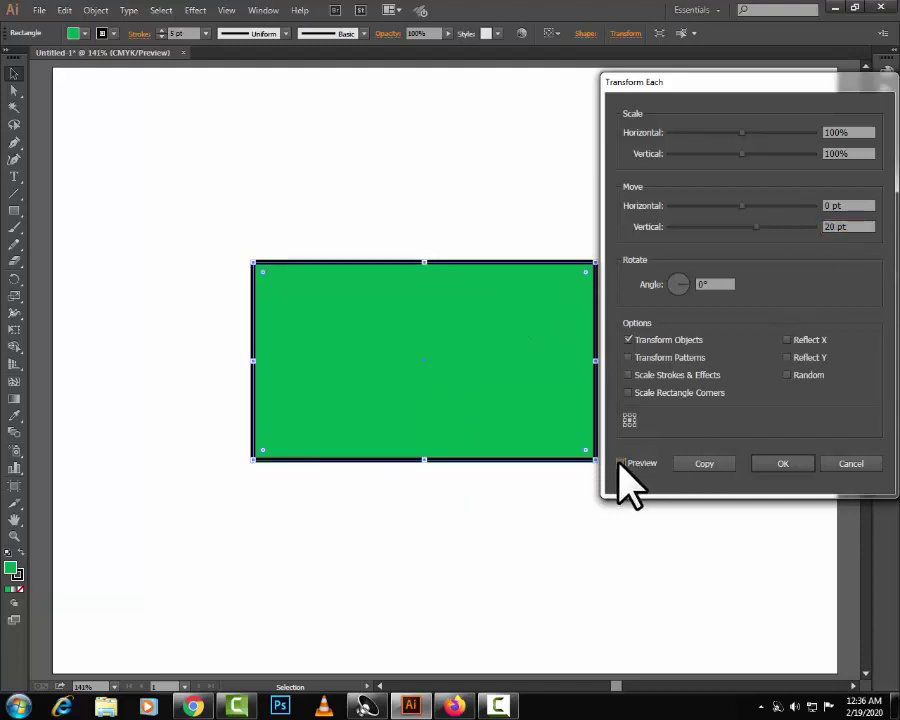
click(621, 463)
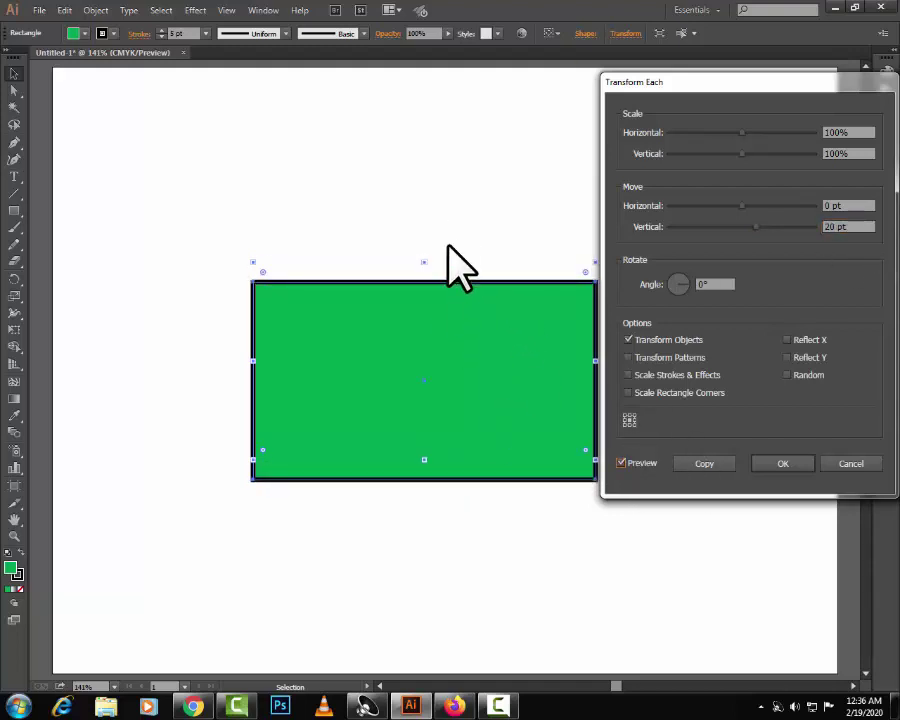
click(700, 464)
- Repeat the 20 pt copy into stacked stripes, then undo and reopen Transform Each
key(ctrl+d)
key(ctrl+d)
key(ctrl+d)
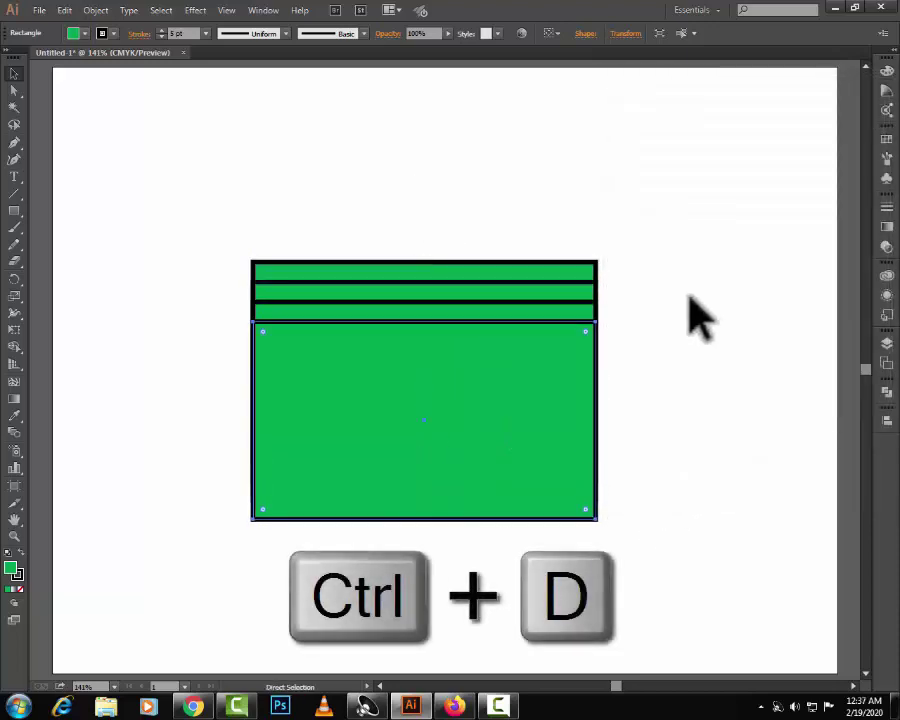
key(ctrl+d)
key(ctrl+d)
key(ctrl+d)
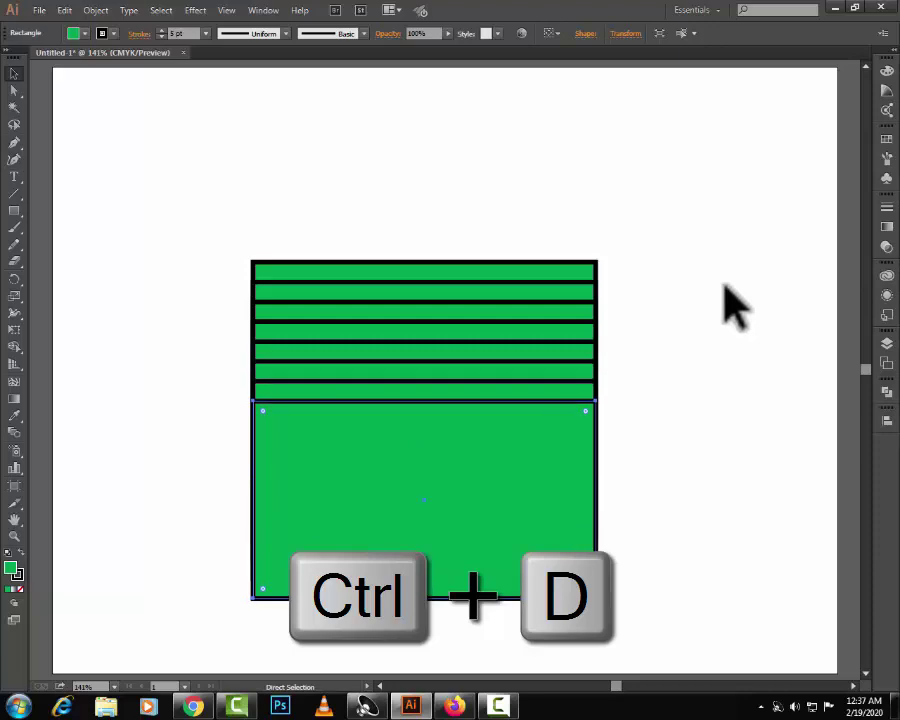
key(ctrl+z)
key(ctrl+z)
key(ctrl+z)
key(ctrl+z)
key(ctrl+z)
key(ctrl+z)
key(ctrl+z)
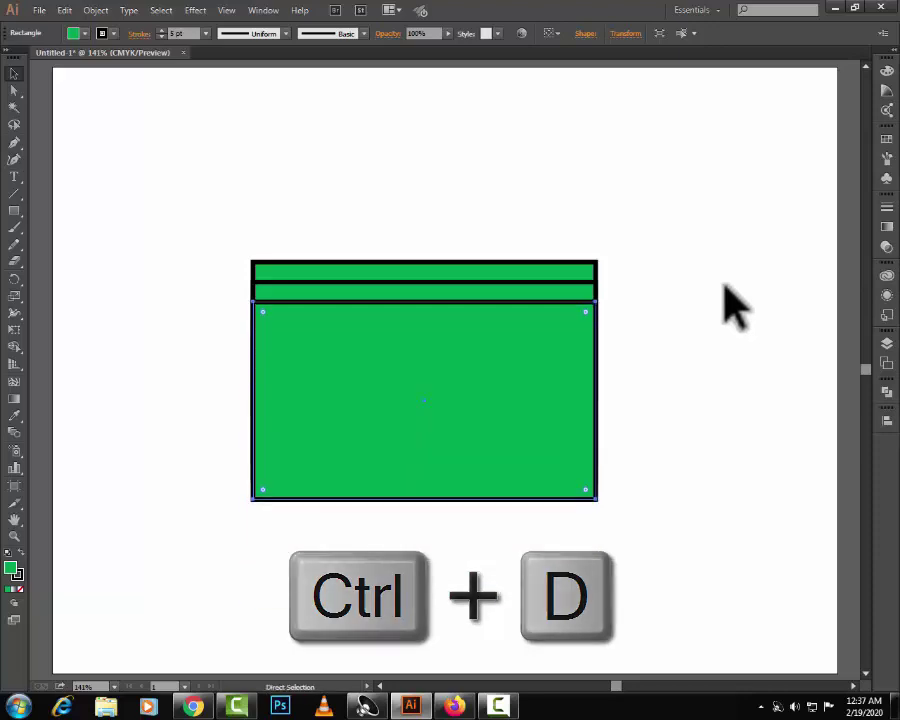
key(v)
key(ctrl+shift+alt+d)
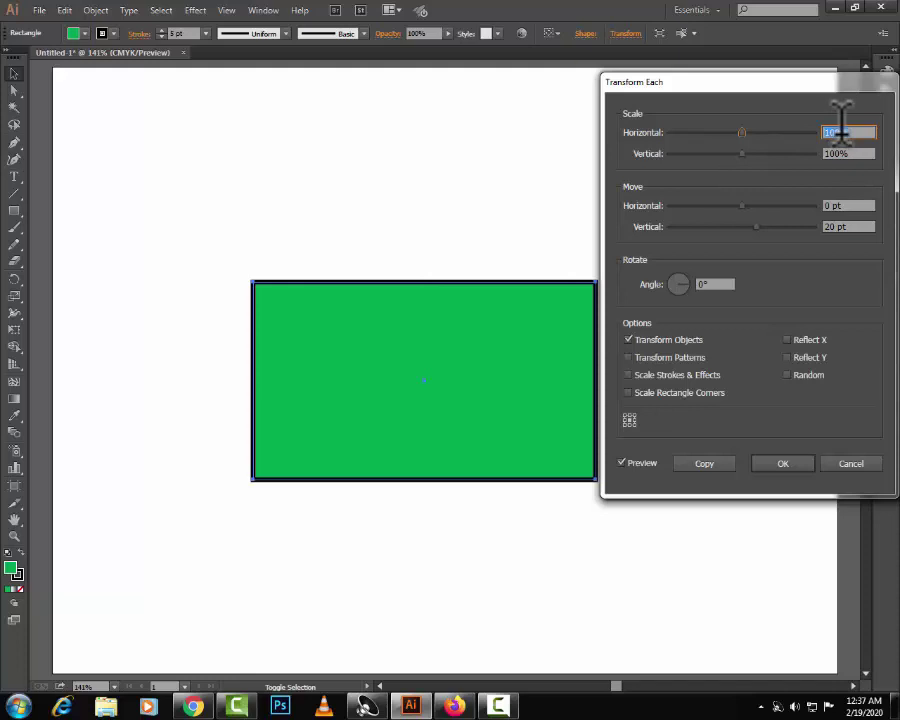
- Create a copy of the green rectangle scaled to 80% horizontally and vertically
text(80)
key(Tab)
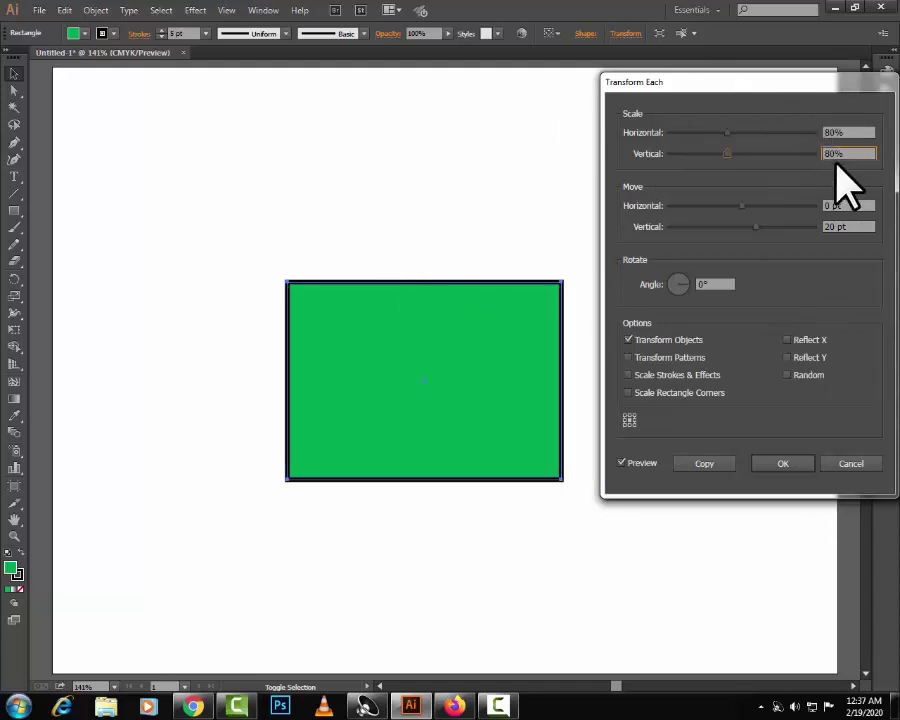
text(80%)
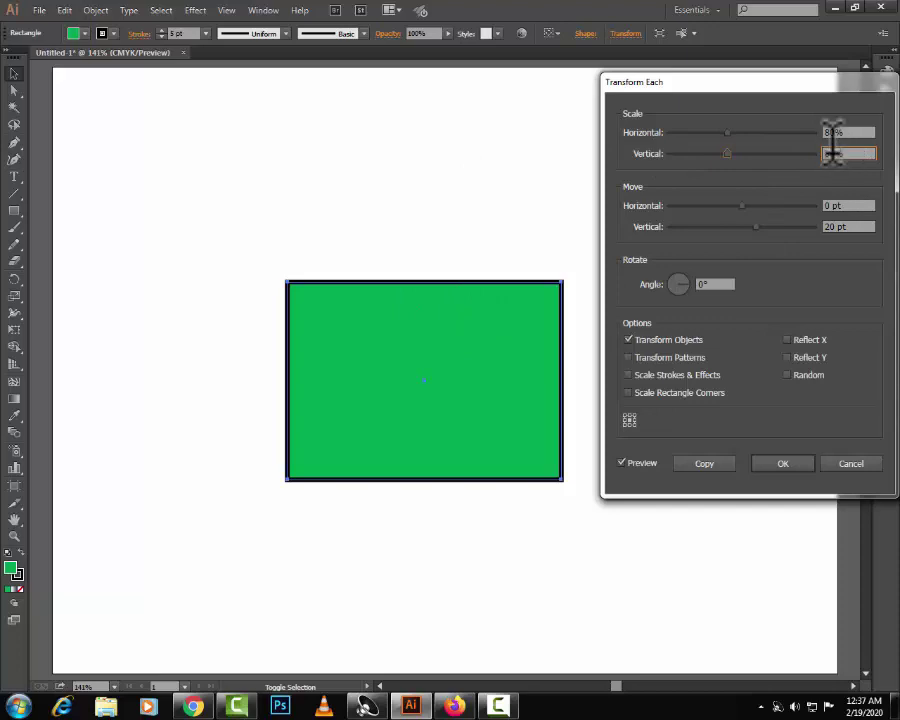
click(712, 463)
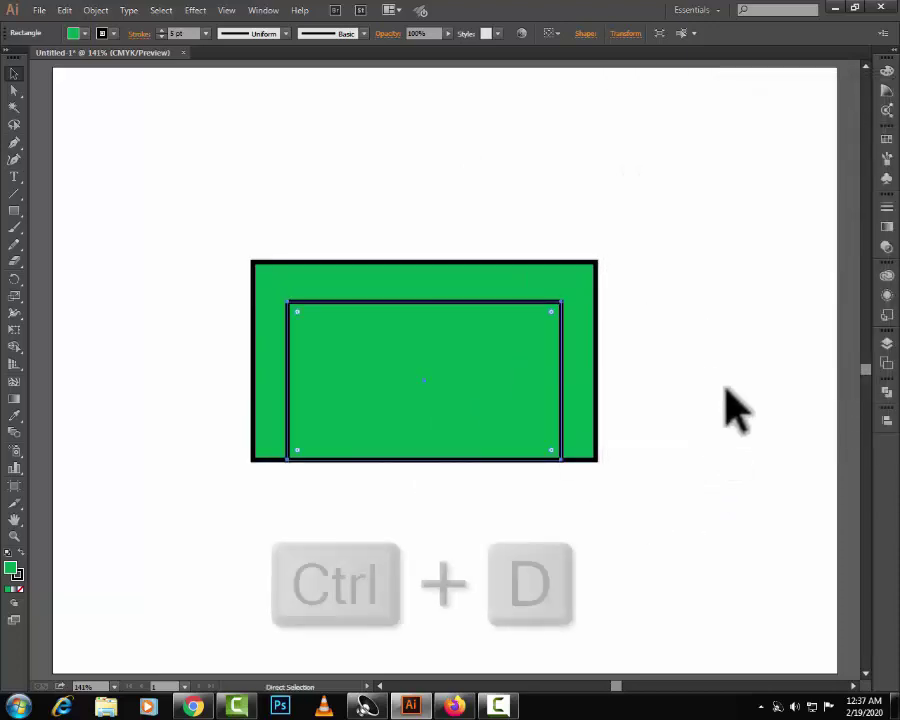
- Repeat the 80% transform twice, then undo the smaller copies
key(ctrl+d)
key(ctrl+d)
key(ctrl+d)
key(ctrl+d)
key(ctrl+d)
key(ctrl+d)
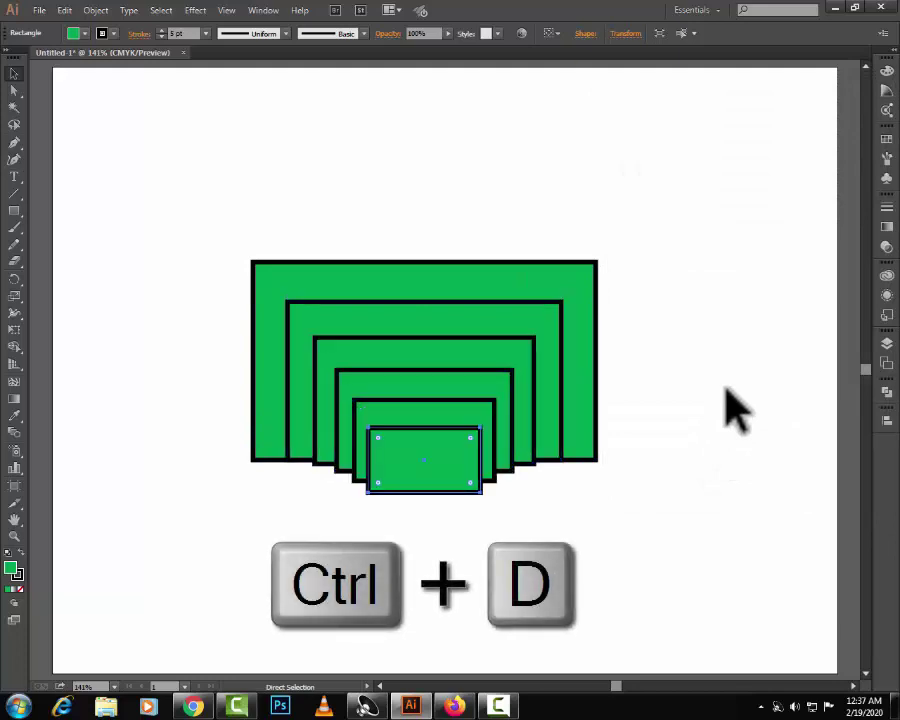
key(ctrl+d)
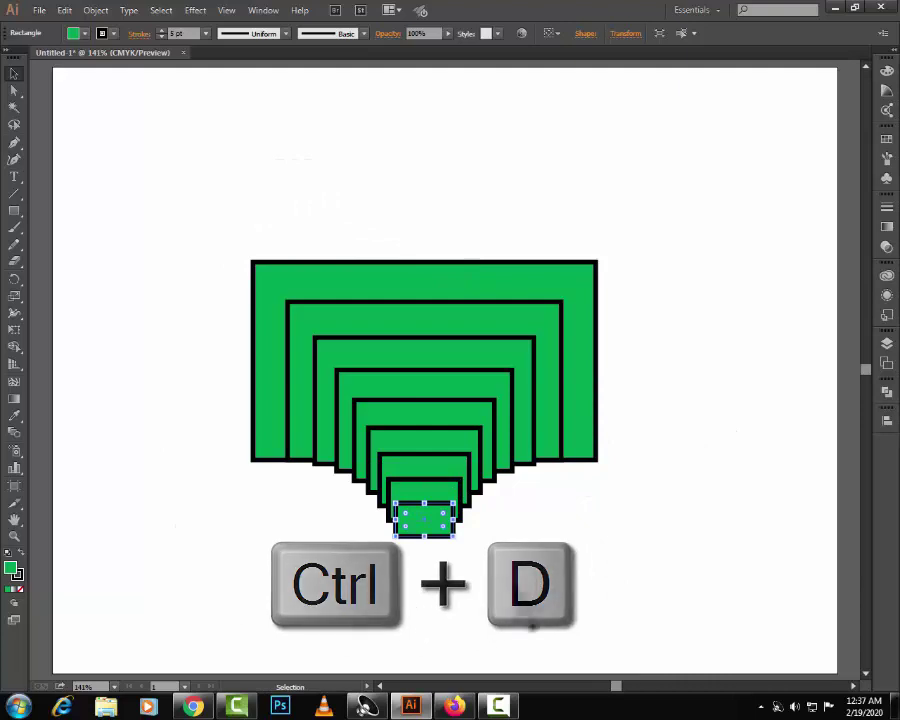
key(ctrl+z)
key(ctrl+z)
key(ctrl+z)
key(ctrl+z)
key(ctrl+z)
key(ctrl+z)
key(ctrl+z)
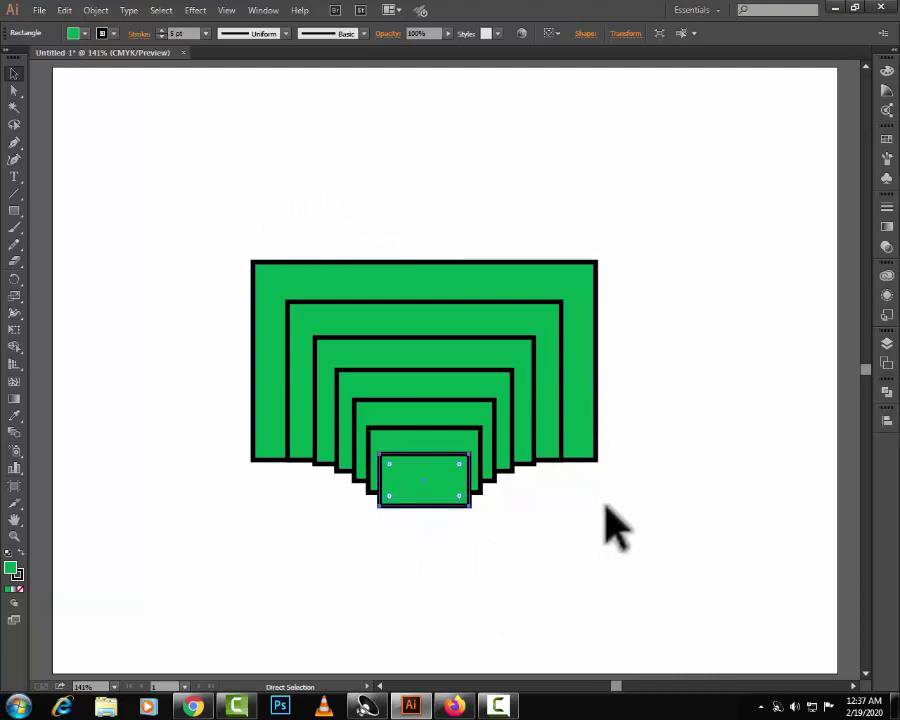
- Undo to the original rectangle and make an 80% inner copy using a different reference point
key(ctrl+z)
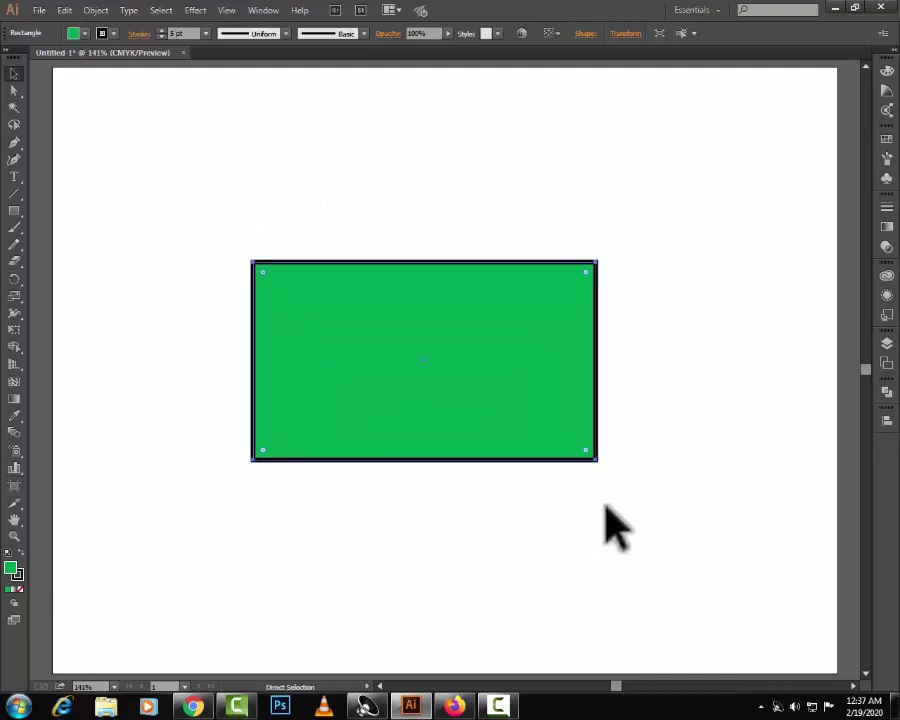
key(ctrl+shift+alt+d)
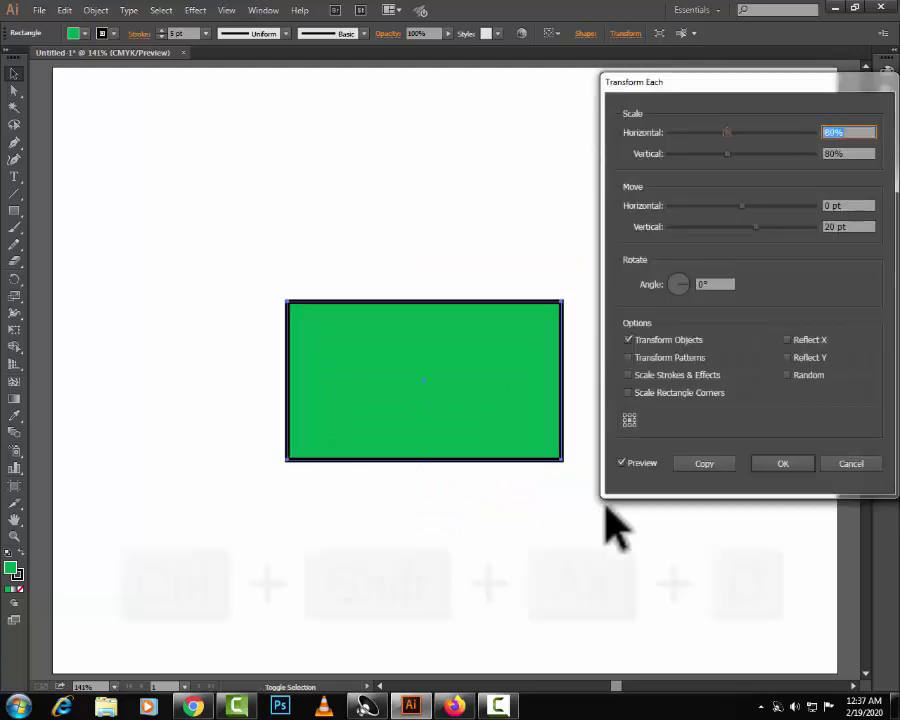
click(629, 415)
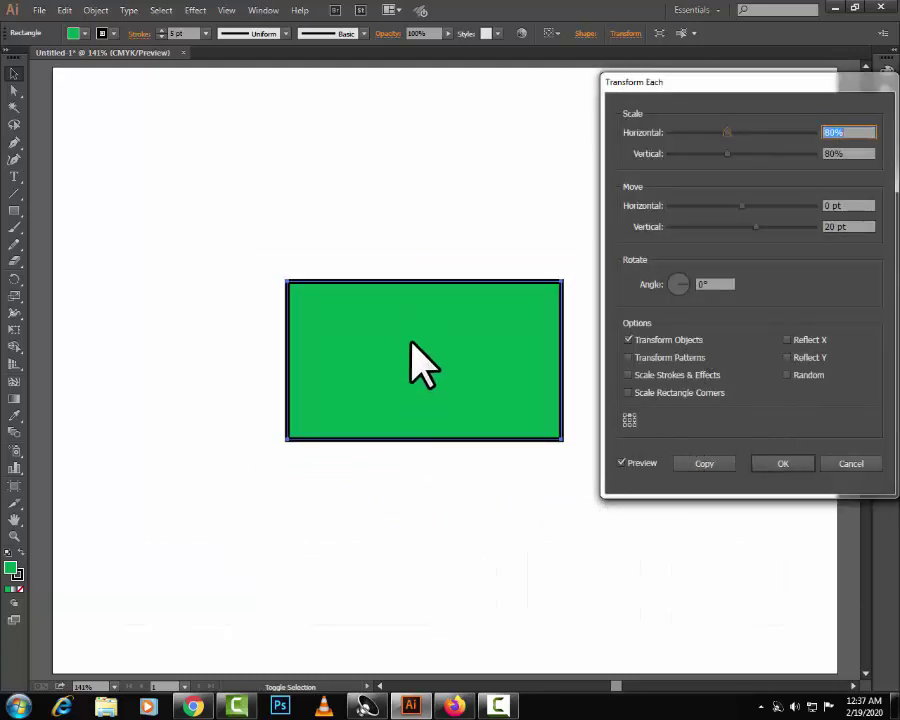
click(701, 463)
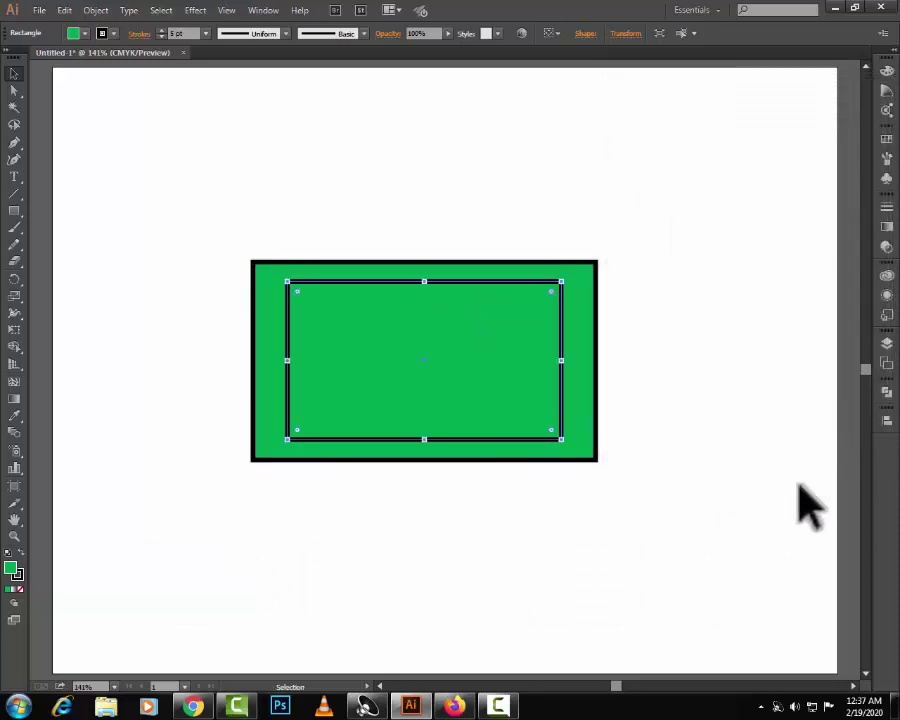
- Repeat the nested copy twice, then undo back to one inner copy
key(ctrl+d)
key(ctrl+d)
key(ctrl+d)
key(ctrl+d)
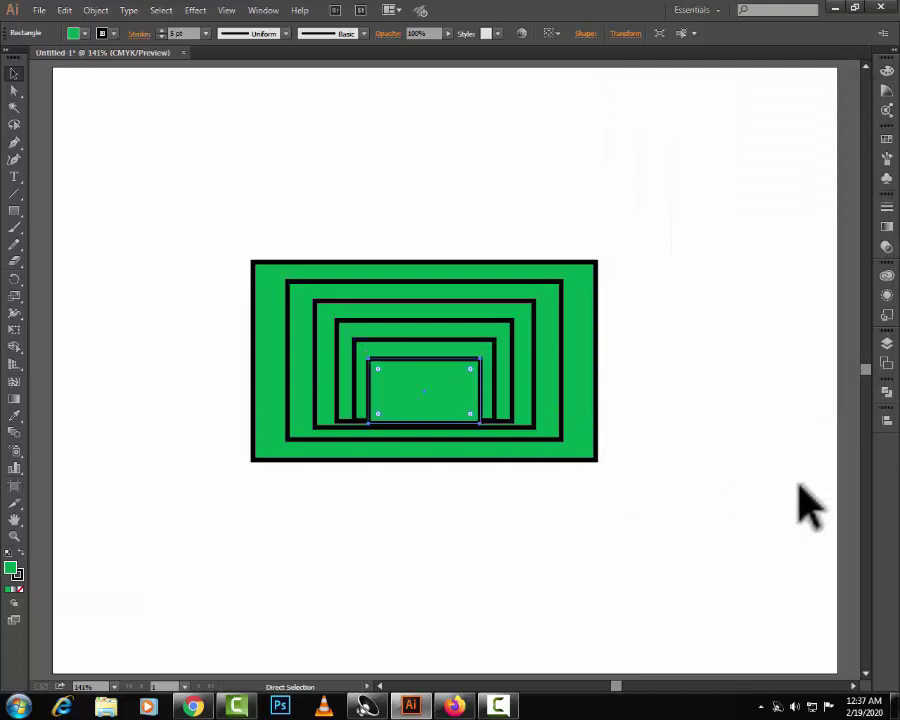
key(ctrl+d)
key(ctrl+d)
key(ctrl+d)
key(ctrl+d)
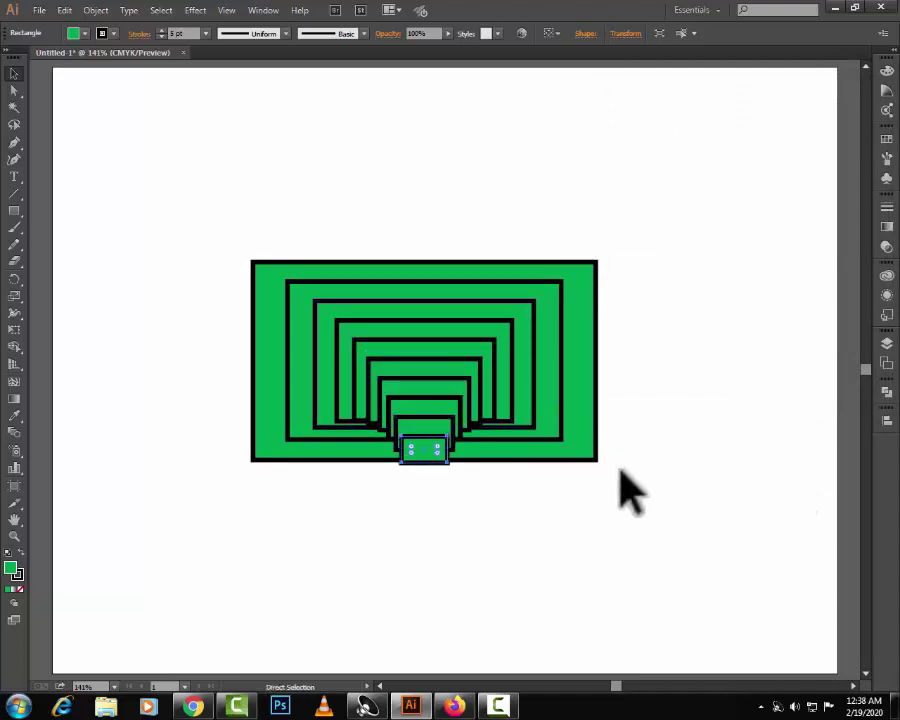
key(ctrl+z)
key(ctrl+z)
key(ctrl+z)
key(ctrl+z)
key(ctrl+z)
key(ctrl+z)
key(ctrl+z)
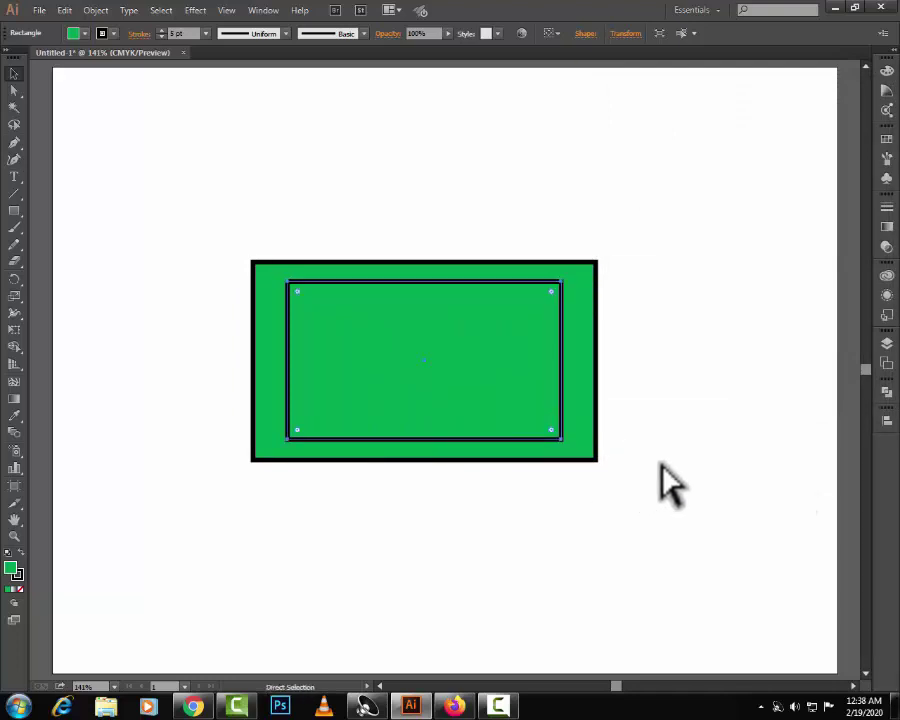
key(ctrl+z)
- Copy the rectangle rotated 5° from a new reference point and repeat it twice into a fan
key(ctrl+alt+shift+d)
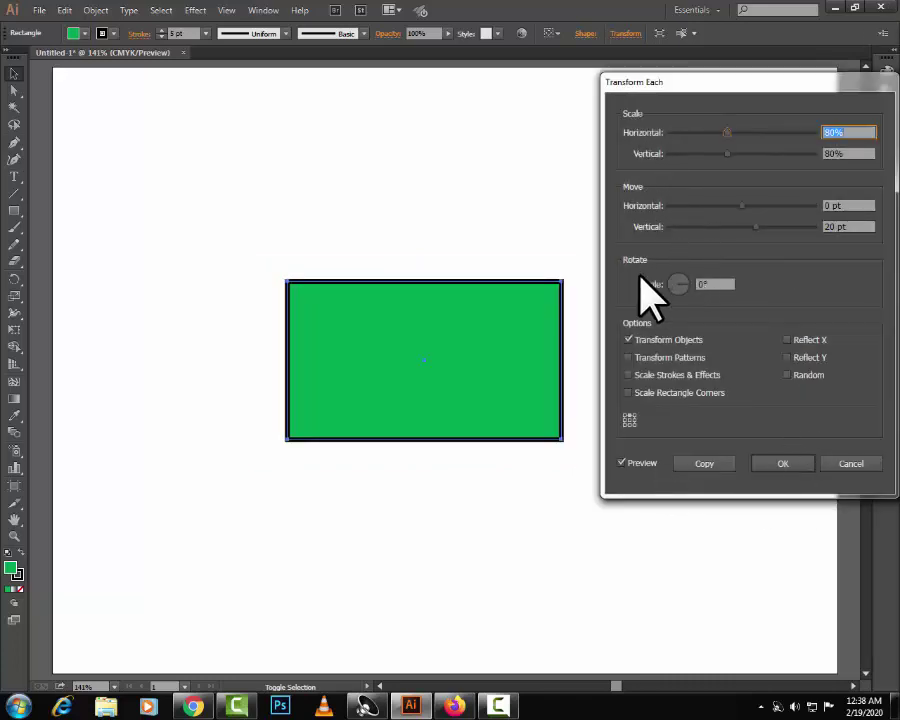
click(630, 415)
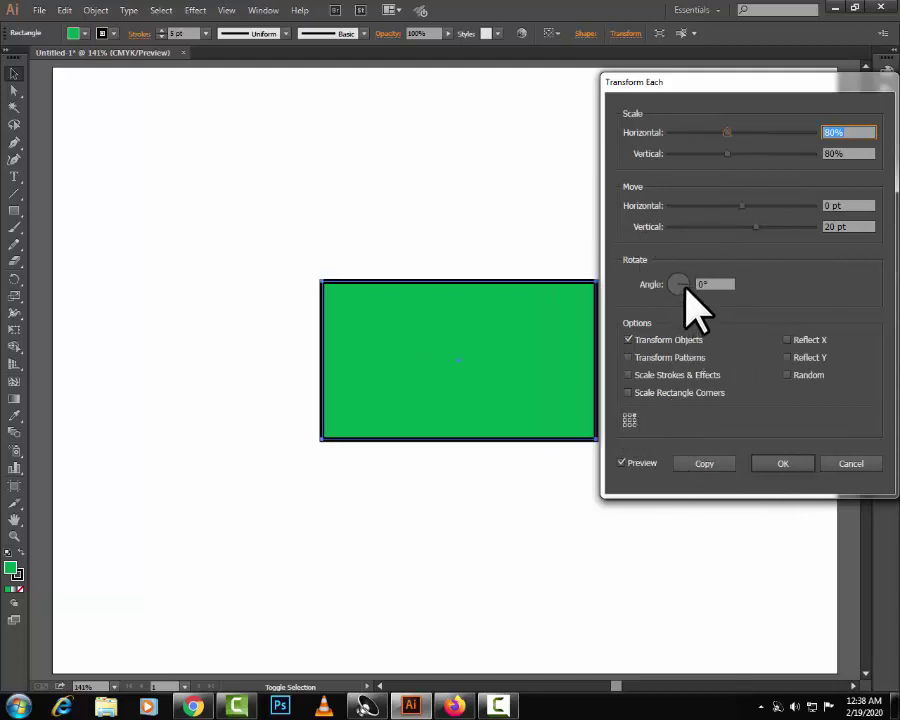
click(697, 283)
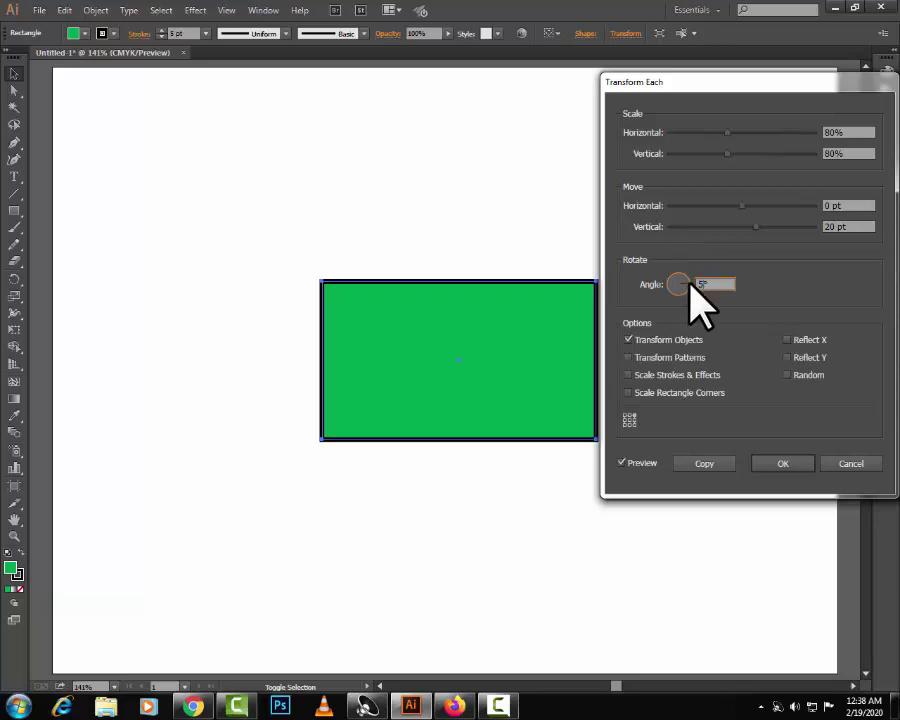
click(727, 463)
key(ctrl+d)
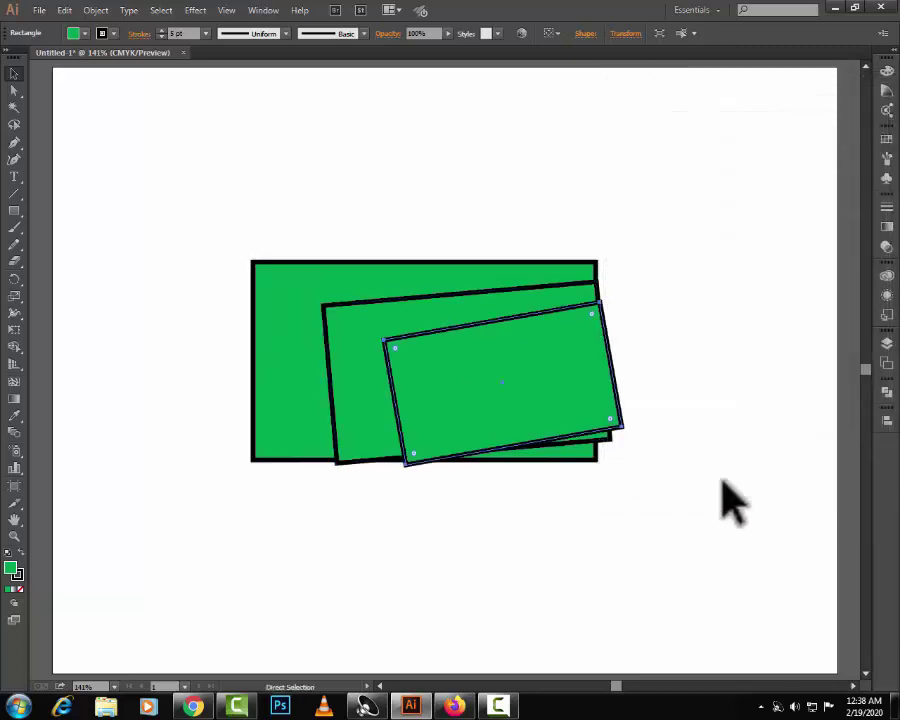
key(ctrl+d)
key(ctrl+d)
key(ctrl+d)
key(ctrl+d)
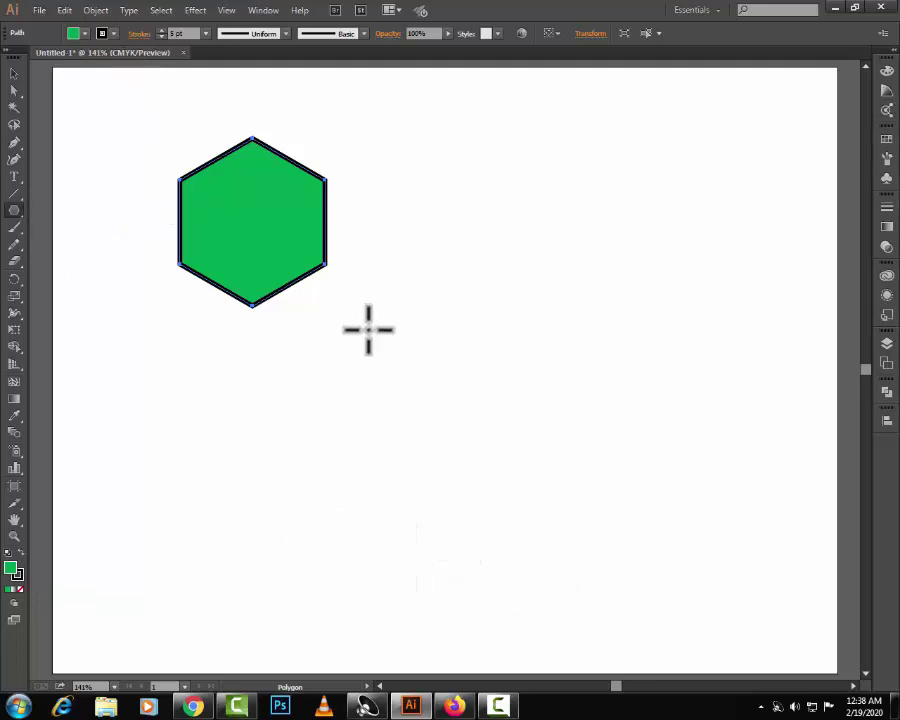
- Make a scaled inner hexagon copy with a new reference point and 0 pt vertical move
key(ctrl+alt+shift+d)
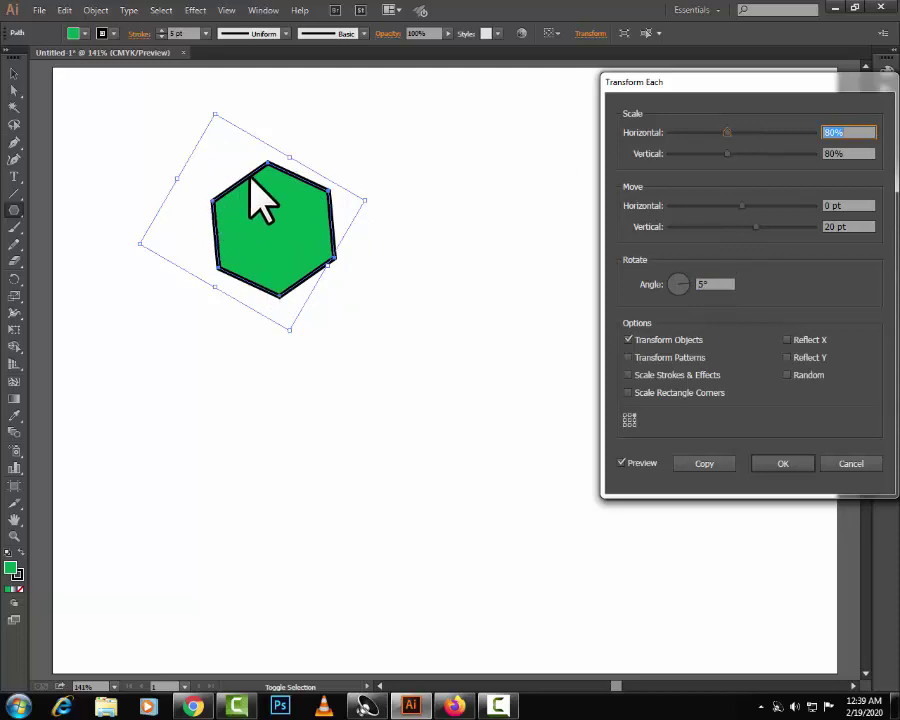
drag(736, 89, 698, 90)
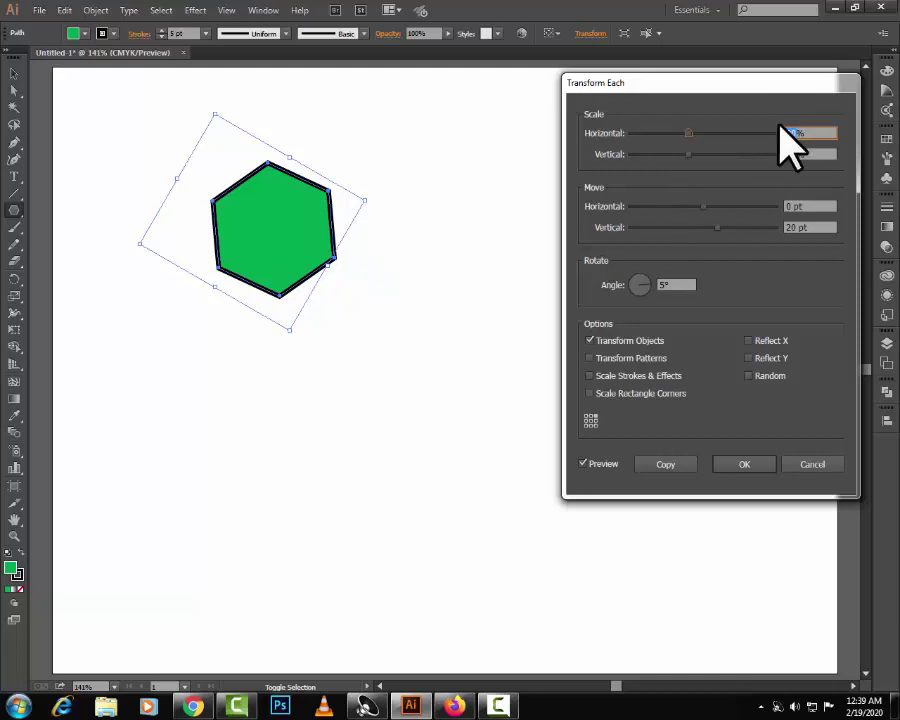
click(664, 285)
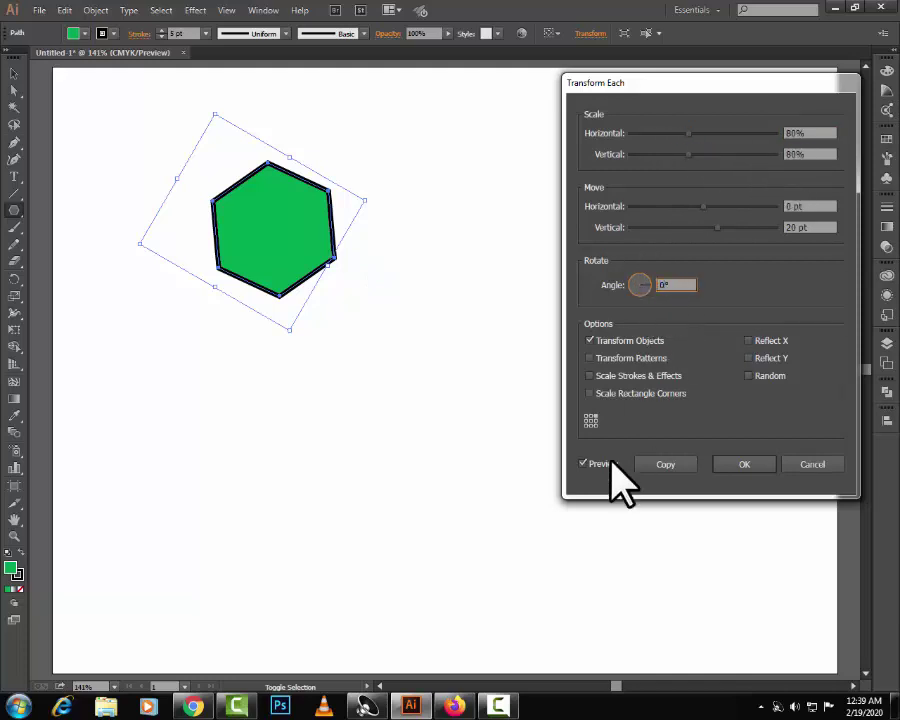
click(591, 420)
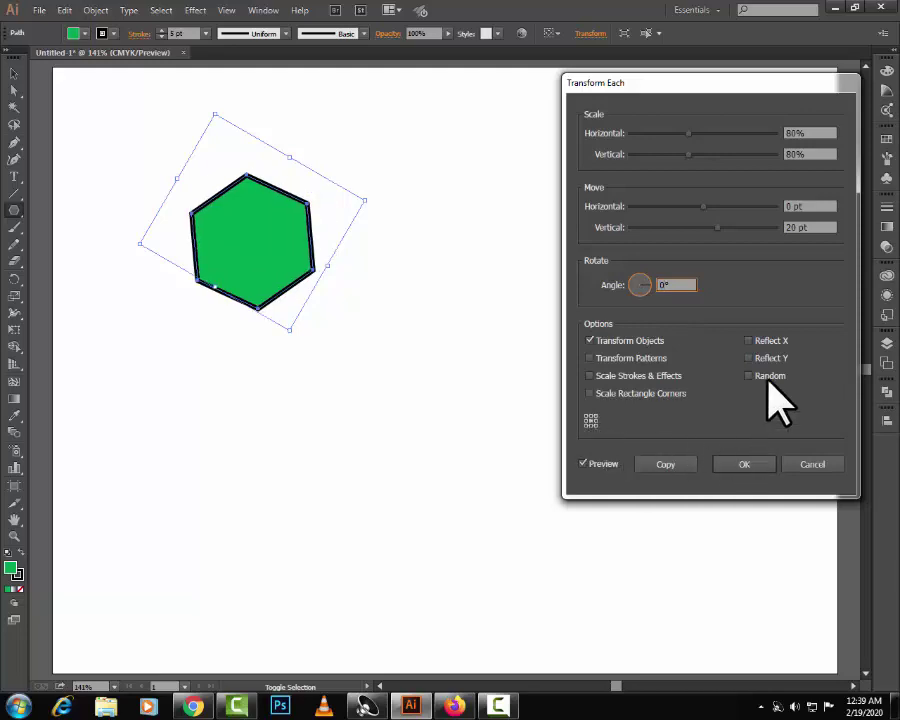
triple_click(797, 225)
text(0pt)
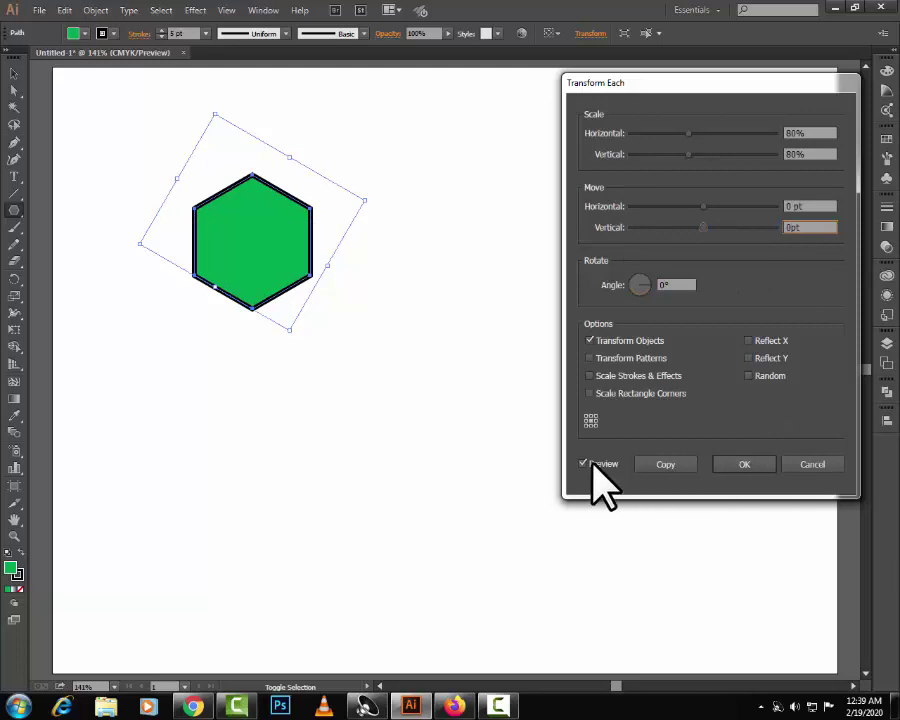
click(669, 462)
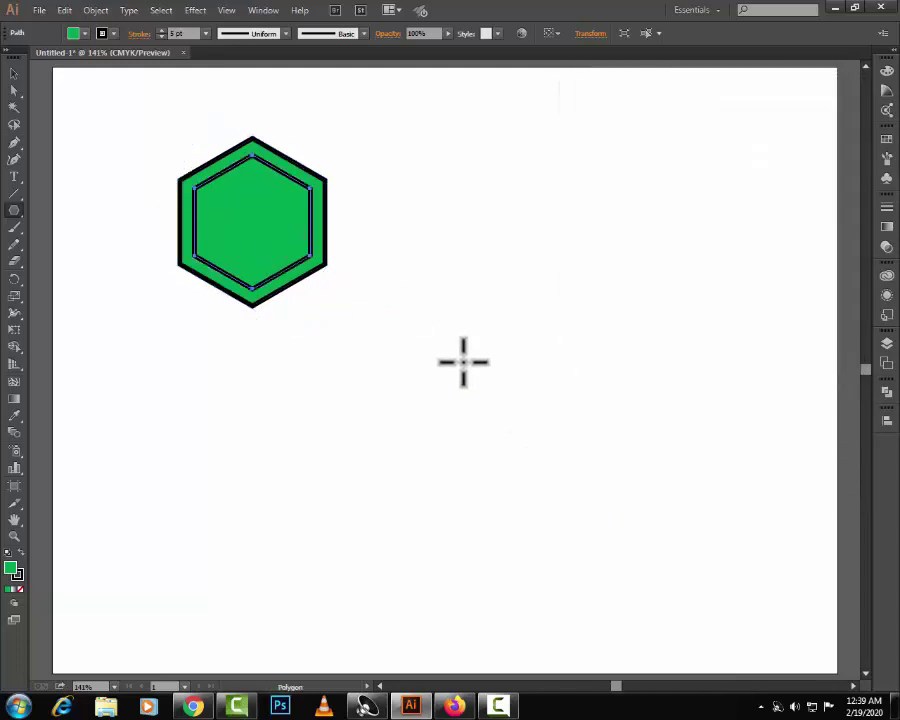
- Repeat the transform twice for smaller nested hexagons, then undo them
key(v)
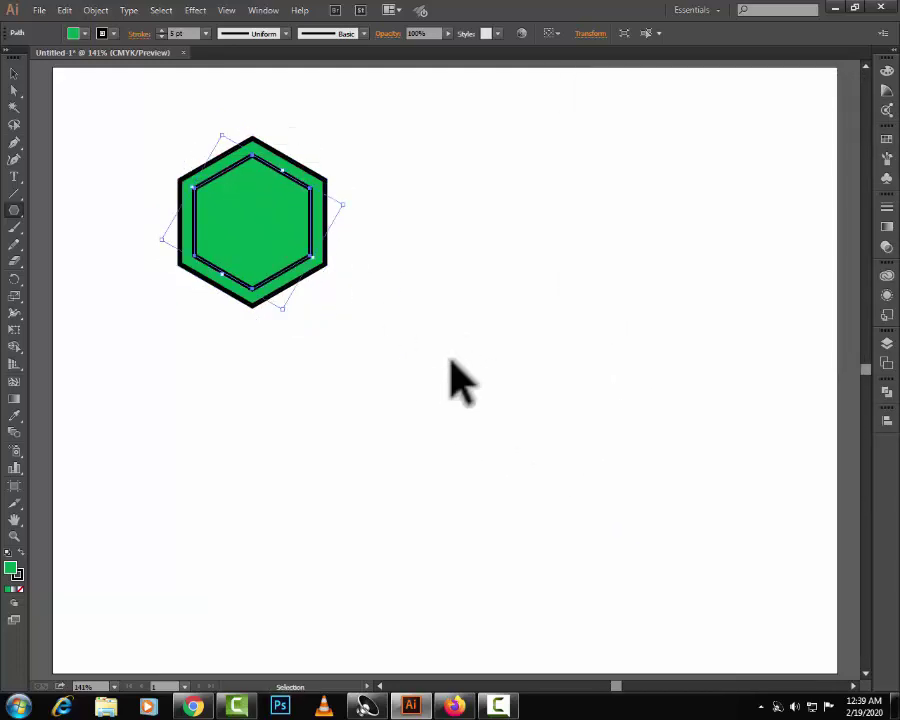
key(ctrl+d)
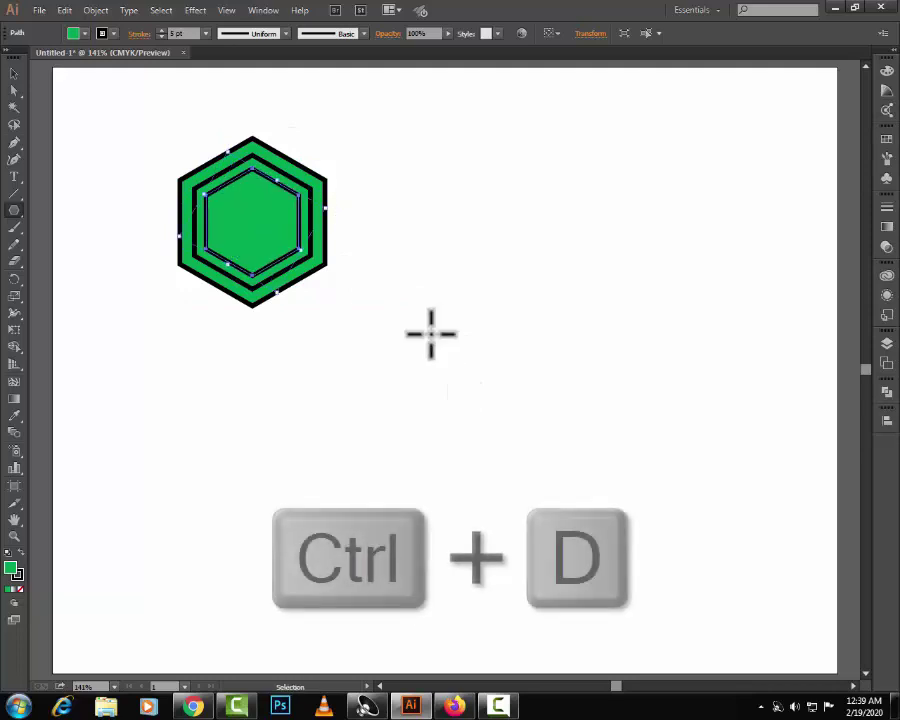
key(ctrl+d)
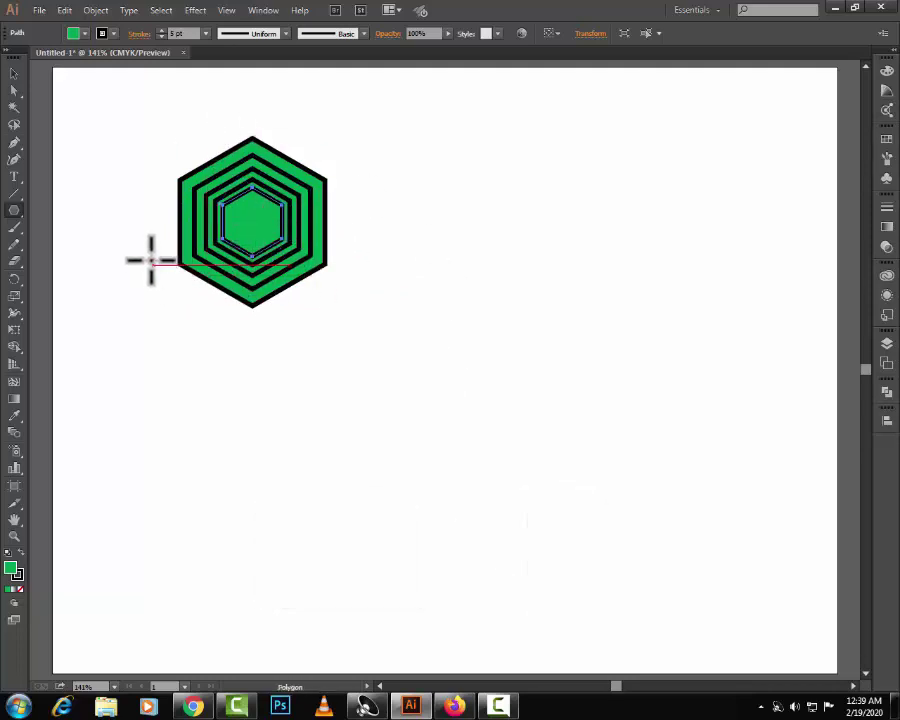
key(ctrl+z)
key(ctrl+z)
key(ctrl+z)
key(ctrl+z)
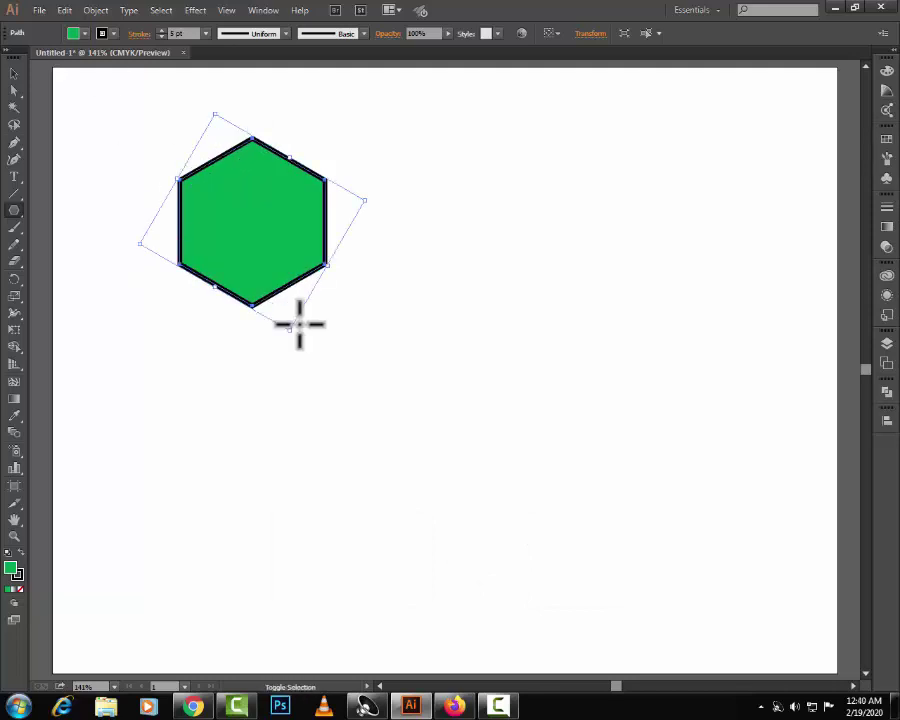
- Build 80% hexagon copies anchored at the bottom-left corner, then undo them
key(ctrl+alt+shift+d)
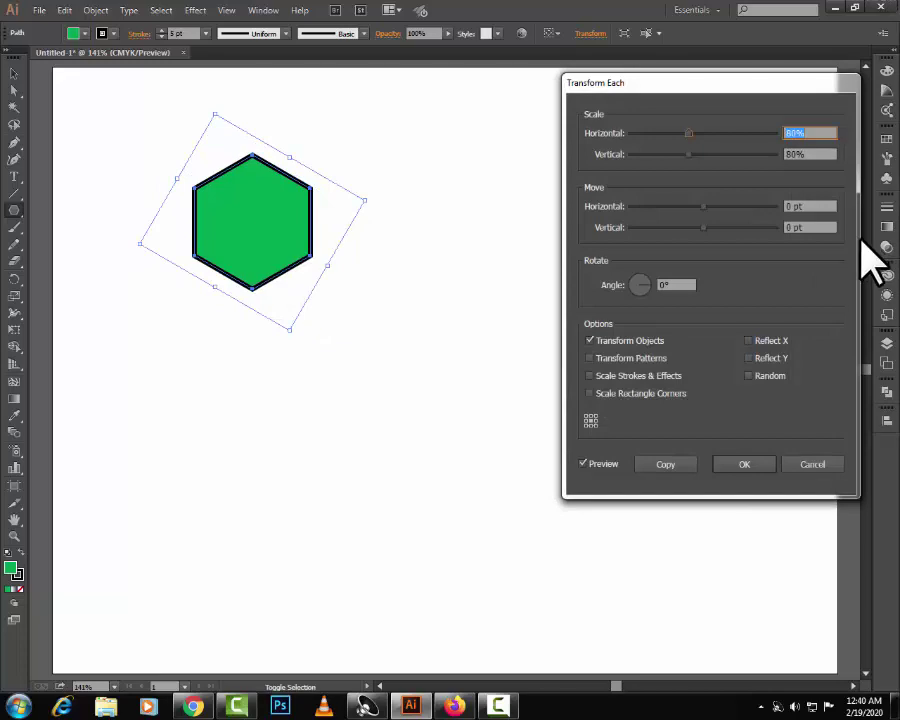
click(586, 425)
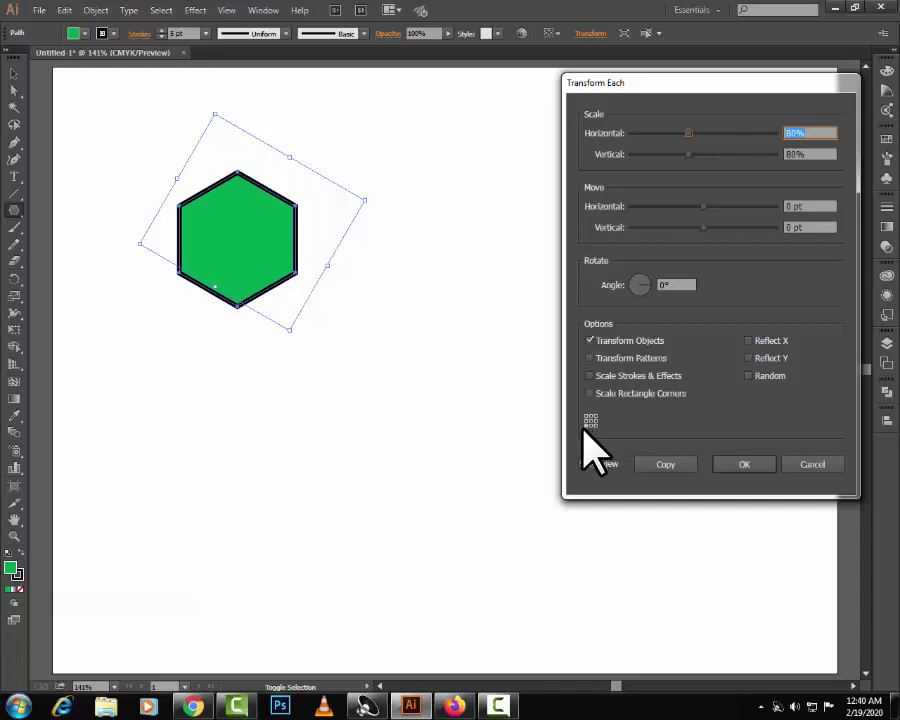
click(666, 465)
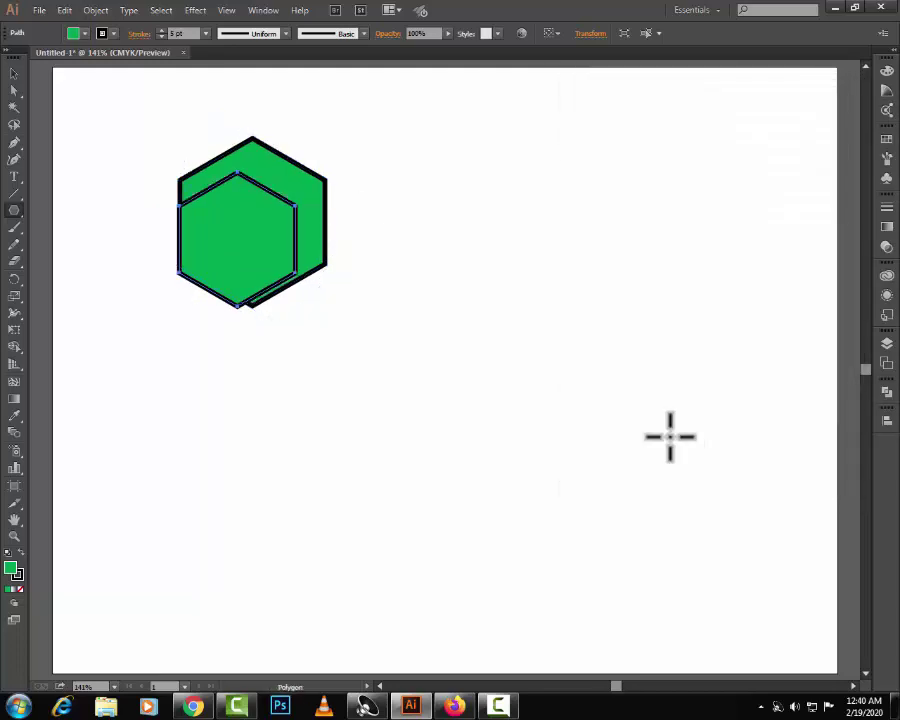
key(ctrl+d)
key(ctrl+d)
key(ctrl+d)
key(ctrl+d)
key(ctrl+d)
key(ctrl+d)
key(ctrl+d)
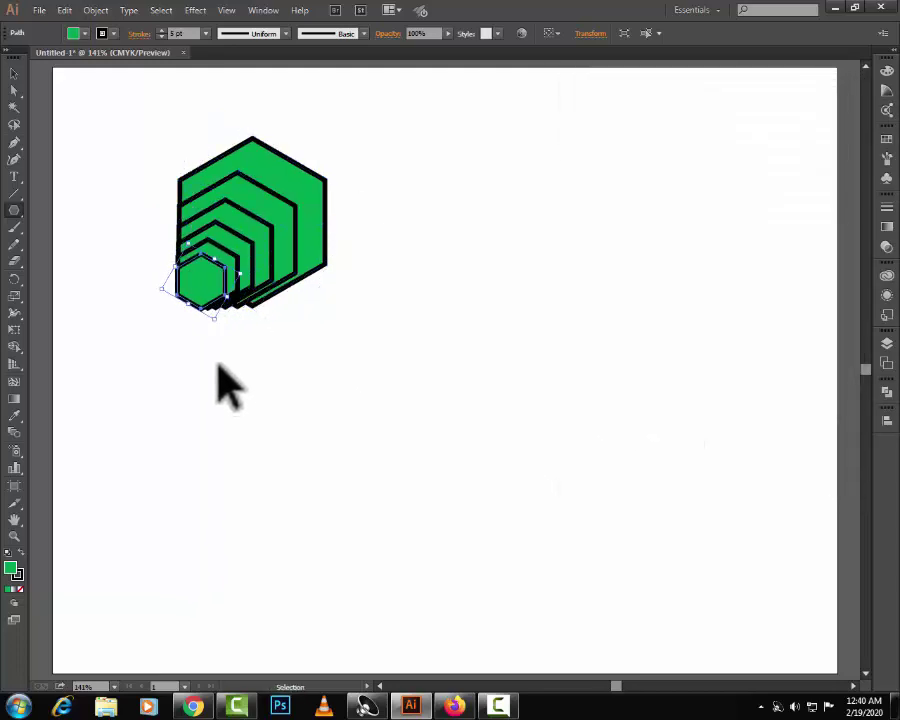
key(ctrl+d)
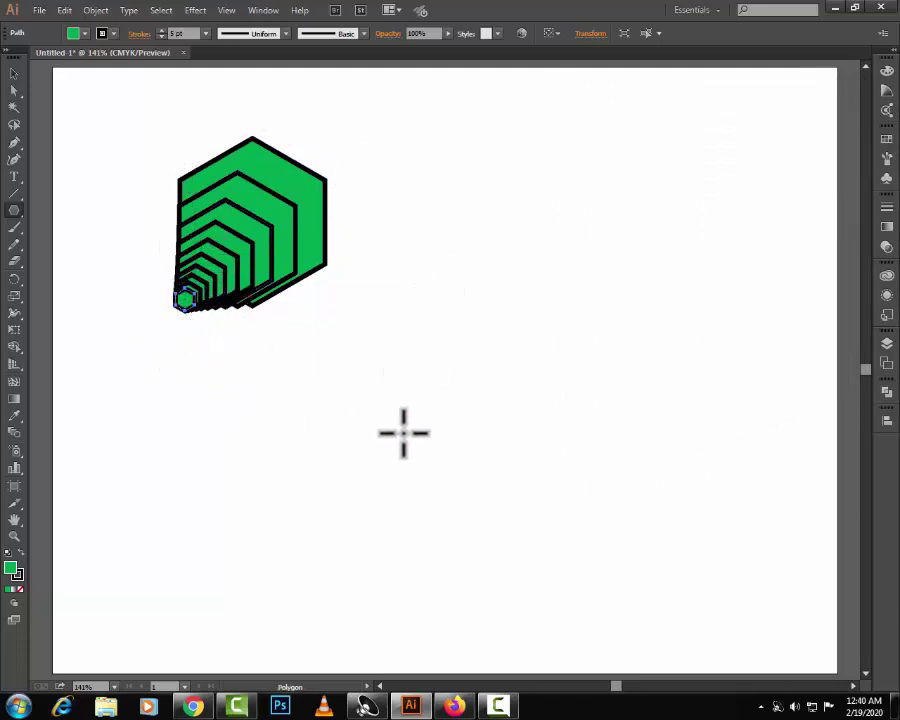
key(ctrl+z)
key(ctrl+z)
key(ctrl+z)
key(ctrl+z)
key(ctrl+z)
key(ctrl+z)
key(ctrl+z)
key(ctrl+z)
key(ctrl+z)
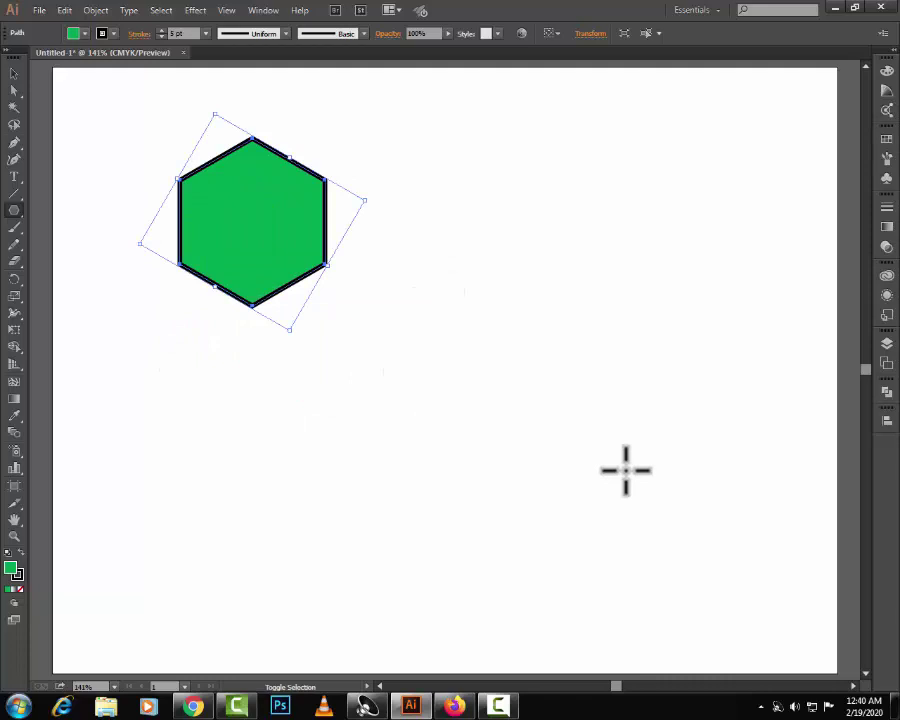
- Apply a 15° rotation and 110% scale to the hexagon around its centre with Copy
key(ctrl+alt+shift+d)
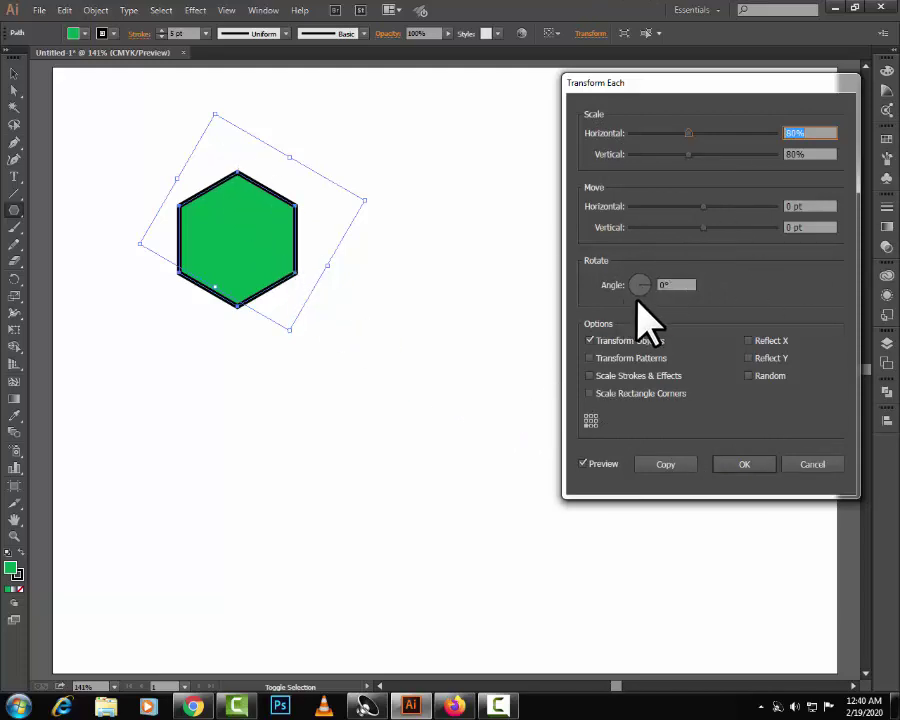
click(658, 285)
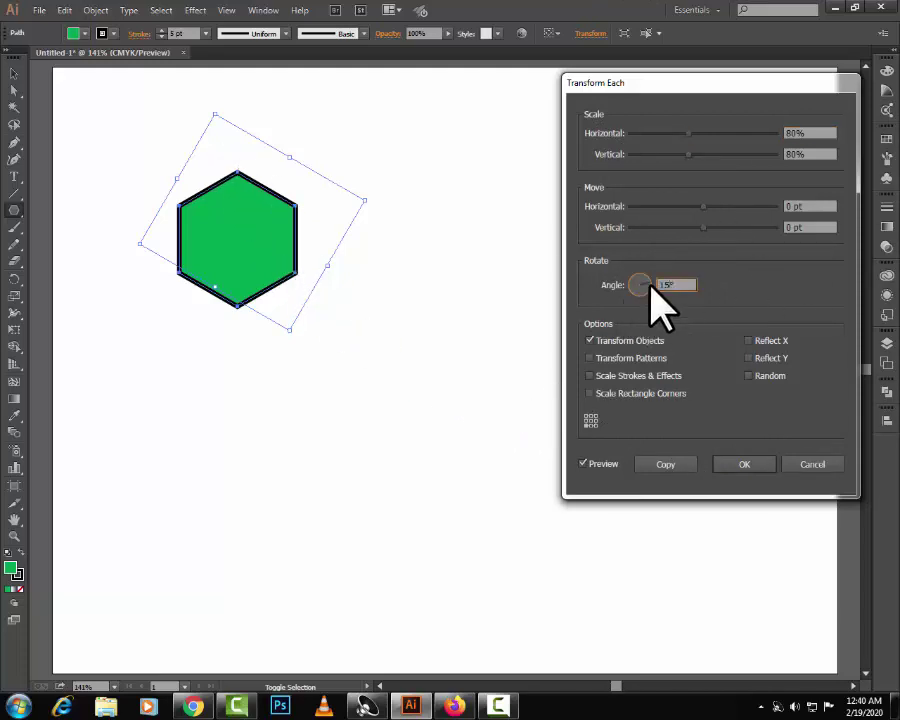
click(591, 421)
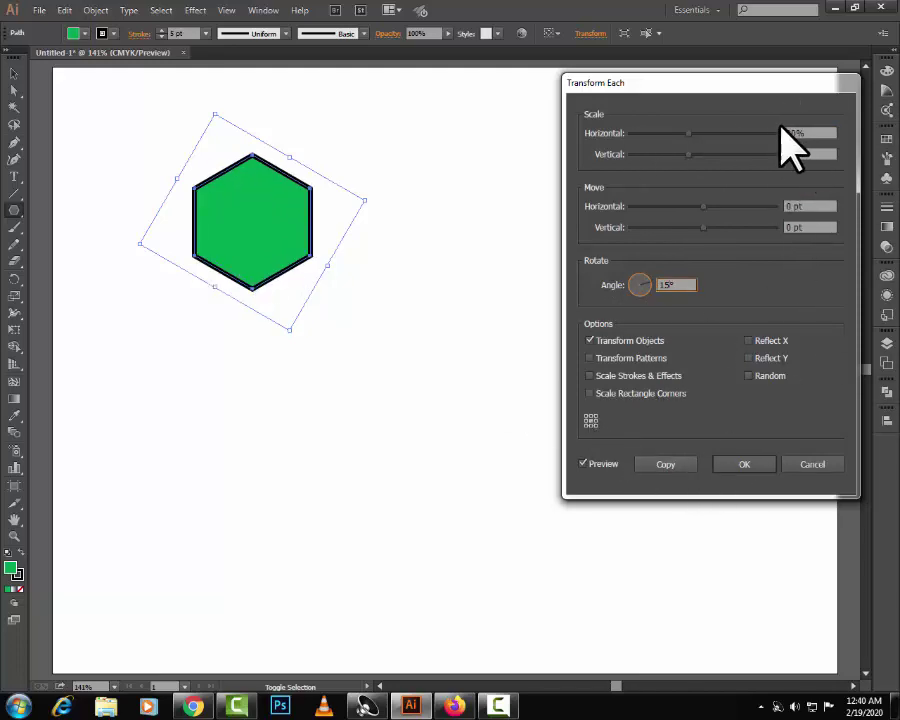
drag(797, 128, 775, 128)
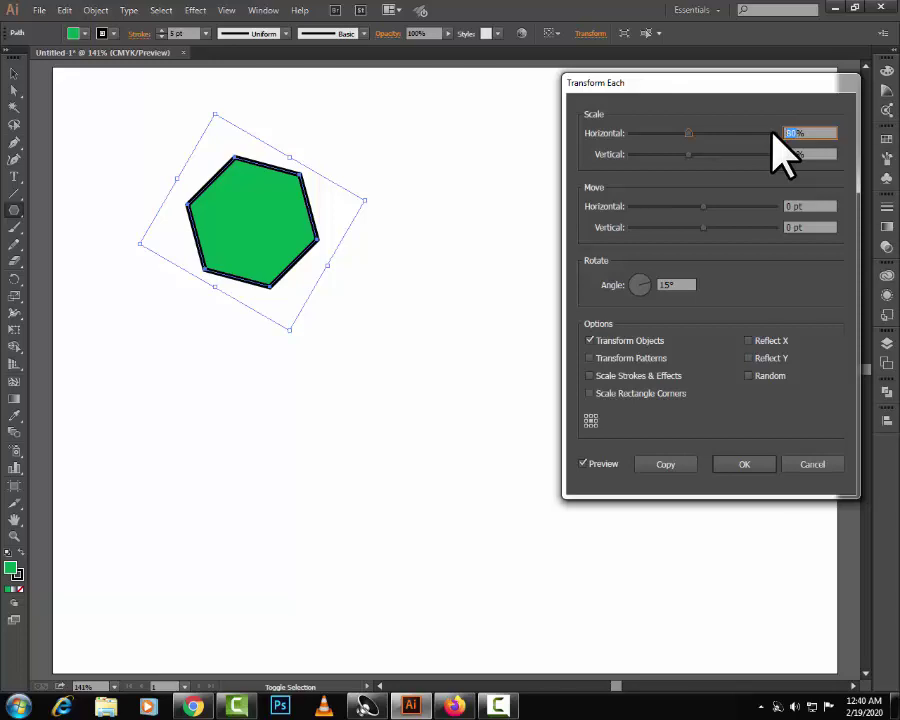
click(790, 154)
text(10)
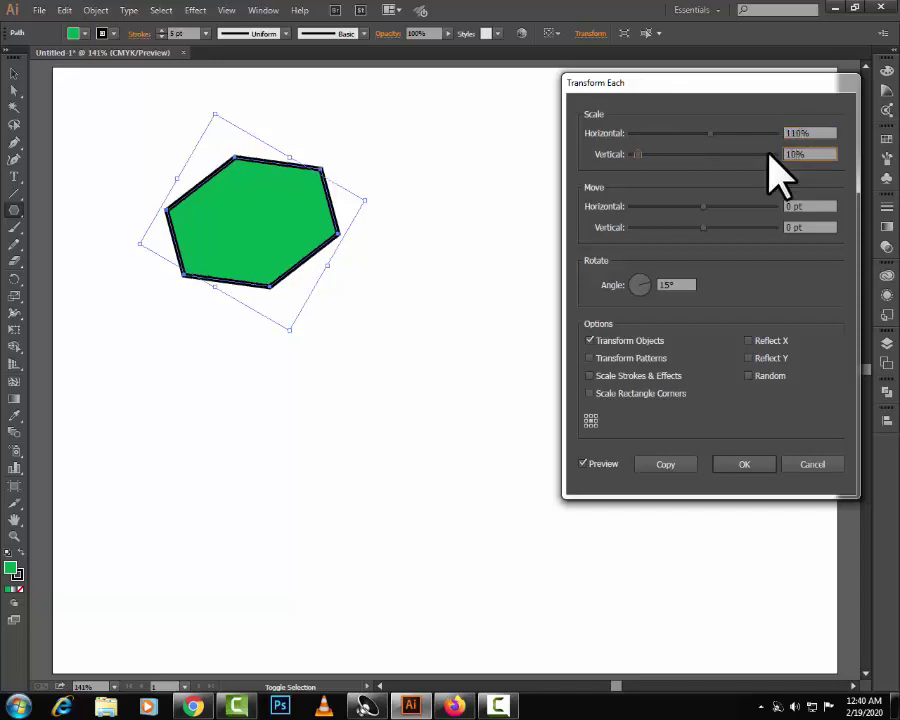
key(BackSpace)
click(583, 464)
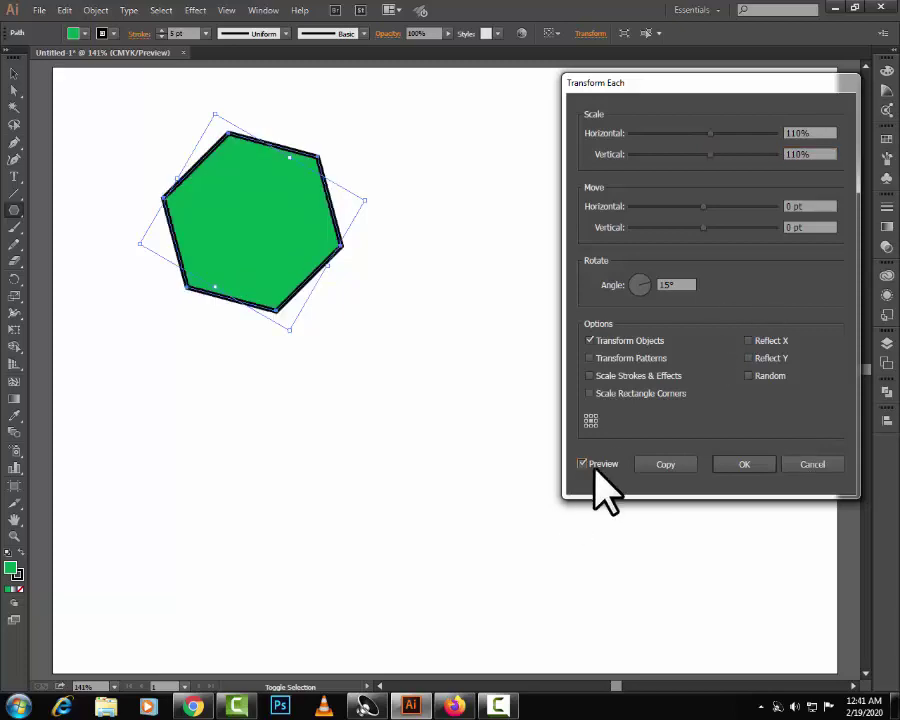
click(676, 466)
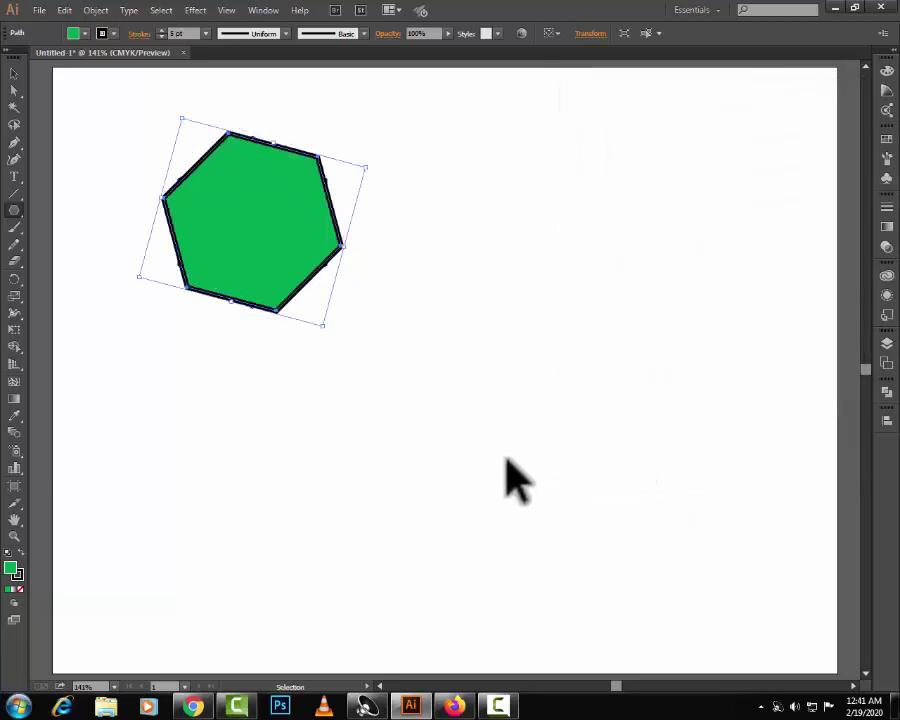
- Move the green hexagon to the centre of the page
key(ctrl+z)
key(ctrl+shift+z)
drag(290, 246, 476, 378)
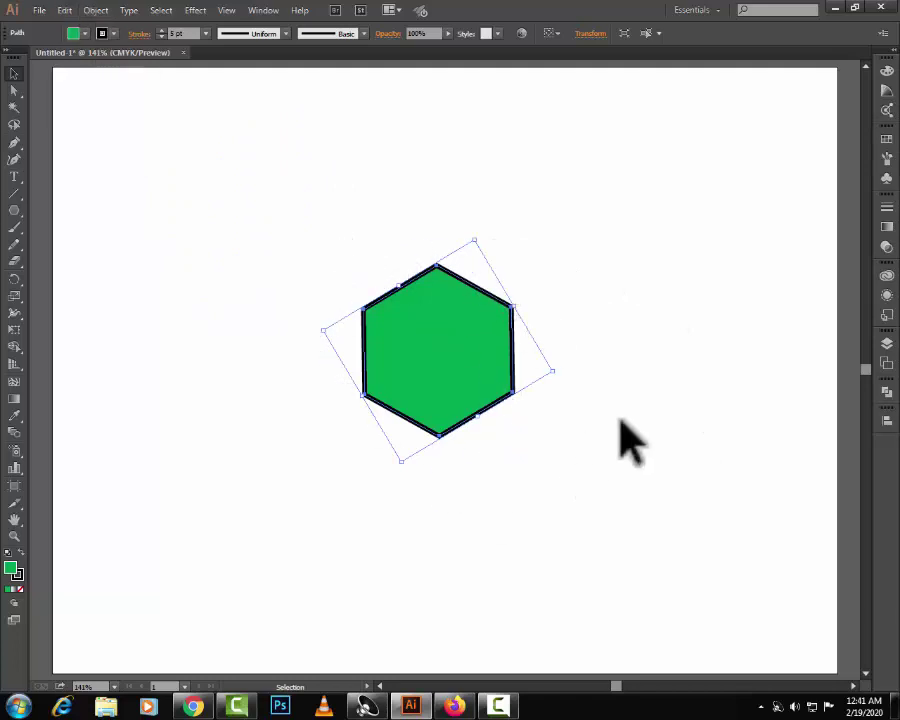
key(ctrl)
- Copy the hexagon at 100% scale rotated 10°, repeat into a ring, then undo it
key(ctrl+alt+shift+d)
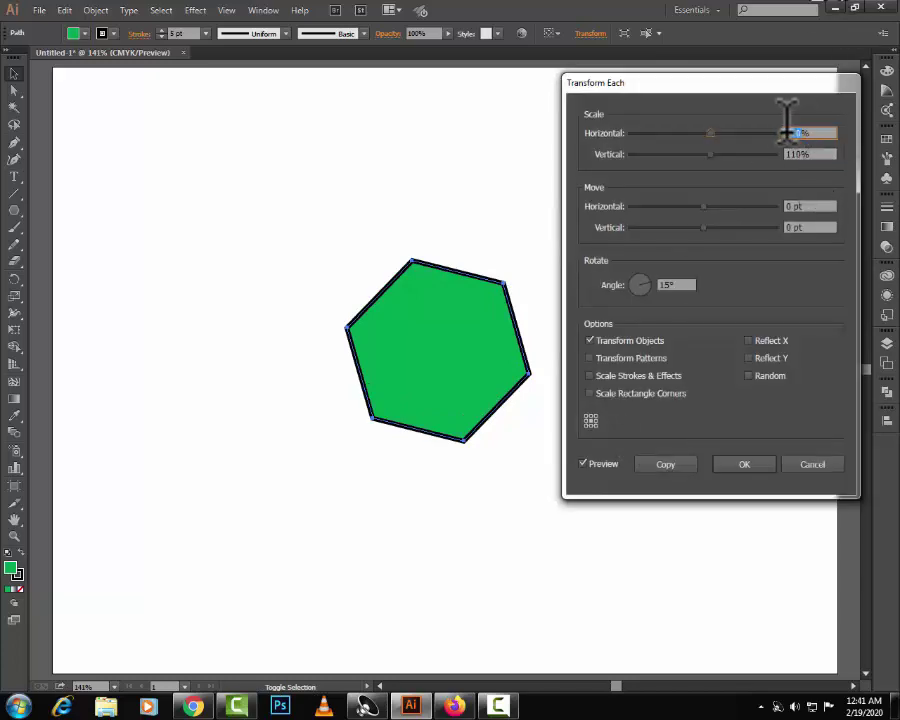
text(100)
key(Tab)
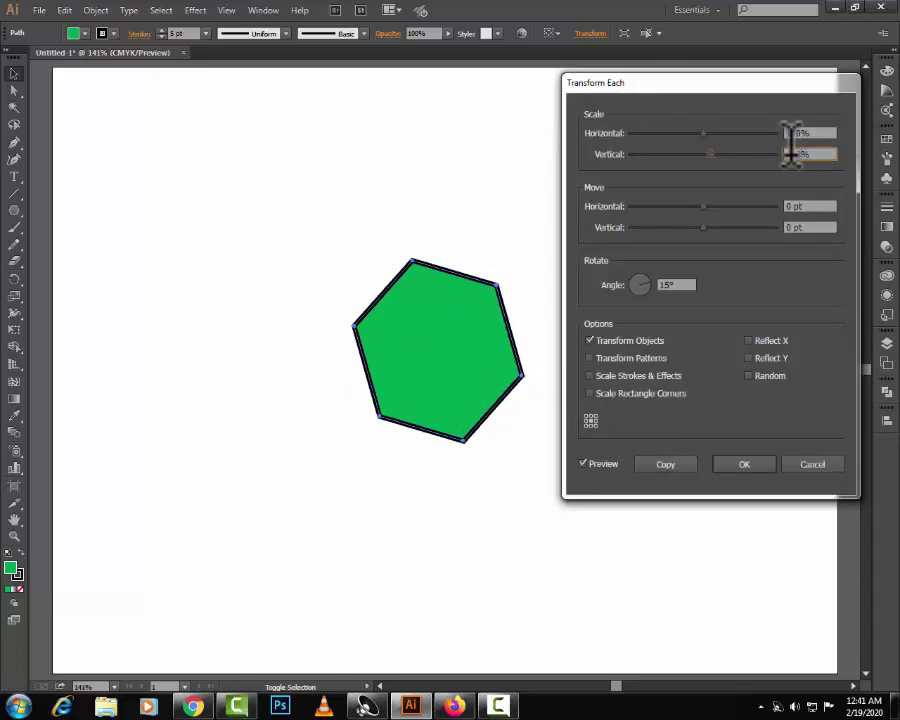
click(663, 284)
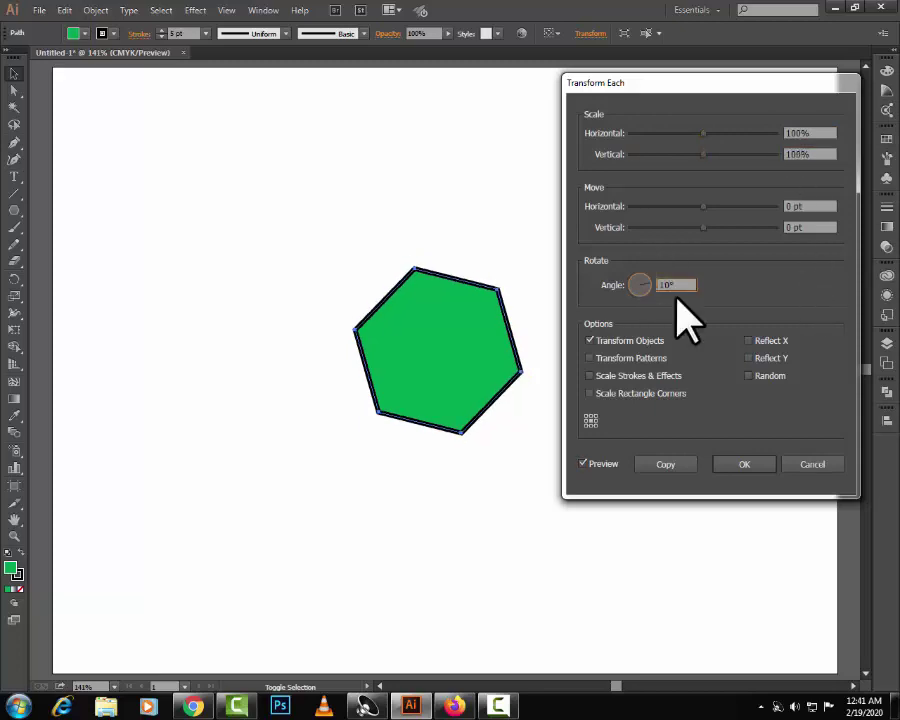
click(670, 466)
key(ctrl+d)
key(ctrl+d)
key(ctrl+d)
key(ctrl+d)
key(ctrl+d)
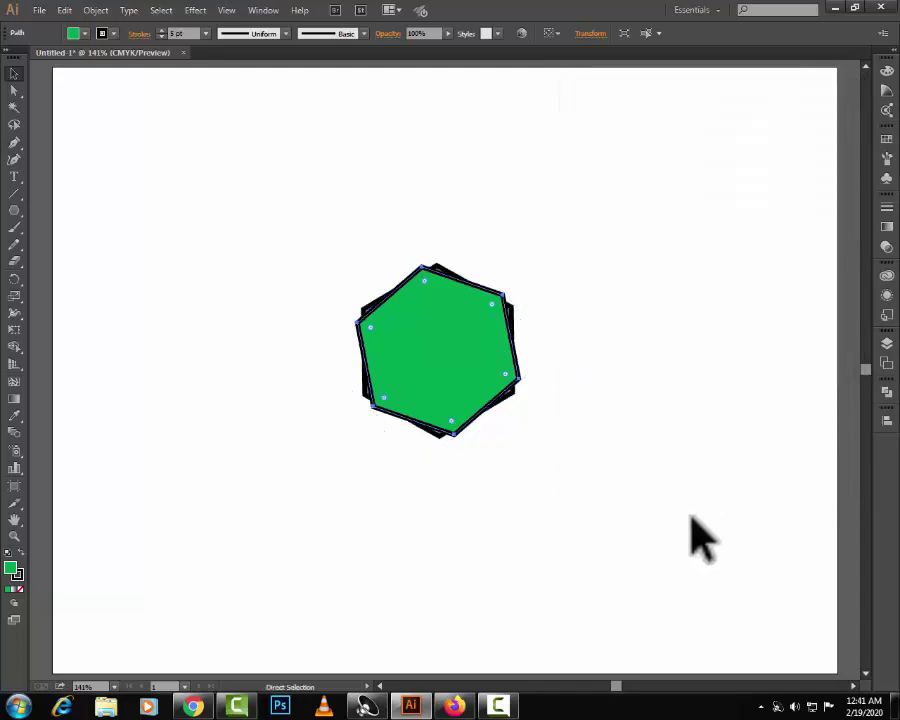
key(ctrl+d)
key(ctrl+d)
key(ctrl+d)
key(ctrl+d)
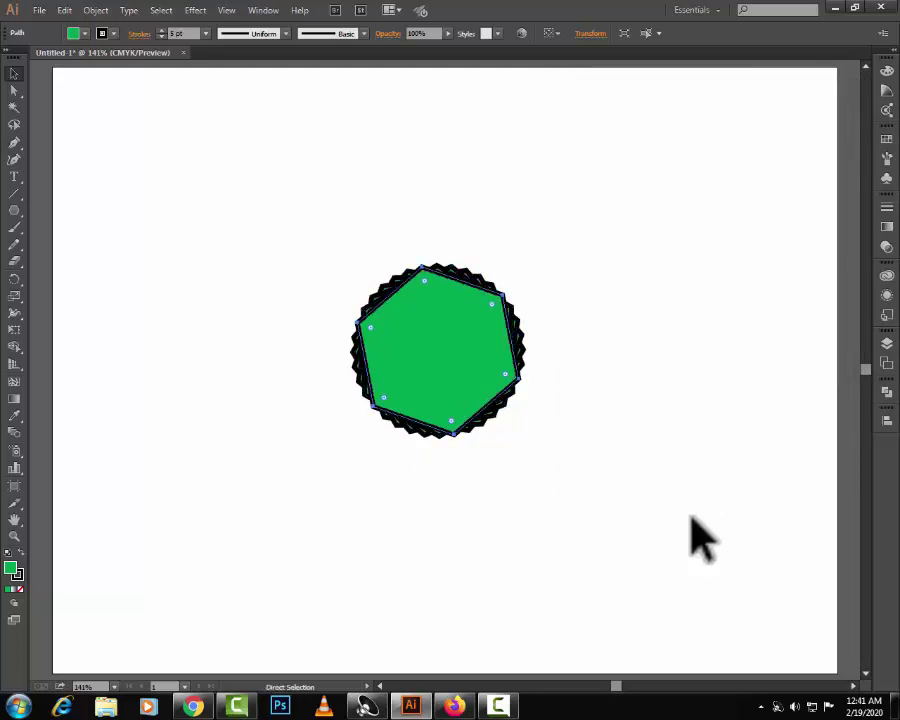
key(v)
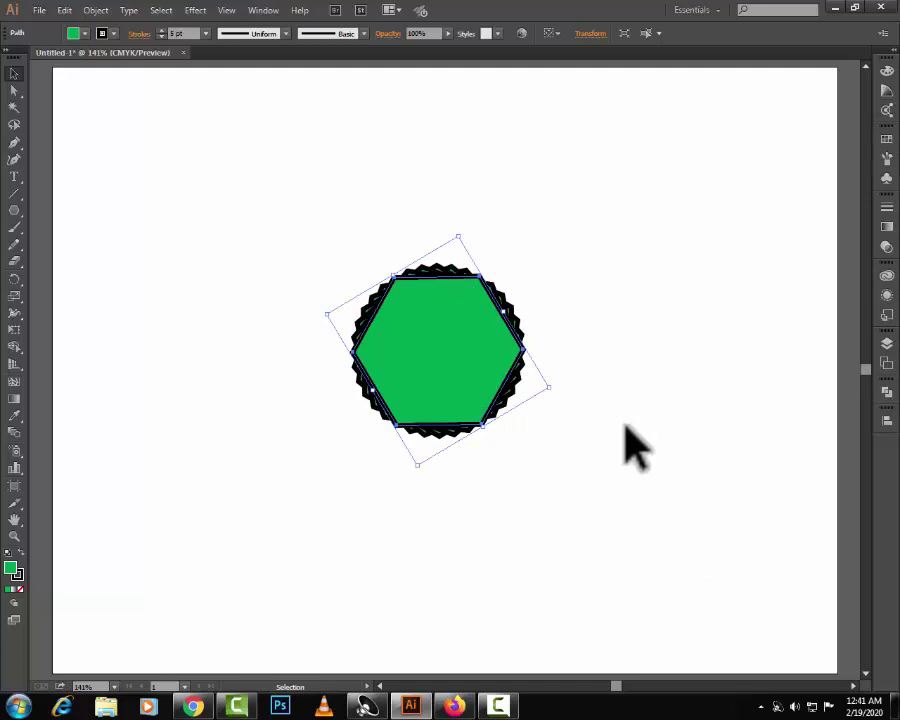
key(ctrl+z)
key(ctrl+z)
key(ctrl+z)
- Remove the hexagon's green fill and give it a 2 pt outline
click(78, 33)
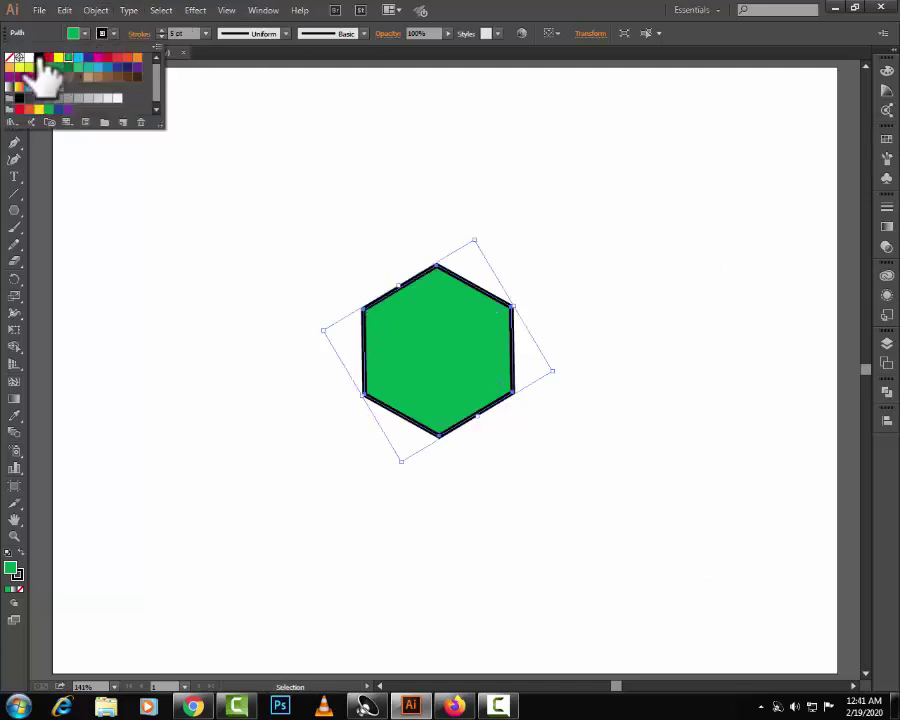
click(13, 63)
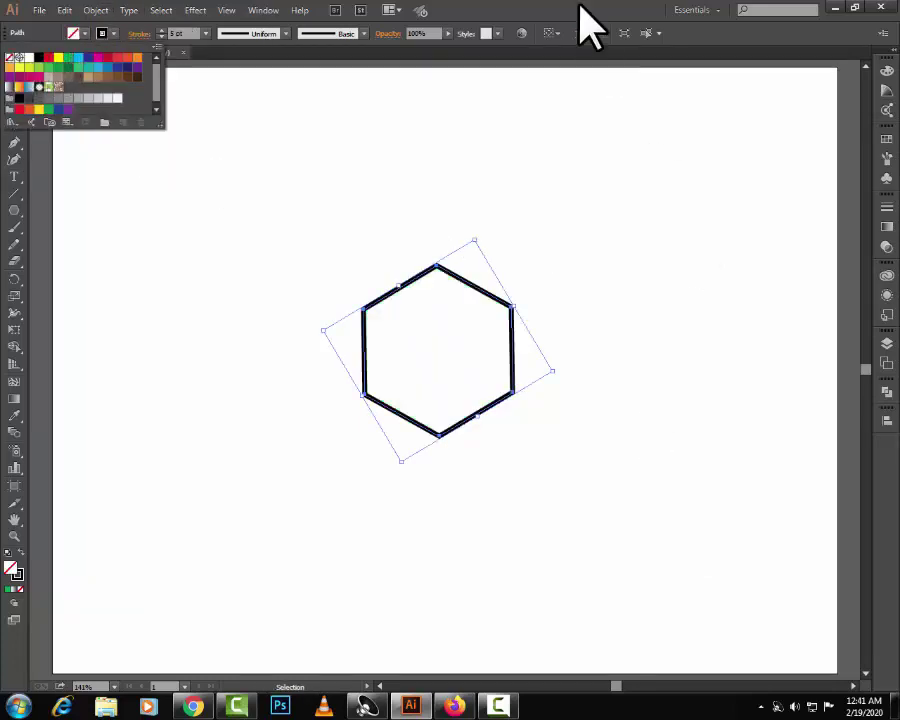
click(205, 34)
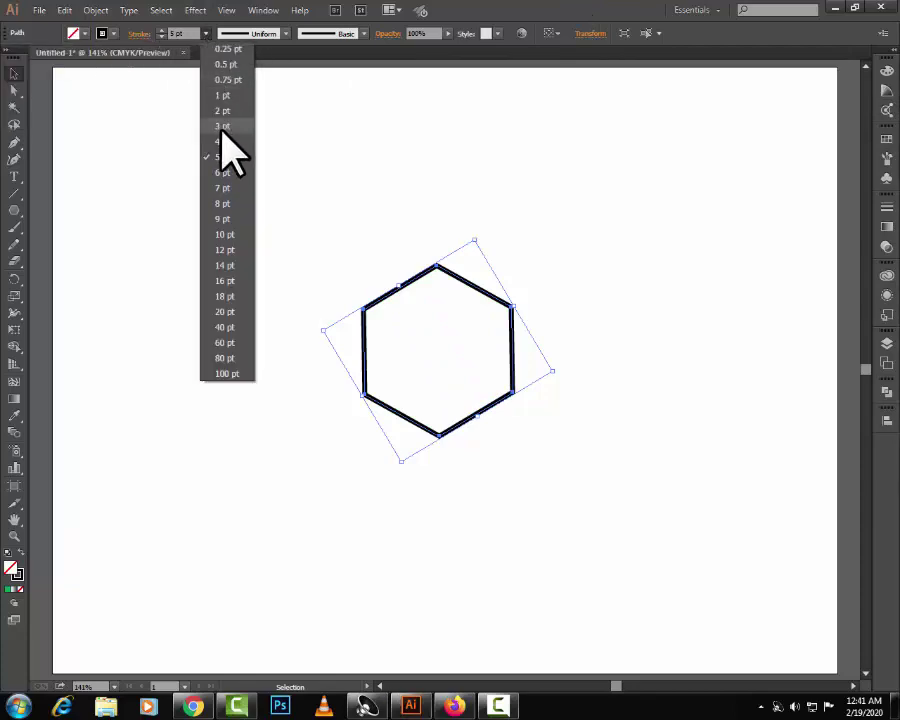
click(222, 110)
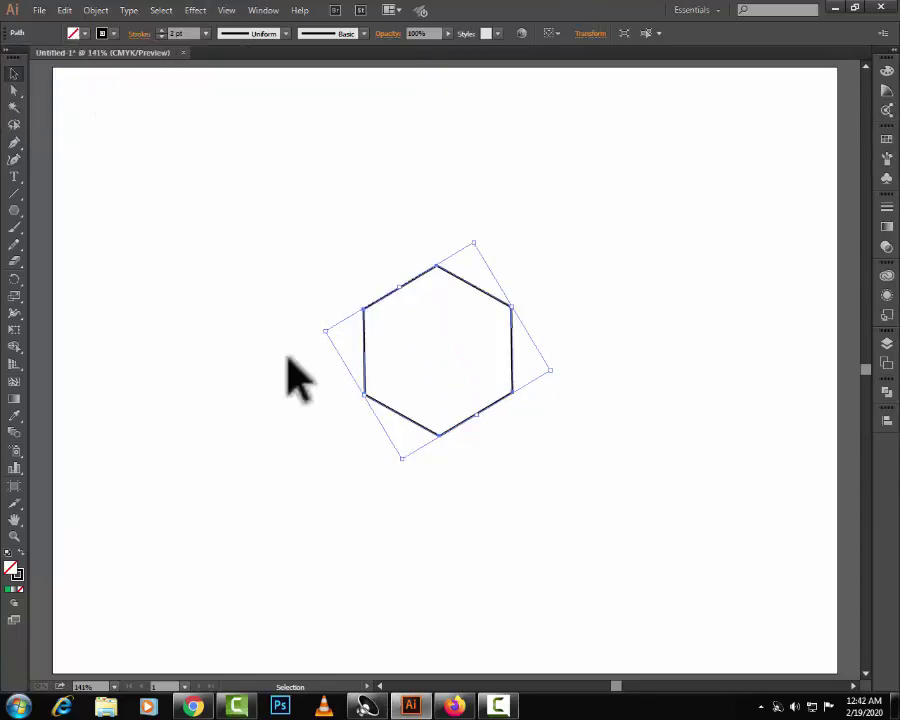
- Copy the hexagon rotated 25° and repeat it to build the star ring
key(ctrl)
key(ctrl+alt+shift+d)
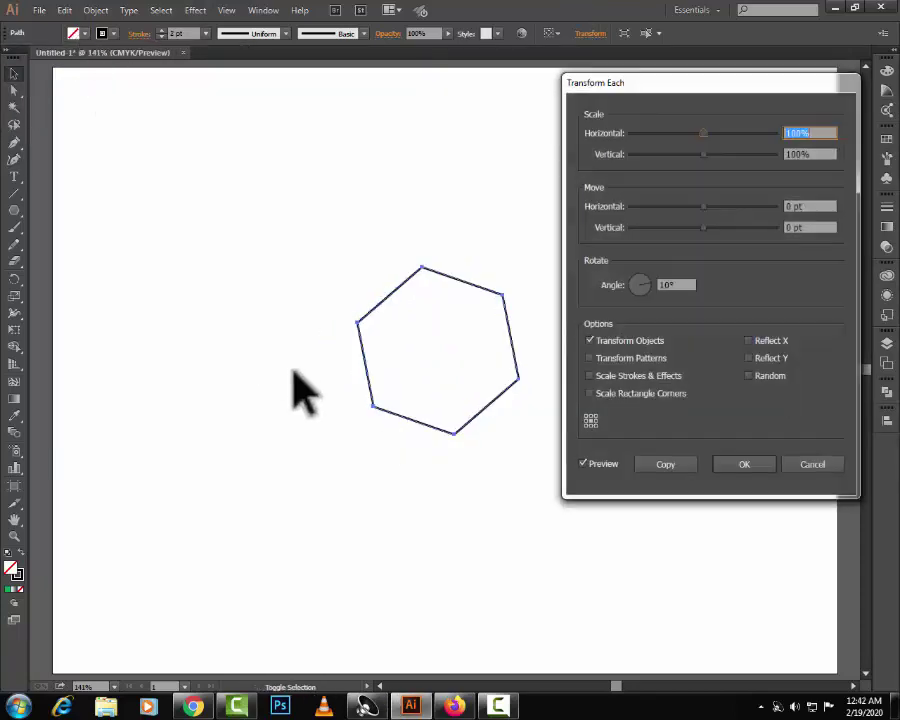
double_click(670, 285)
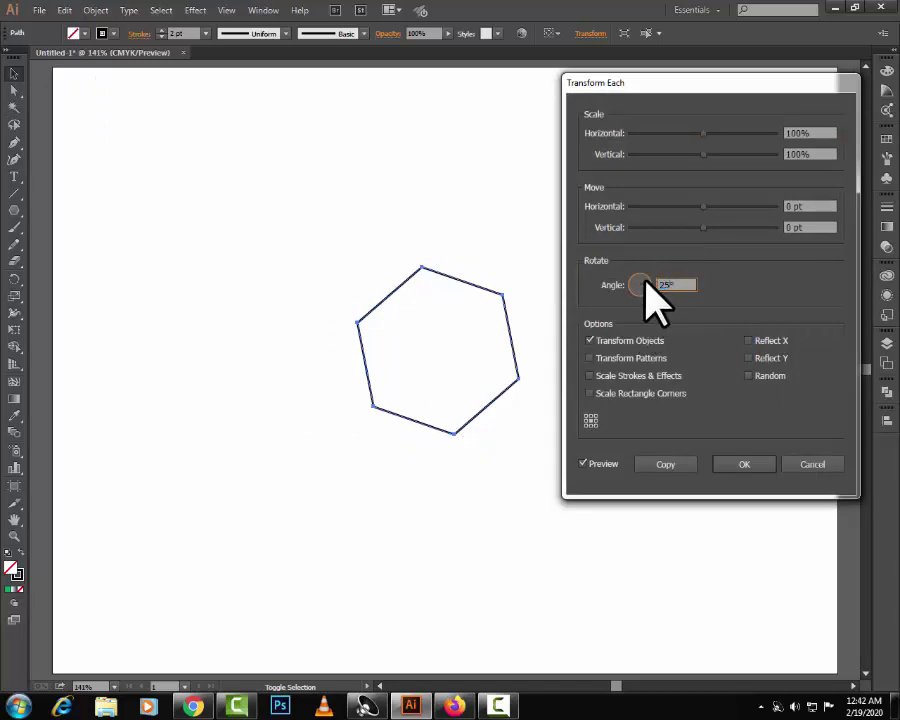
click(670, 464)
key(ctrl+d)
key(ctrl+d)
key(ctrl+d)
key(ctrl+d)
key(ctrl+d)
key(ctrl+d)
key(ctrl+d)
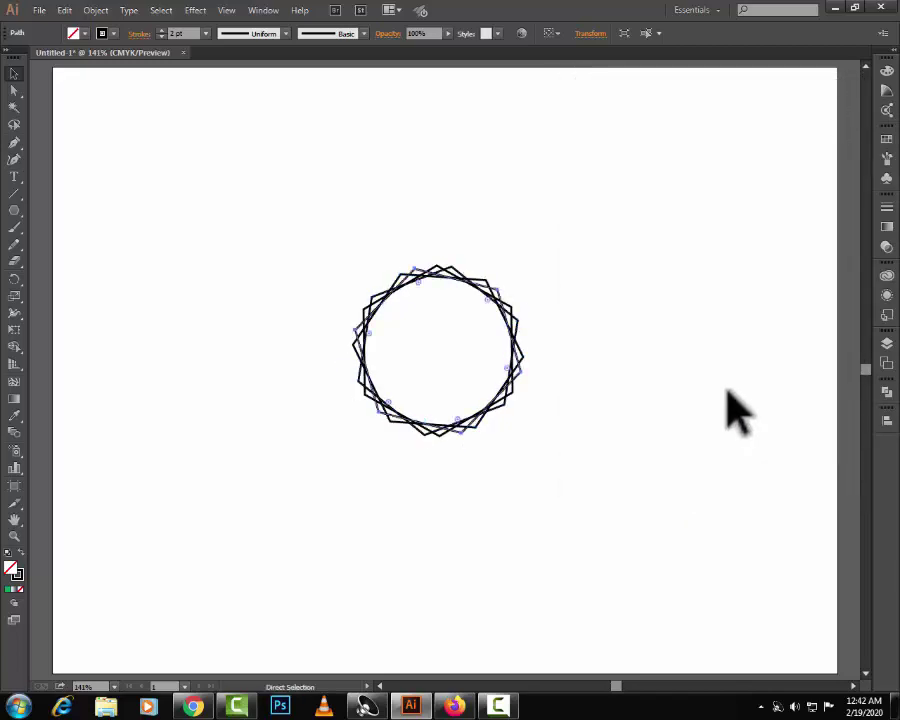
- Move the star ring into the top-left corner and shrink it about its centre
key(v)
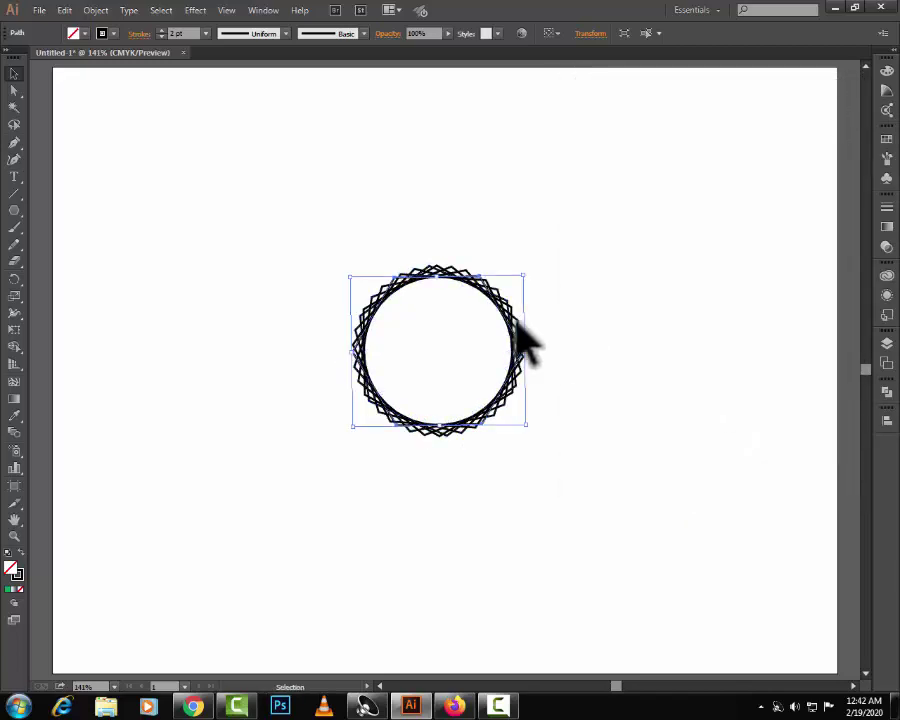
click(185, 172)
drag(342, 222, 712, 635)
drag(477, 438, 223, 474)
click(372, 404)
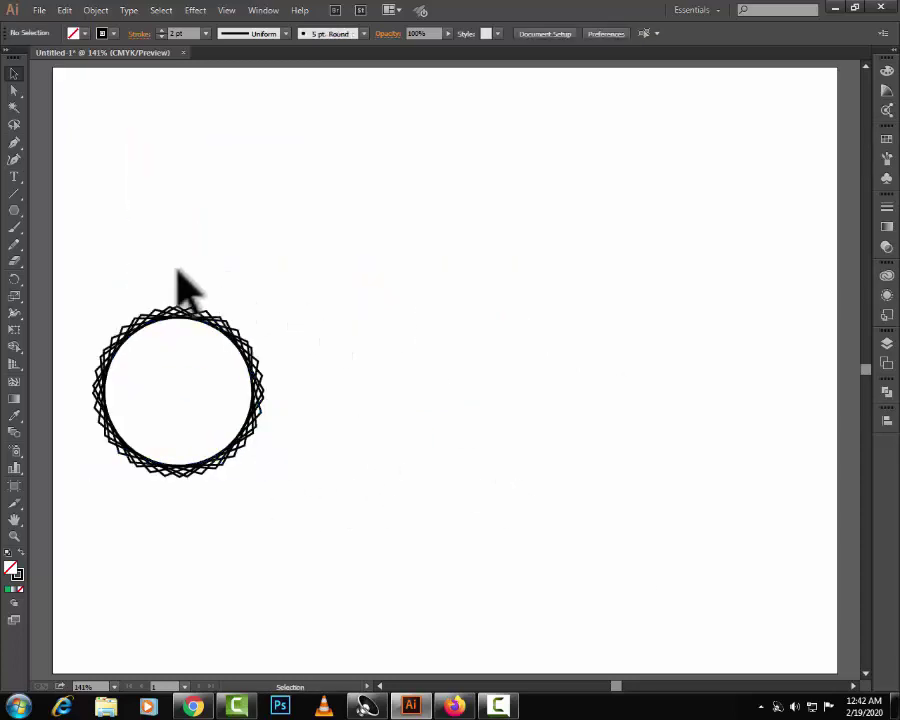
drag(177, 271, 285, 593)
drag(245, 440, 261, 222)
drag(266, 86, 241, 108)
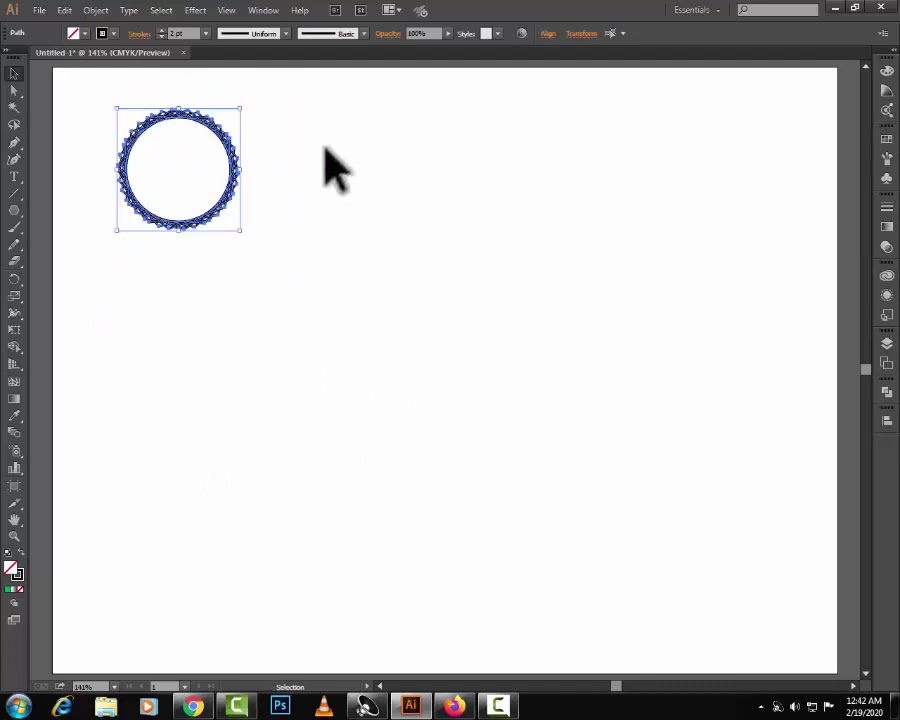
click(500, 585)
- Draw a large circle from its centre mid-page and bring up its Transform Each settings
right_click(14, 210)
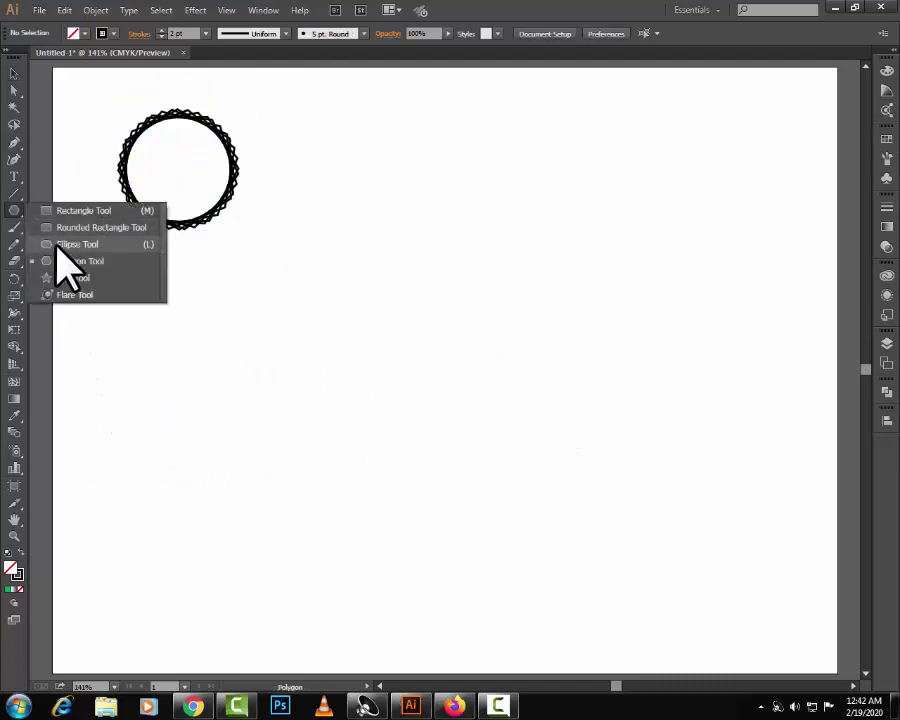
click(56, 244)
drag(454, 265, 572, 467)
key(alt+space)
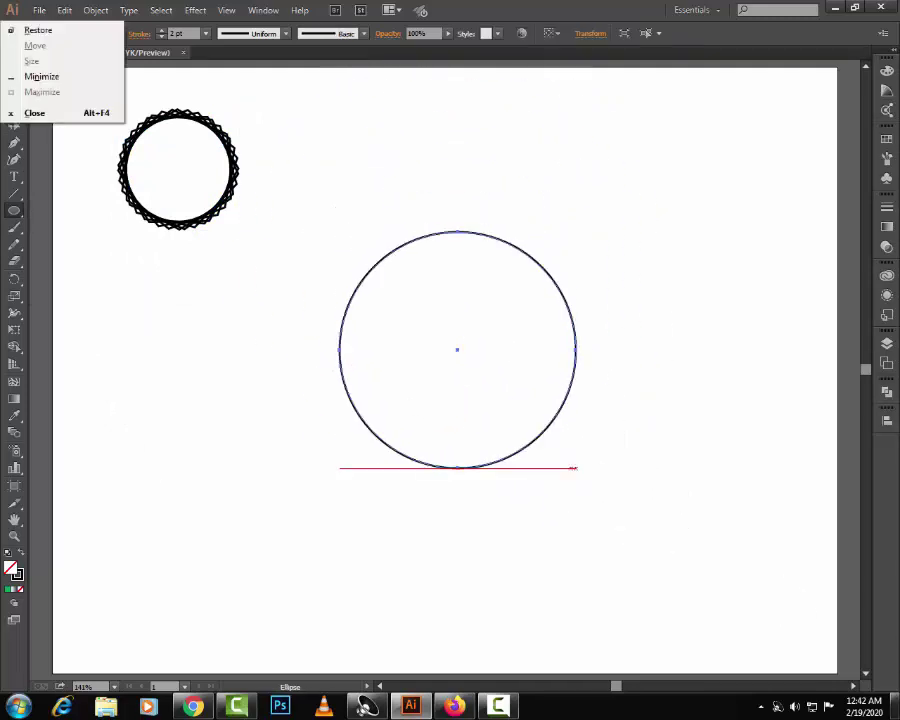
key(Escape)
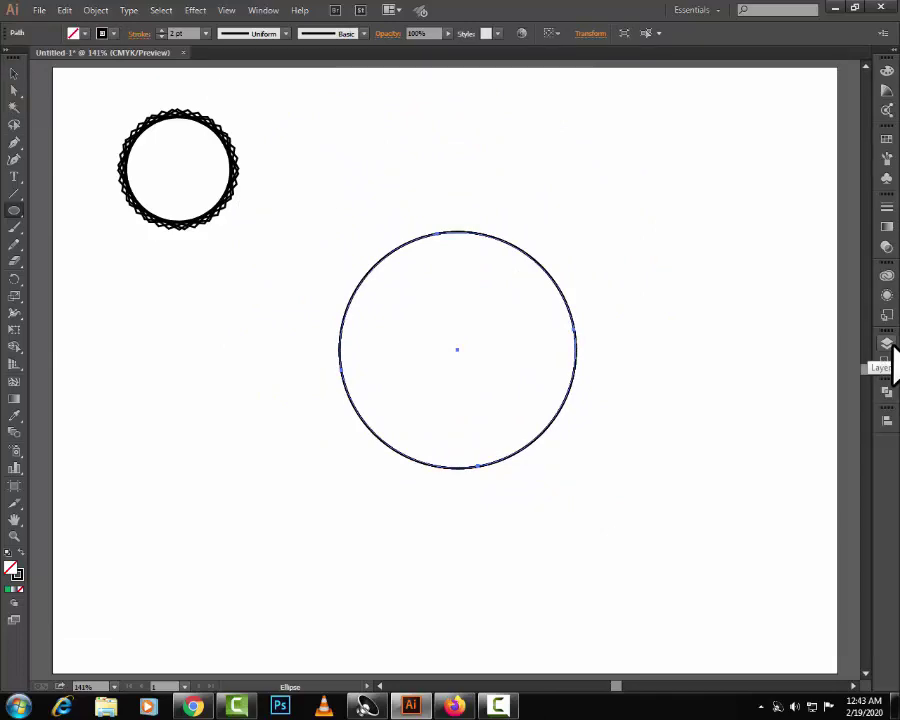
key(ctrl+alt+shift+d)
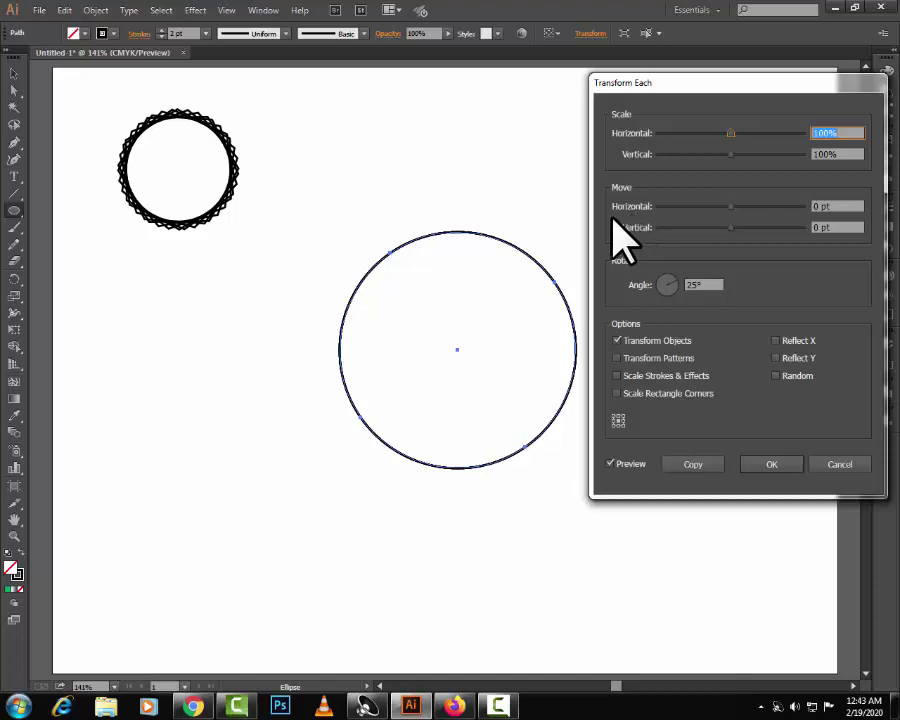
- Copy the circle shifted 5 pt horizontally and repeat it to build a tube
click(818, 206)
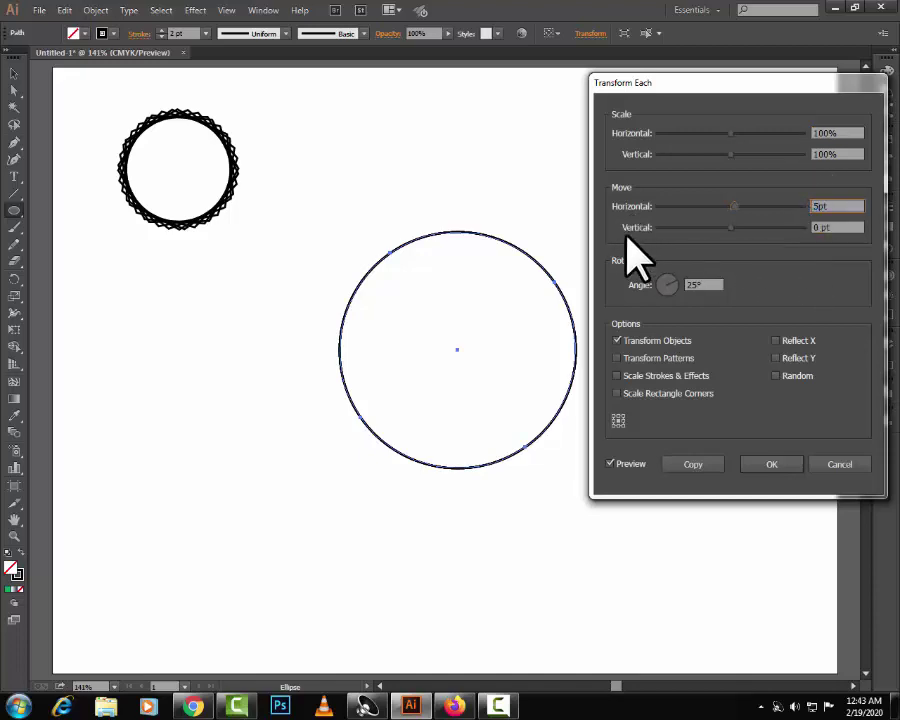
click(697, 465)
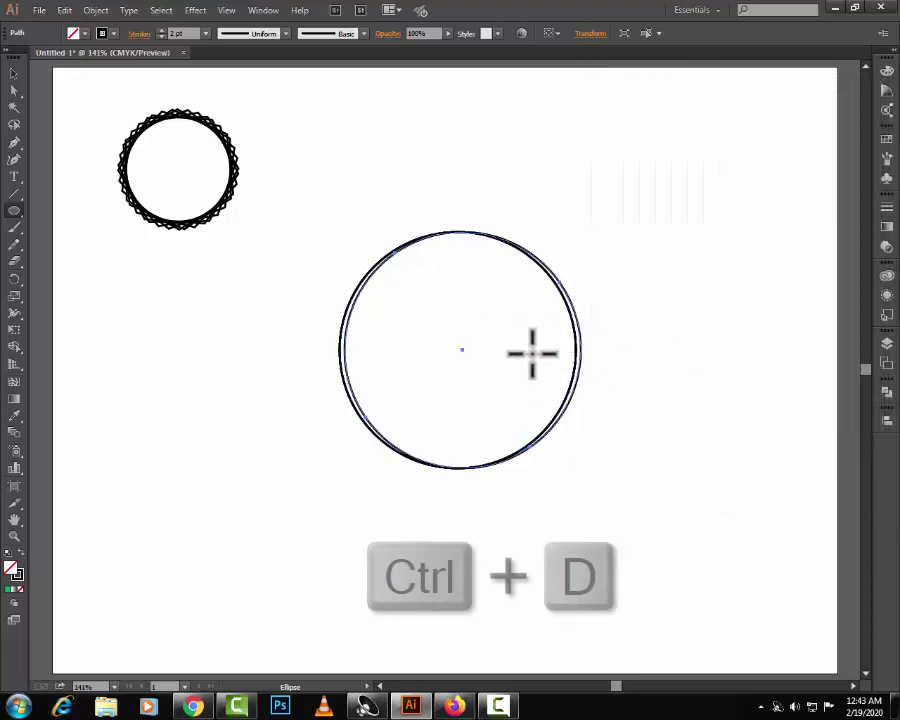
key(ctrl+d)
key(ctrl+d)
key(ctrl+d)
key(ctrl+d)
key(ctrl+d)
key(ctrl+d)
key(ctrl+d)
key(ctrl+d)
key(ctrl+d)
key(ctrl+d)
key(ctrl+d)
key(ctrl+d)
key(ctrl+d)
key(ctrl+d)
key(ctrl+d)
key(ctrl+d)
key(ctrl+d)
key(ctrl+d)
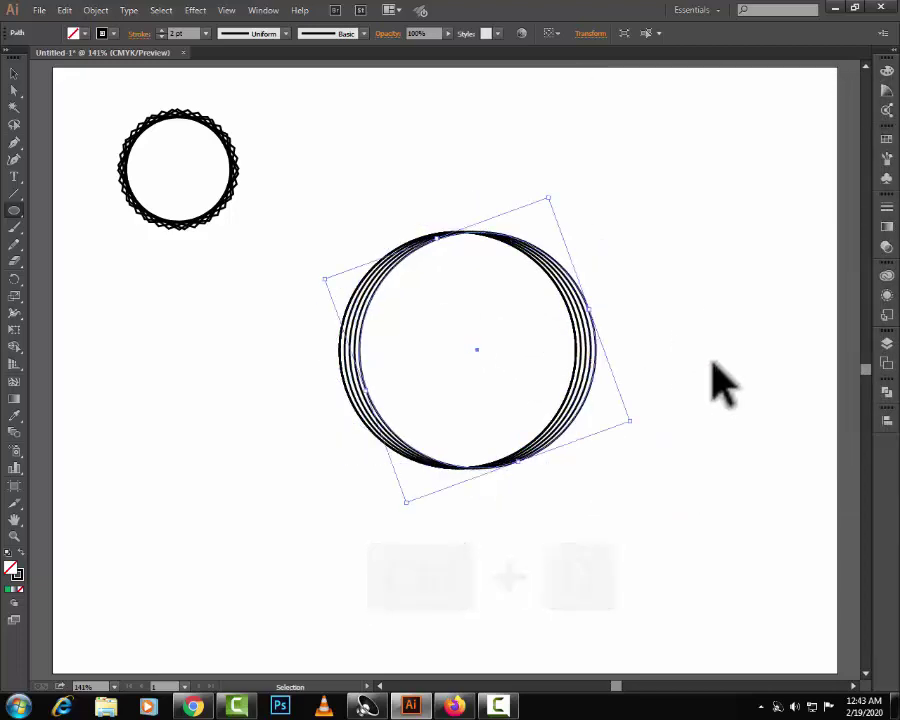
key(ctrl+d)
key(ctrl+d)
key(ctrl+d)
key(ctrl+d)
key(ctrl+d)
key(ctrl+d)
key(ctrl+d)
key(ctrl+d)
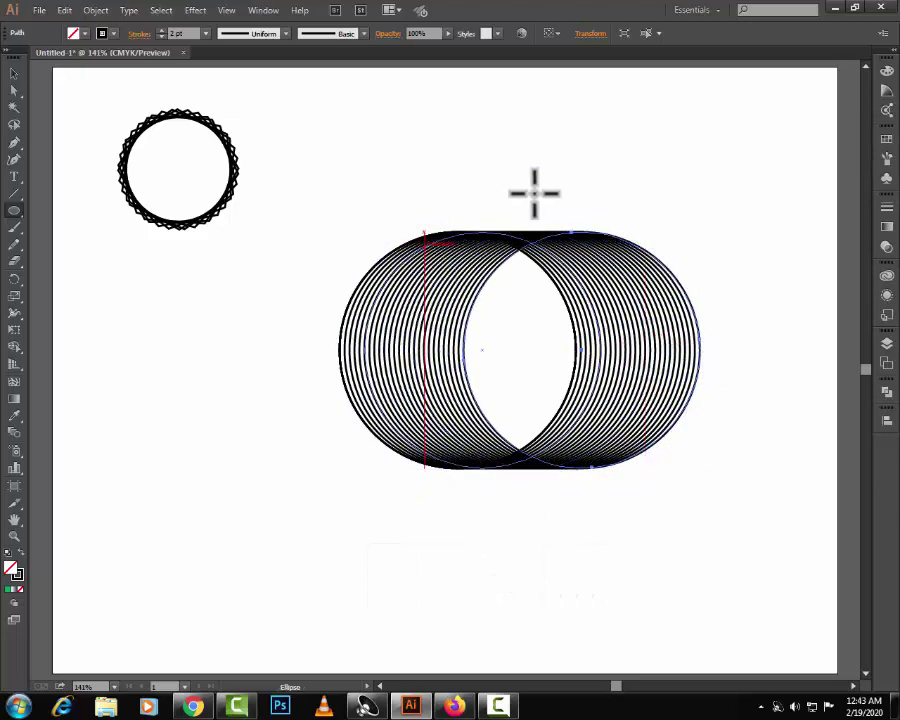
- Select the whole tube, shrink it and move it up-left beside the star ring
click(12, 74)
drag(375, 262, 609, 408)
drag(518, 355, 360, 135)
- Draw a new circle from its centre below the tube
key(ctrl+shift+a)
click(14, 210)
mouse_move(362, 317)
mouse_down()
mouse_move(552, 560)
mouse_move(496, 400)
mouse_move(559, 455)
mouse_up()
key(alt+space)
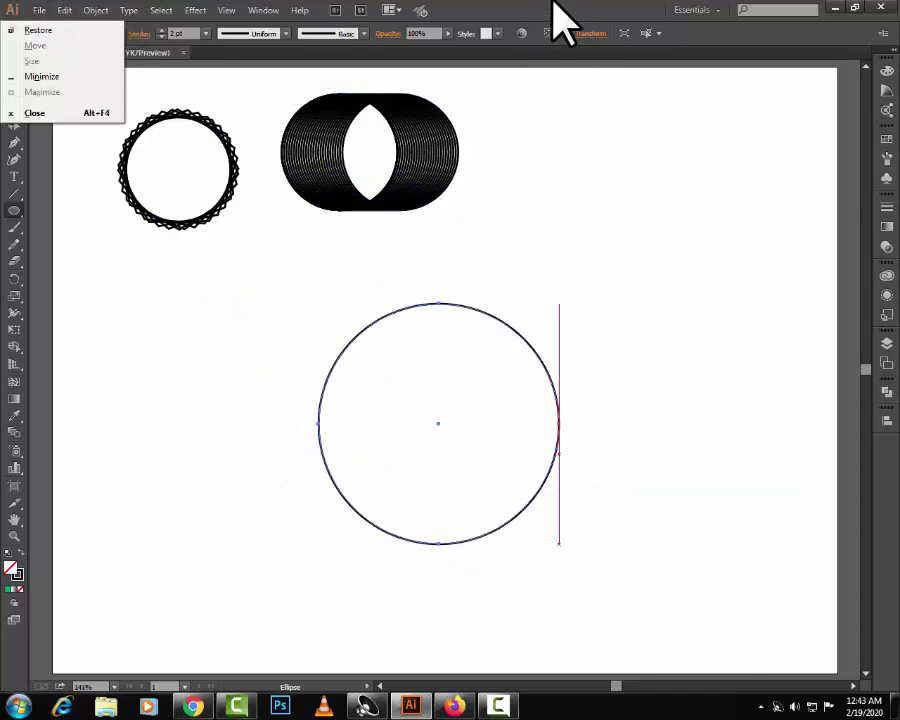
- Stack circle copies shifted 5 pt down with Transform Each (Horizontal 0, Vertical 5 pt), repeated with Ctrl+D
key(Escape)
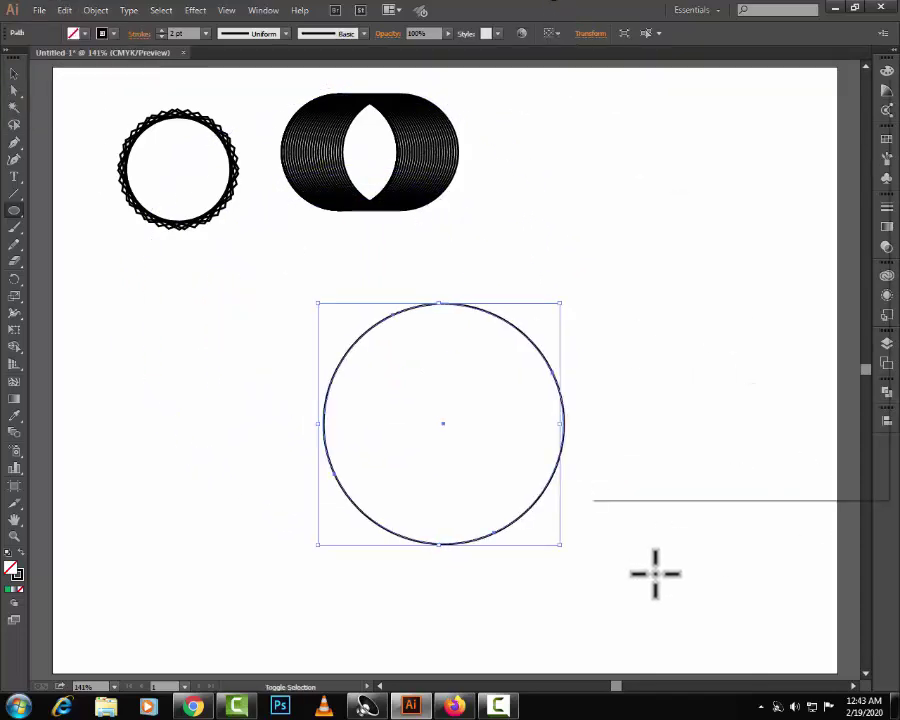
key(ctrl+alt+shift+d)
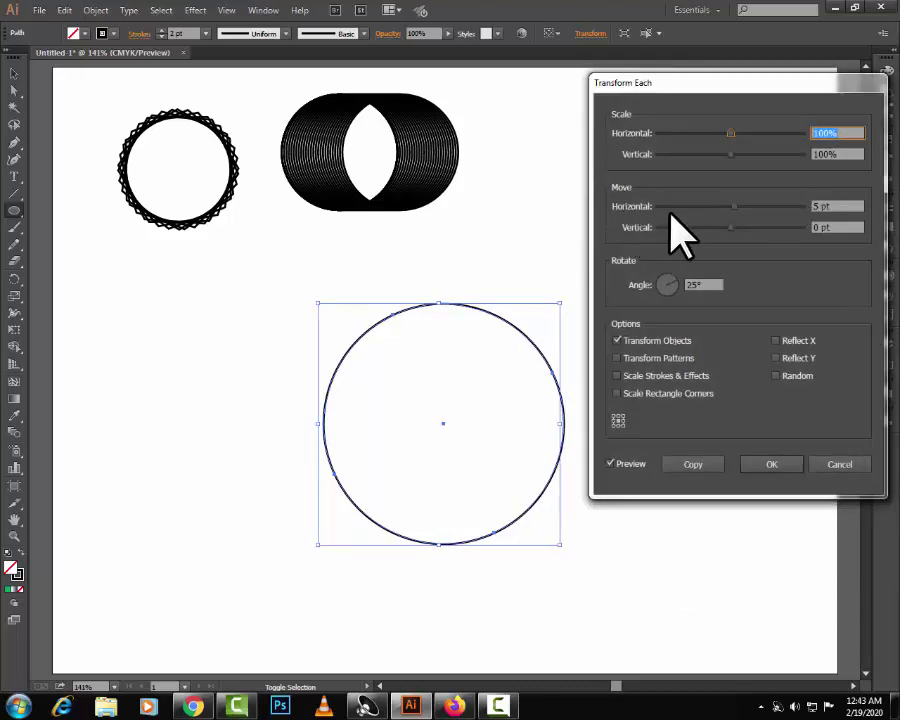
click(810, 205)
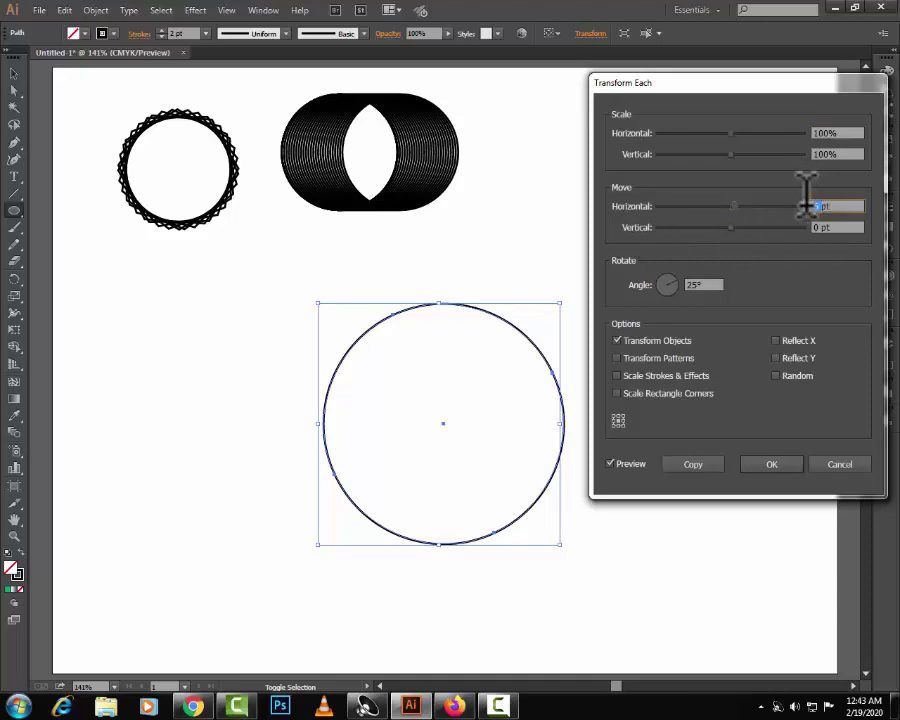
click(812, 227)
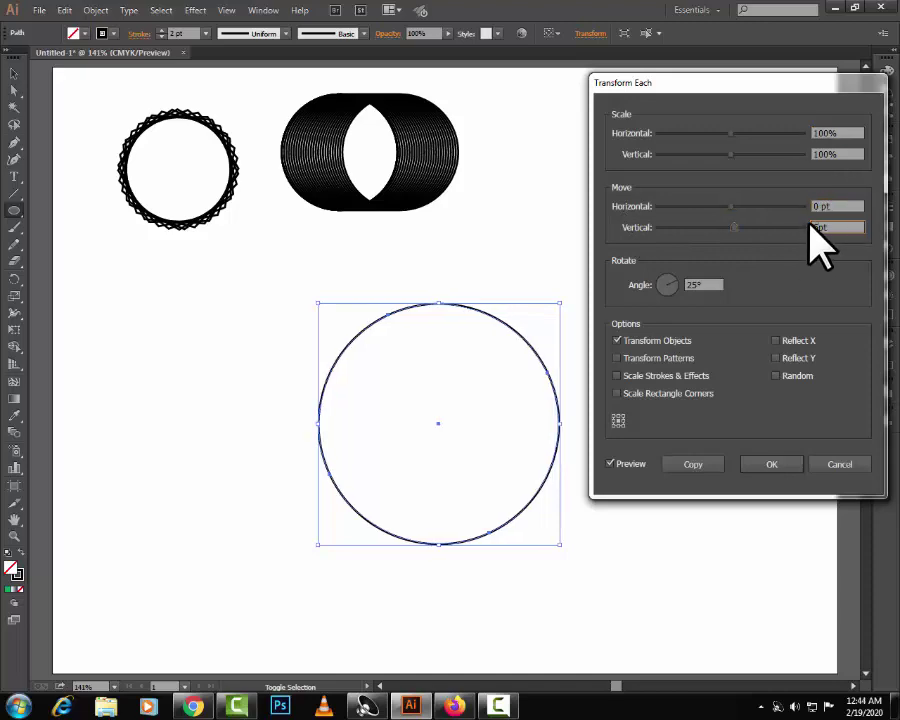
text(5pt)
click(700, 284)
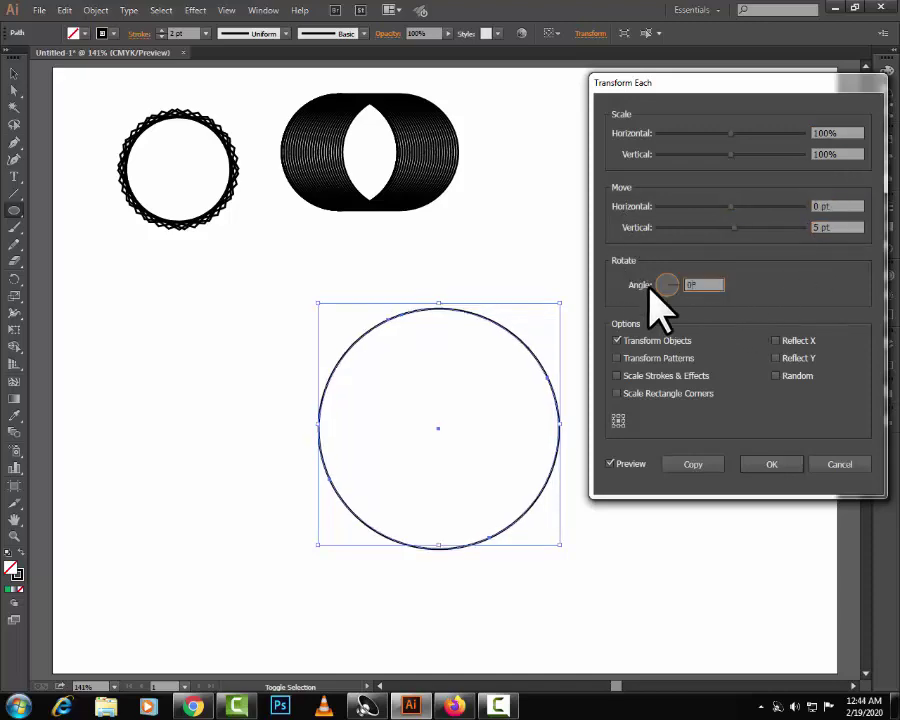
click(700, 465)
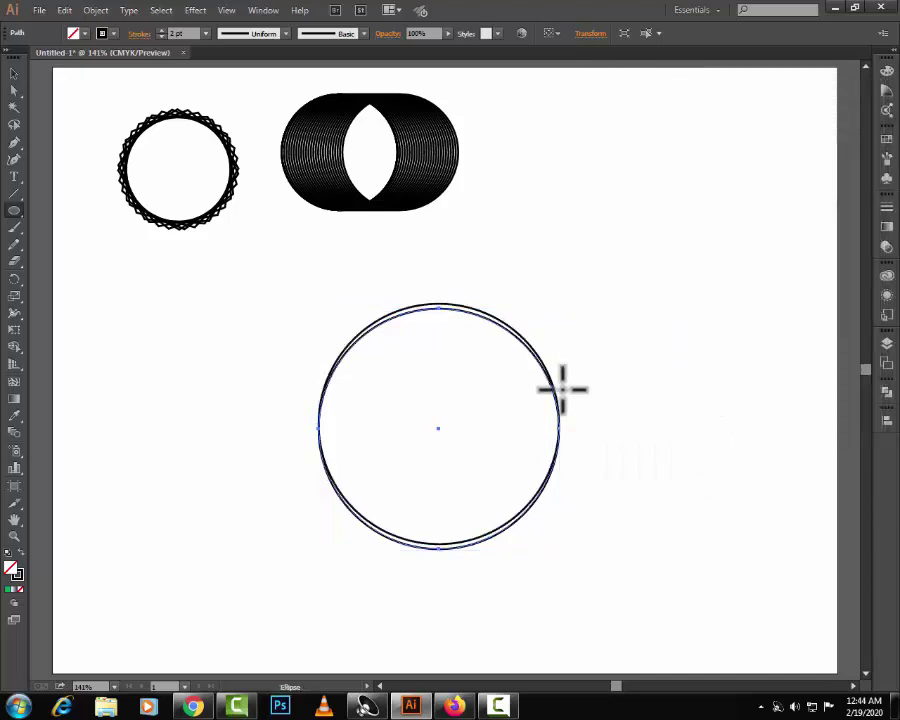
key(ctrl+d)
key(ctrl+d)
key(ctrl+d)
key(ctrl+d)
key(ctrl+d)
key(ctrl+d)
key(ctrl+d)
key(ctrl+d)
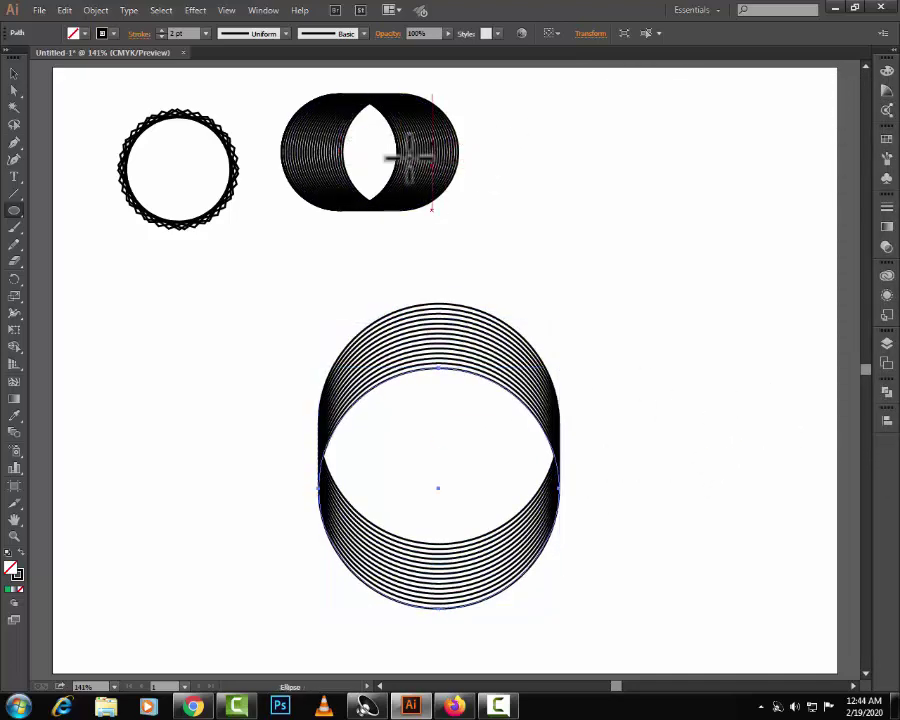
- Draw another circle from its centre lower on the page
key(v)
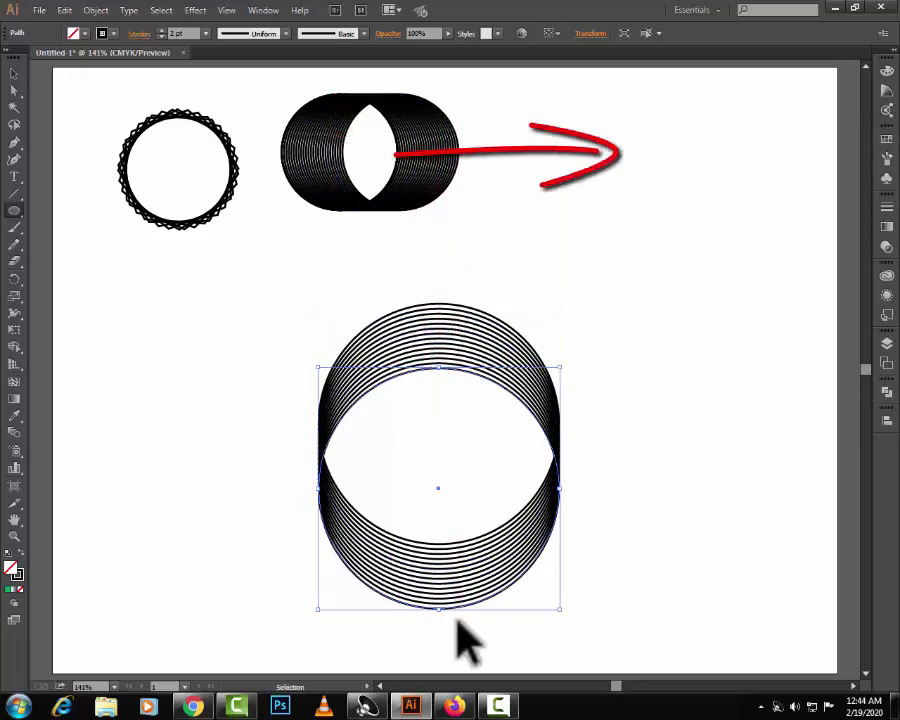
key(l)
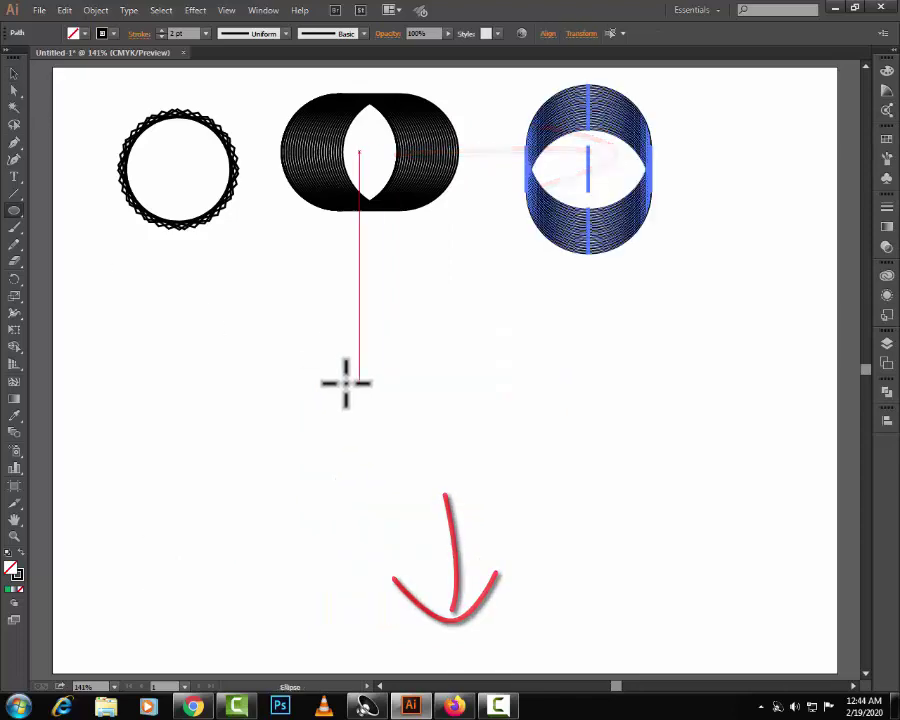
drag(345, 380, 520, 535)
key(alt+space)
- Copy the circle at 80% horizontal scale with Move Vertical 0 pt and repeat into narrowing ellipses
key(Escape)
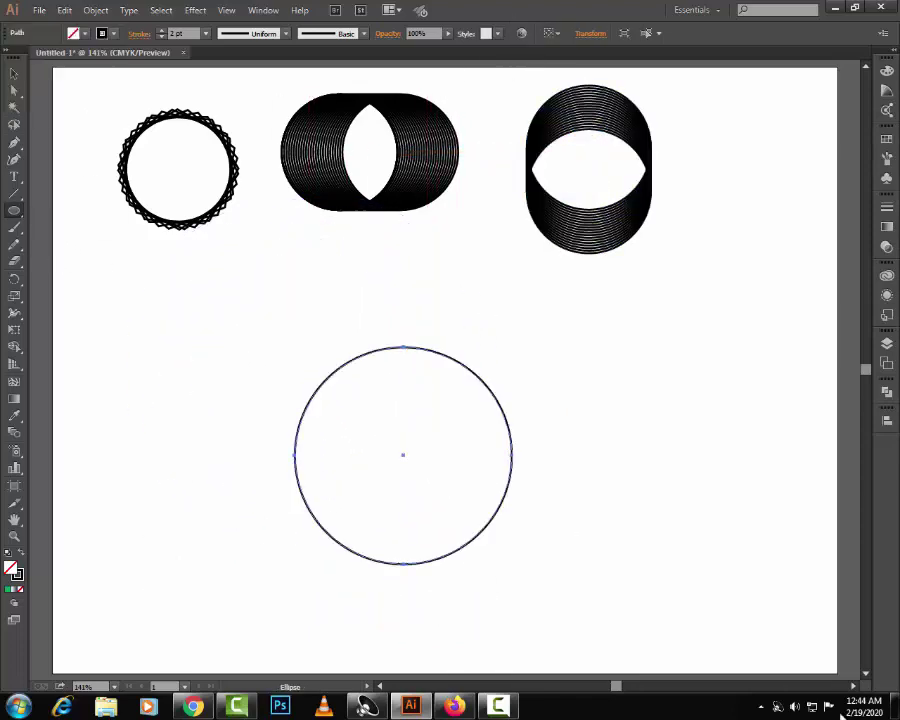
key(ctrl+alt+shift+d)
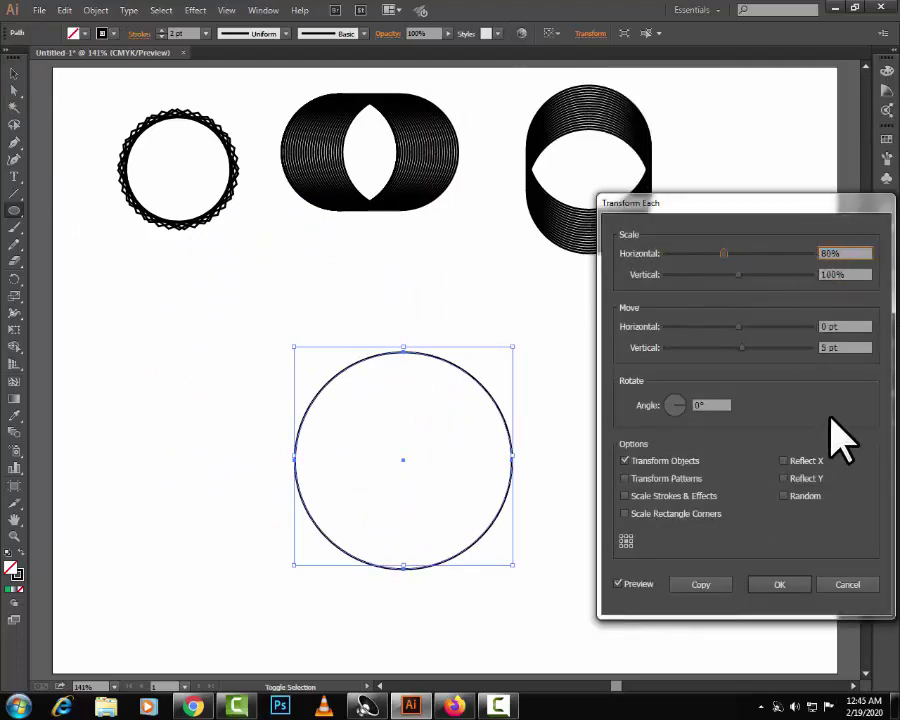
click(816, 346)
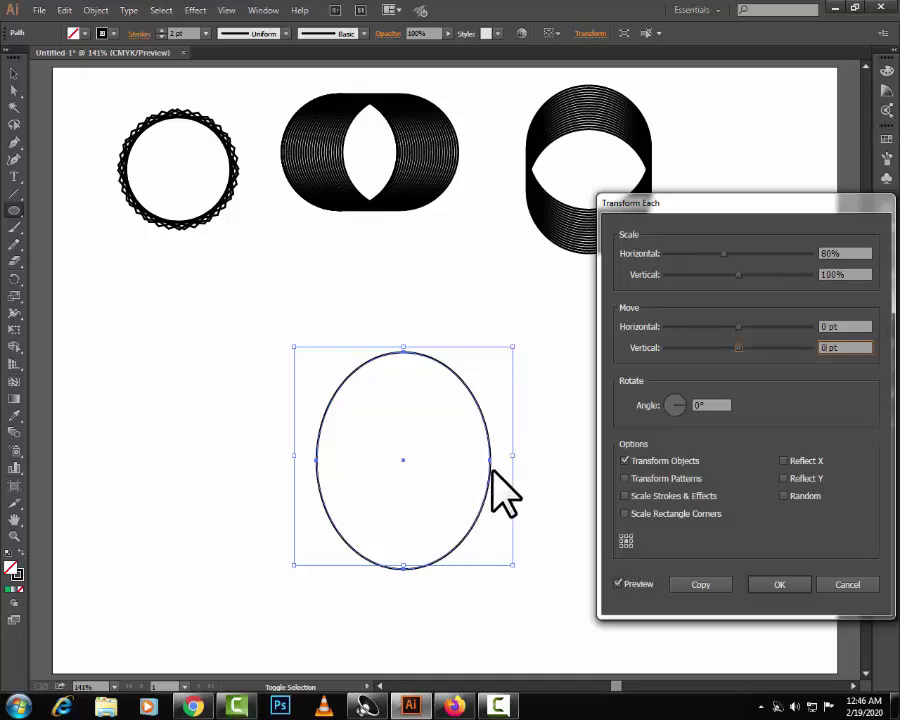
click(698, 584)
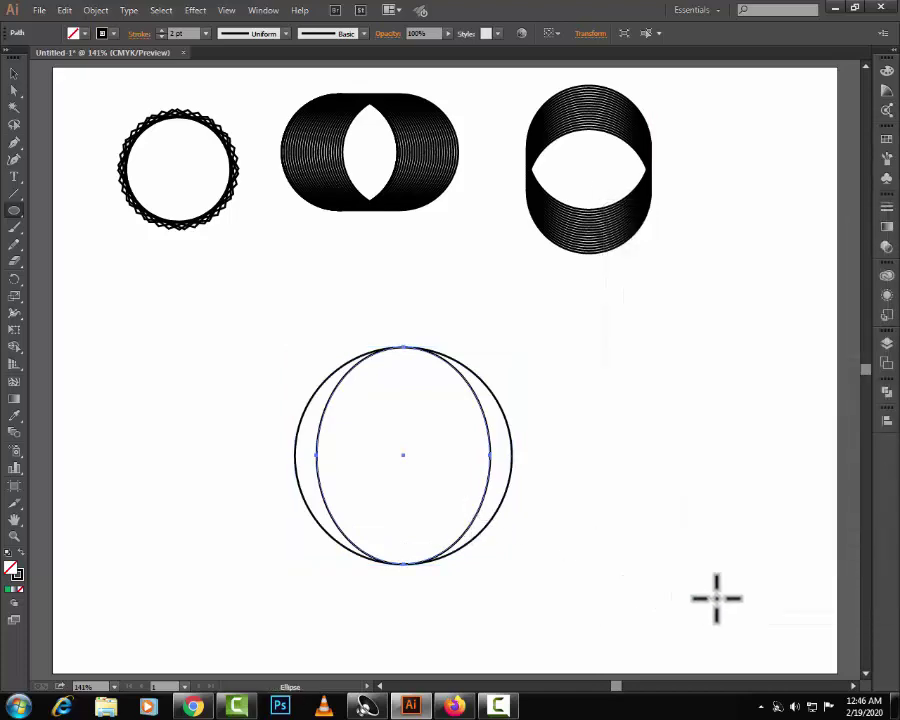
key(ctrl+d)
key(ctrl+d)
key(ctrl+d)
key(ctrl+d)
key(ctrl+d)
key(ctrl+d)
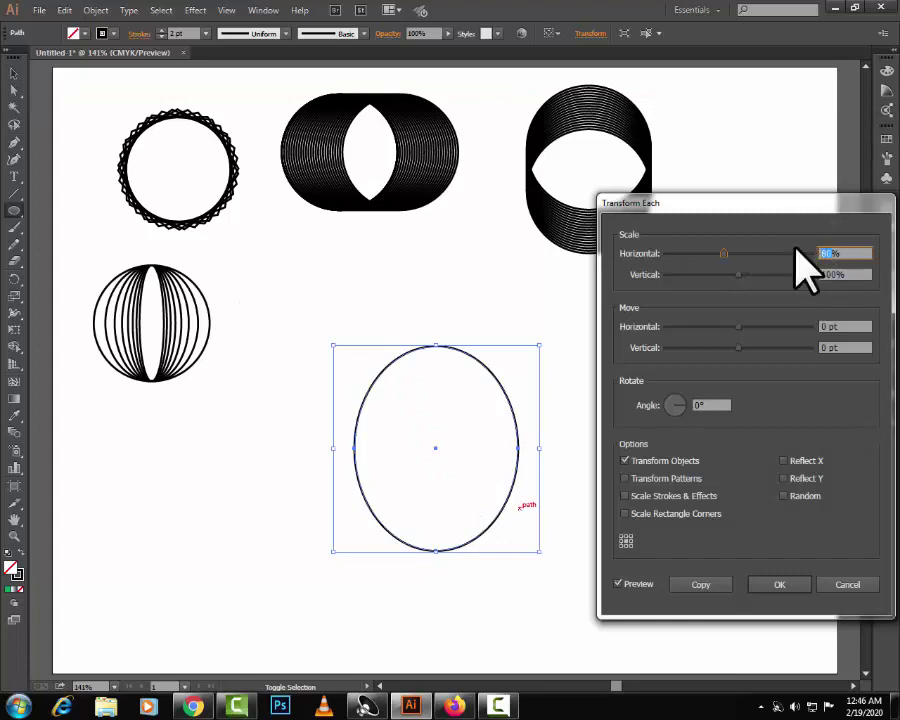
- Copy the circle at 80% vertical scale, horizontal back to 100%, and repeat into flatter ellipses
key(Tab)
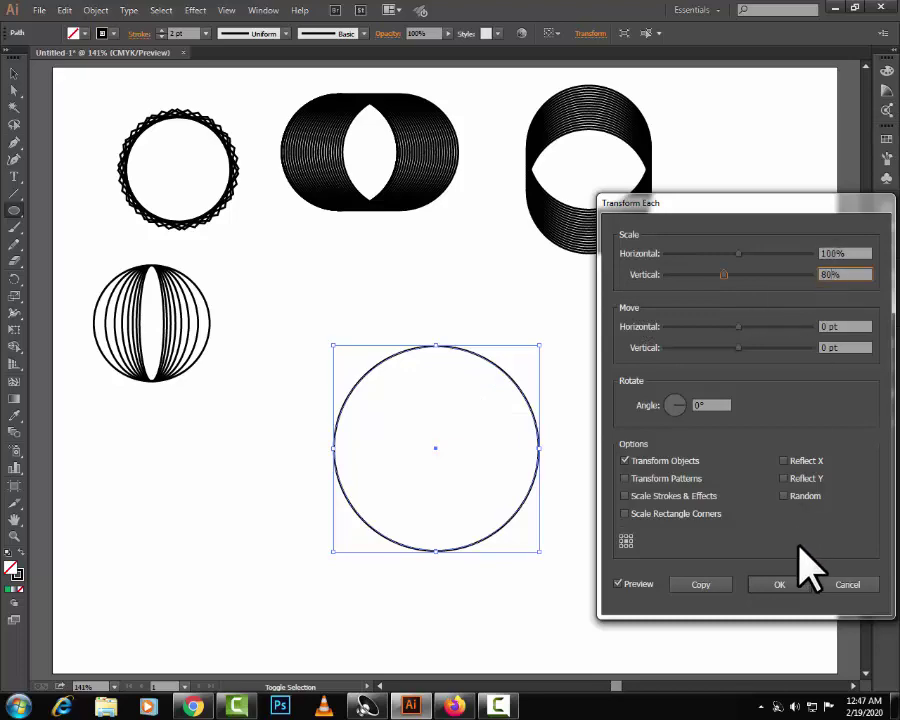
click(618, 584)
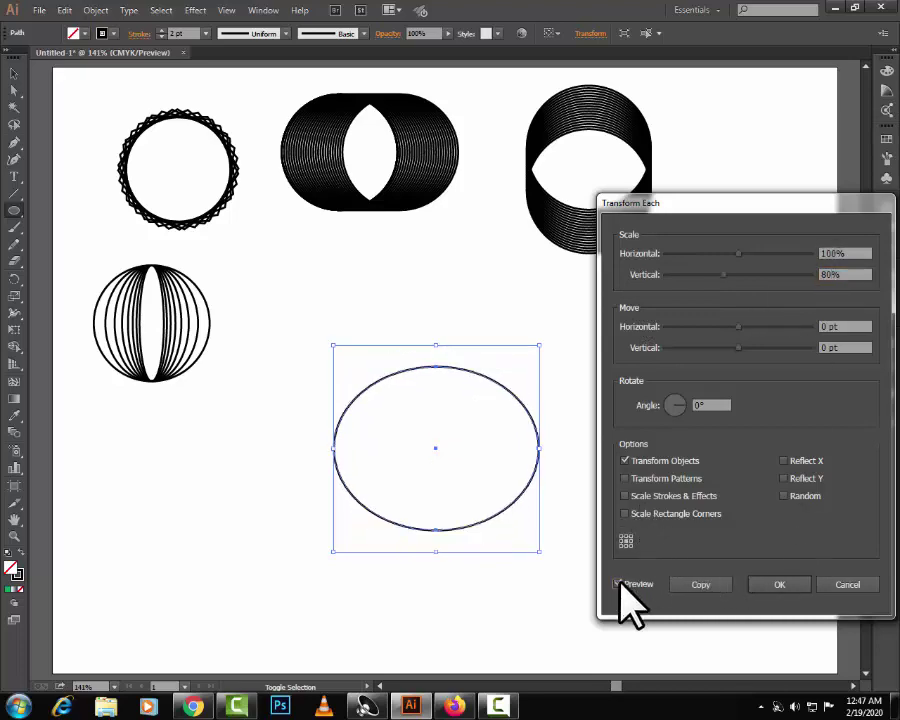
click(710, 585)
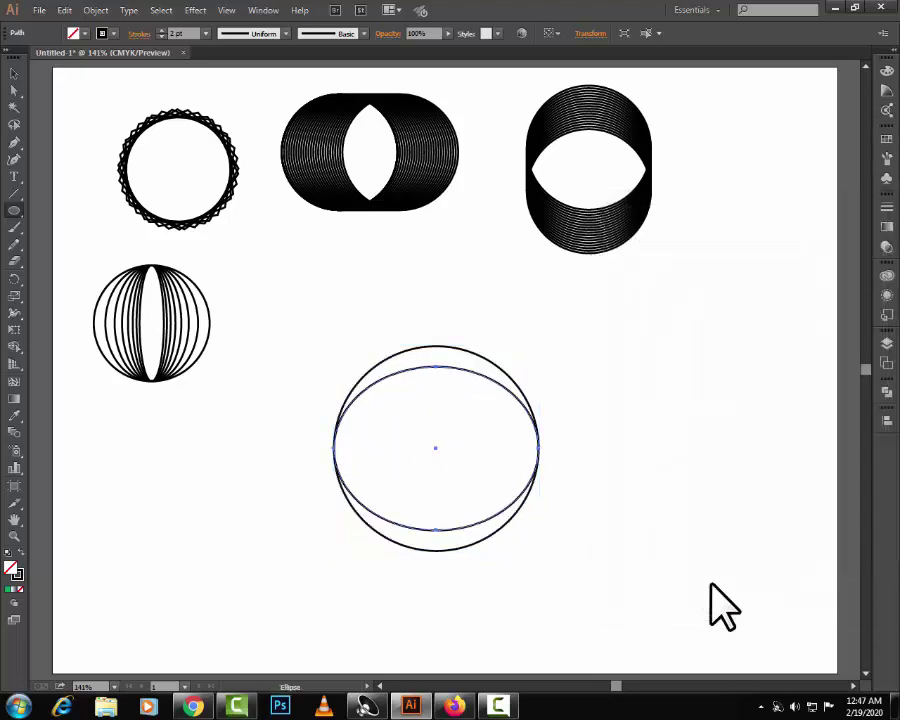
key(ctrl+d)
key(ctrl+d)
key(ctrl+d)
key(ctrl+d)
key(ctrl+d)
key(ctrl+d)
key(ctrl+d)
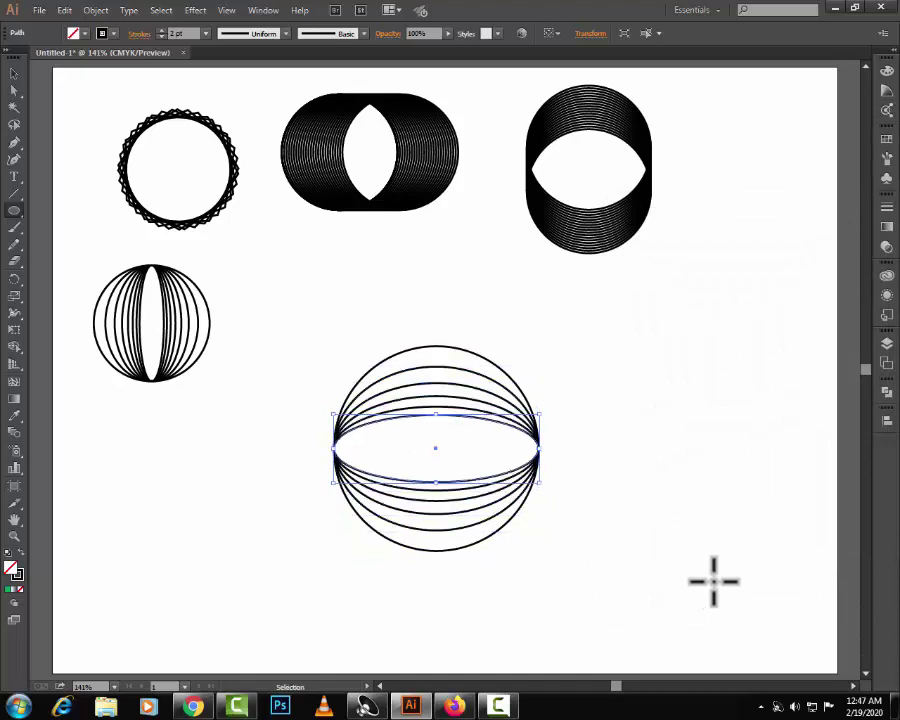
- Select all the nested ellipses and start resizing the striped sphere
key(v)
drag(294, 340, 565, 545)
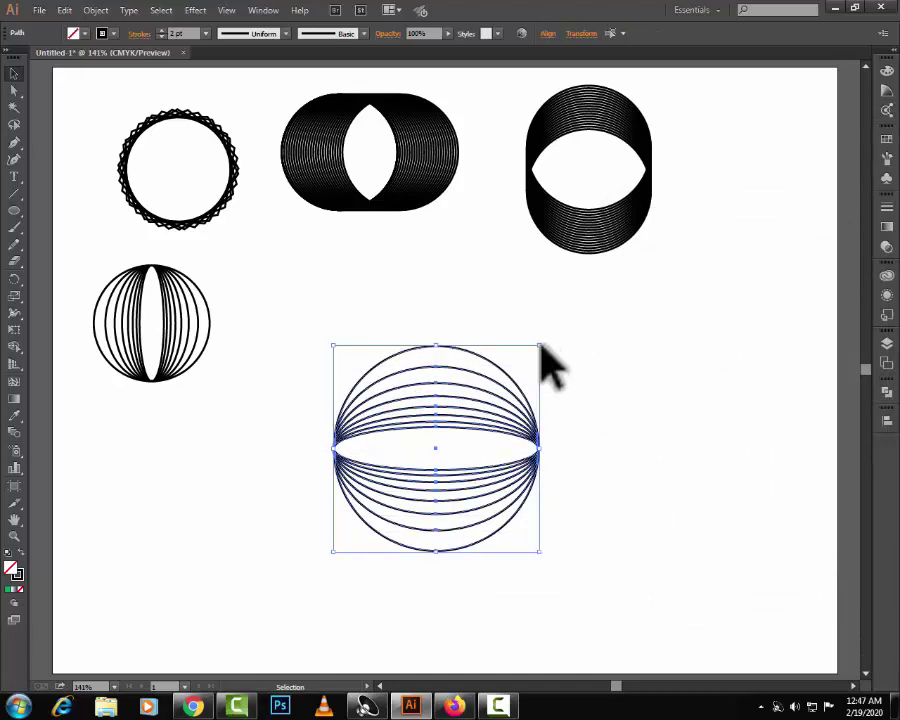
mouse_move(538, 347)
mouse_down()
mouse_move(532, 366)
mouse_move(478, 404)
mouse_up()
- Shrink the striped sphere and draw a new circle from its centre
drag(435, 420, 310, 288)
key(l)
mouse_move(474, 384)
mouse_down()
mouse_move(556, 466)
mouse_move(588, 540)
mouse_up()
key(alt+space)
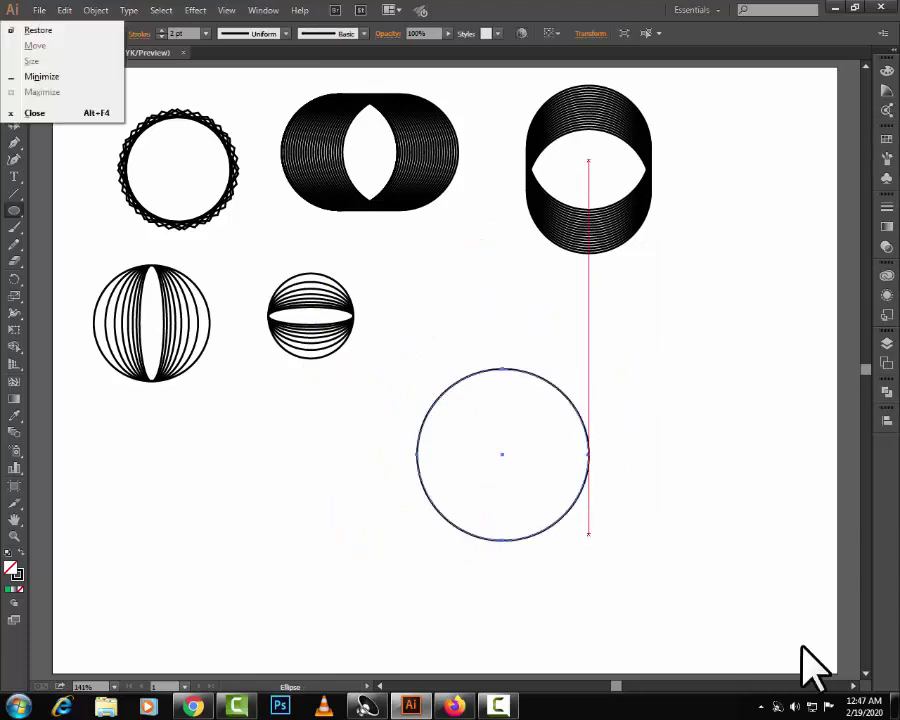
- Set up Object > Transform > Transform Each with 100% vertical scale and a 10° rotation
key(Escape)
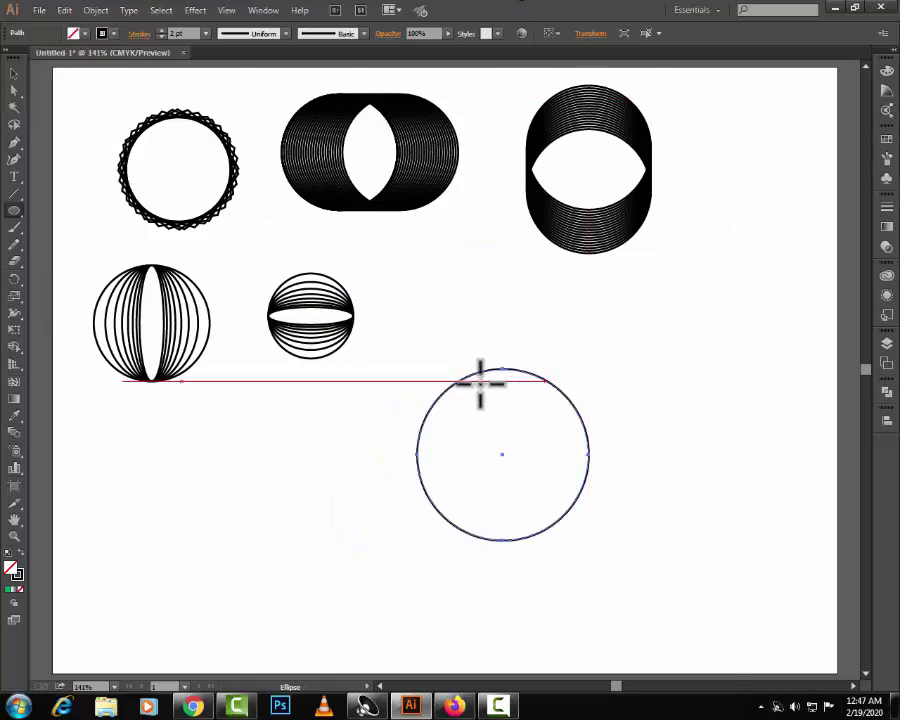
click(96, 10)
mouse_move(106, 27)
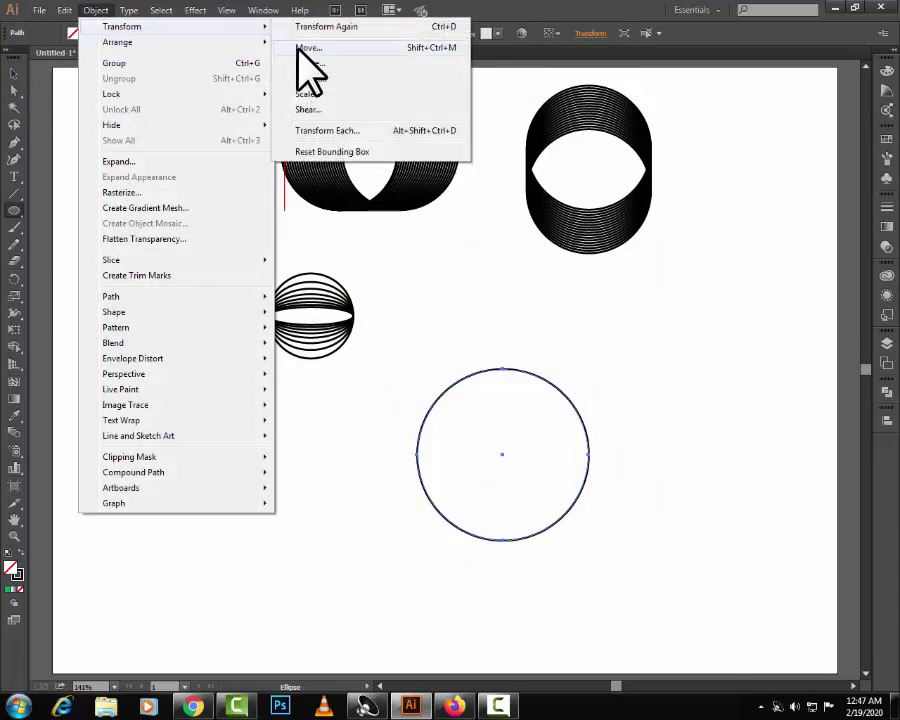
click(322, 131)
key(Tab)
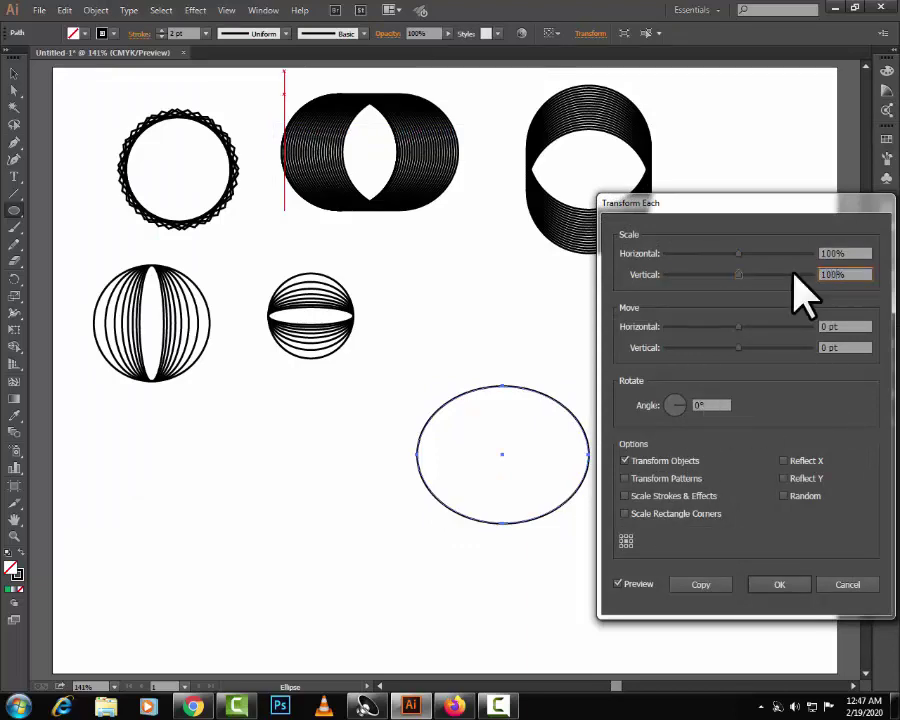
click(680, 430)
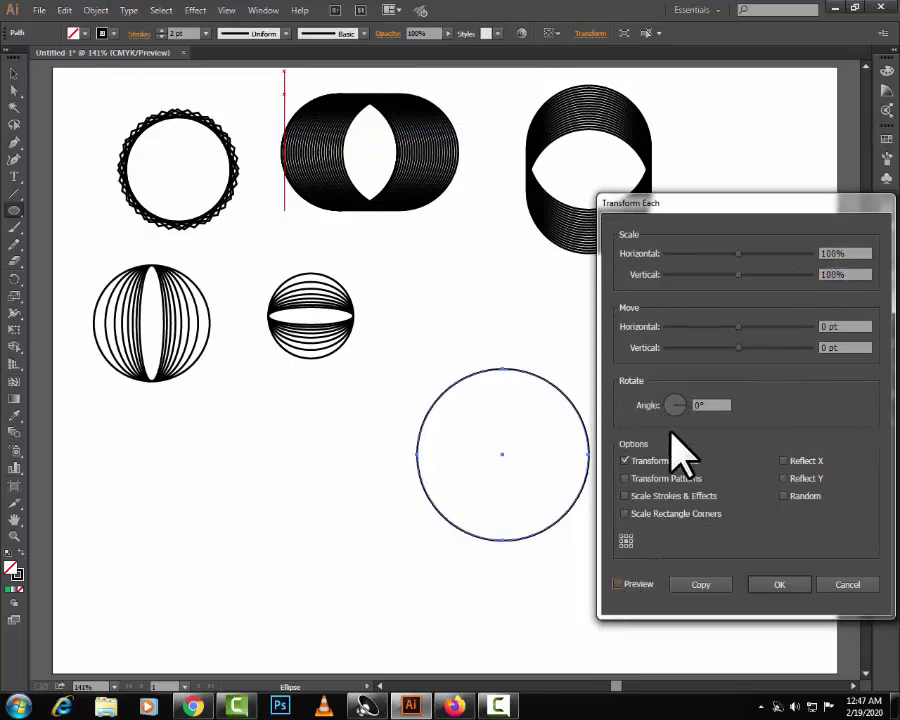
click(617, 584)
drag(782, 205, 821, 143)
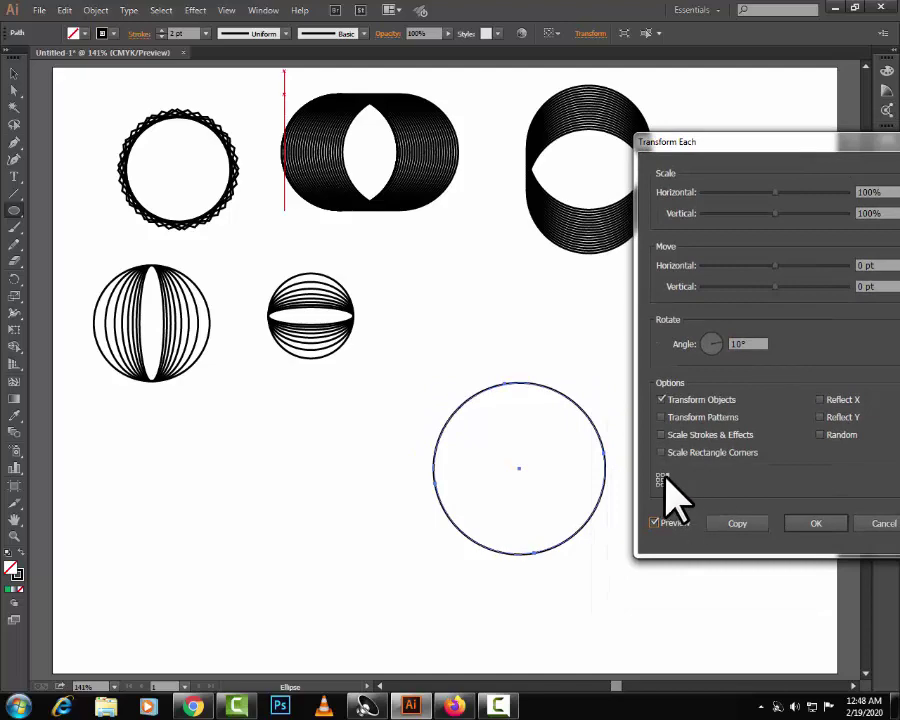
- Copy the rotated, offset circle, repeat it into a diagonal chain, and select all artwork
click(745, 524)
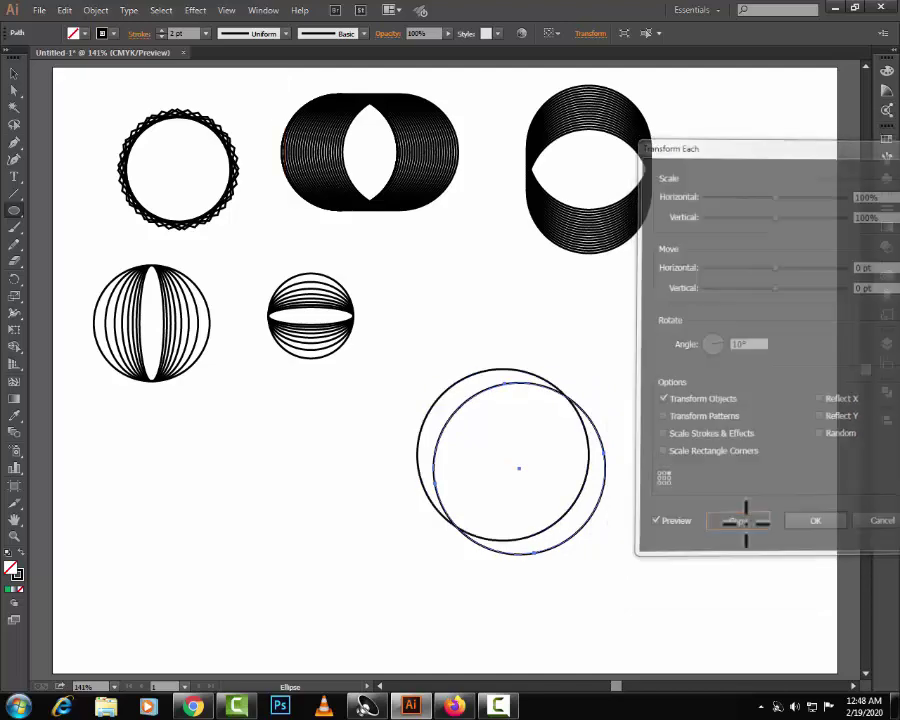
key(ctrl+d)
key(ctrl+d)
key(ctrl+d)
key(ctrl+d)
key(ctrl+d)
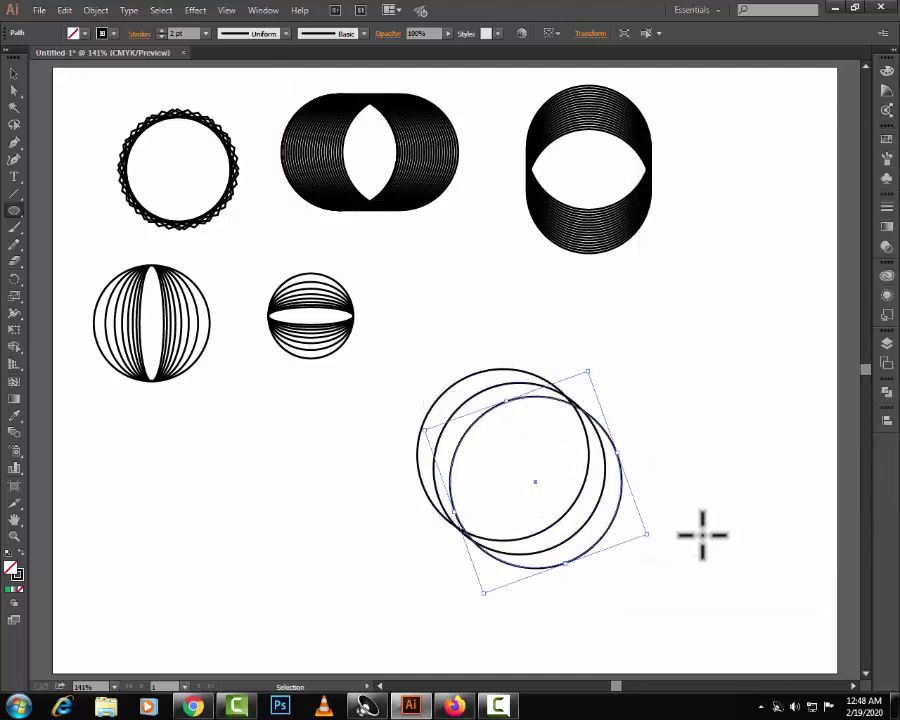
key(ctrl+d)
key(ctrl+d)
key(ctrl+d)
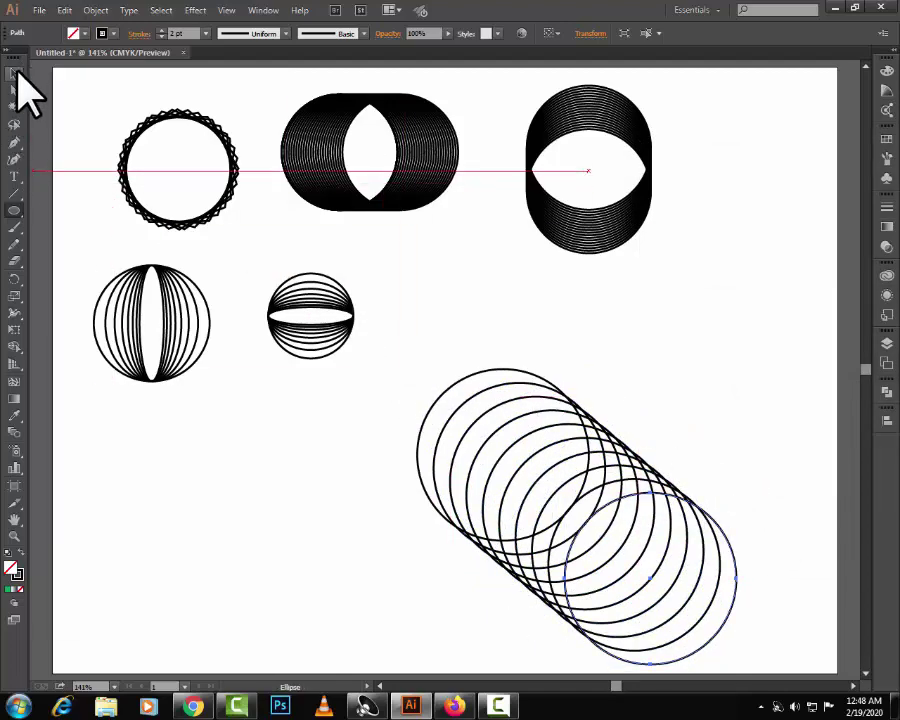
click(15, 73)
drag(104, 117, 755, 605)
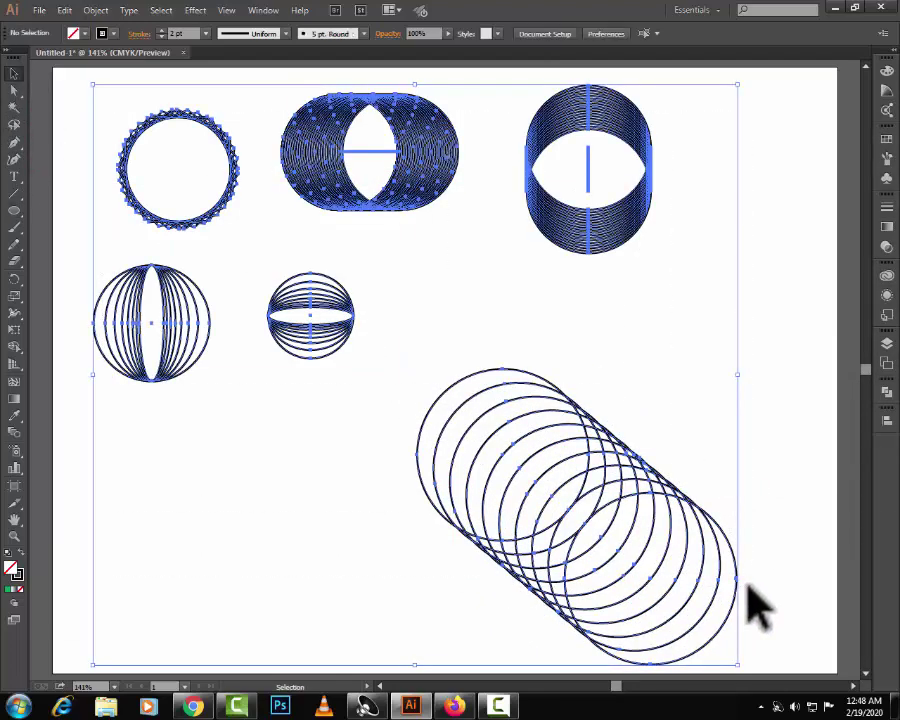
- Delete all the artwork and draw a tall narrow ellipse
key(Delete)
click(16, 210)
mouse_move(351, 219)
mouse_down()
mouse_move(393, 350)
mouse_move(421, 487)
mouse_up()
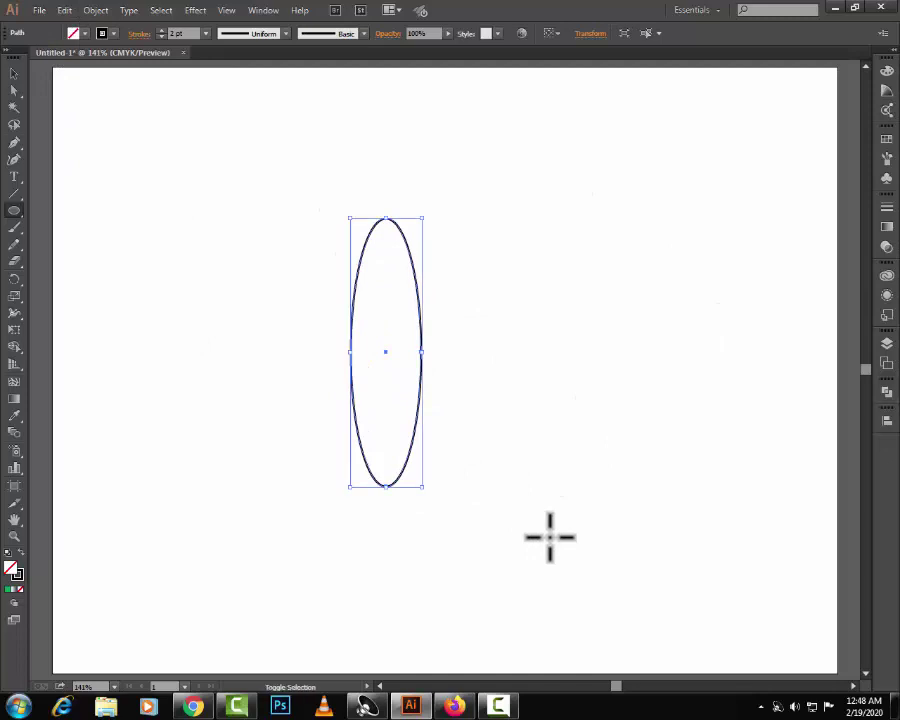
- Copy the ellipse rotated 10° with Transform Each and repeat until the rosette is complete
key(ctrl+alt+shift+d)
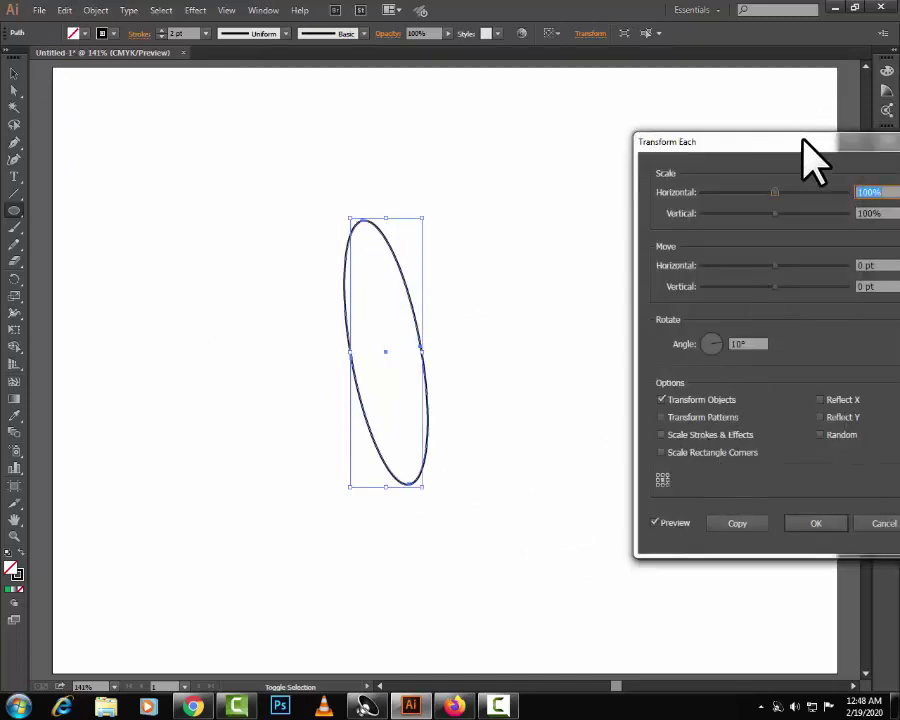
drag(803, 140, 716, 113)
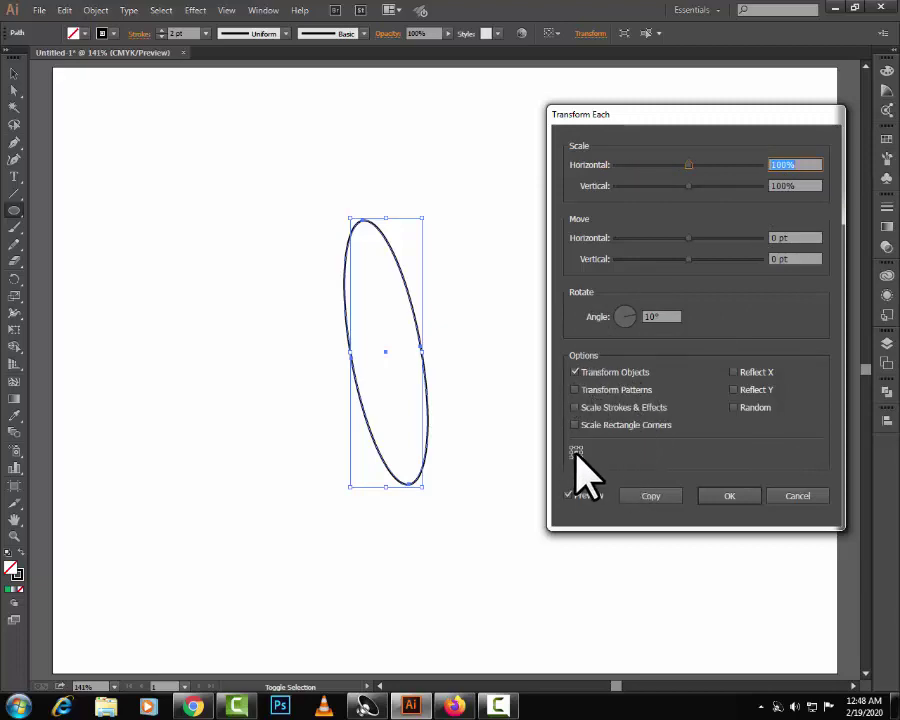
click(643, 494)
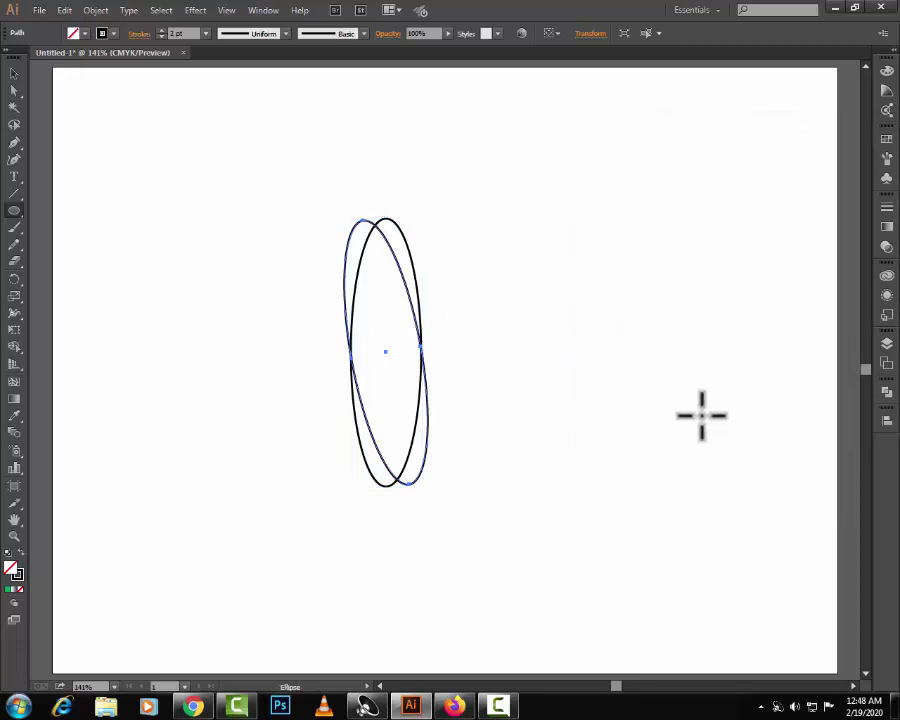
key(ctrl+d)
key(ctrl+d)
key(ctrl+d)
key(ctrl+d)
key(ctrl+d)
key(ctrl+d)
key(ctrl+d)
key(ctrl+d)
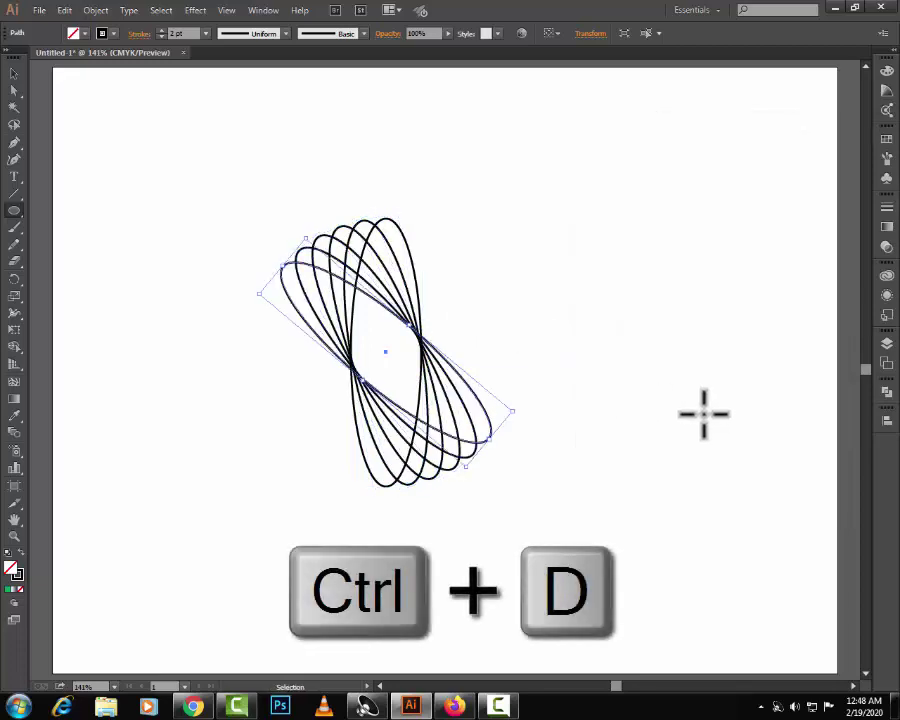
key(ctrl+d)
key(ctrl+d)
key(ctrl+d)
key(ctrl+d)
key(ctrl+d)
key(ctrl+d)
key(ctrl+d)
key(ctrl+d)
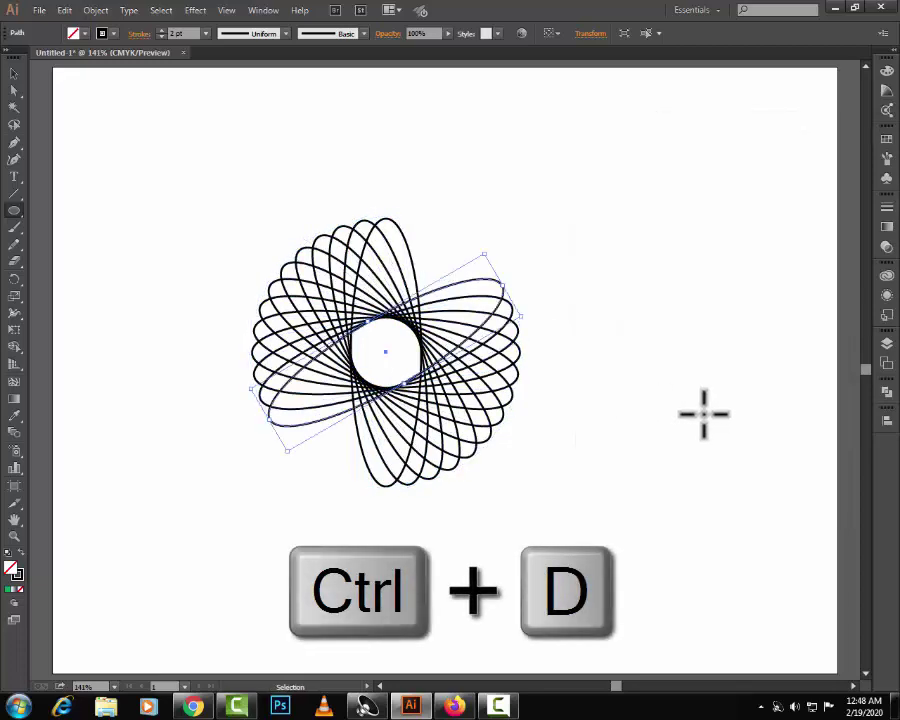
key(ctrl+d)
key(ctrl+d)
key(ctrl+d)
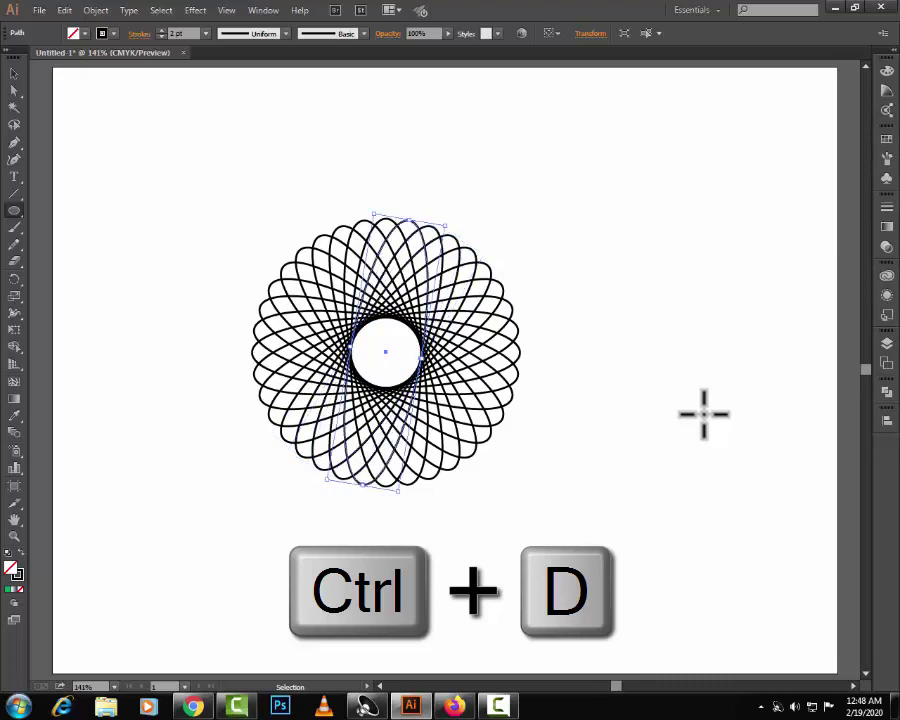
- Select the rosette, move it to the upper left, and scale it down
key(v)
drag(273, 213, 542, 526)
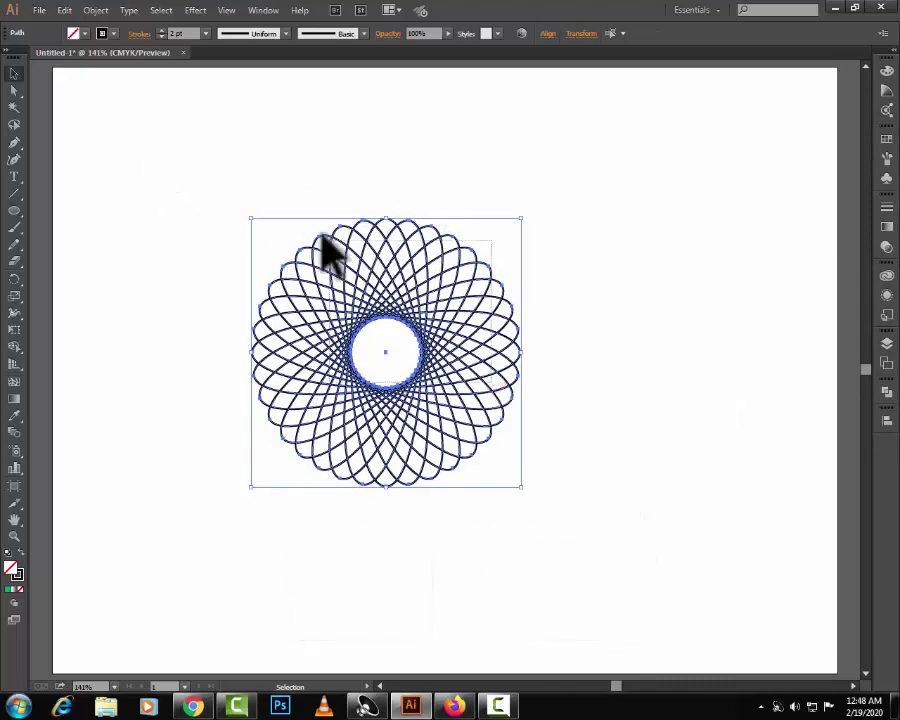
drag(481, 365, 281, 238)
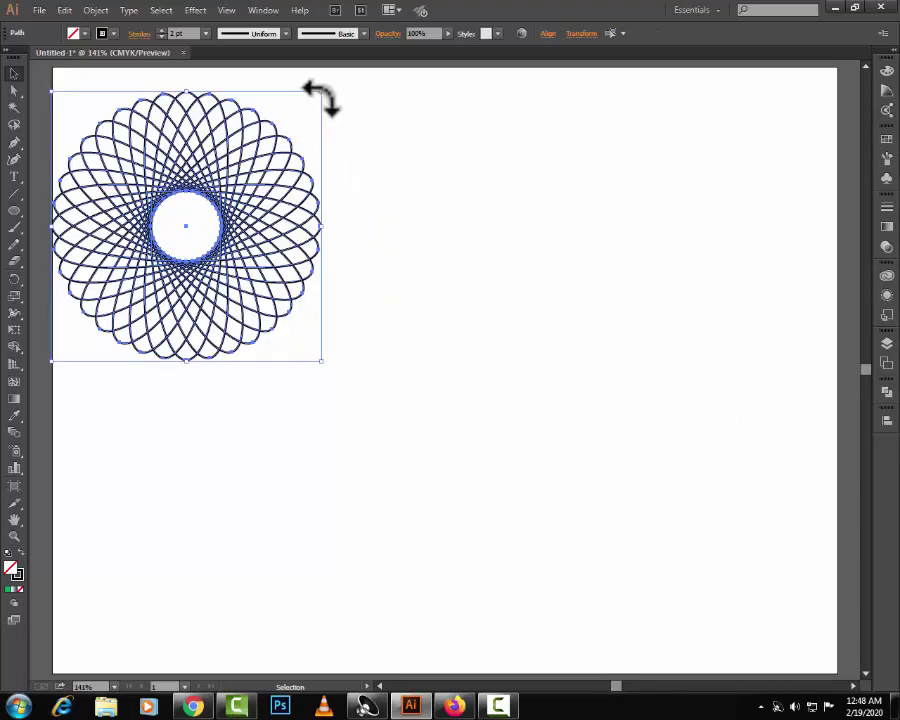
drag(320, 92, 282, 118)
- Draw a five-point star right of the rosette, give it a cyan fill, and select it
key(ctrl+shift+a)
click(14, 210)
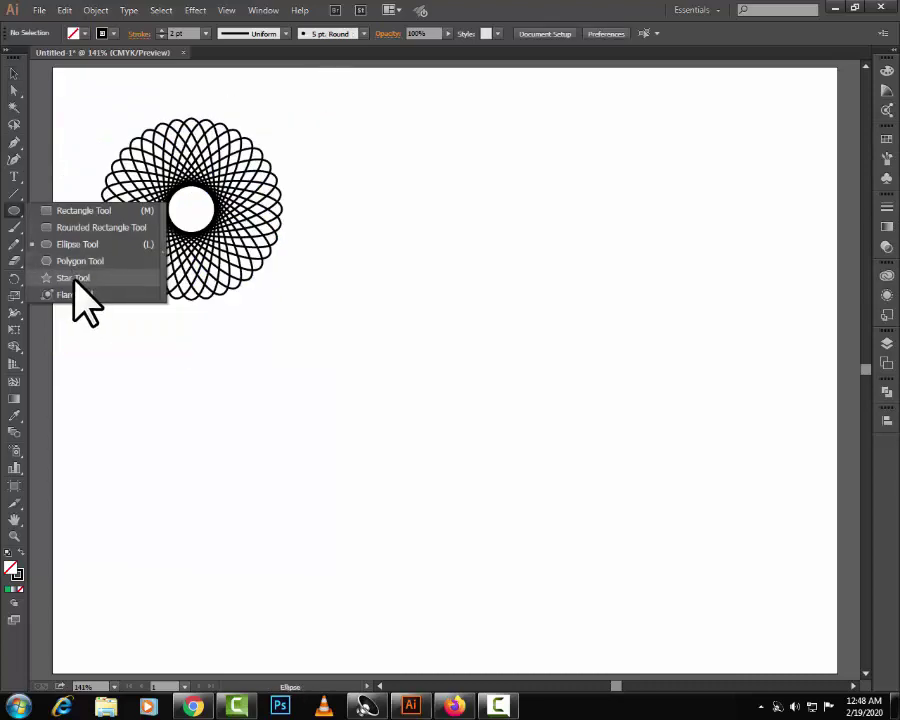
click(73, 279)
drag(490, 322, 538, 340)
click(79, 34)
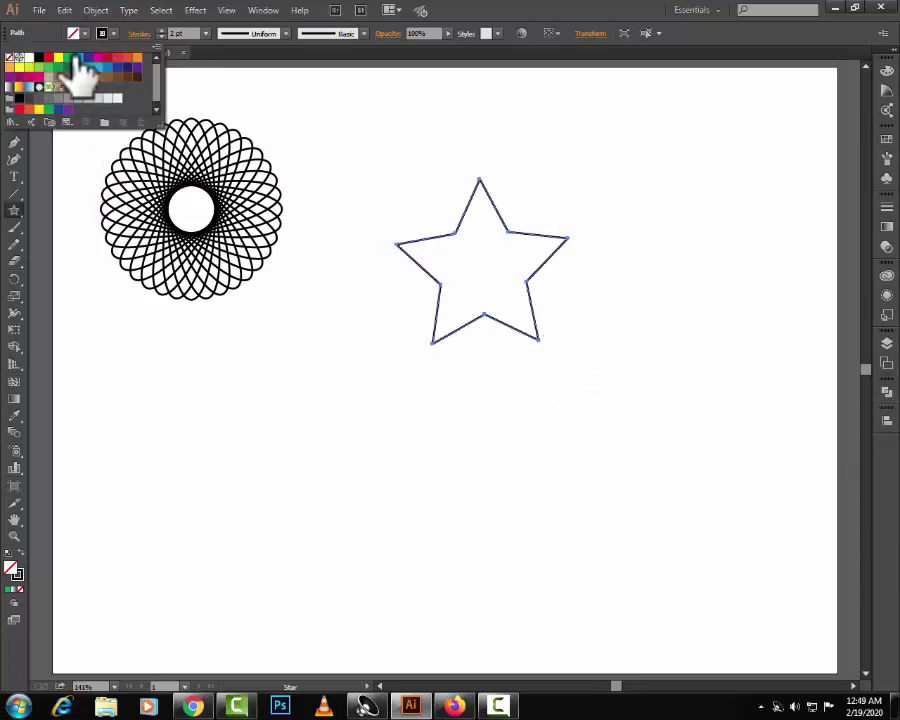
click(78, 58)
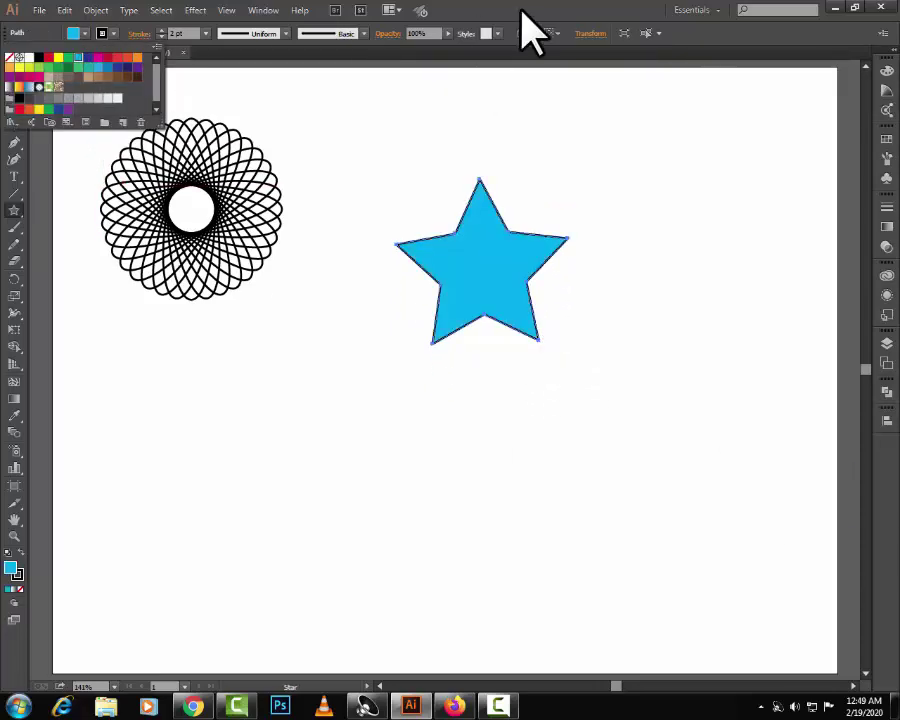
click(530, 35)
click(14, 73)
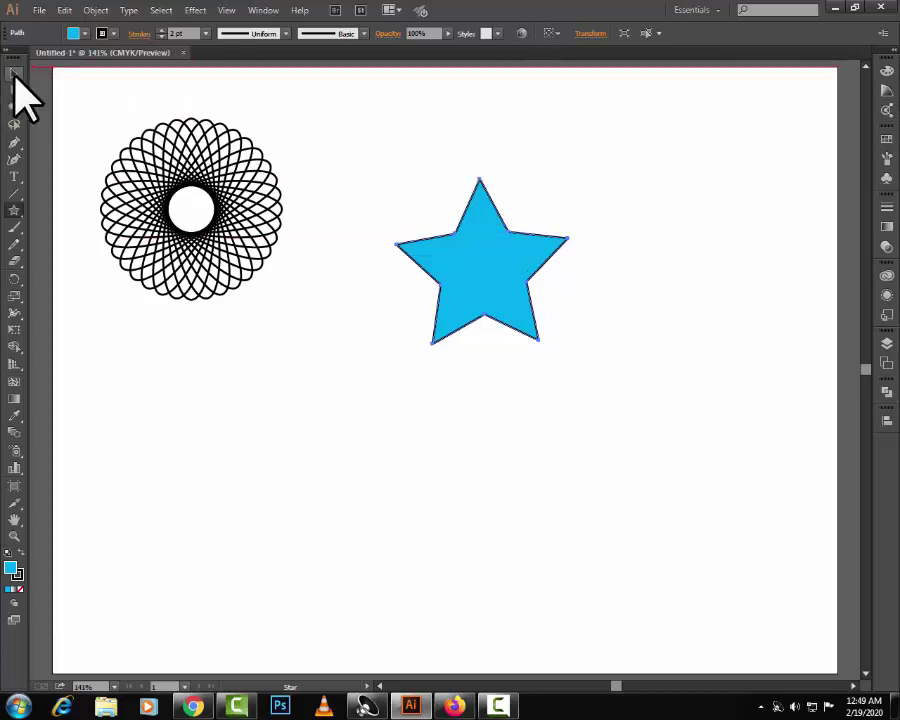
click(470, 250)
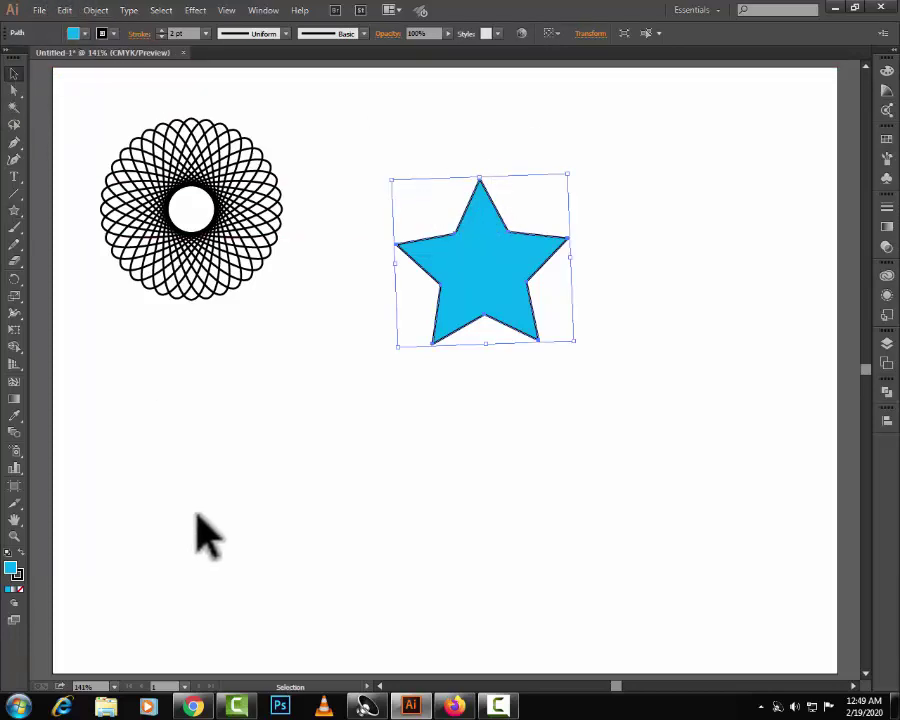
- Set Transform Each for the star to Move Vertical 10 pt and Scale 80% by 80%
key(ctrl)
key(ctrl+alt+shift+d)
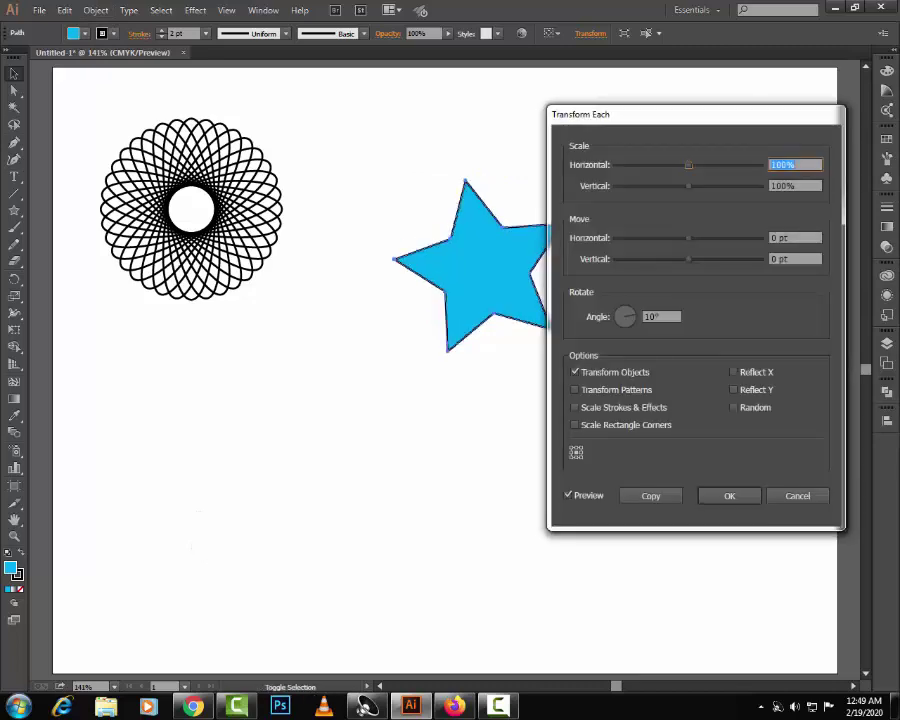
drag(729, 114, 813, 92)
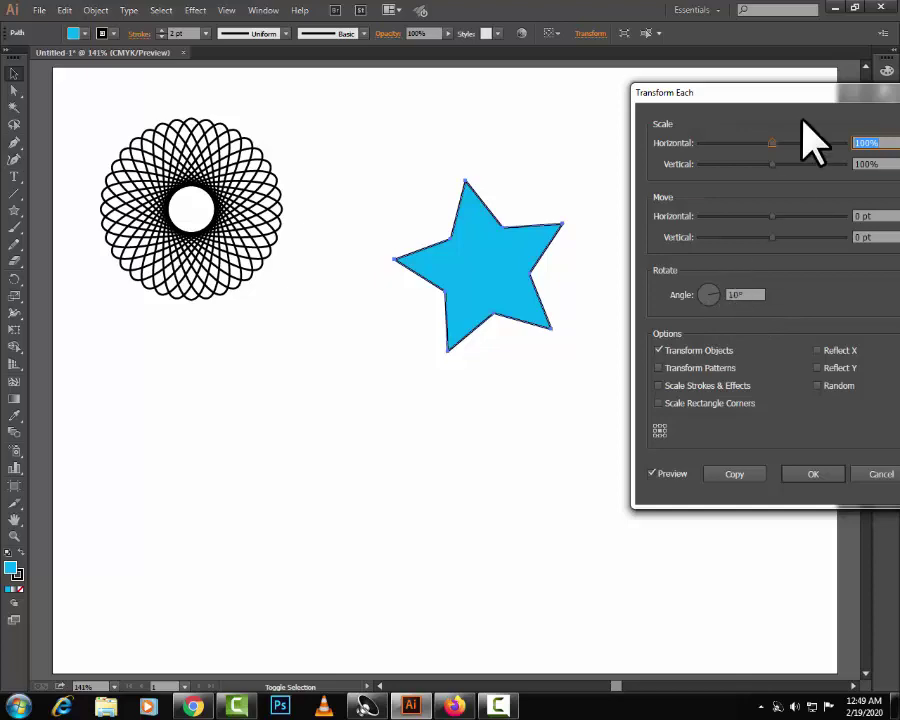
drag(806, 96, 786, 81)
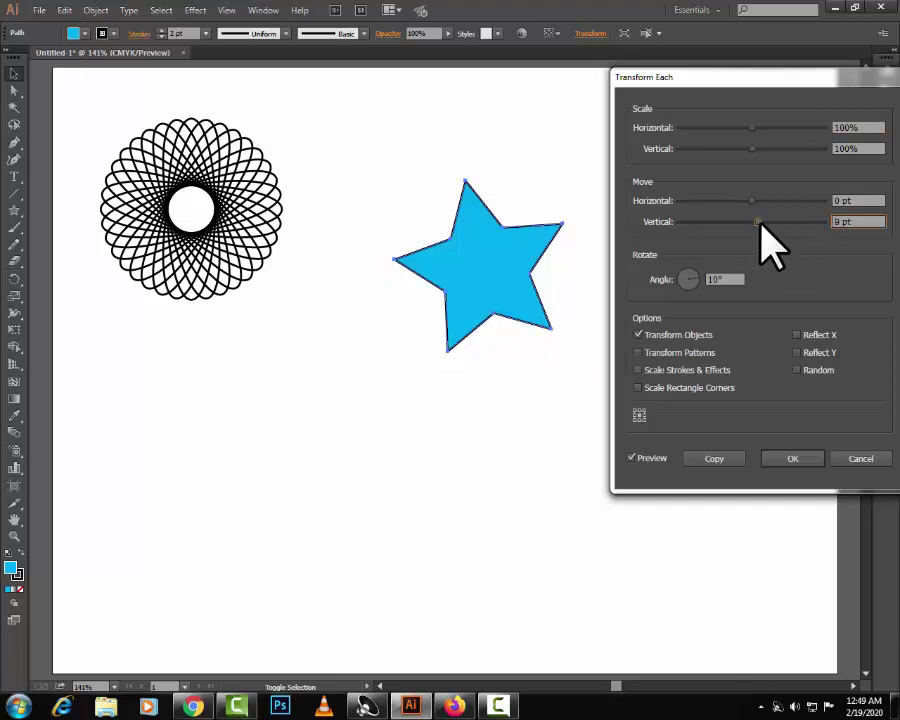
drag(759, 224, 760, 224)
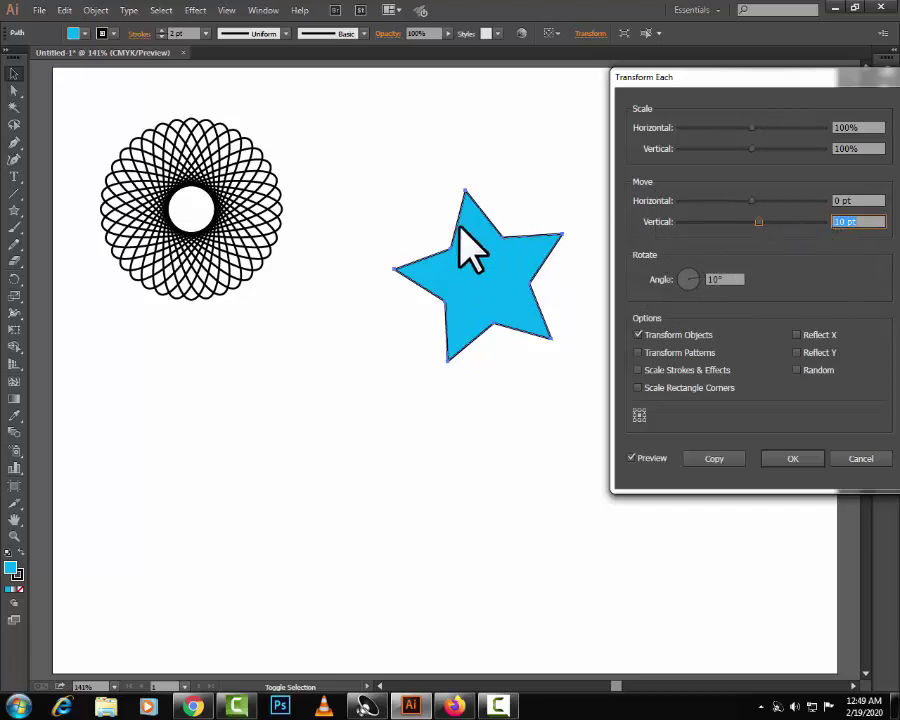
double_click(845, 148)
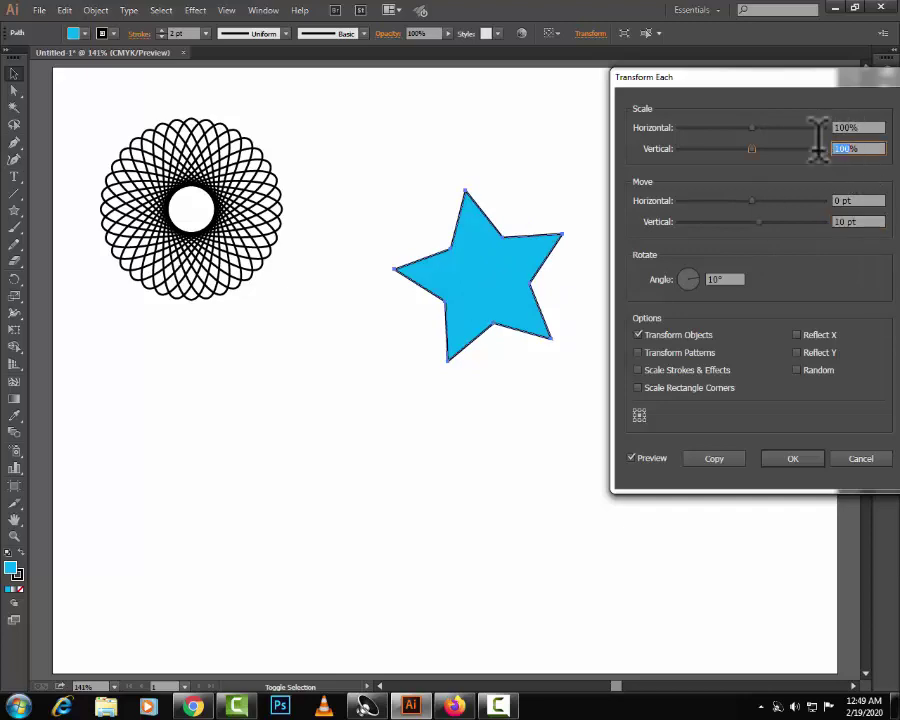
text(80)
double_click(847, 127)
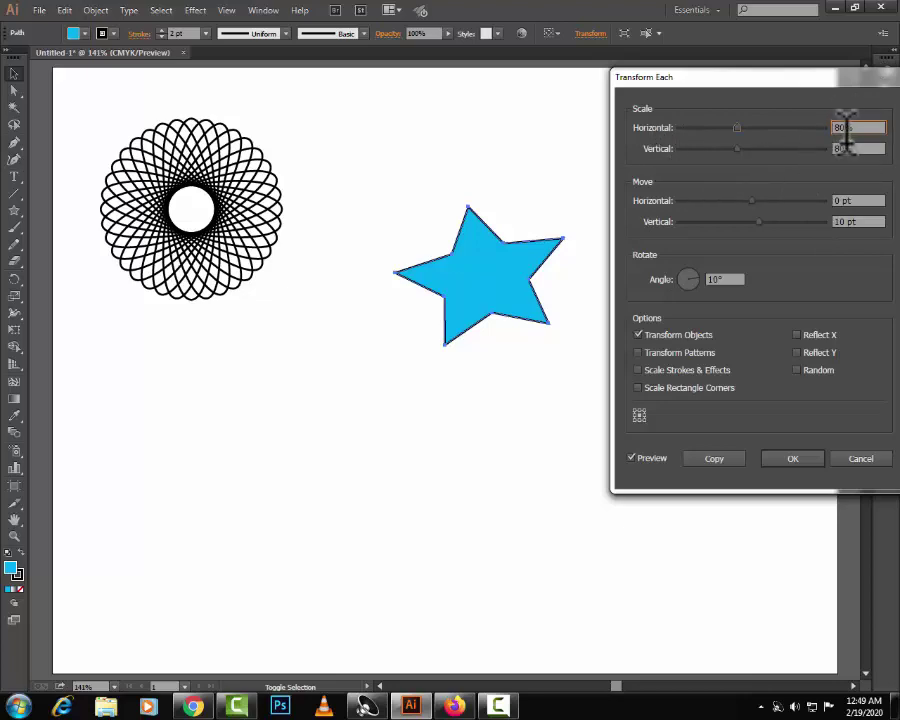
- Copy the shrunken, rotated star and repeat it into a pile of copies
click(640, 458)
click(634, 457)
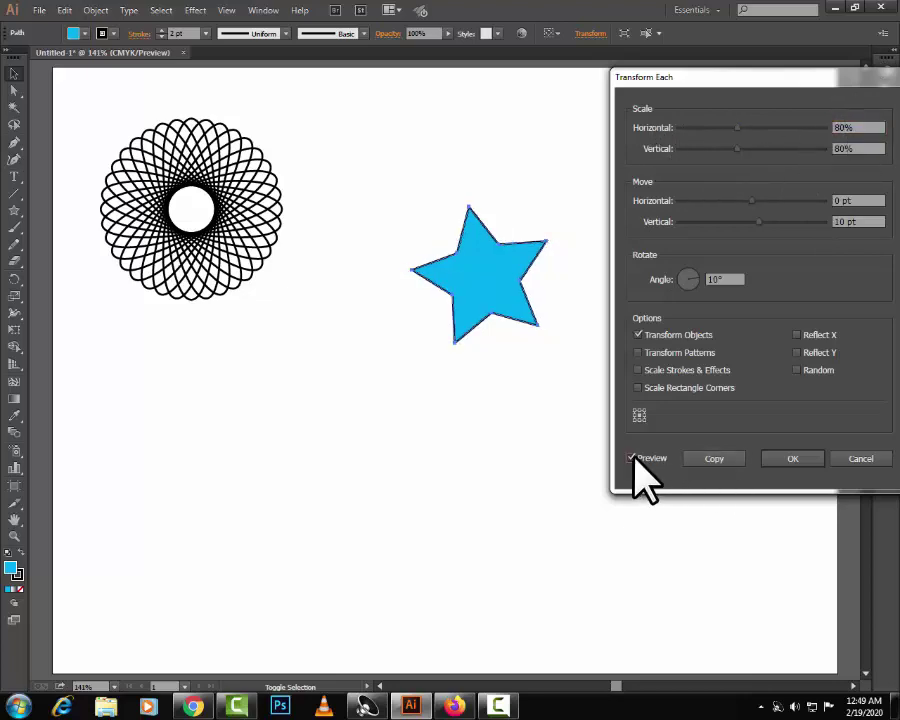
click(712, 458)
key(a)
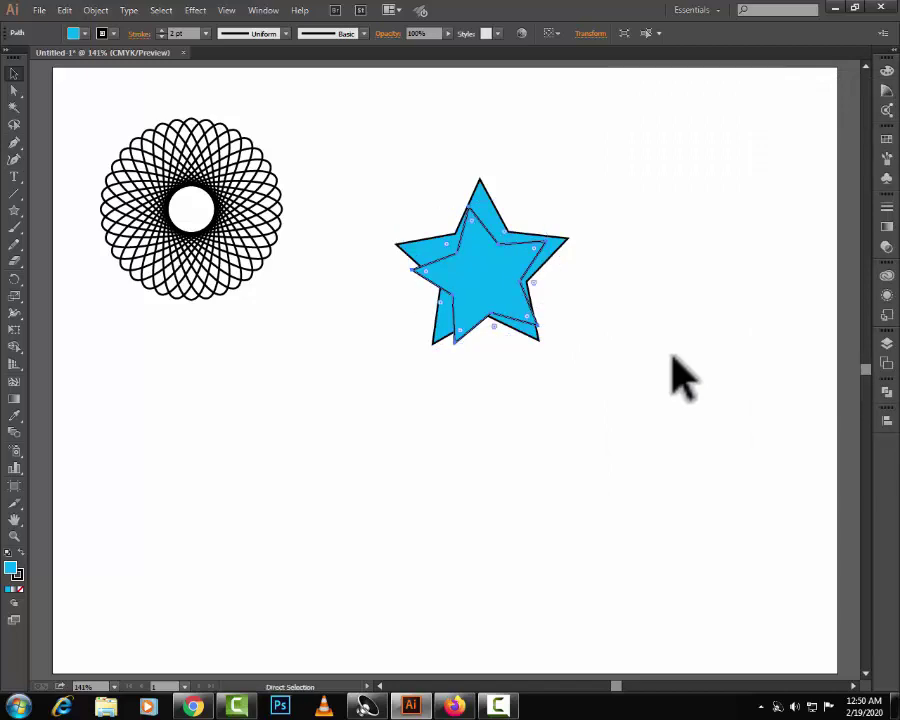
key(ctrl+d)
key(ctrl+d)
key(ctrl+d)
key(ctrl+d)
key(ctrl+d)
key(ctrl+d)
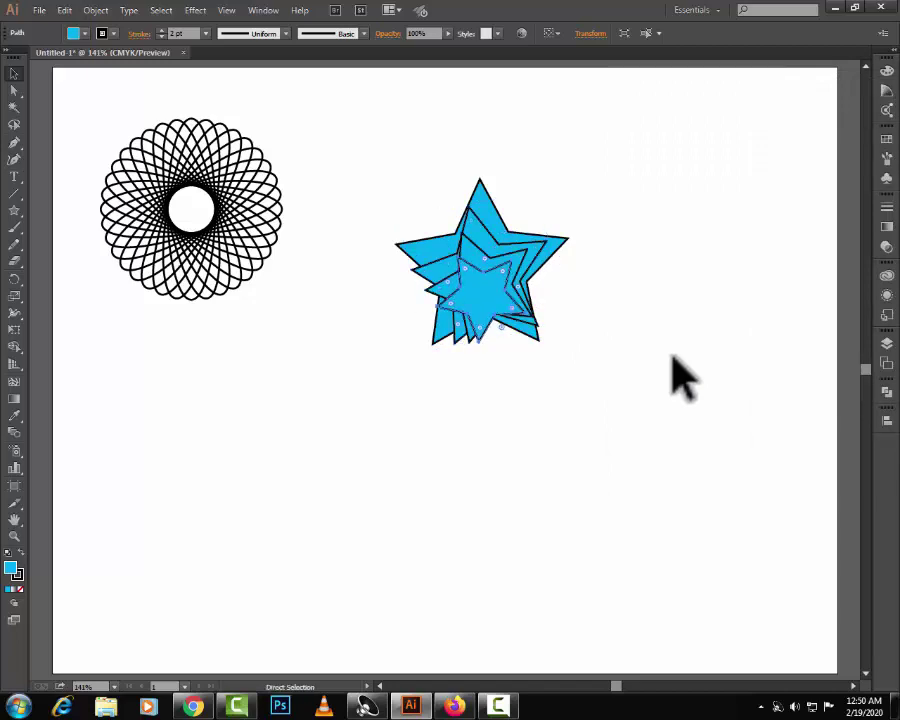
- Select the whole stack of stars and delete it
click(668, 368)
key(v)
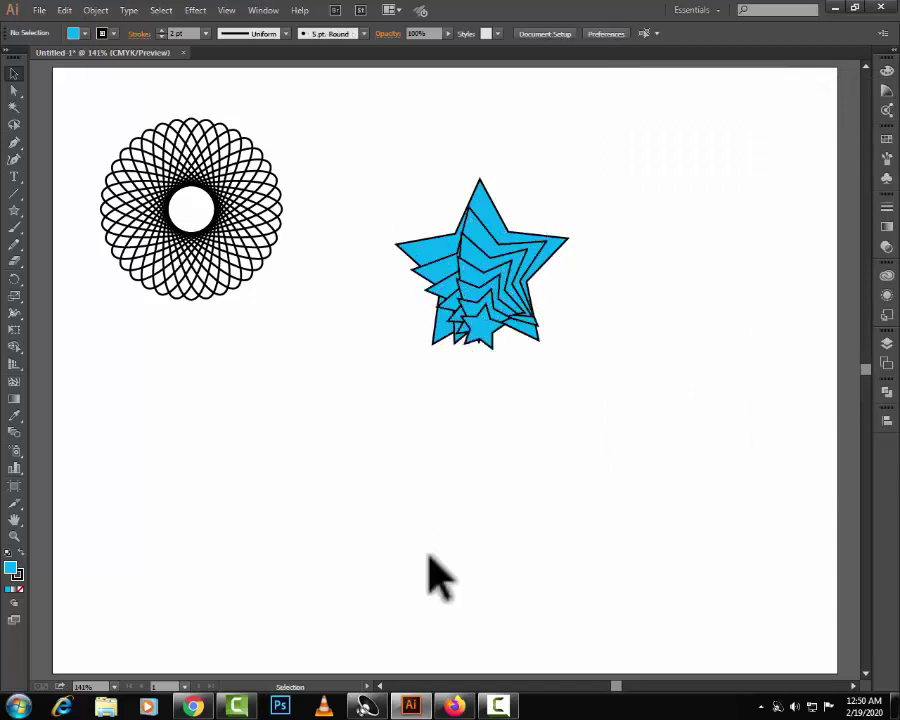
drag(454, 187, 612, 502)
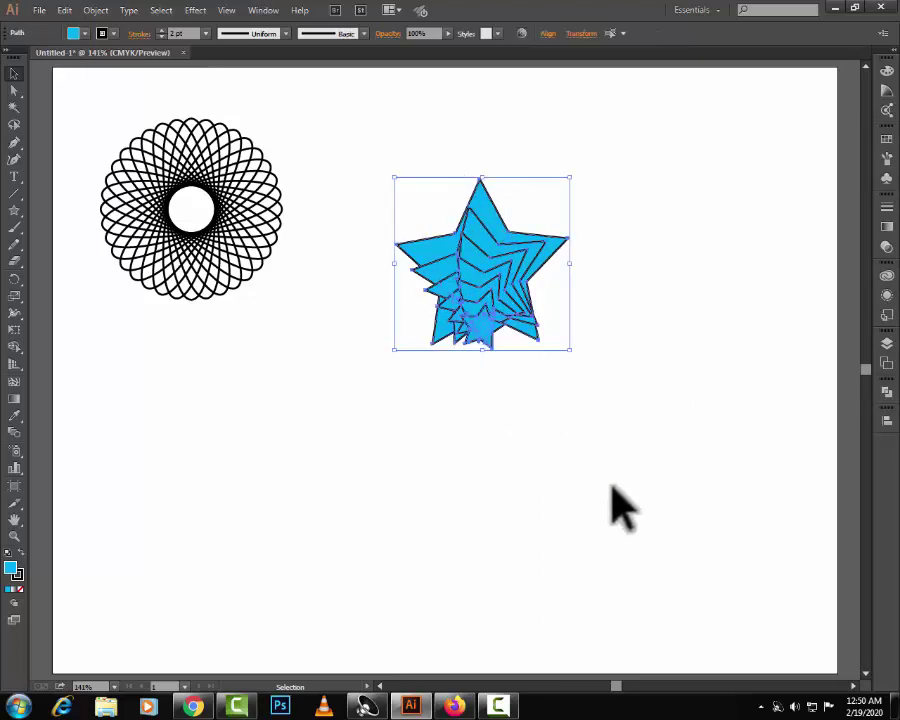
key(Delete)
- Draw a new star and set Transform Each Move Horizontal and Vertical to 10 pt
click(13, 211)
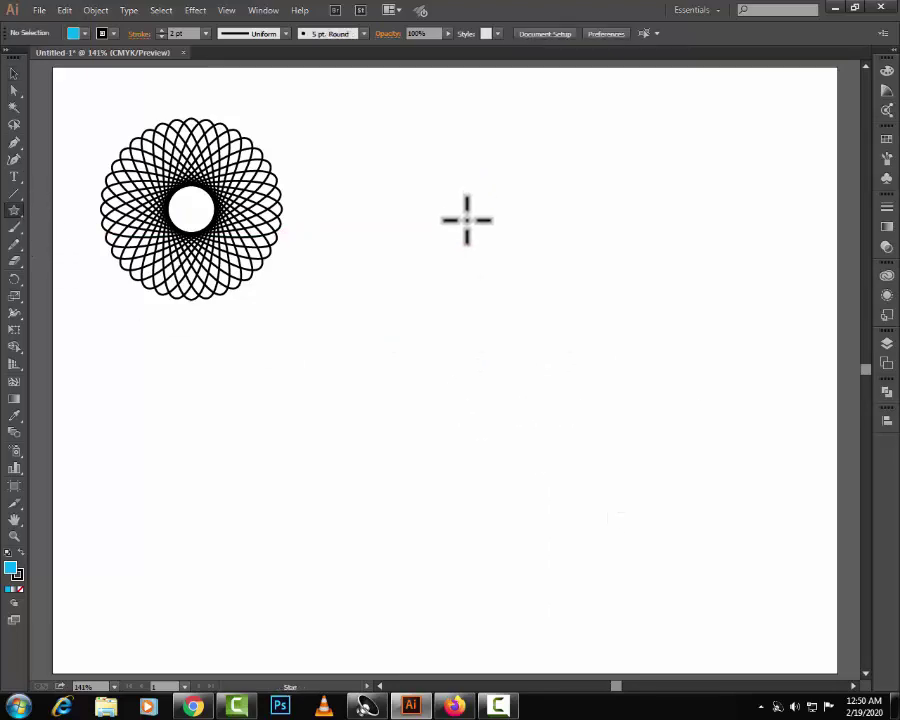
mouse_move(466, 219)
mouse_down()
mouse_move(492, 267)
mouse_move(526, 294)
mouse_up()
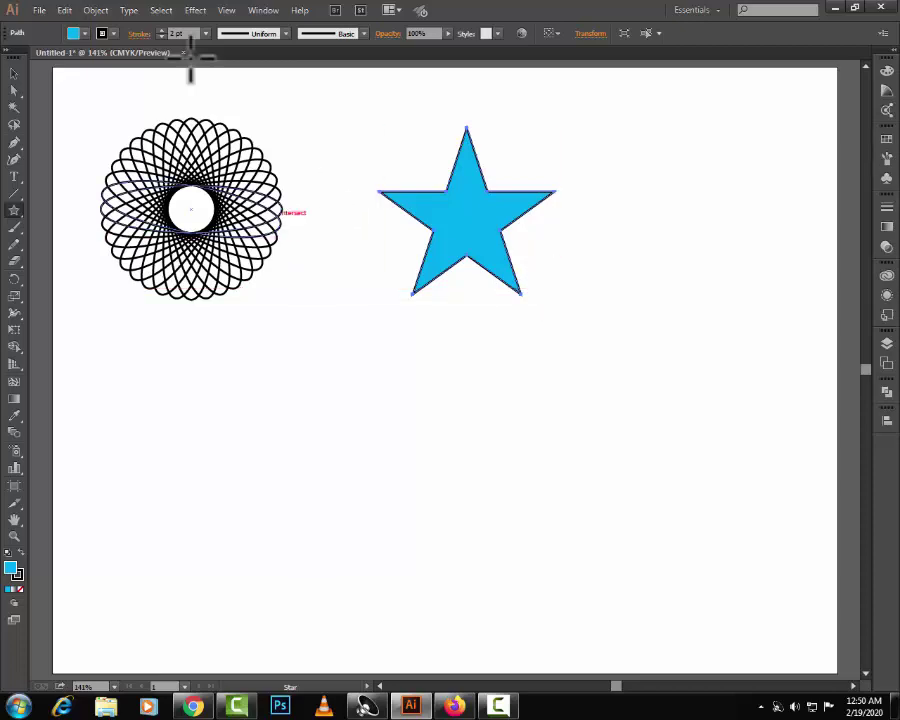
key(ctrl)
key(ctrl+alt+shift+d)
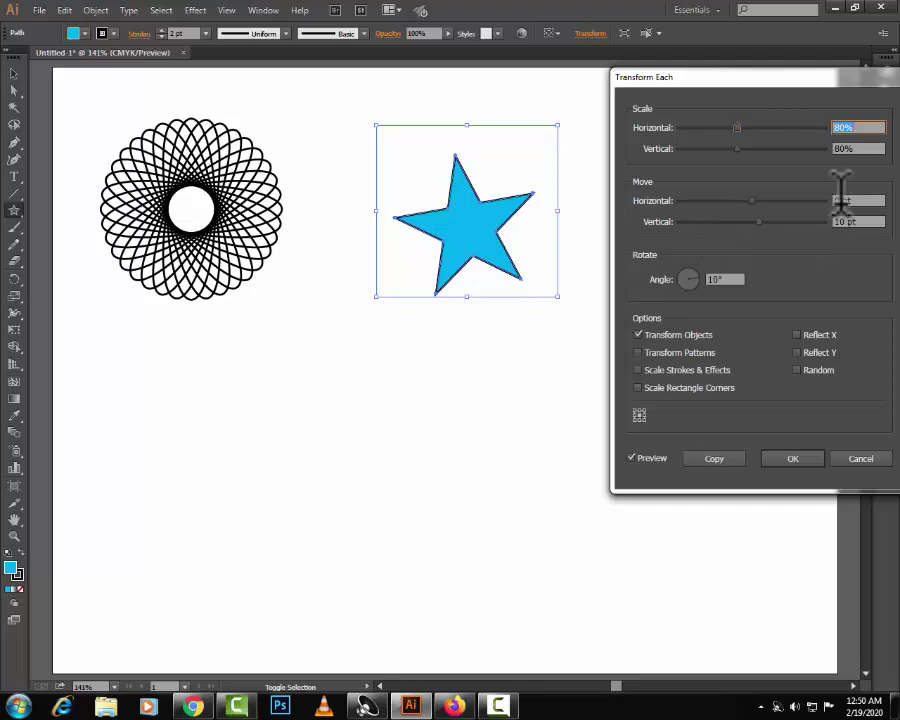
drag(843, 199, 821, 199)
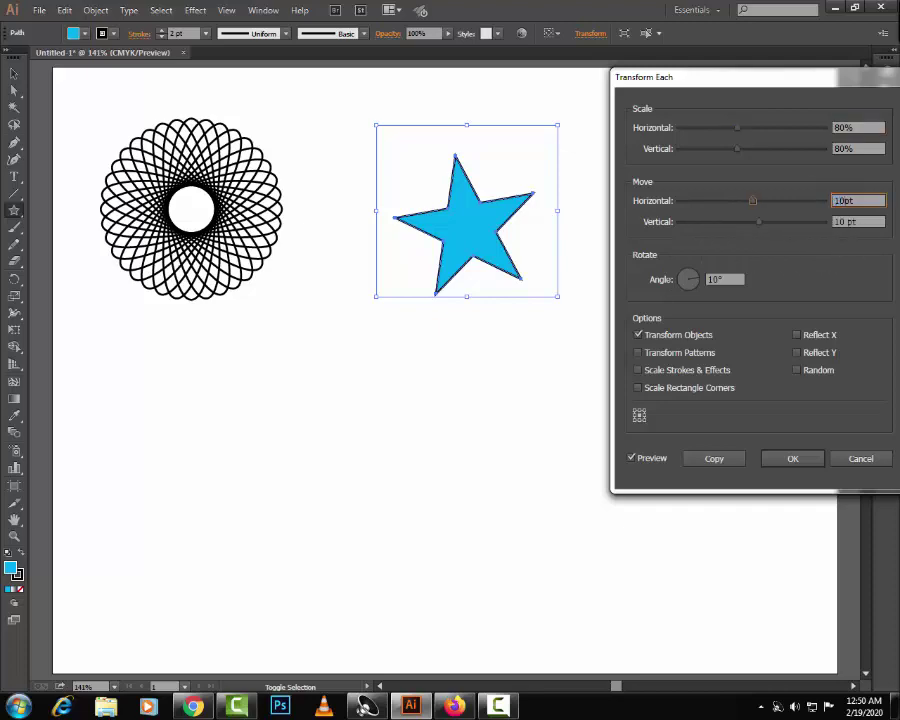
text(10)
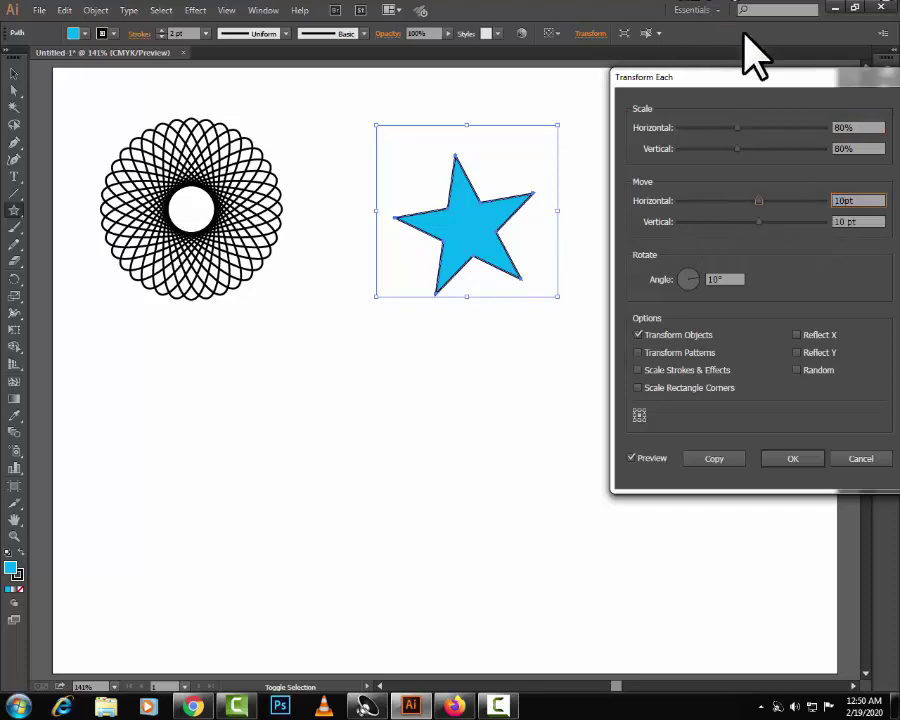
click(850, 221)
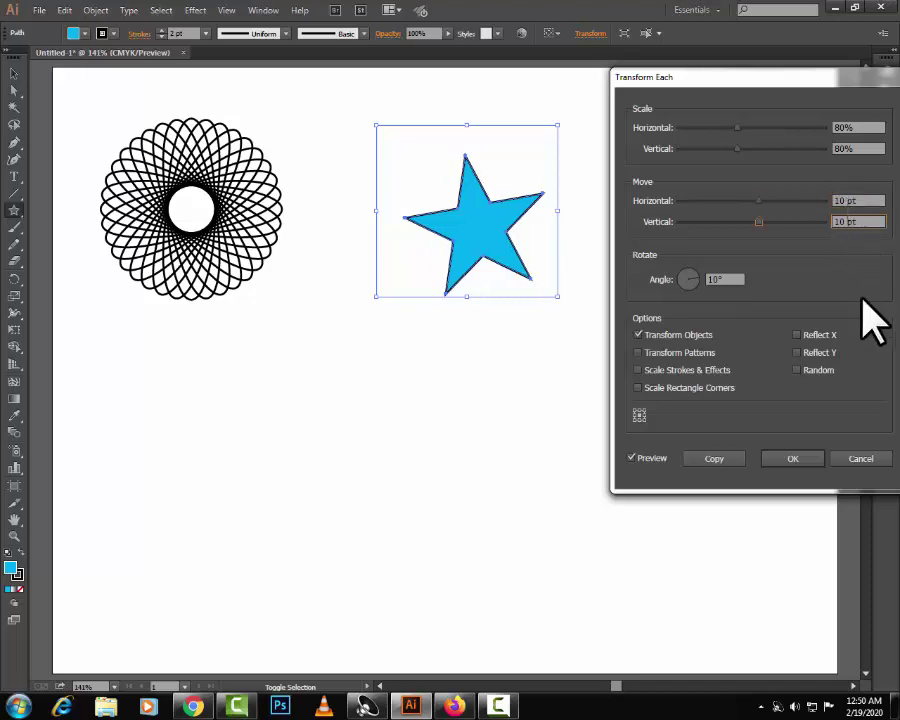
text(10pt)
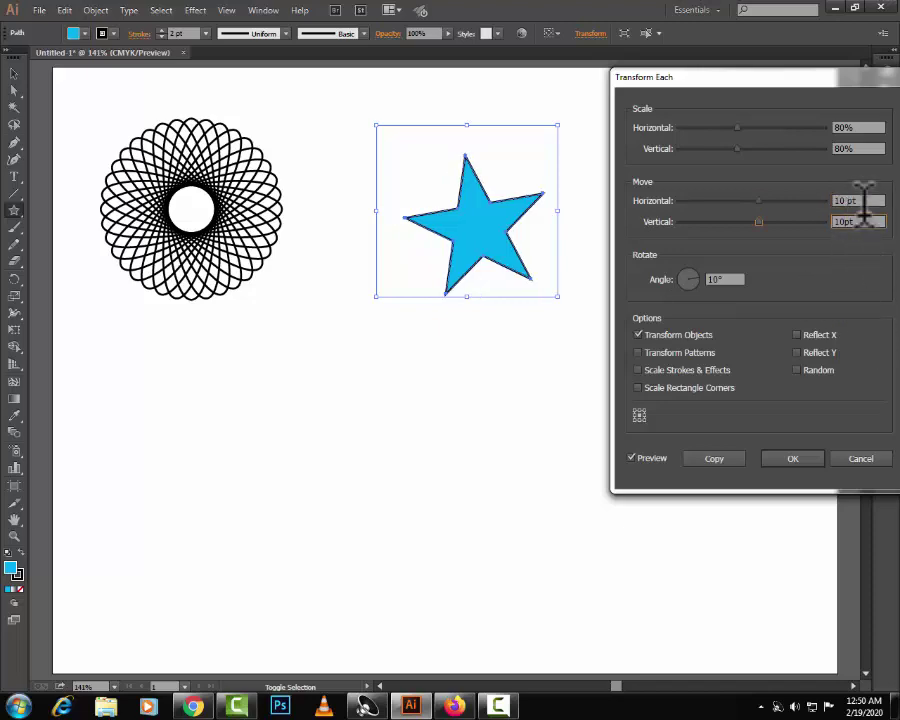
- Copy the star and repeat it into a shrinking trail stepping down-right
double_click(632, 458)
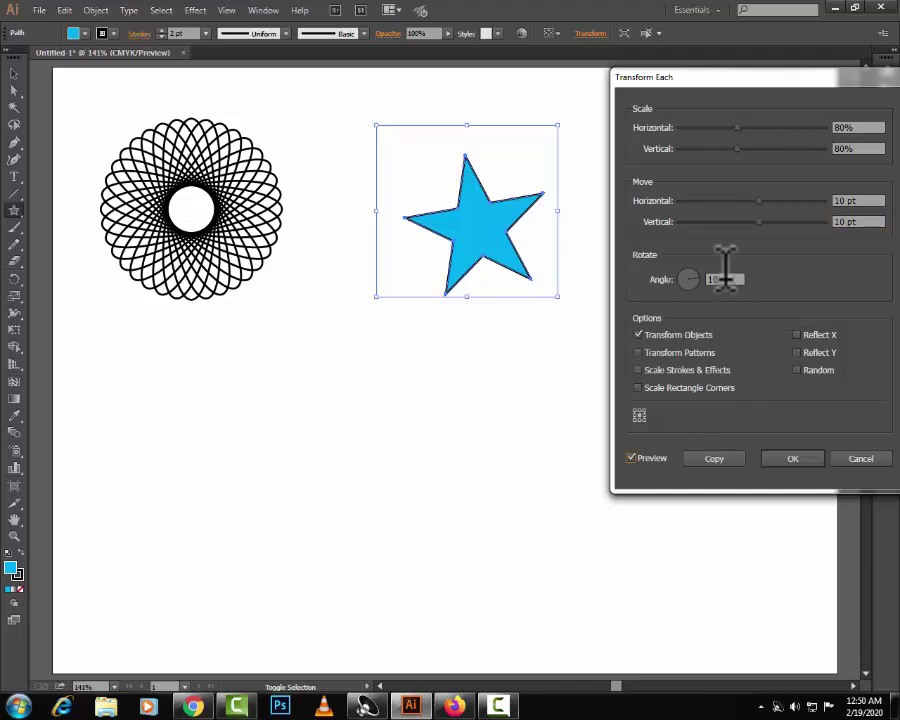
click(714, 459)
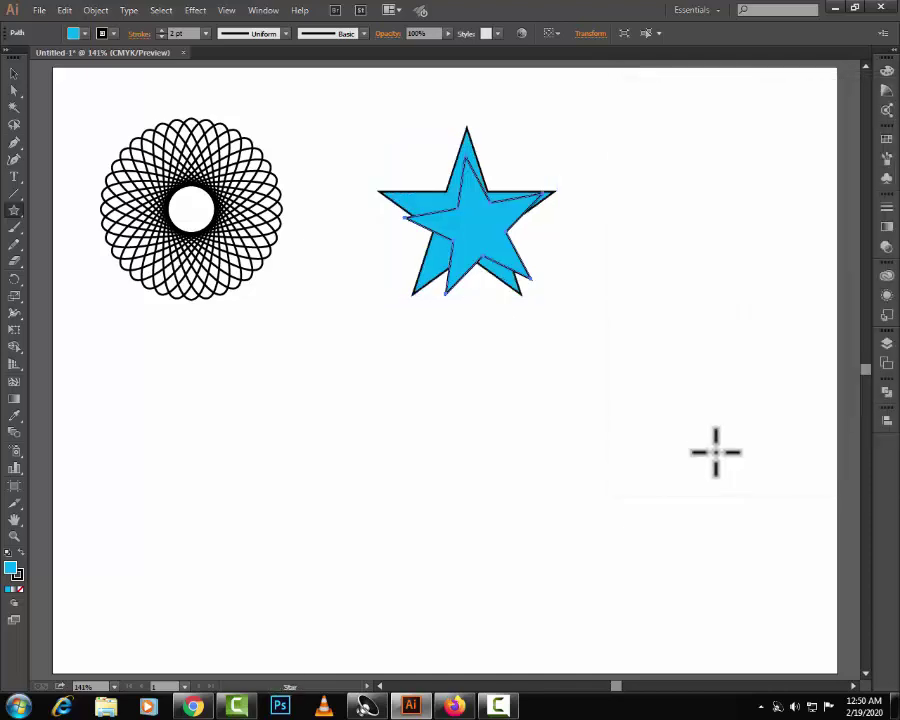
key(ctrl+d)
key(ctrl+d)
key(ctrl+d)
key(ctrl+d)
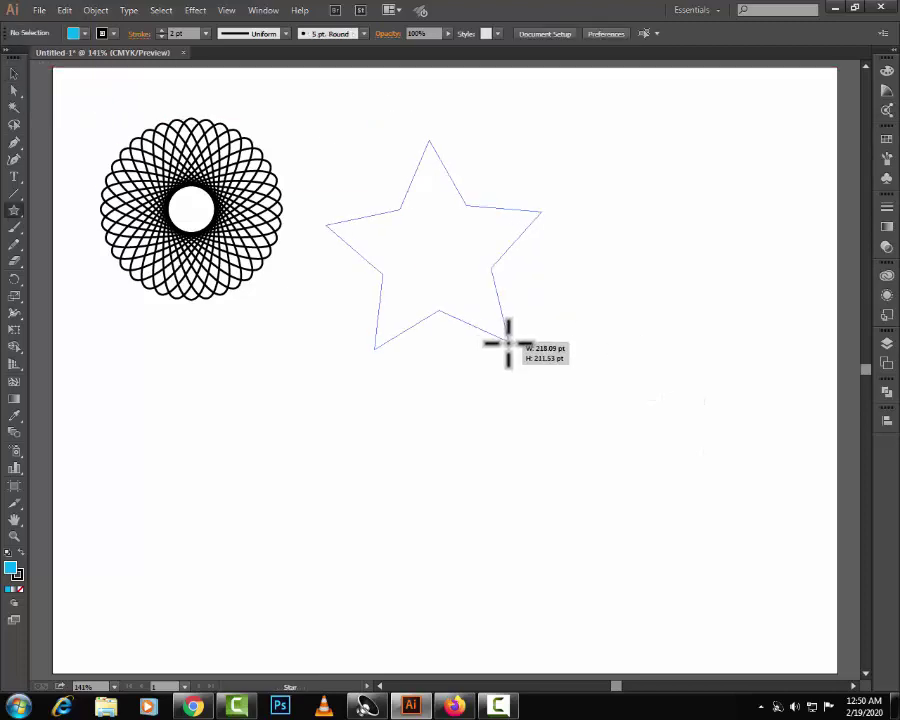
- Draw a fresh star, copy it around a different reference point, and repeat into a rightward trail
drag(508, 343, 508, 343)
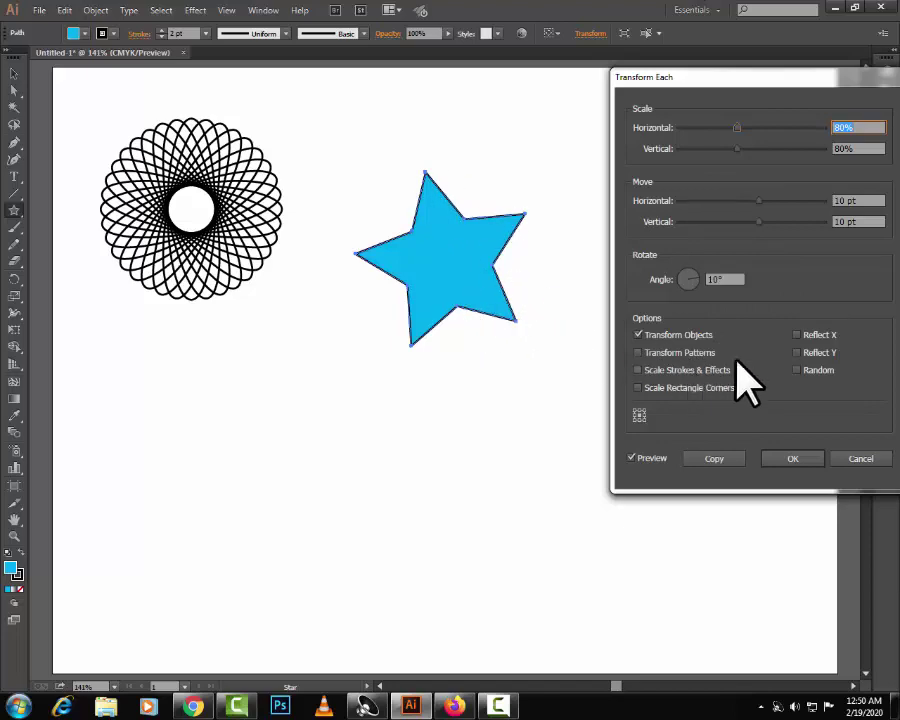
click(640, 413)
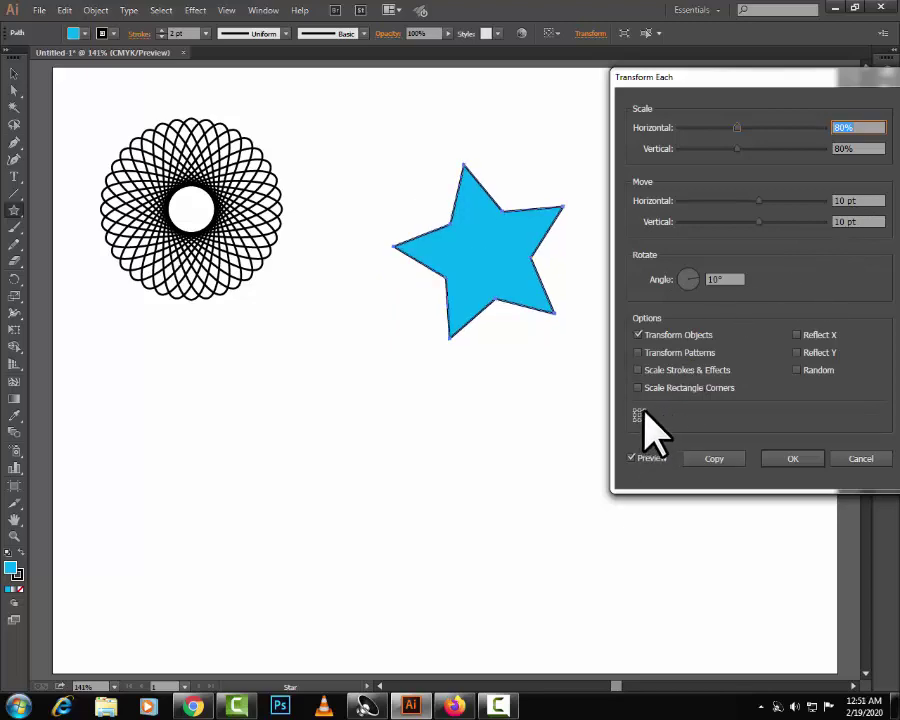
click(712, 459)
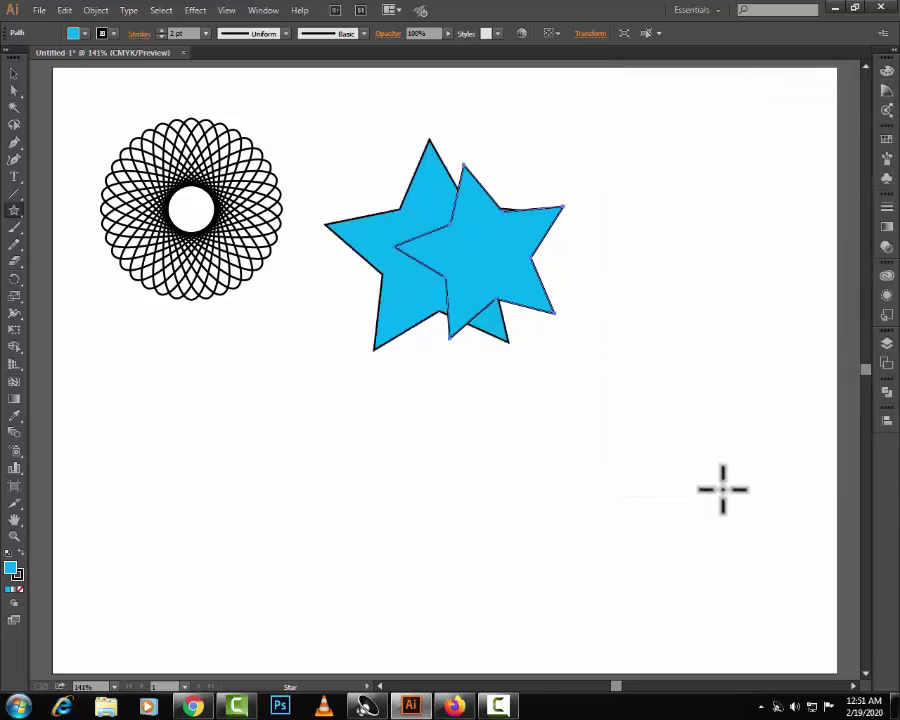
key(ctrl+d)
key(ctrl+d)
key(ctrl+d)
key(ctrl+d)
key(ctrl+d)
key(ctrl+d)
key(ctrl+d)
key(ctrl+d)
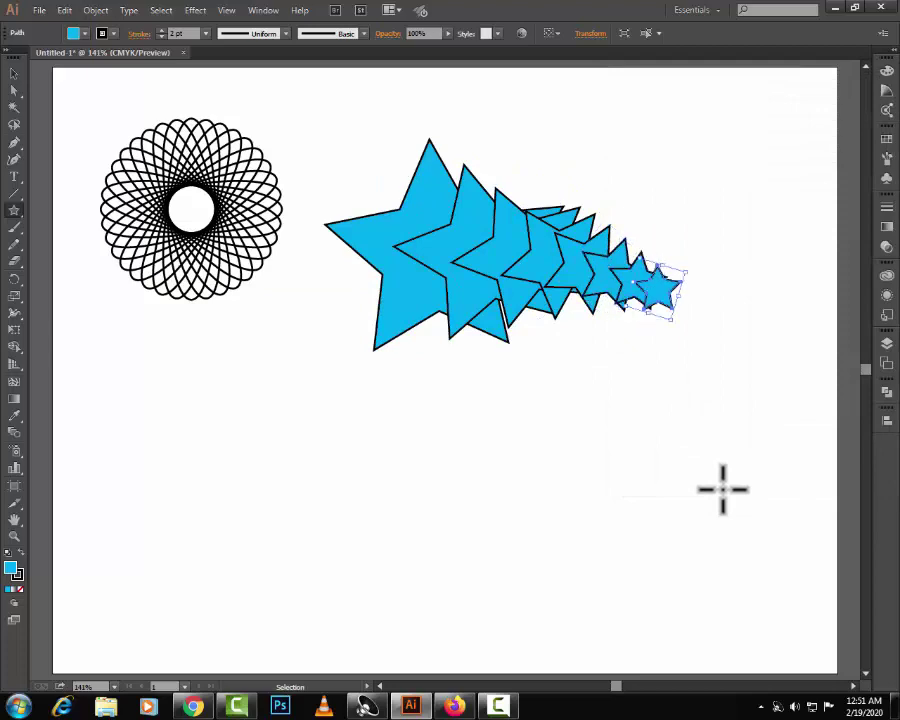
drag(14, 210, 64, 244)
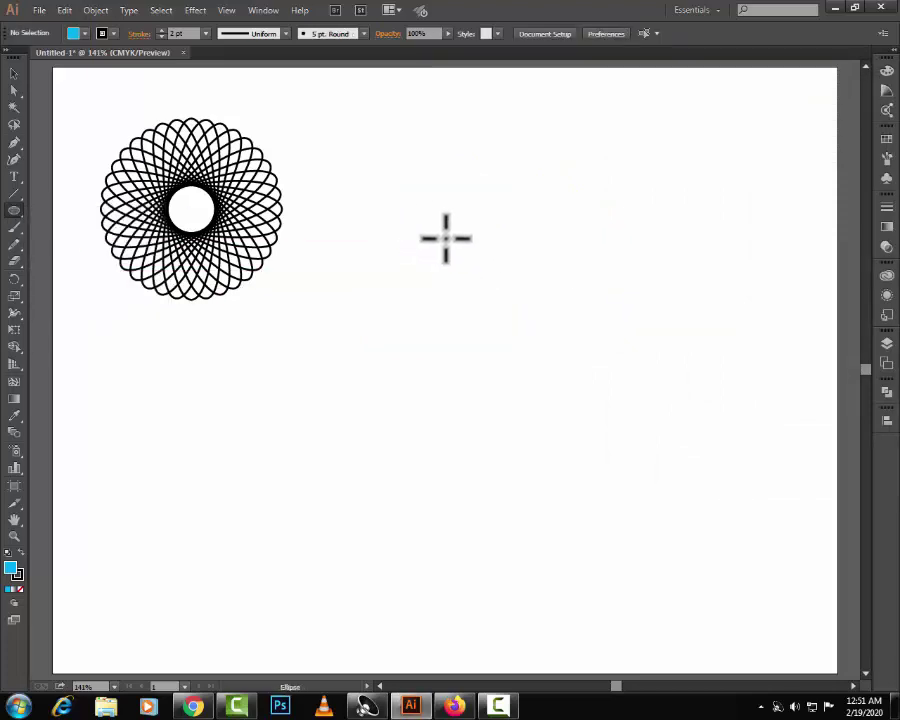
- Draw a tall narrow ellipse with its fill set to None
drag(497, 278, 533, 525)
click(84, 33)
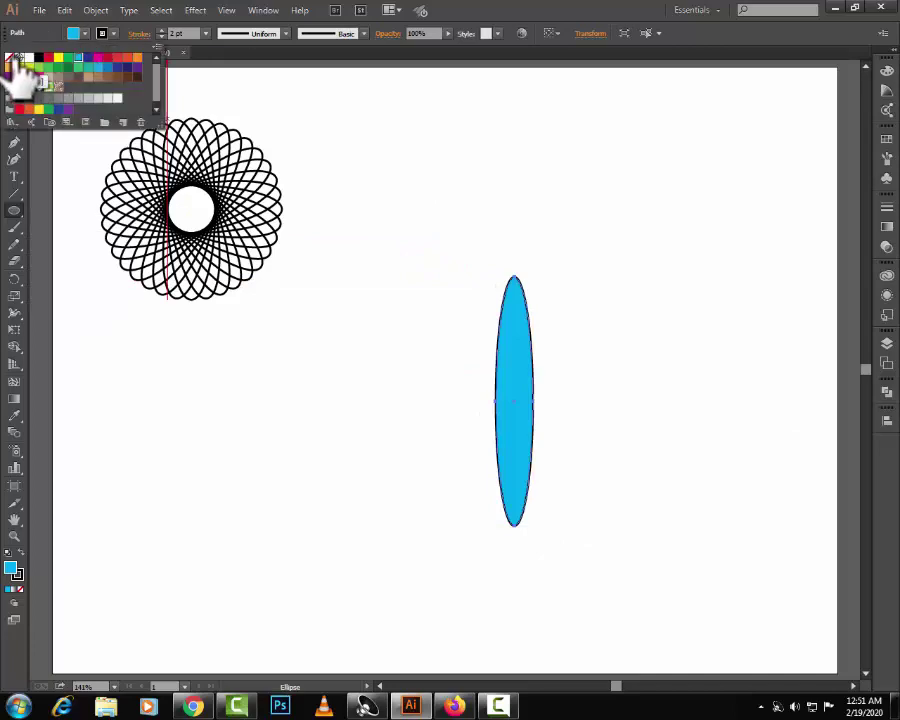
click(18, 60)
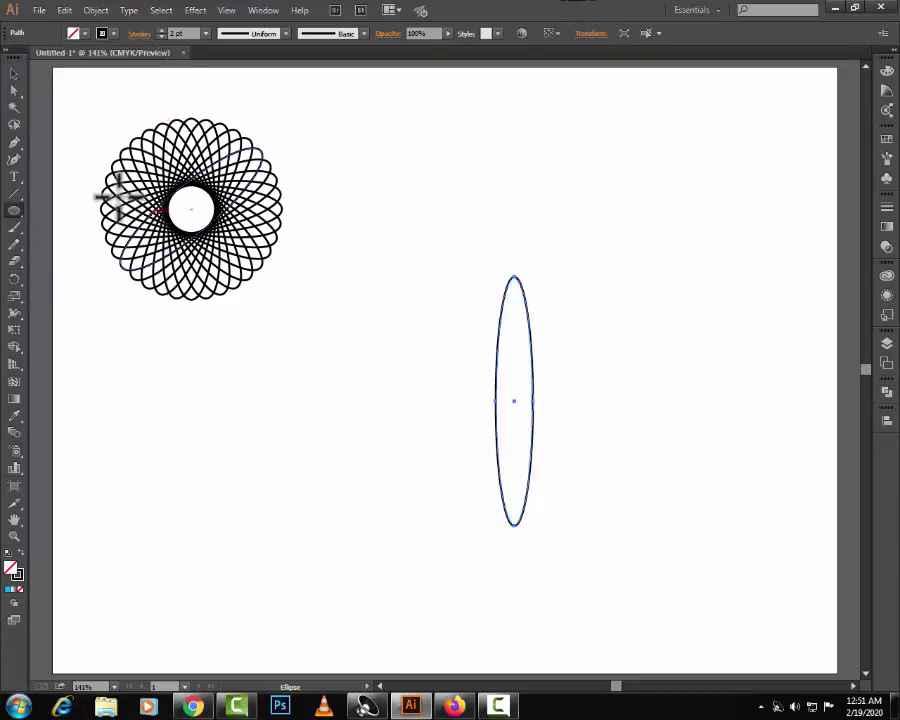
- Rotate the ellipse diagonally and add an opposite-rotated copy crossing it in an X
key(v)
drag(538, 275, 434, 261)
drag(502, 360, 528, 356)
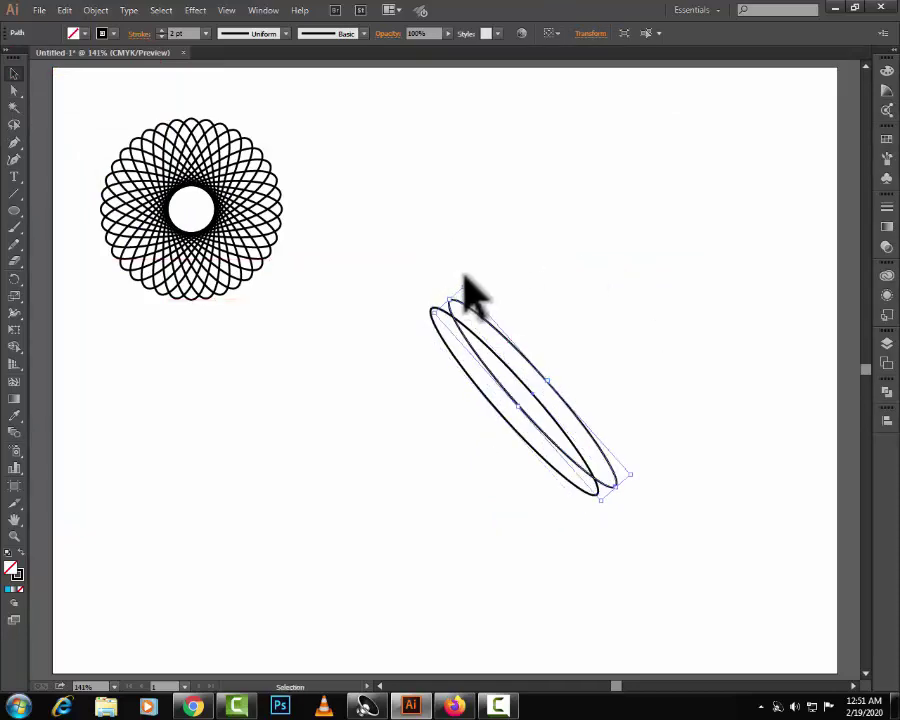
drag(464, 275, 610, 330)
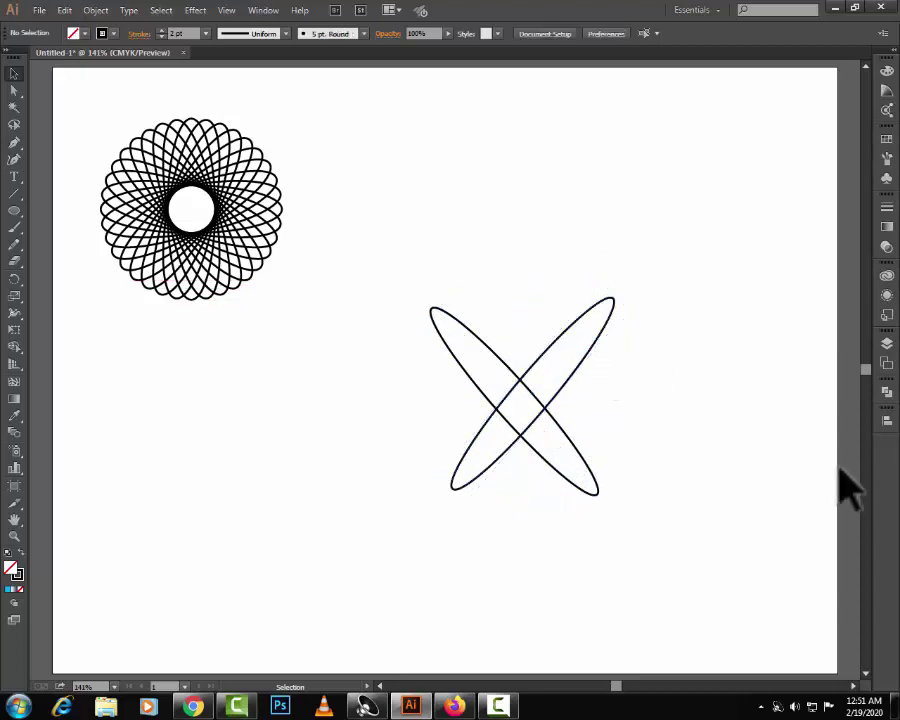
drag(840, 482, 557, 401)
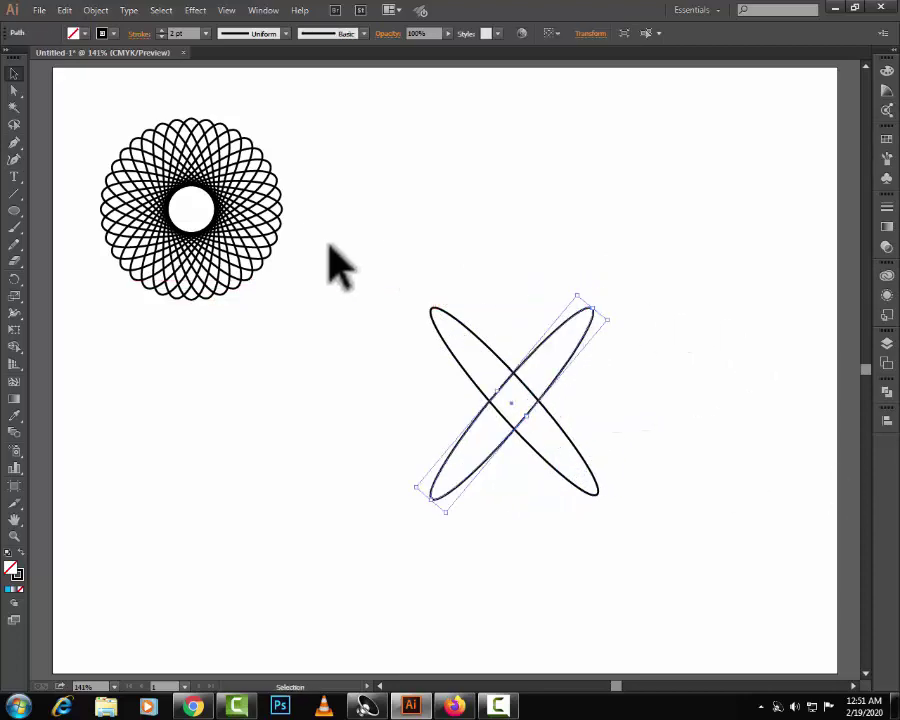
- Select both crossing ellipses and bring up Transform Each for them
drag(388, 271, 683, 536)
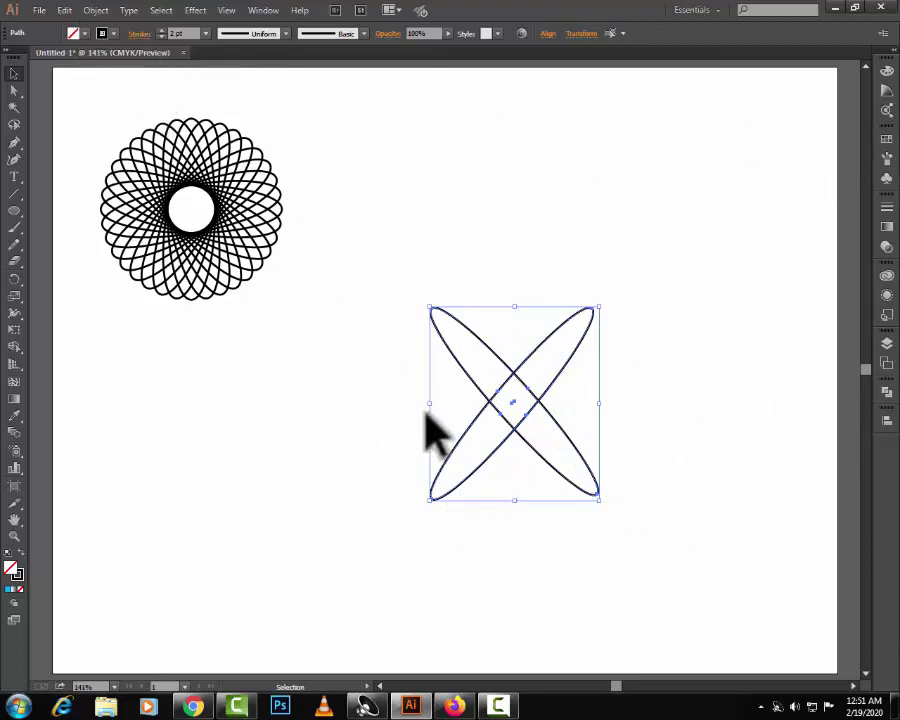
key(ctrl+shift+b)
key(ctrl+alt+shift+d)
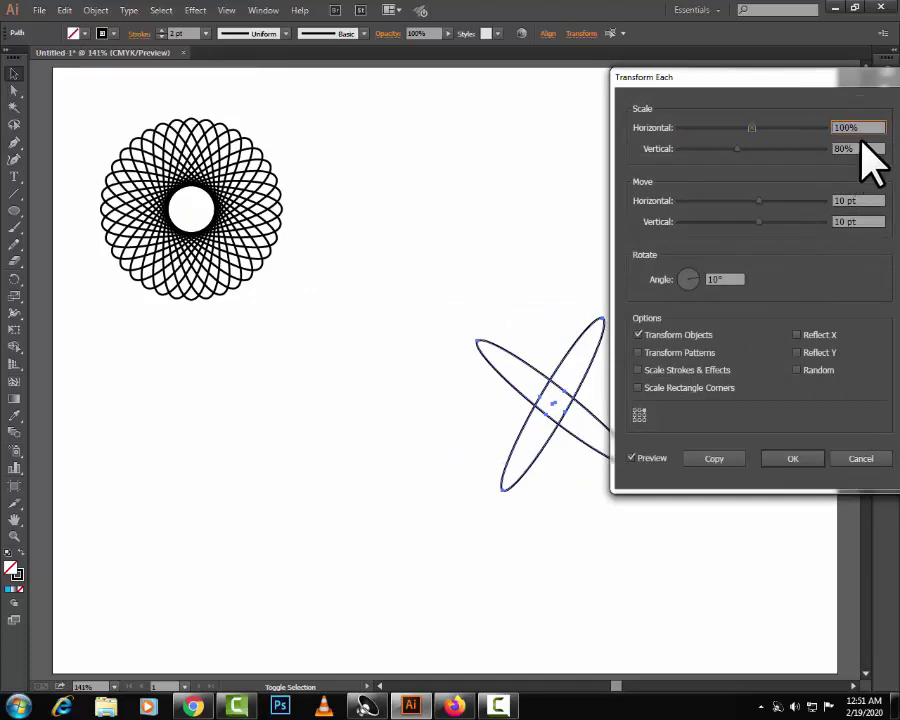
- In Transform Each, keep 100% vertical scale and set both move offsets to 0 pt
click(834, 148)
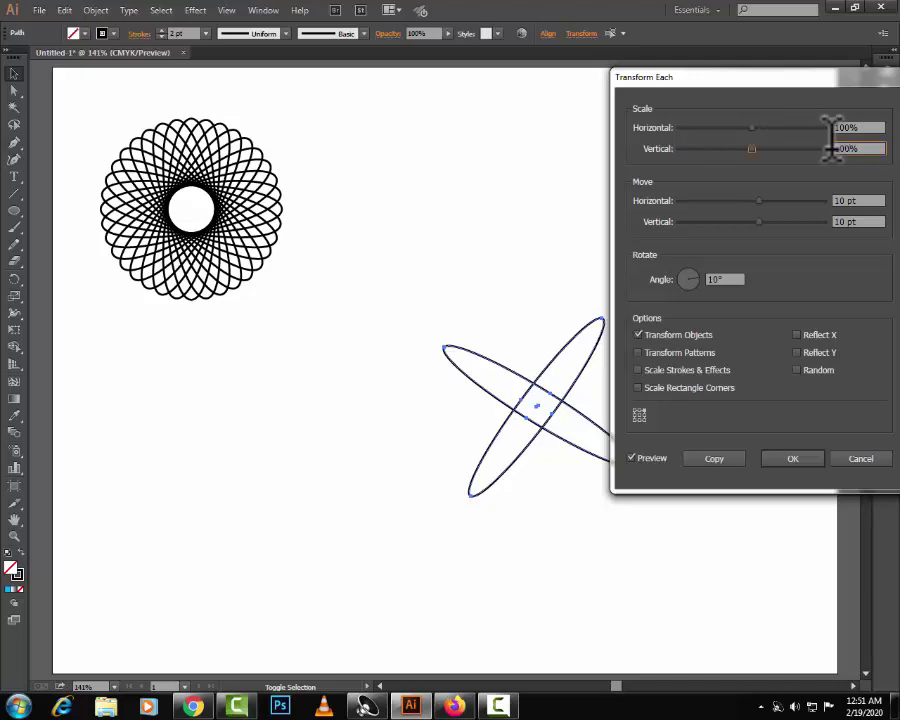
key(Tab)
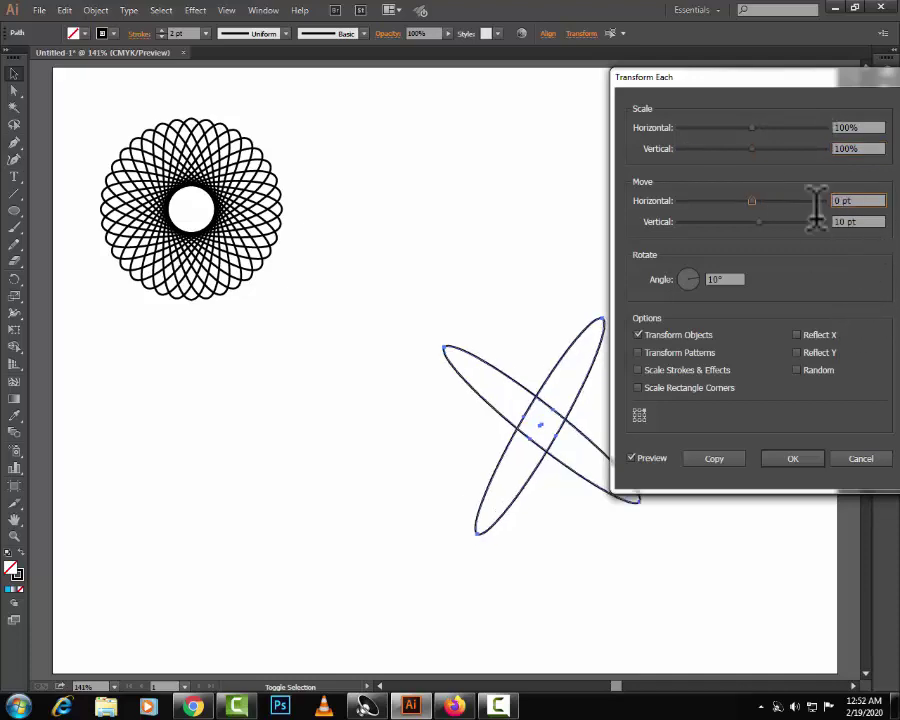
text(0)
key(Tab)
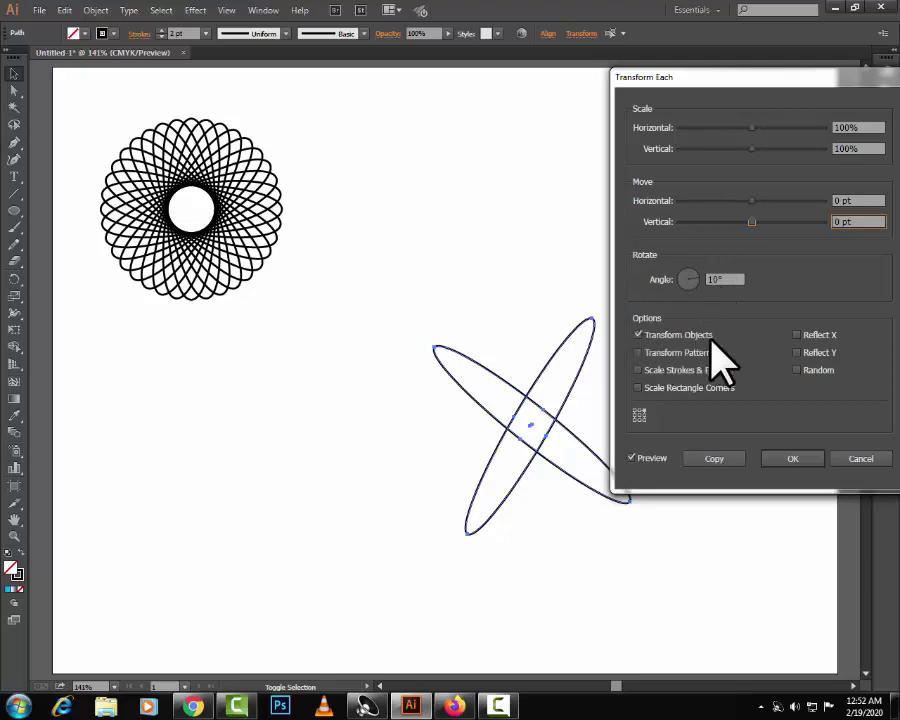
click(639, 416)
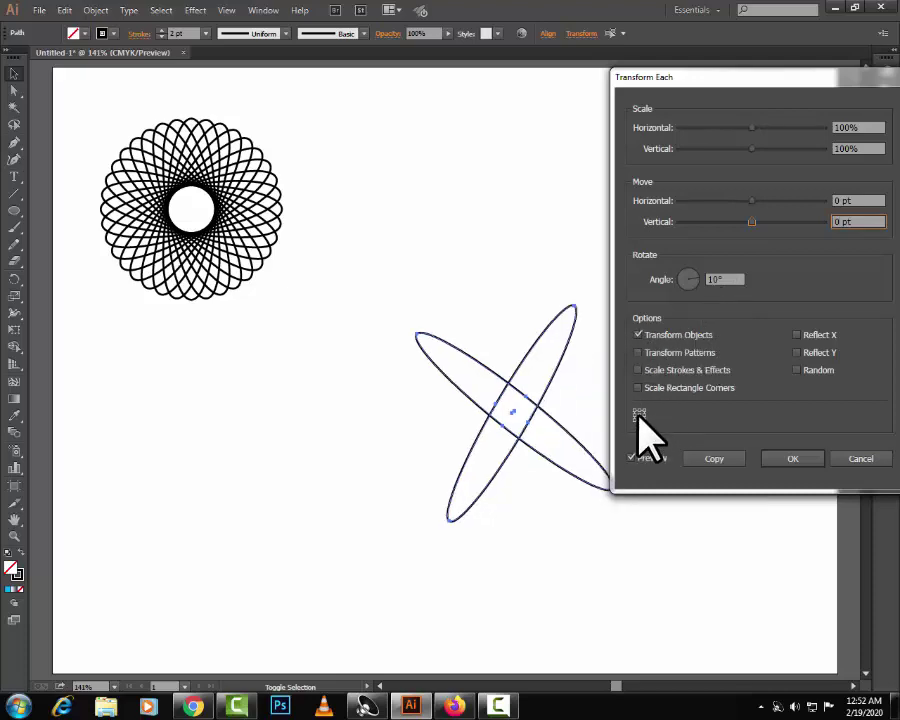
- Copy the crossed ellipses rotated 10° and repeat it three times to build a second rosette
click(716, 458)
key(ctrl+d)
key(ctrl+d)
key(ctrl+d)
key(ctrl+d)
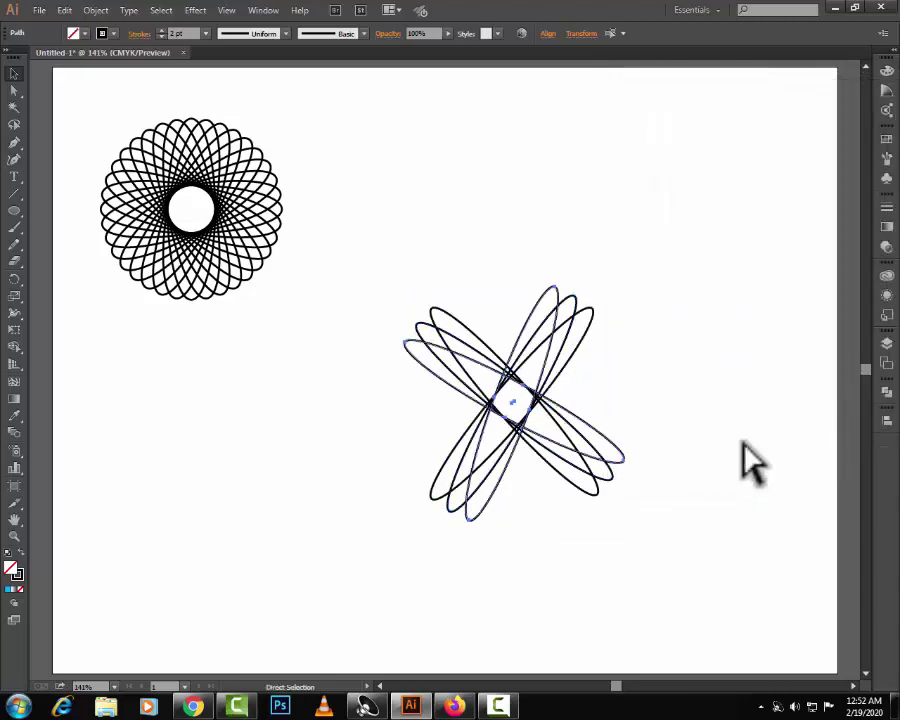
key(ctrl+d)
key(ctrl+d)
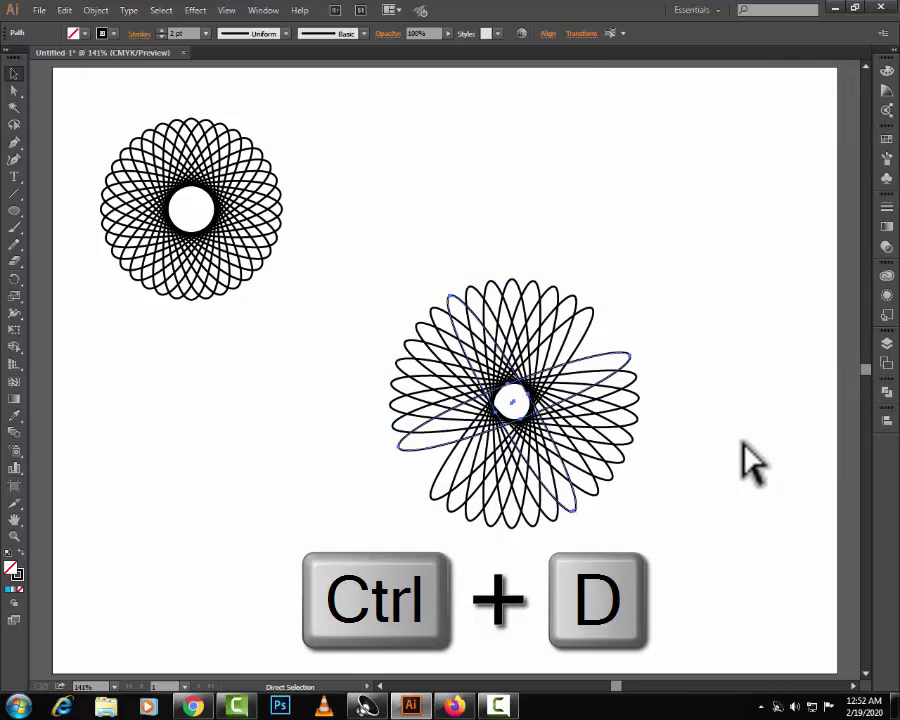
key(ctrl+d)
- Select the new right-hand rosette and delete it
key(v)
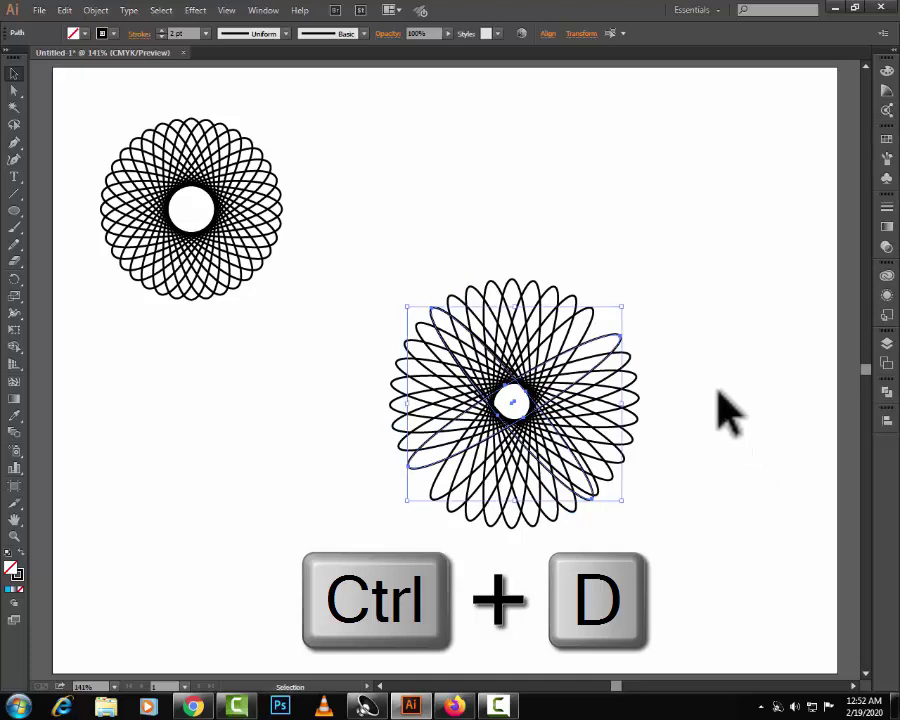
drag(410, 286, 620, 488)
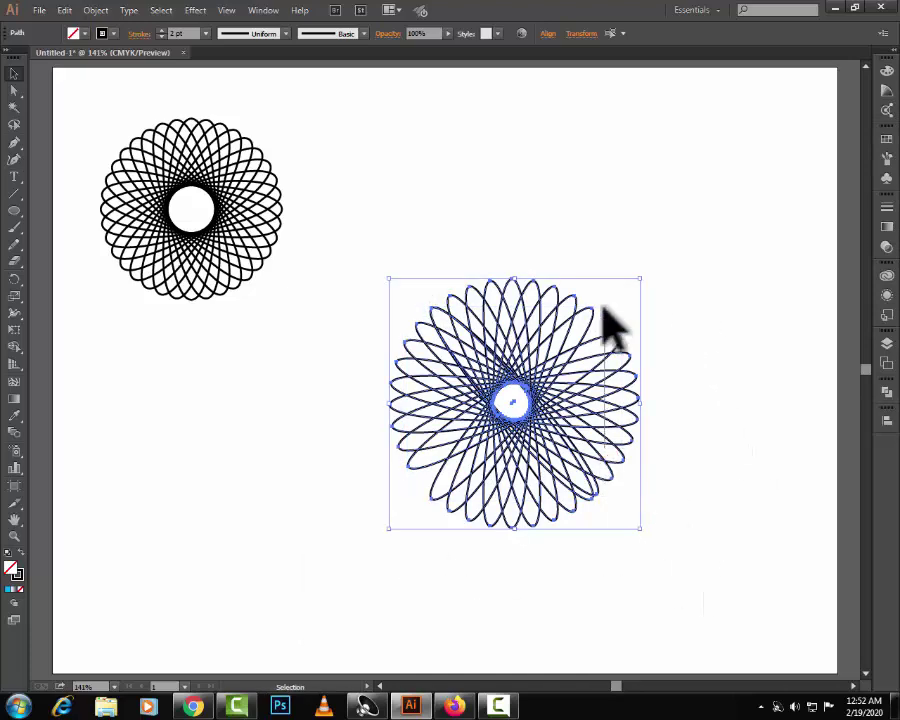
key(Delete)
- Delete the left rosette and draw a four-sided diamond polygon on the empty canvas
click(252, 284)
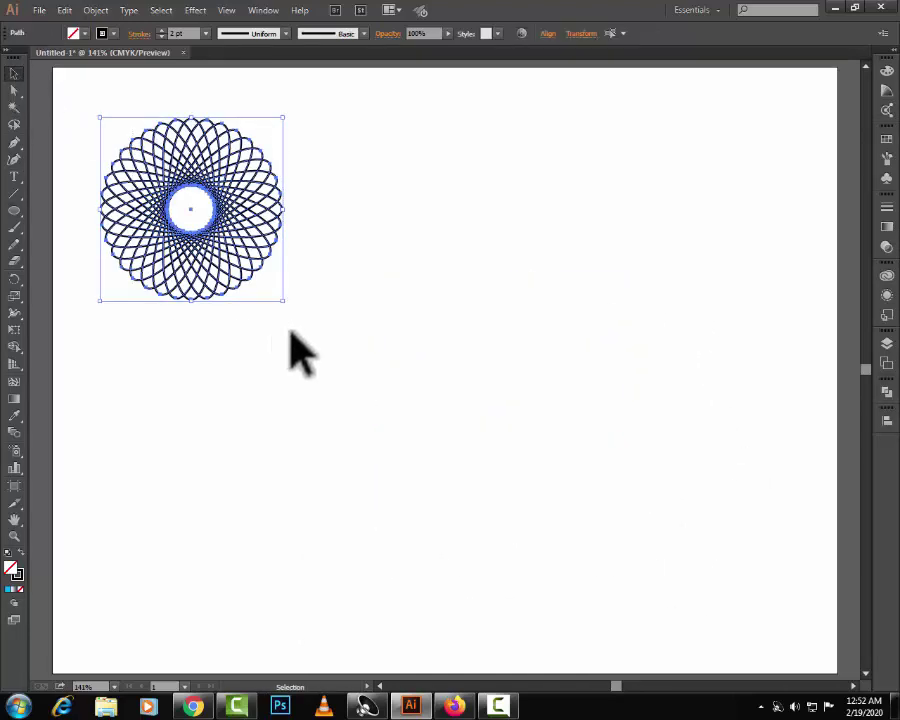
key(Delete)
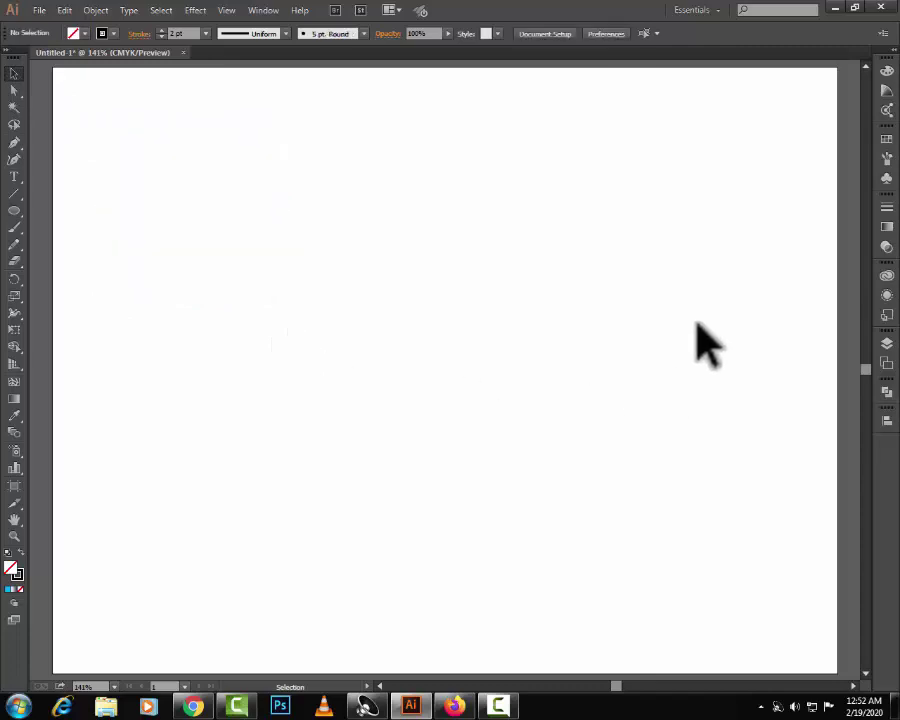
click(20, 214)
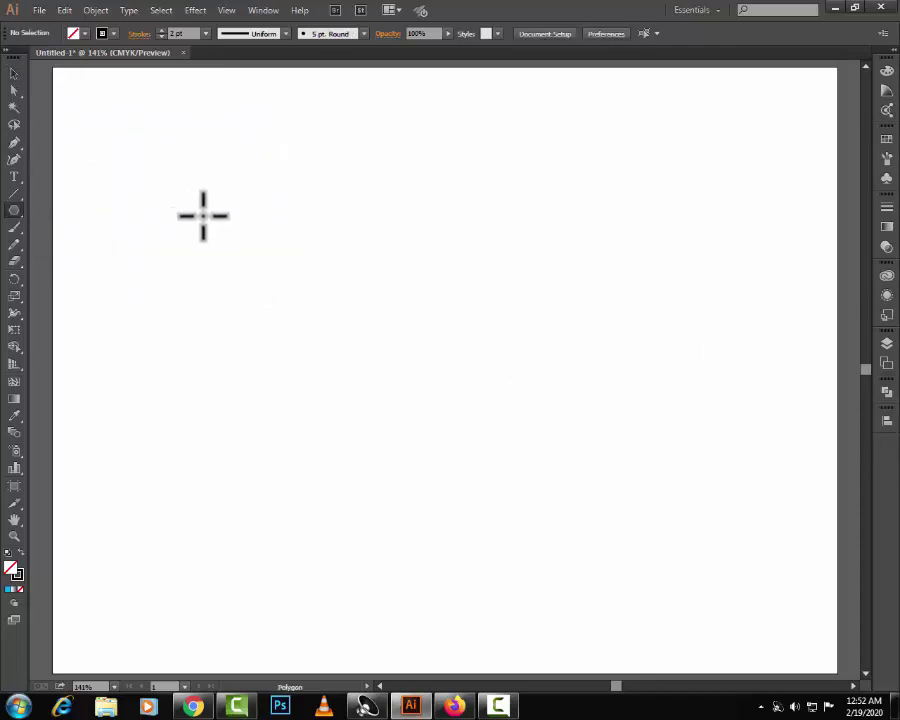
drag(213, 218, 282, 338)
key(Down)
key(Down)
key(space)
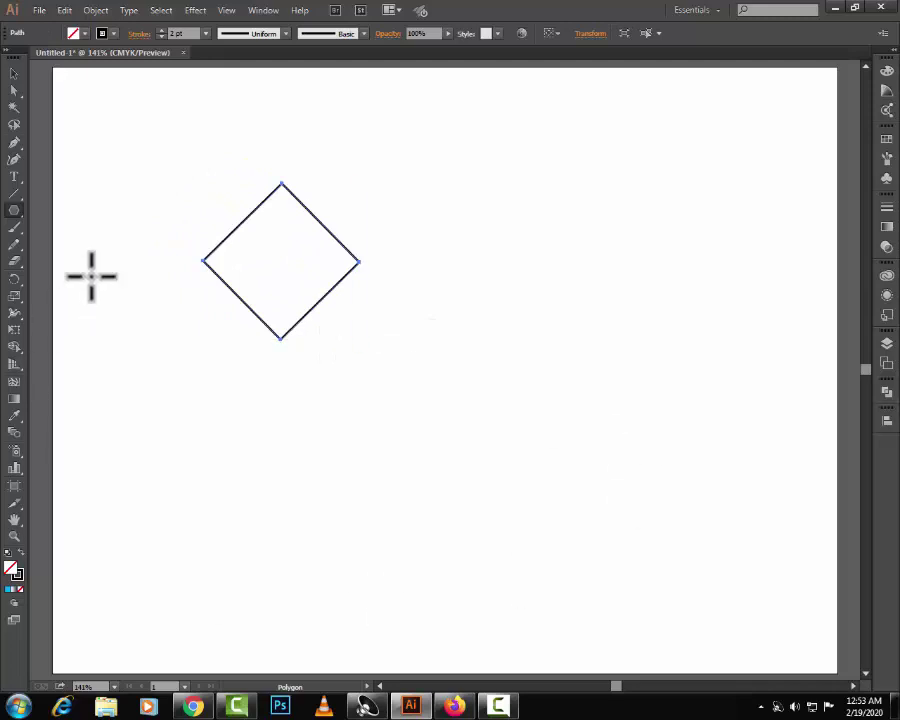
click(96, 10)
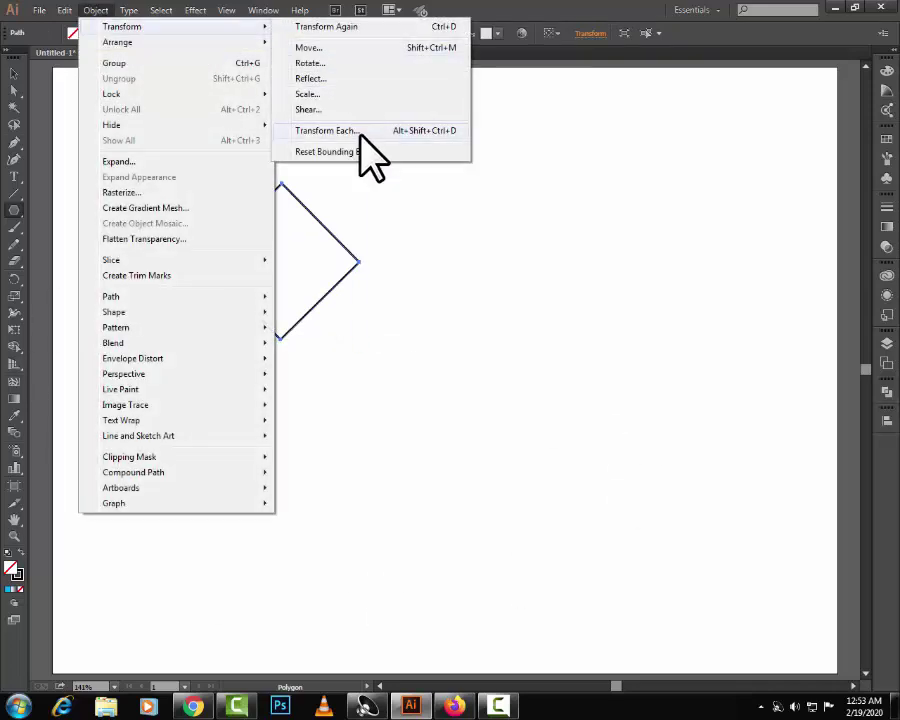
- In Transform Each, set horizontal and vertical scale to 90% with a 45° angle
click(362, 132)
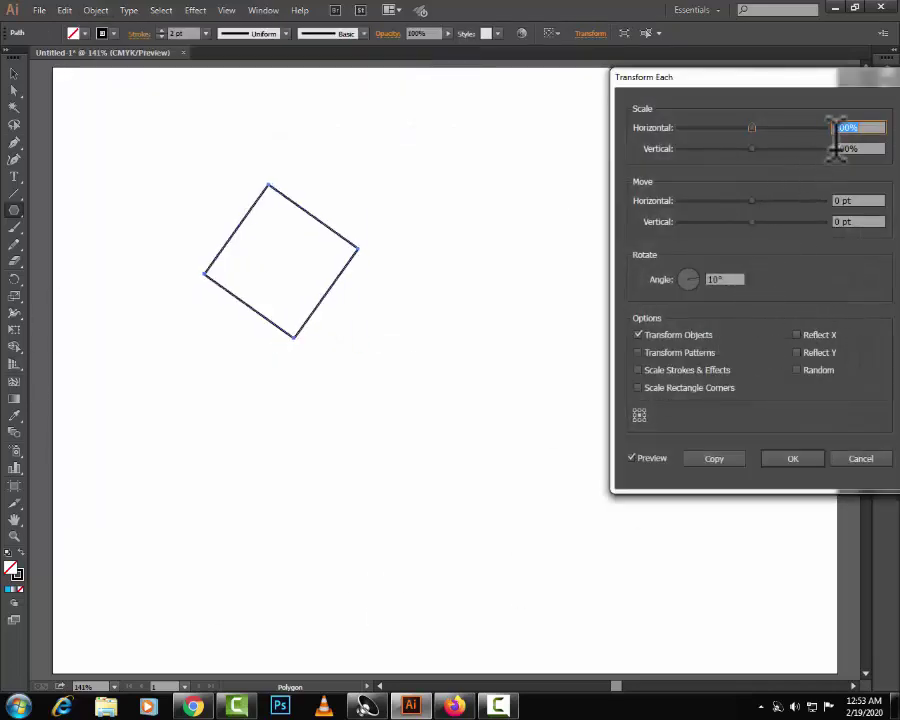
text(90)
key(Tab)
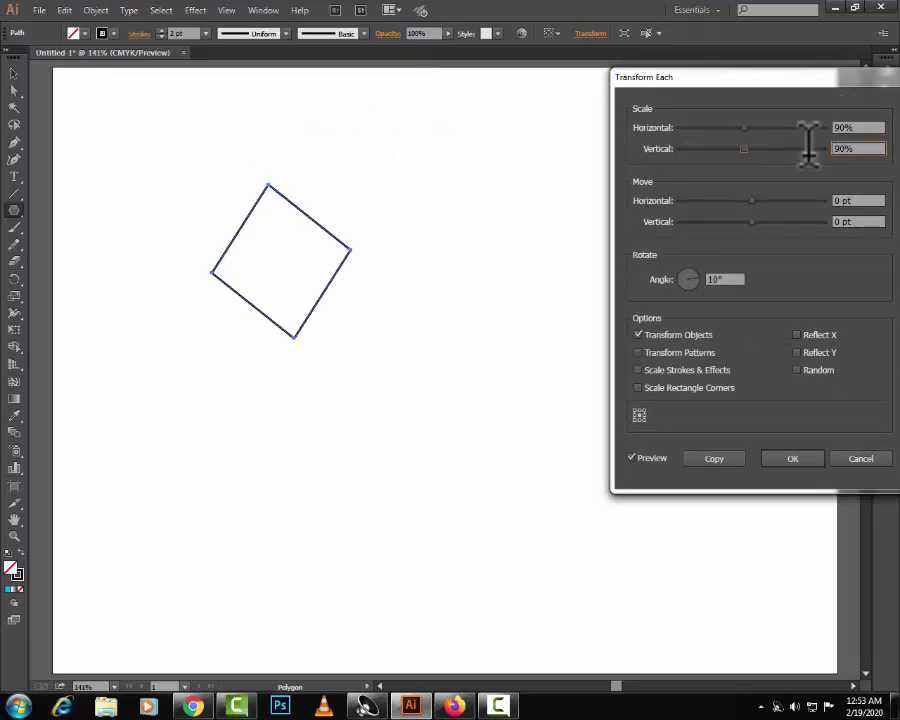
click(716, 279)
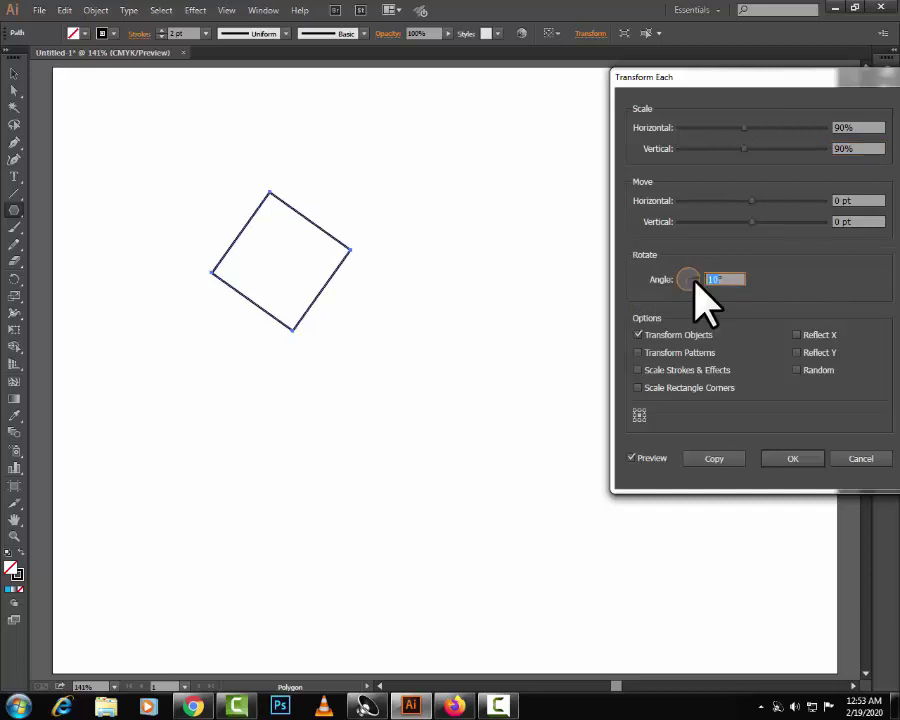
click(632, 458)
click(631, 457)
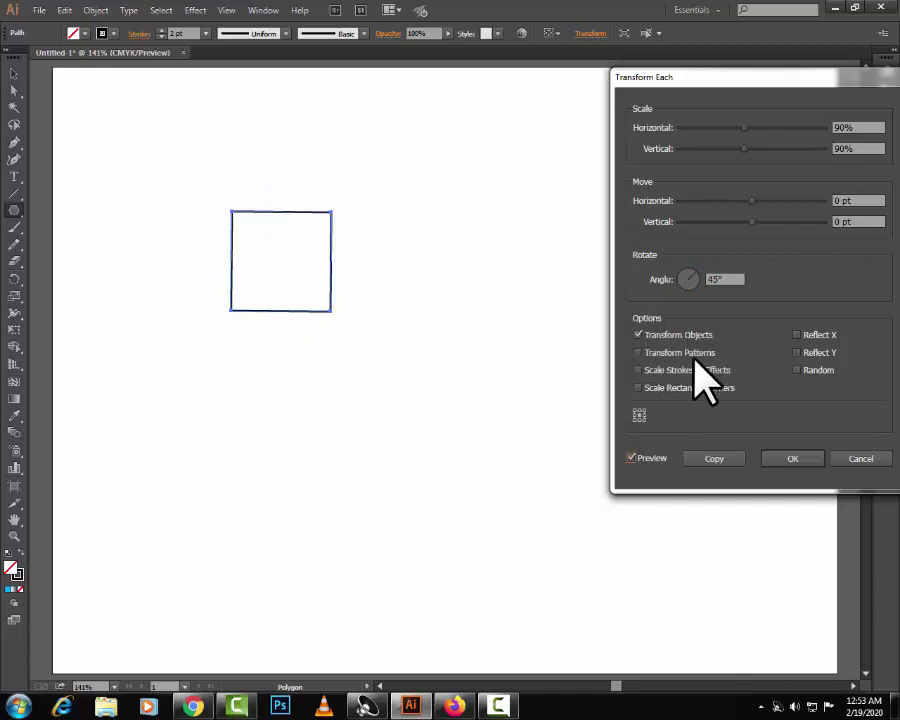
- Make a scaled, rotated copy, repeat it three times into nested squares, then deselect
click(716, 459)
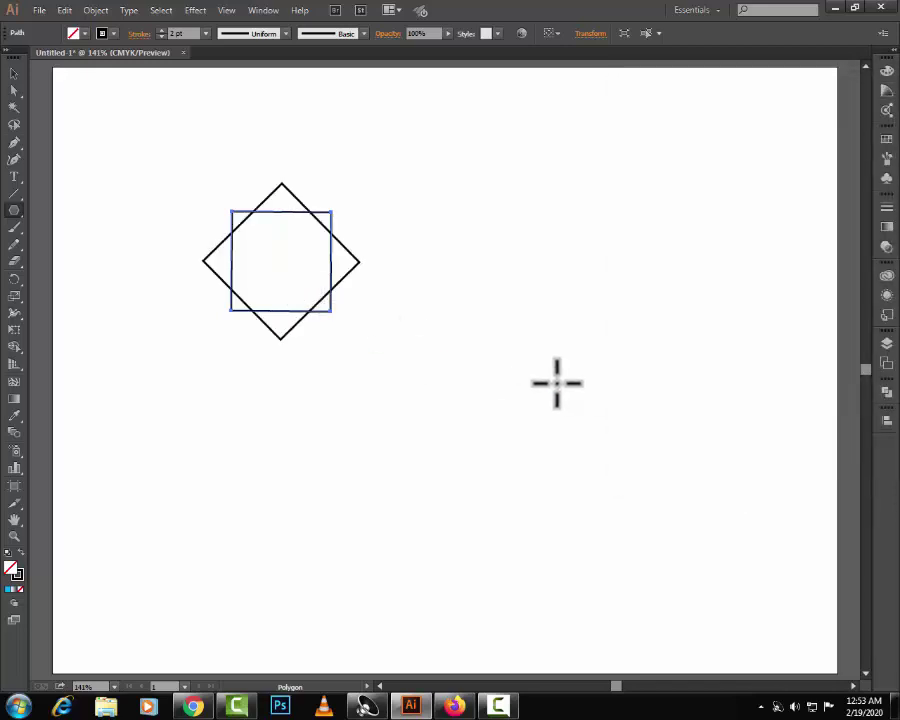
key(ctrl+d)
key(ctrl+d)
key(ctrl+d)
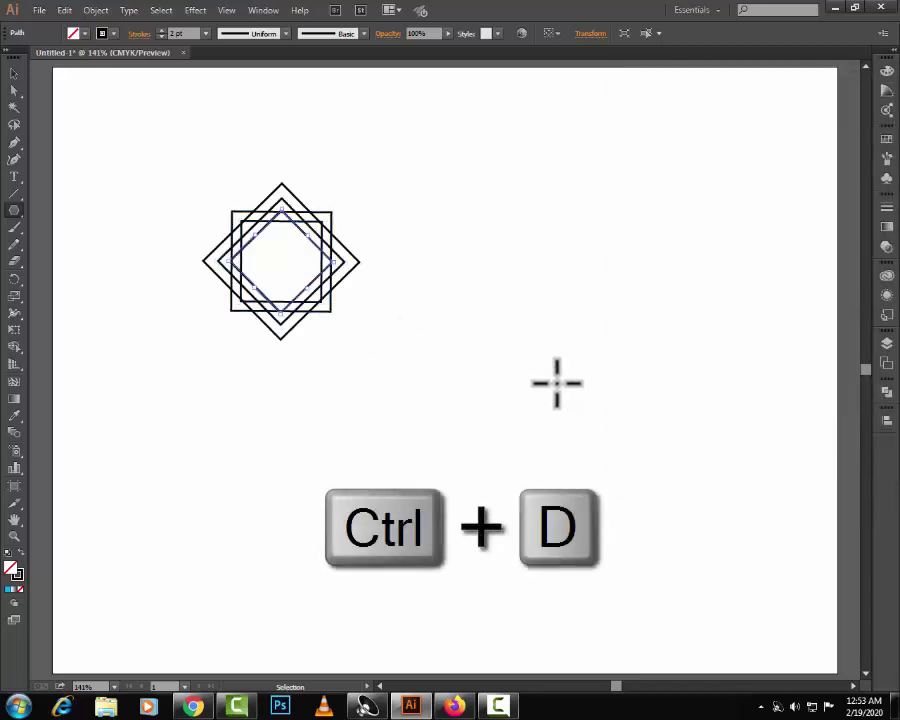
key(ctrl+d)
key(ctrl+d)
key(ctrl+d)
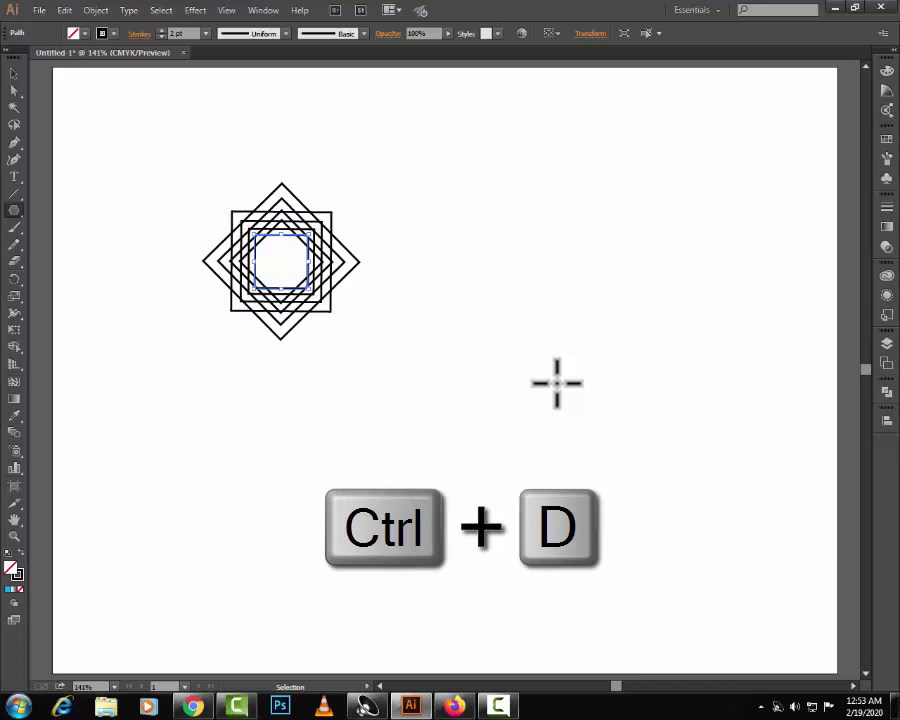
key(ctrl+d)
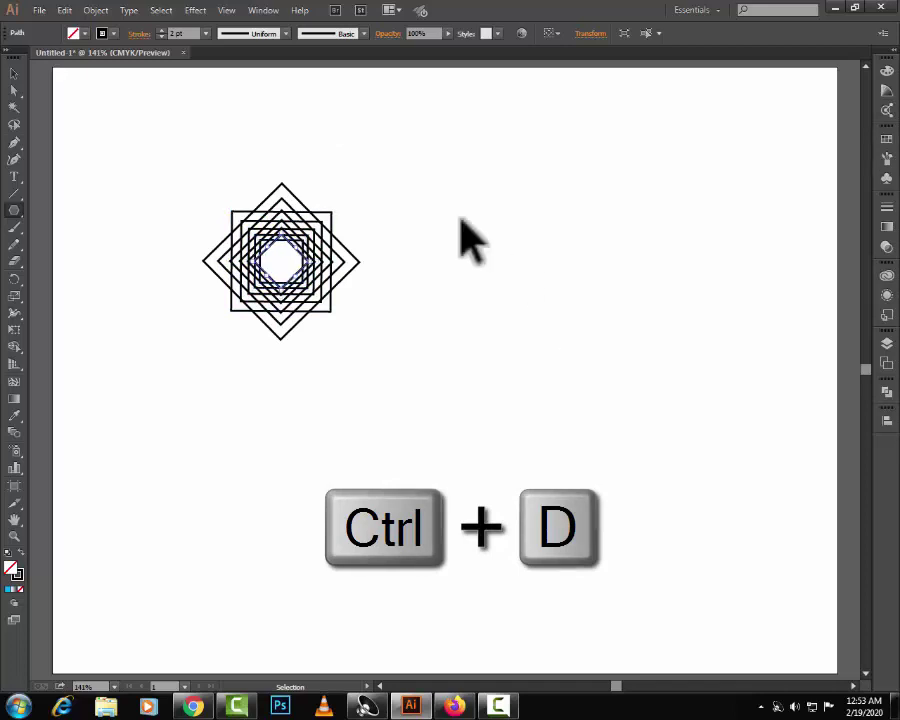
click(14, 73)
click(540, 640)
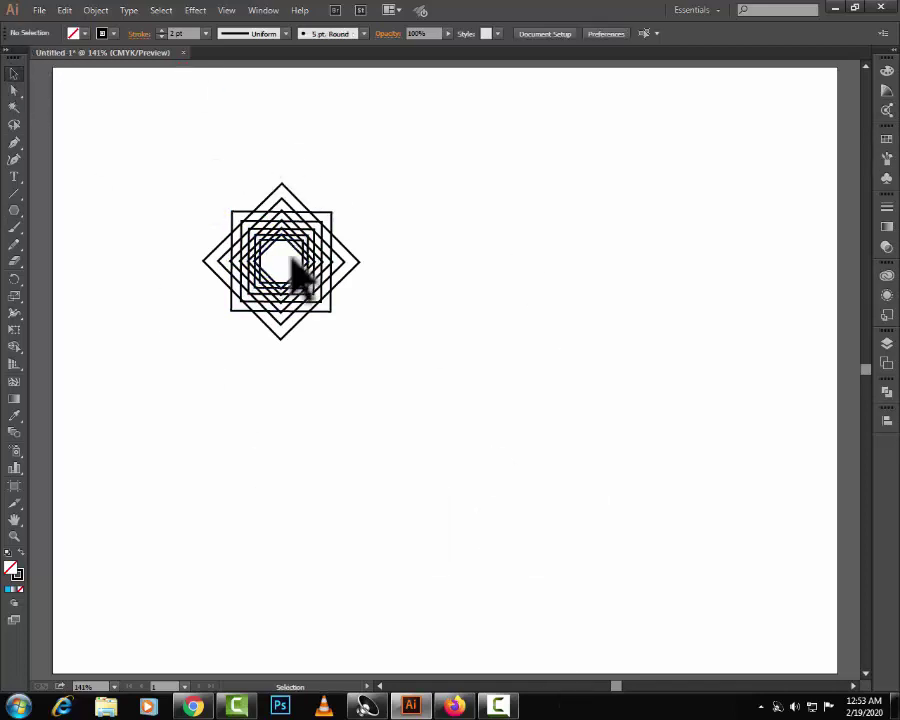
- Draw a new diamond polygon, remove the stray duplicate, and select the remaining diamond
mouse_move(289, 256)
mouse_down()
mouse_move(307, 311)
mouse_move(287, 323)
mouse_up()
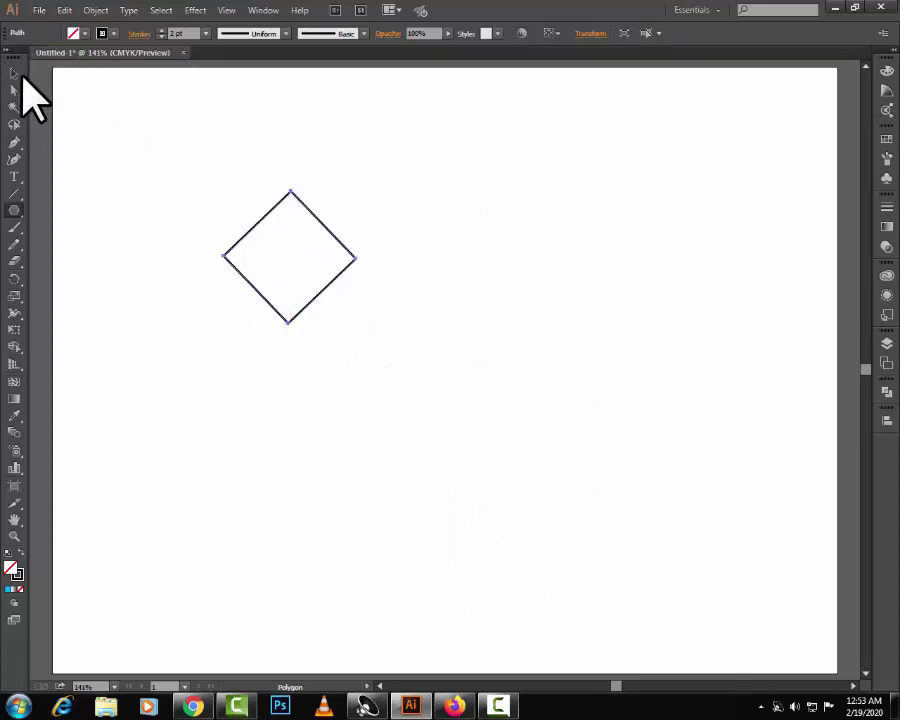
click(14, 73)
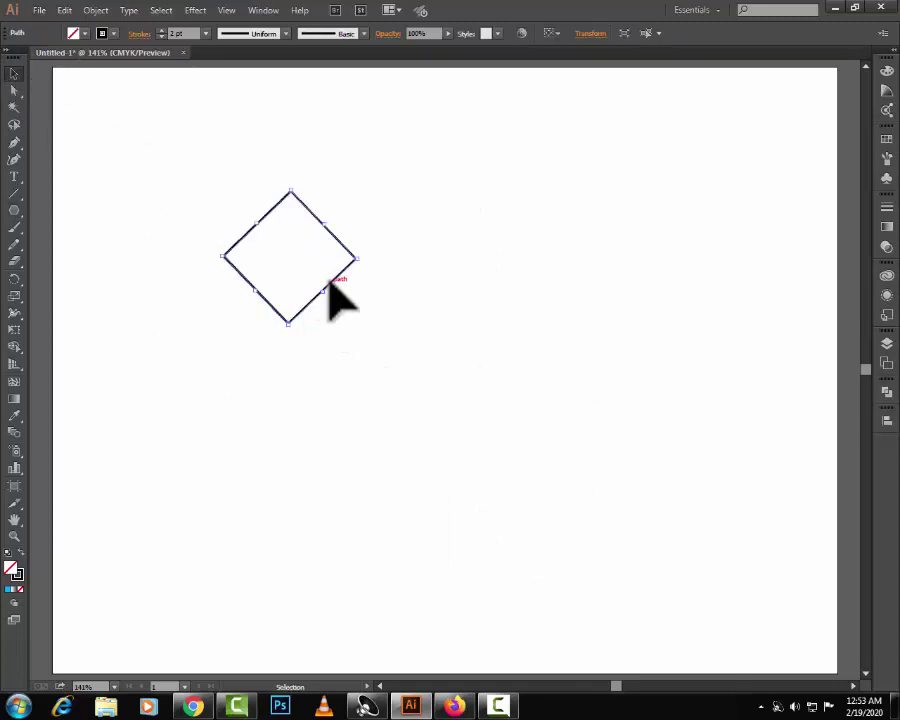
drag(333, 285, 467, 288)
key(Delete)
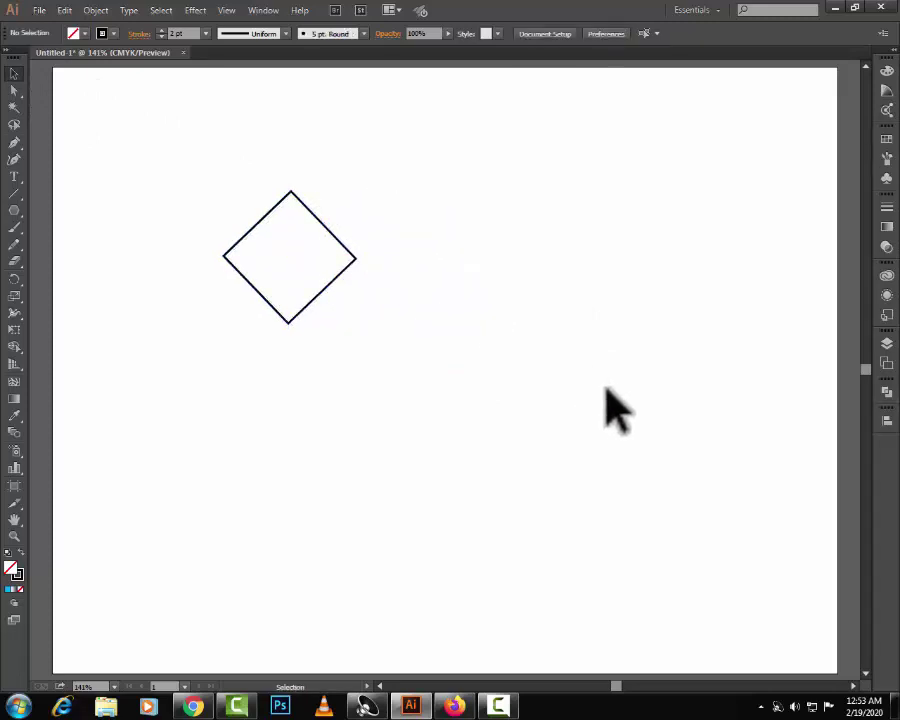
drag(206, 185, 481, 381)
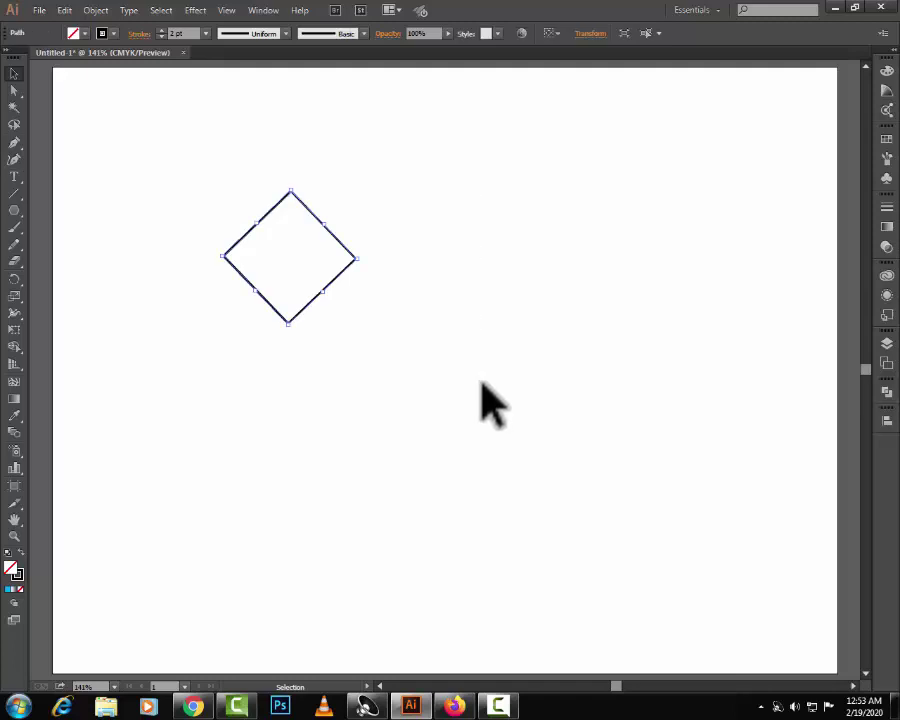
- Reopen Transform Each with 100% vertical scale, 0° angle, and Preview turned off
key(ctrl+shift+alt+d)
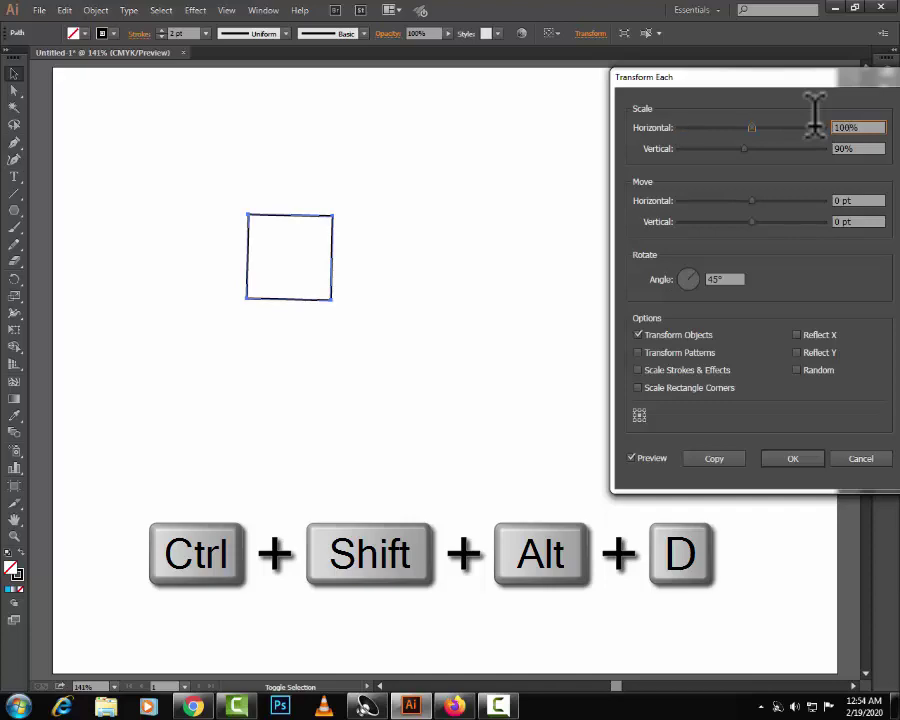
double_click(845, 148)
text(100)
key(Tab)
key(Tab)
key(Tab)
text(0)
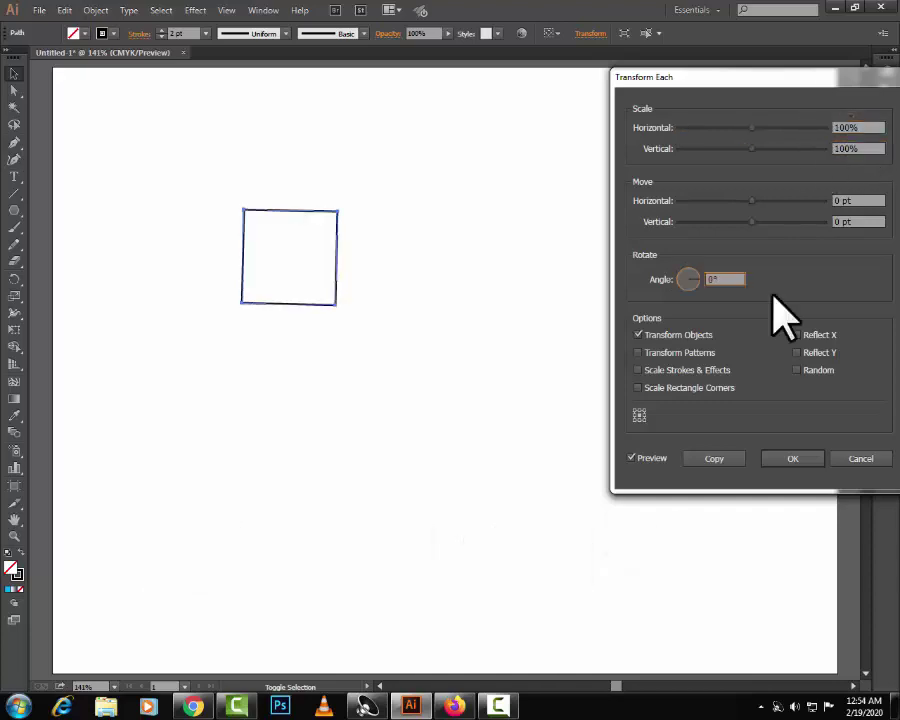
click(631, 458)
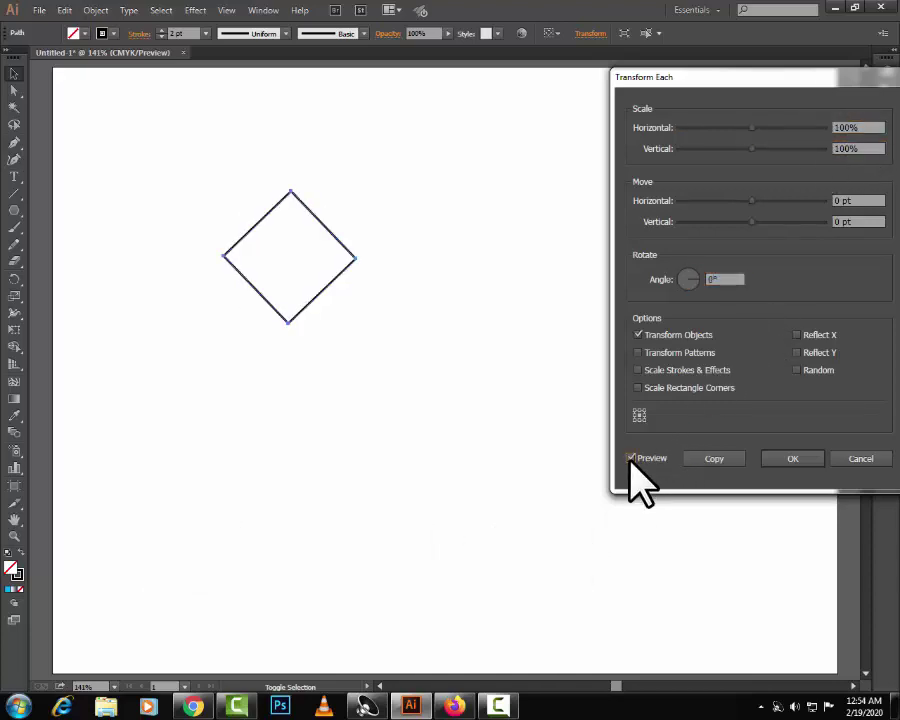
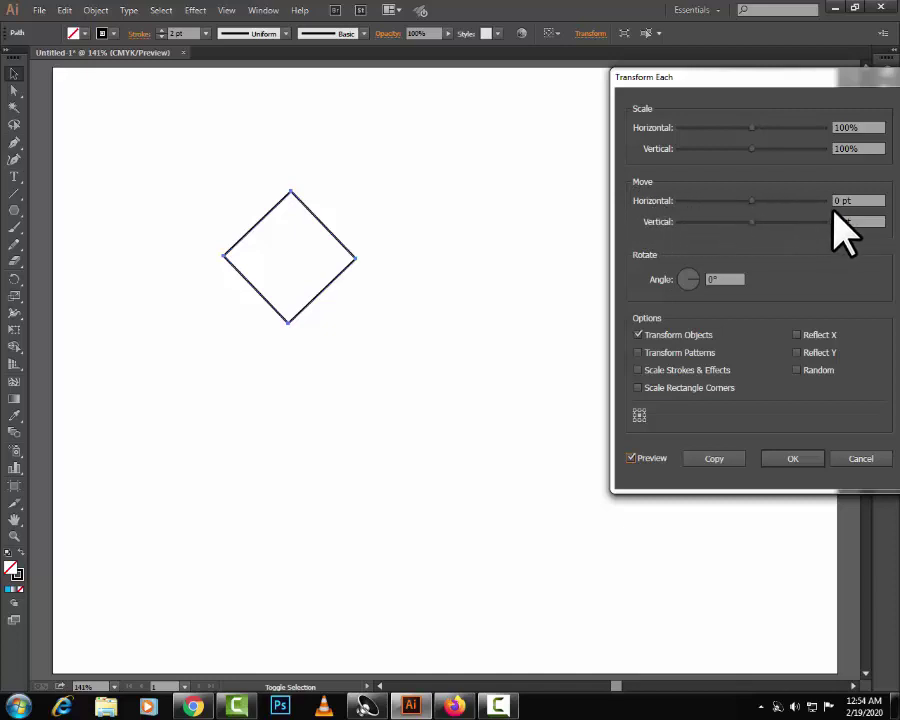
- Copy the diamond with Transform Each using Reflect X and 0 pt move, making a mirrored twin to its right
click(752, 201)
drag(762, 201, 763, 201)
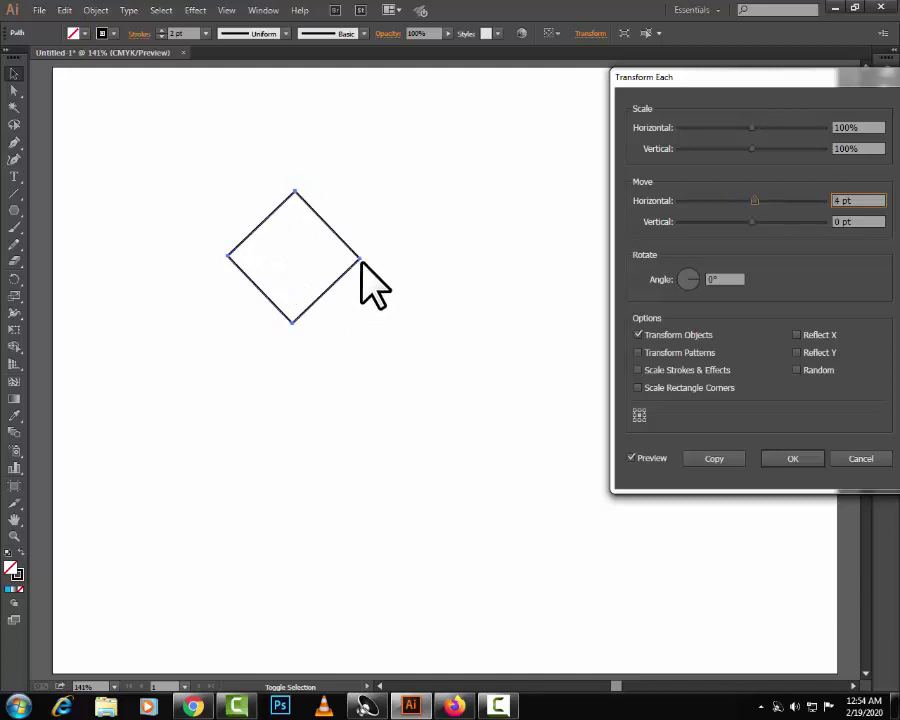
click(796, 335)
key(space)
drag(755, 201, 752, 201)
click(797, 335)
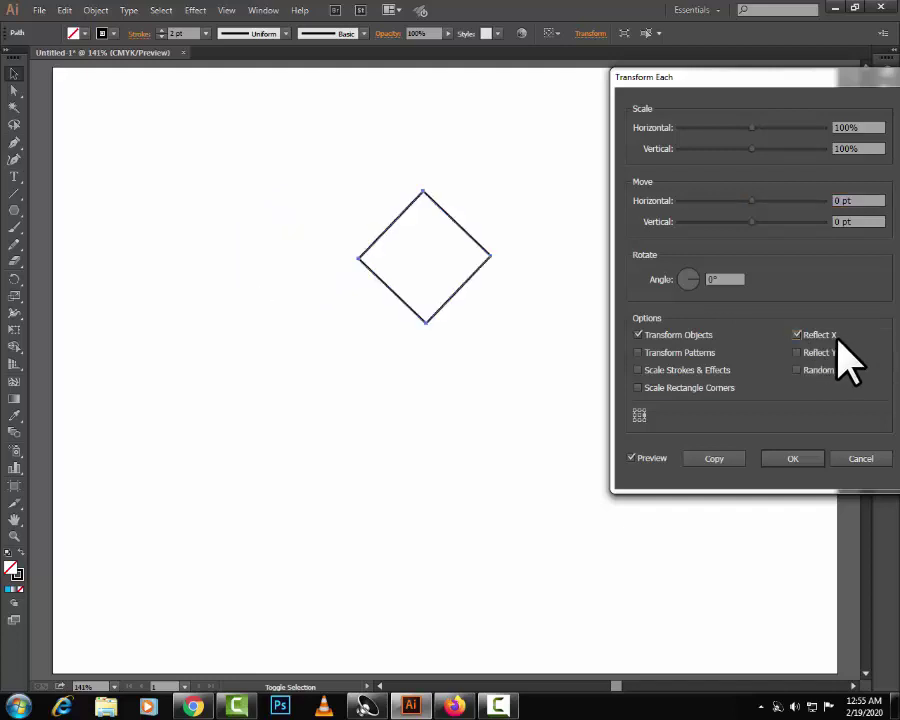
click(634, 459)
click(633, 459)
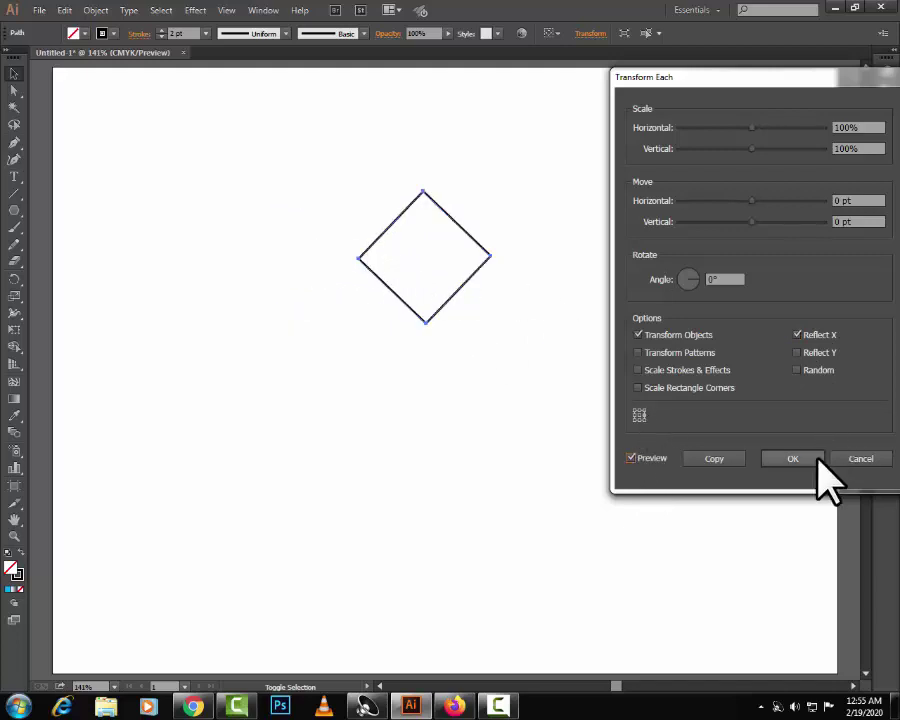
click(728, 458)
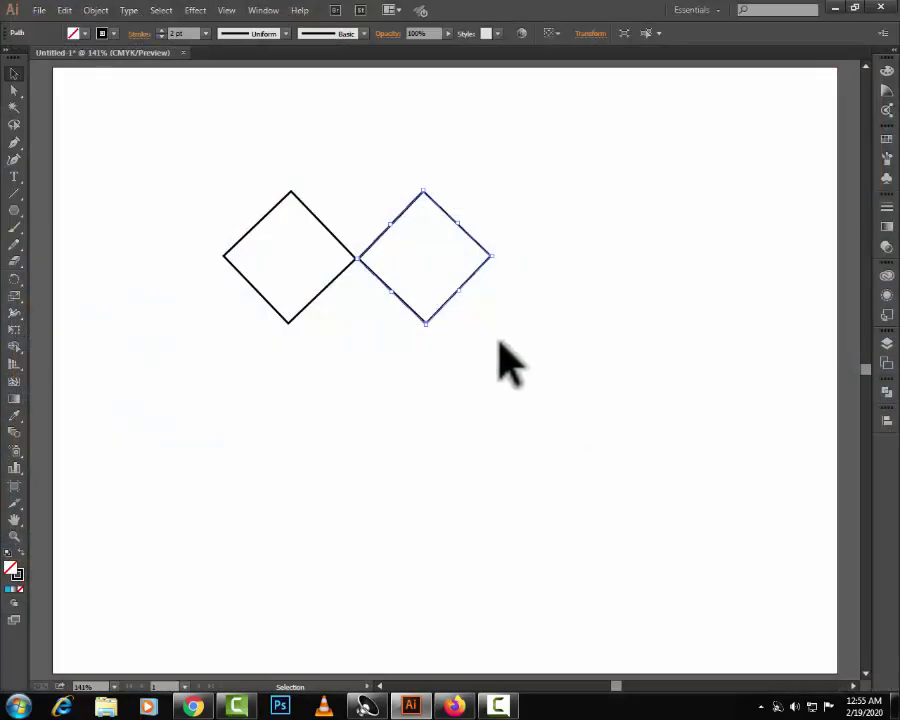
- Repeat the mirrored copy twice for four touching diamonds, then select the whole row
key(ctrl+d)
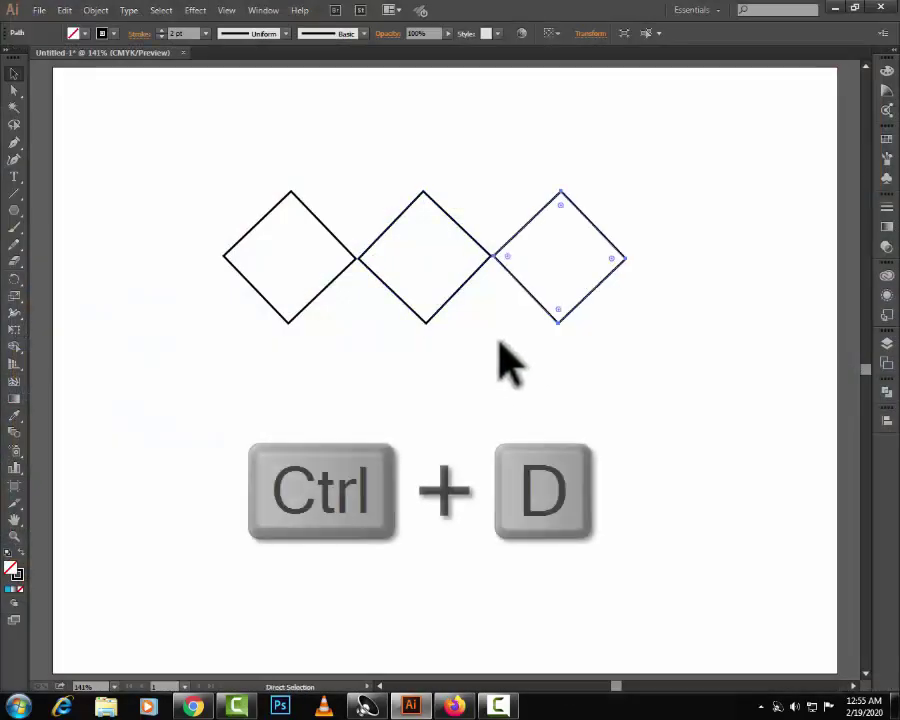
key(ctrl+d)
click(14, 74)
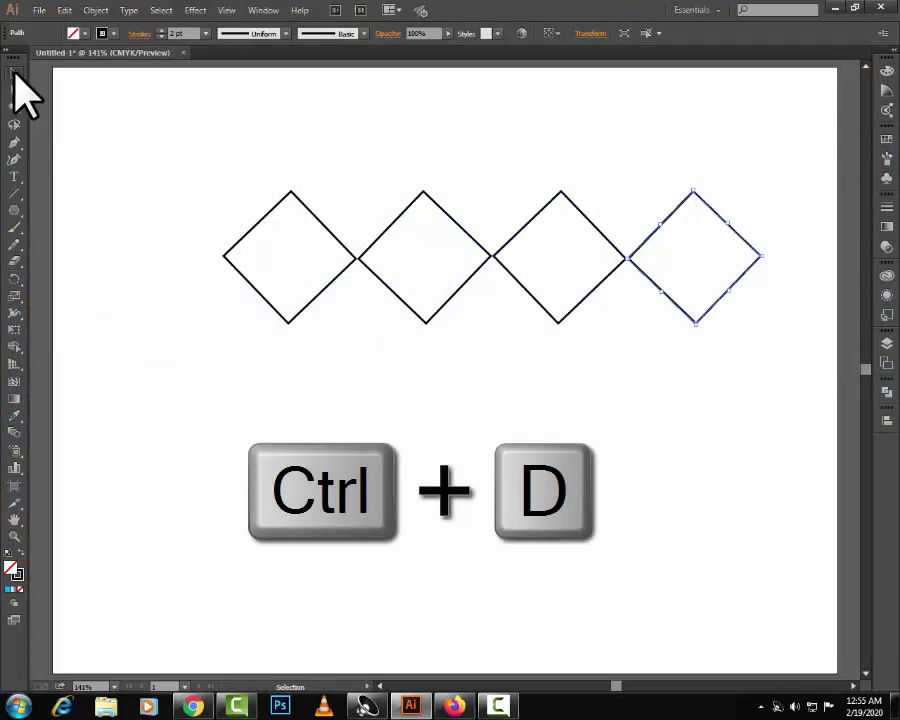
drag(237, 208, 554, 268)
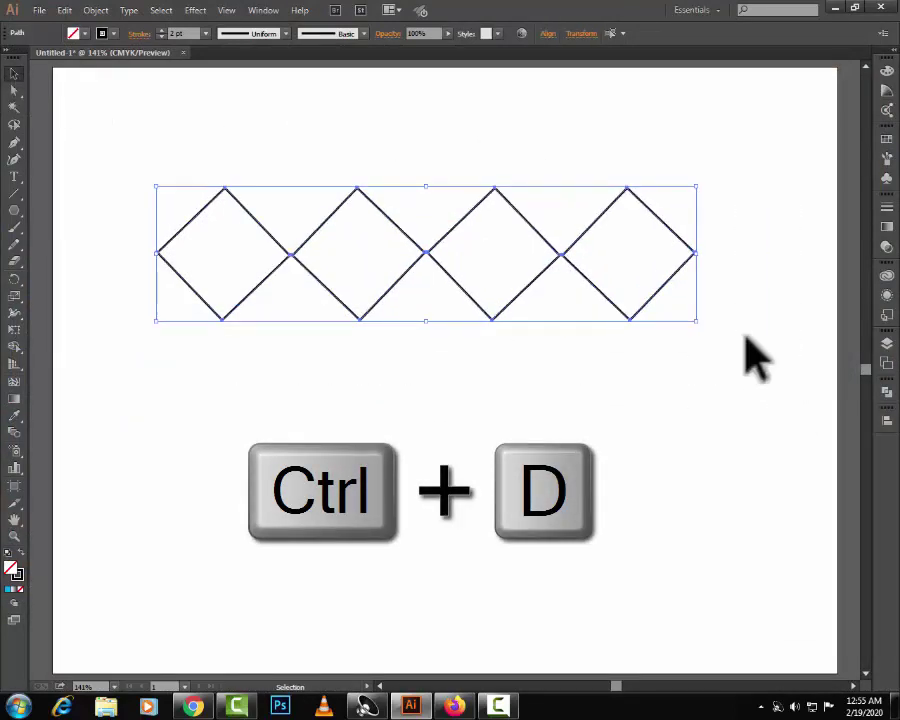
click(518, 241)
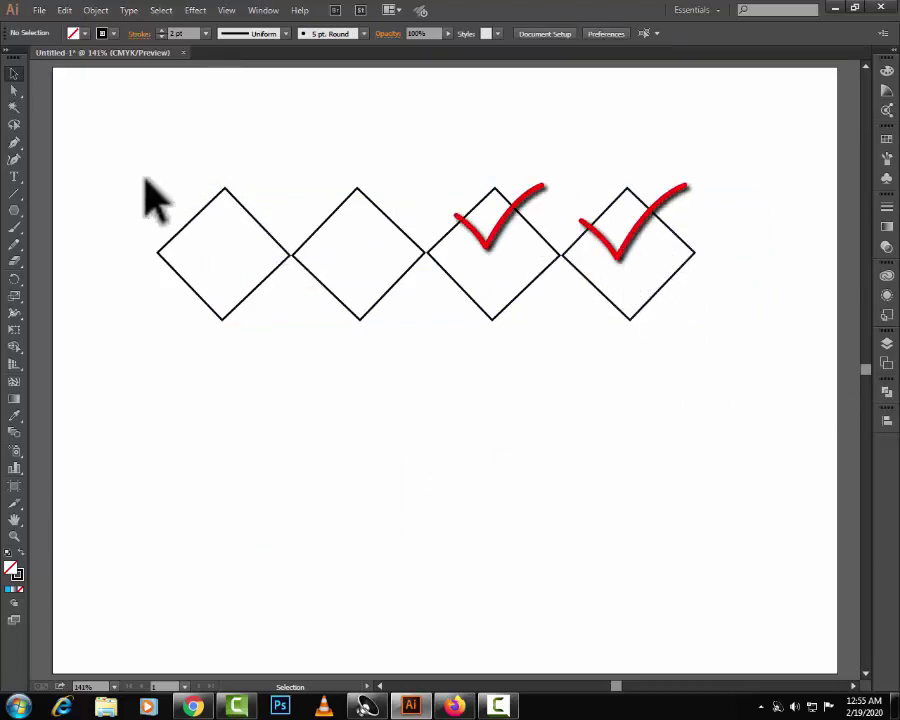
drag(129, 171, 745, 325)
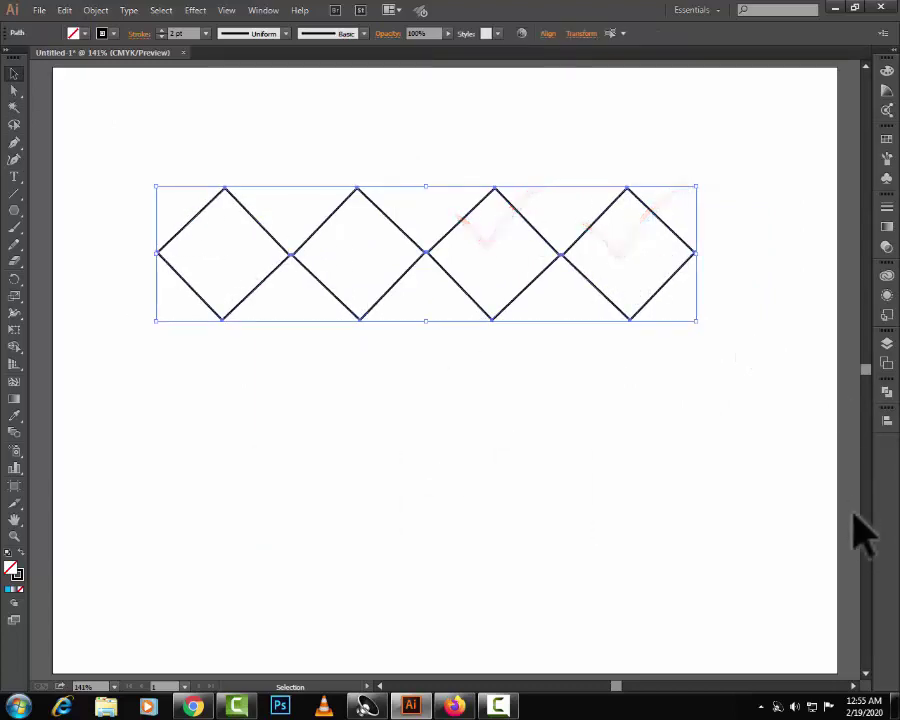
- Copy the diamond row below itself with Reflect Y, repeat for a third row, and select the grid
key(a)
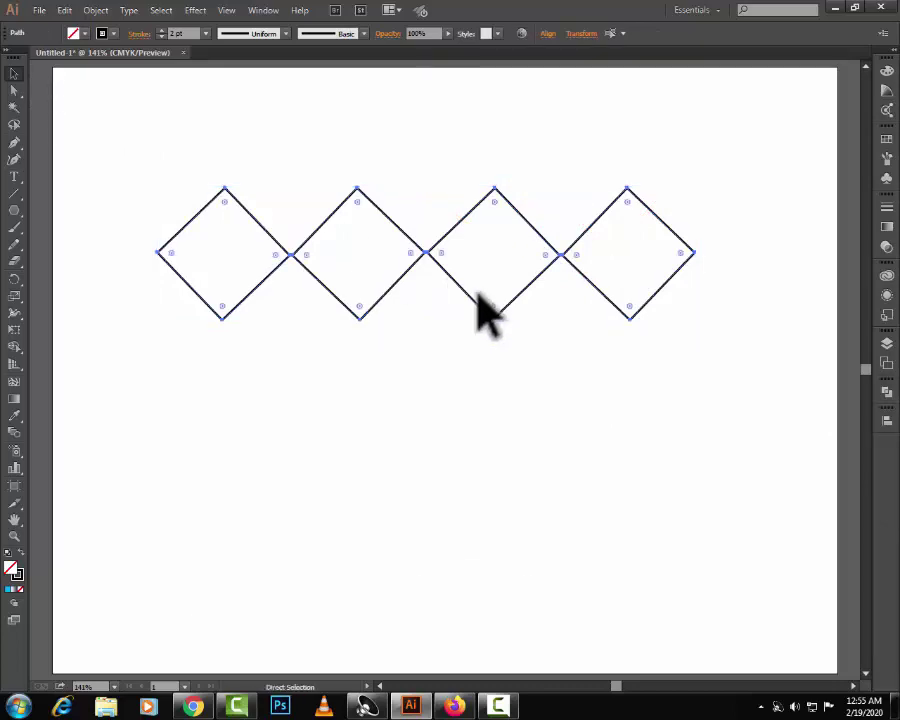
key(ctrl+shift+alt+d)
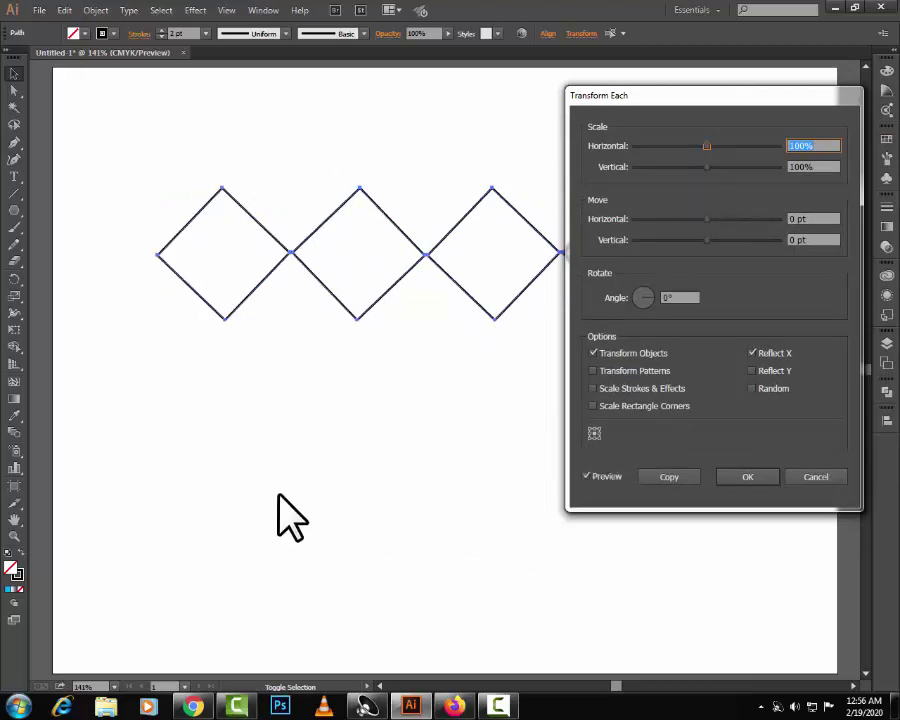
click(755, 371)
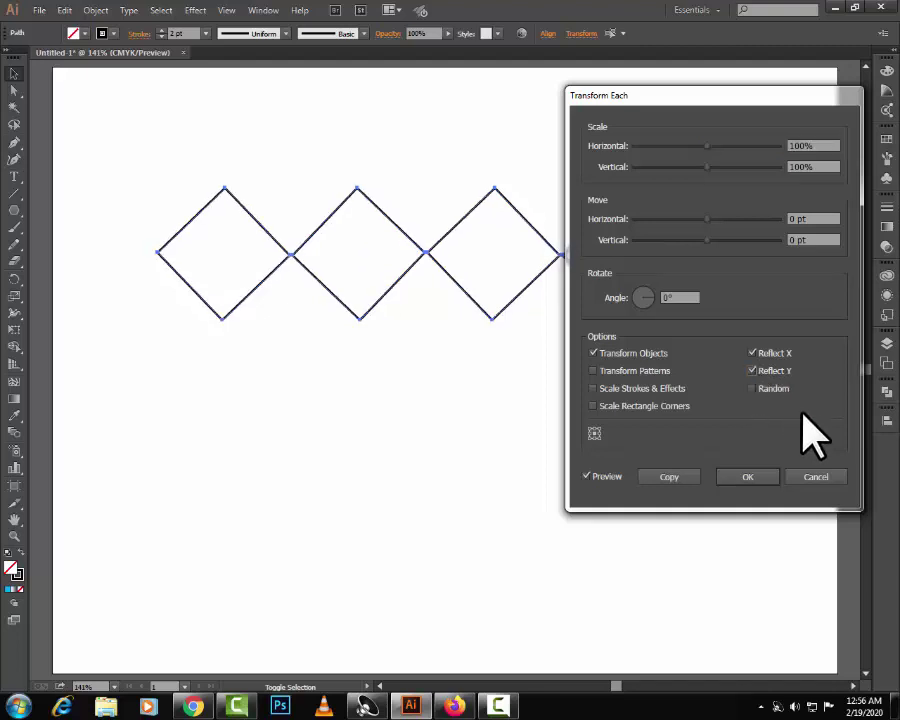
click(594, 429)
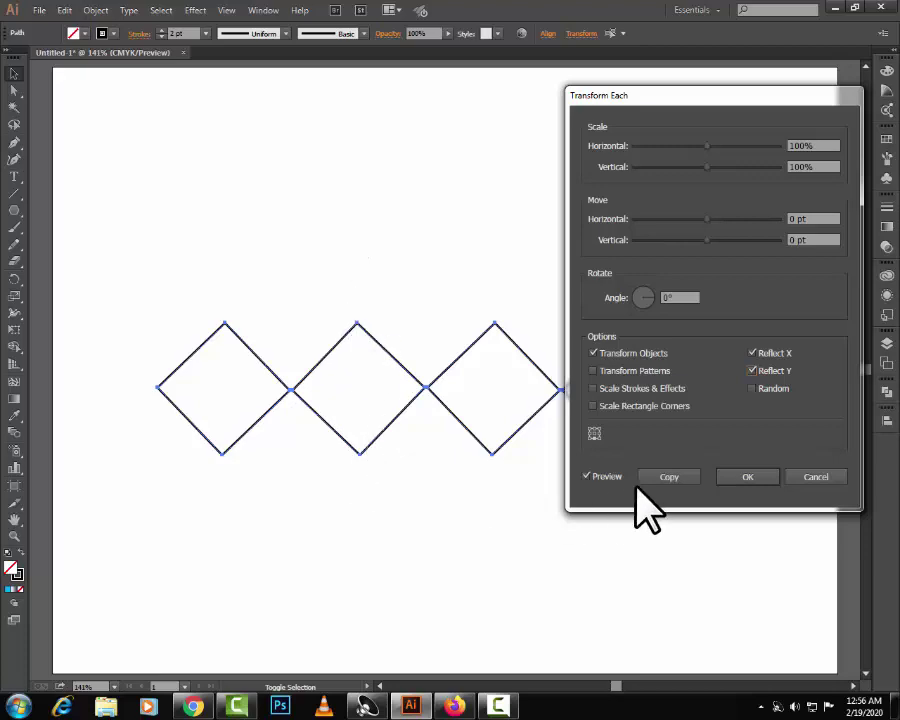
click(665, 478)
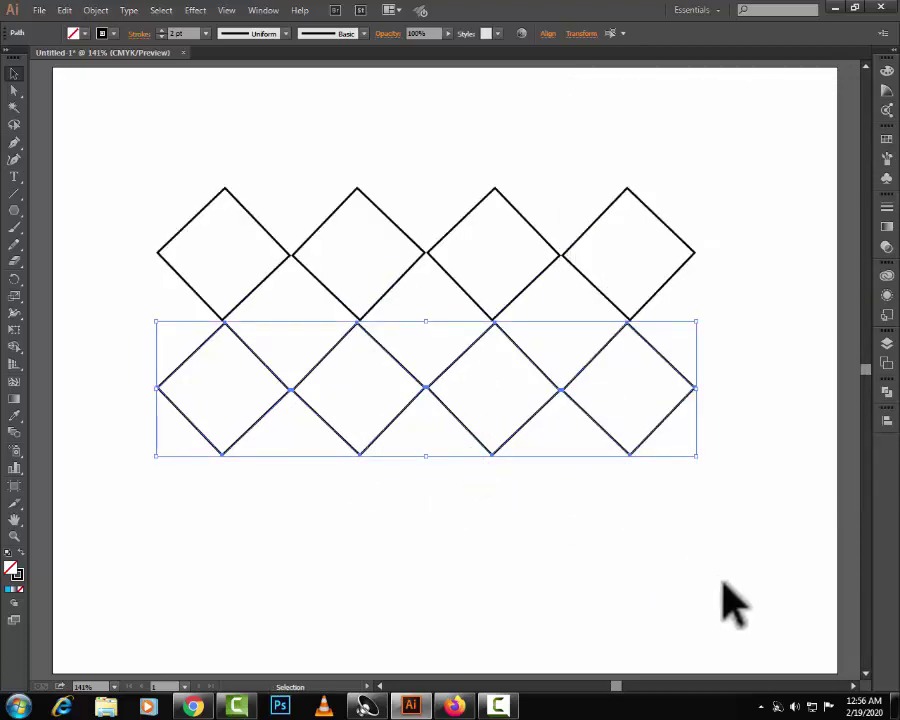
key(ctrl+d)
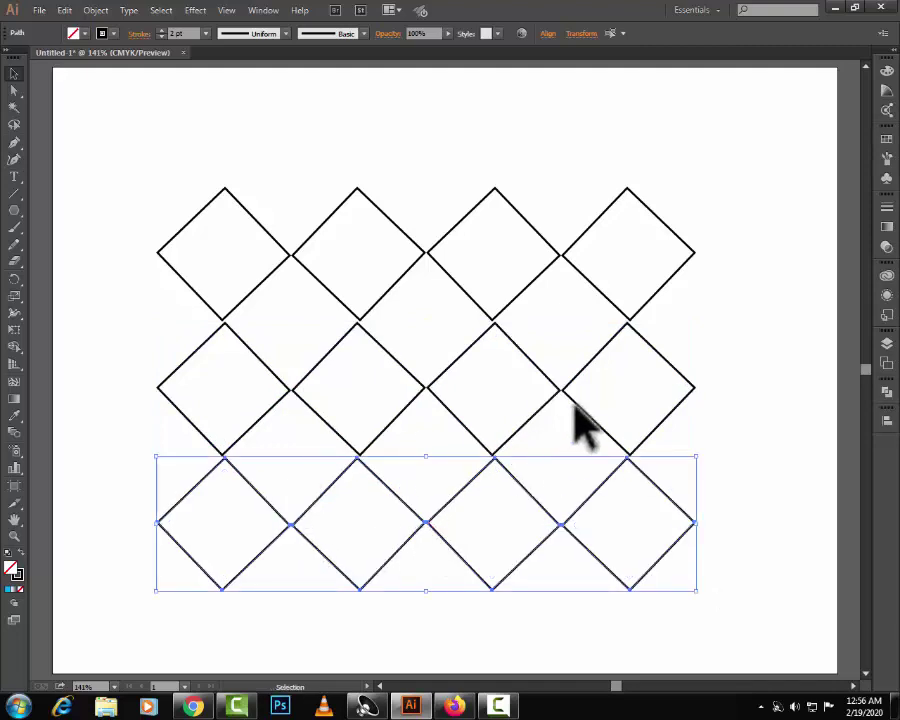
drag(111, 168, 736, 588)
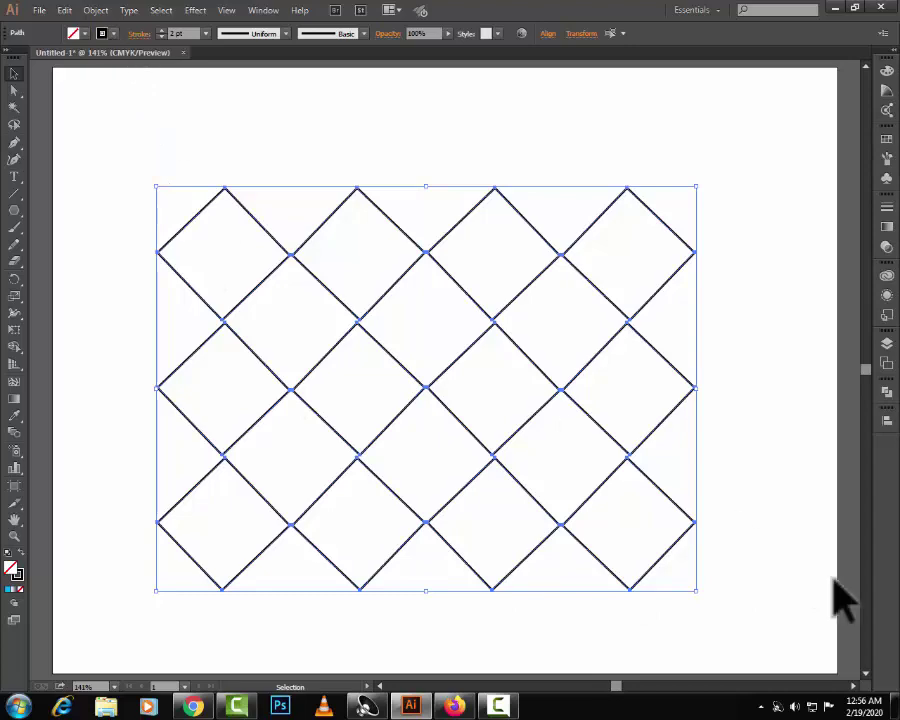
key(ctrl+alt+shift+d)
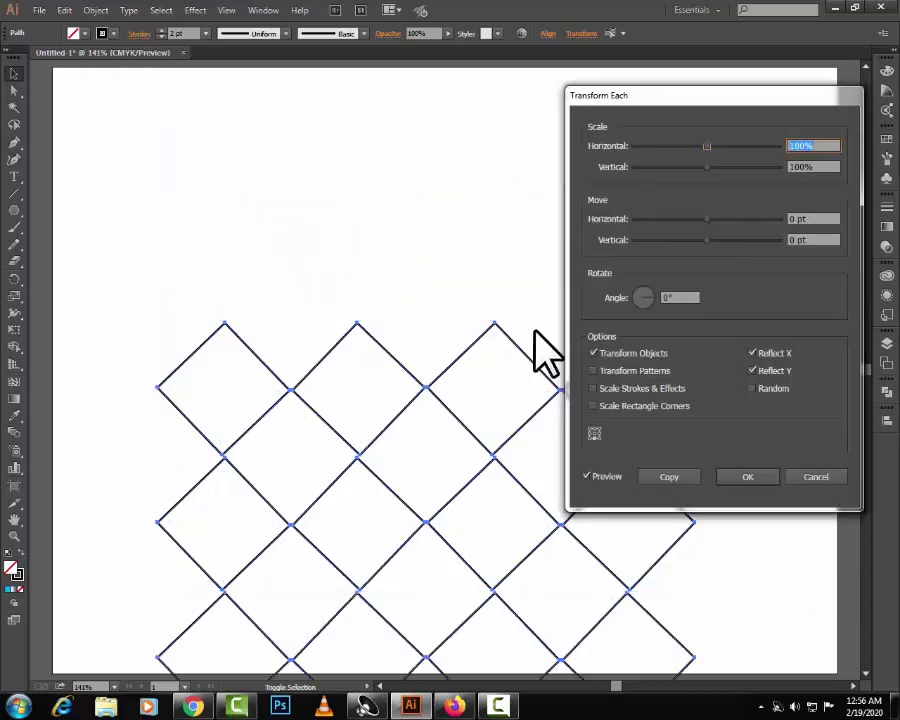
- Center the reference point, clear Reflect X and Y, and scale each diamond 103% by 104%
click(594, 432)
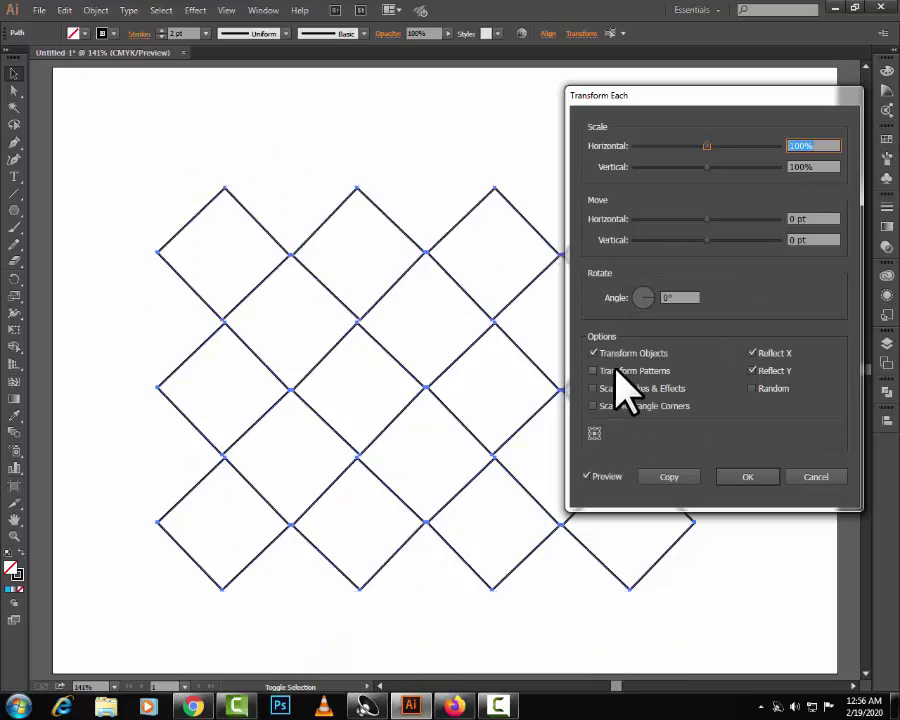
click(753, 369)
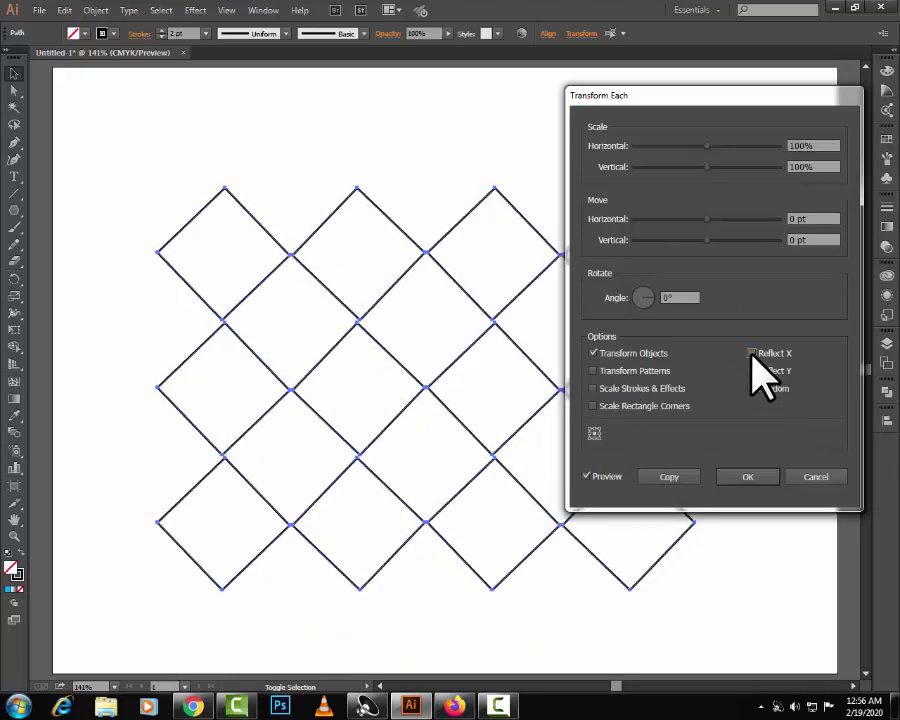
click(752, 353)
drag(707, 97, 759, 77)
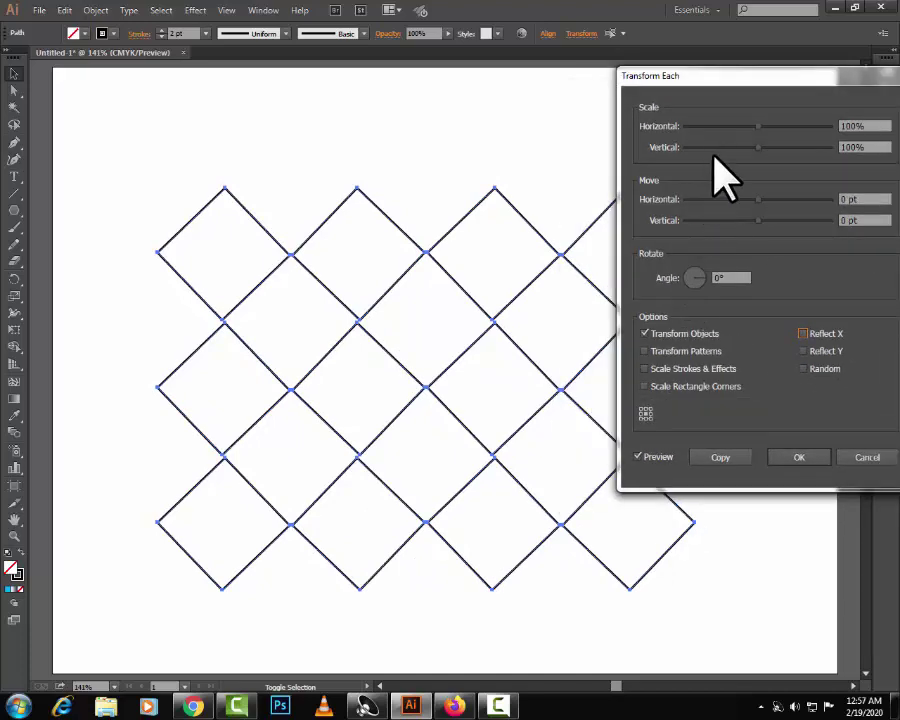
mouse_move(759, 127)
mouse_down()
mouse_move(718, 128)
mouse_move(735, 150)
mouse_move(742, 127)
mouse_move(760, 126)
mouse_move(755, 149)
mouse_move(745, 148)
mouse_move(757, 148)
mouse_up()
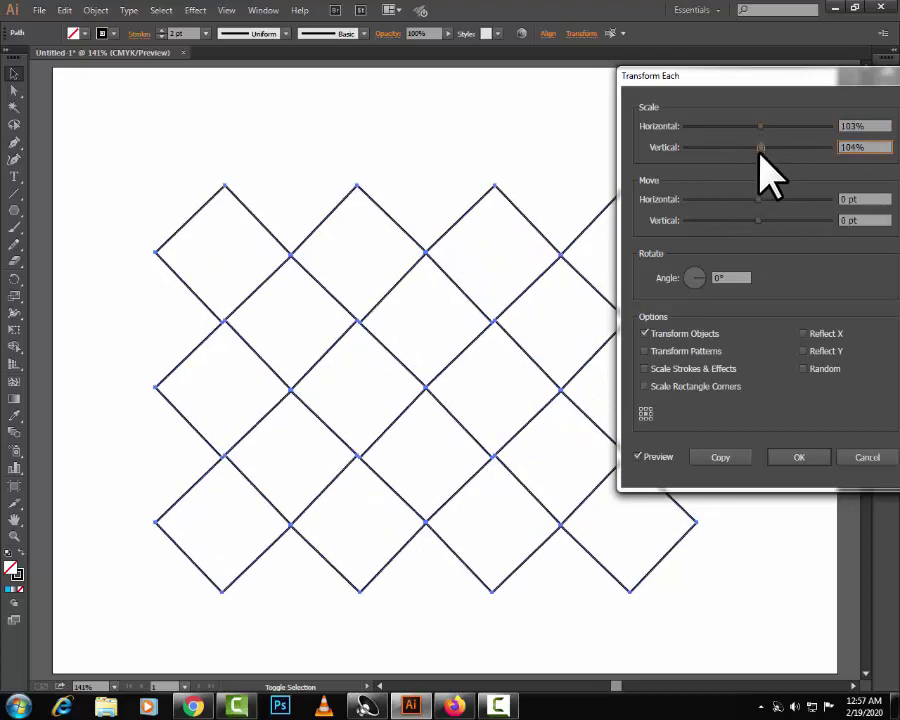
- Set the vertical scale to 60% with Random checked so diamond heights vary
click(804, 369)
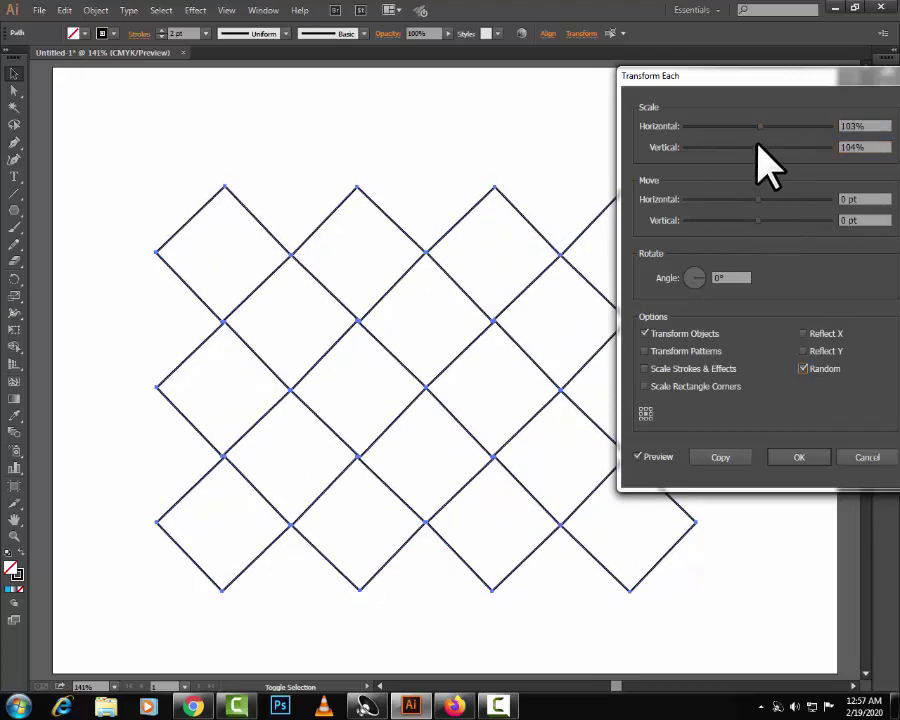
drag(757, 147, 740, 200)
drag(735, 148, 724, 148)
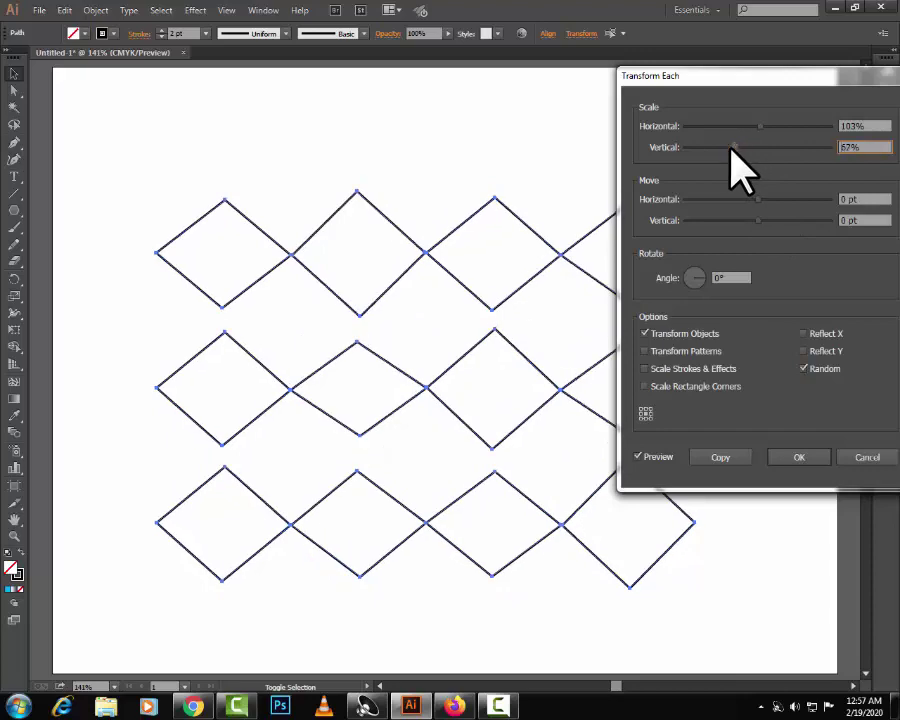
click(804, 369)
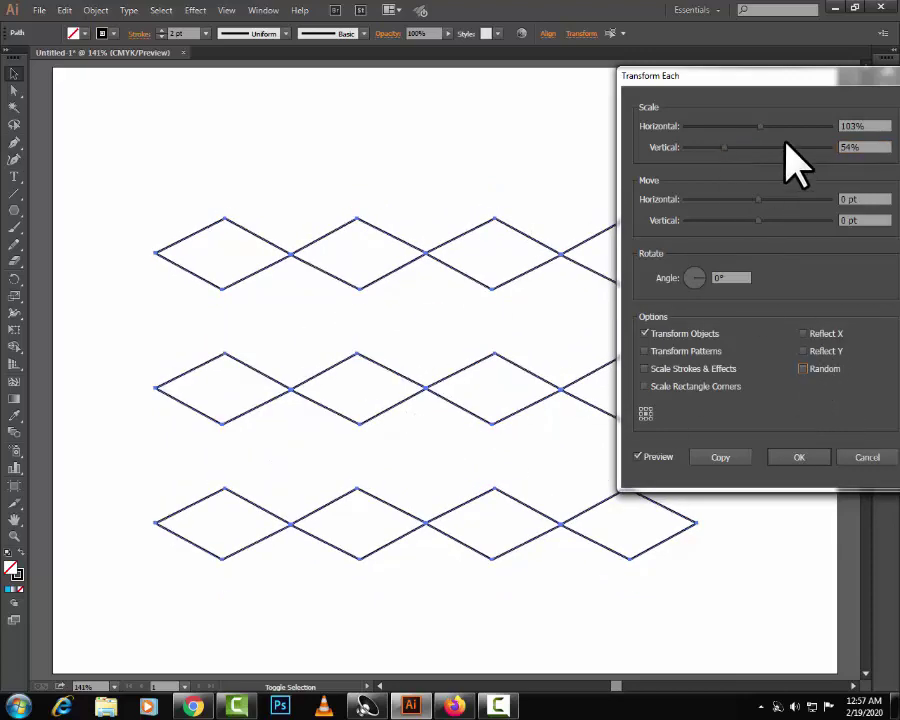
drag(718, 147, 733, 148)
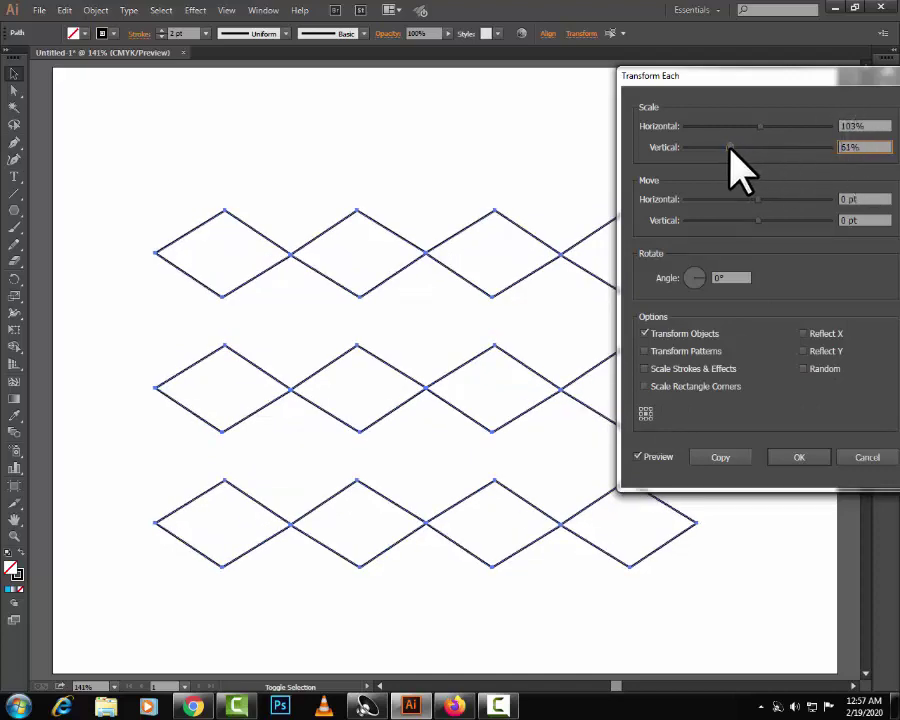
drag(729, 147, 727, 147)
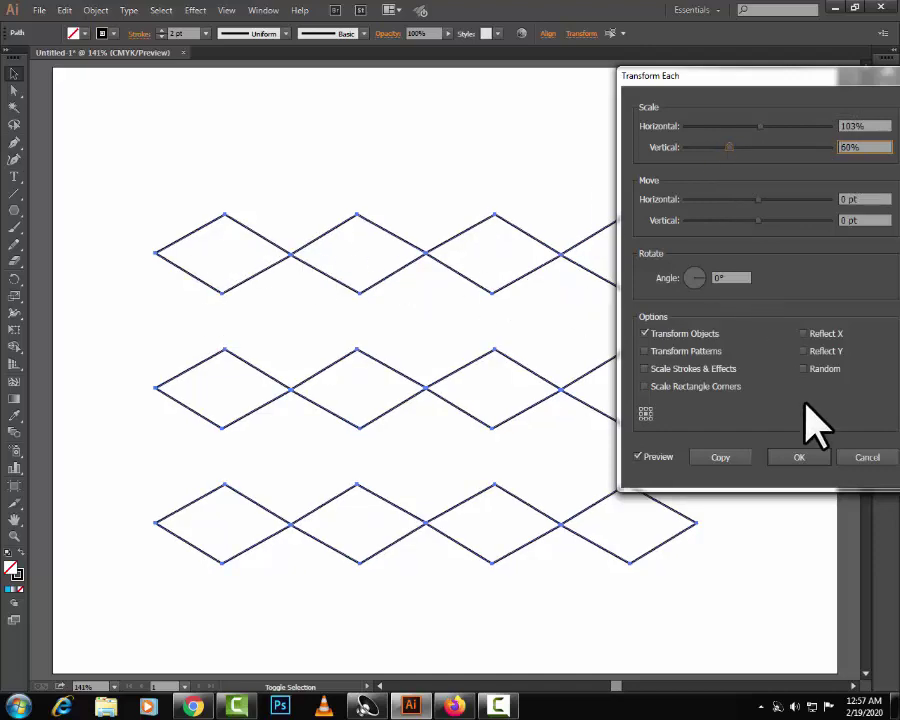
click(804, 369)
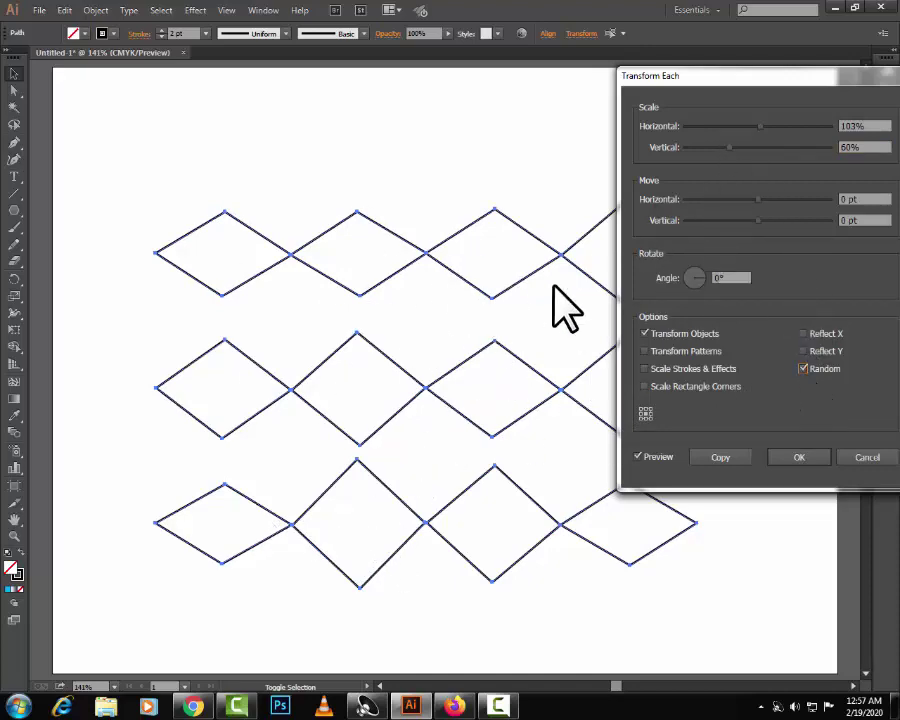
- Turn Random off, set the height to 88%, and shift the copies −14 pt and −11 pt
drag(729, 148, 741, 150)
drag(758, 199, 741, 221)
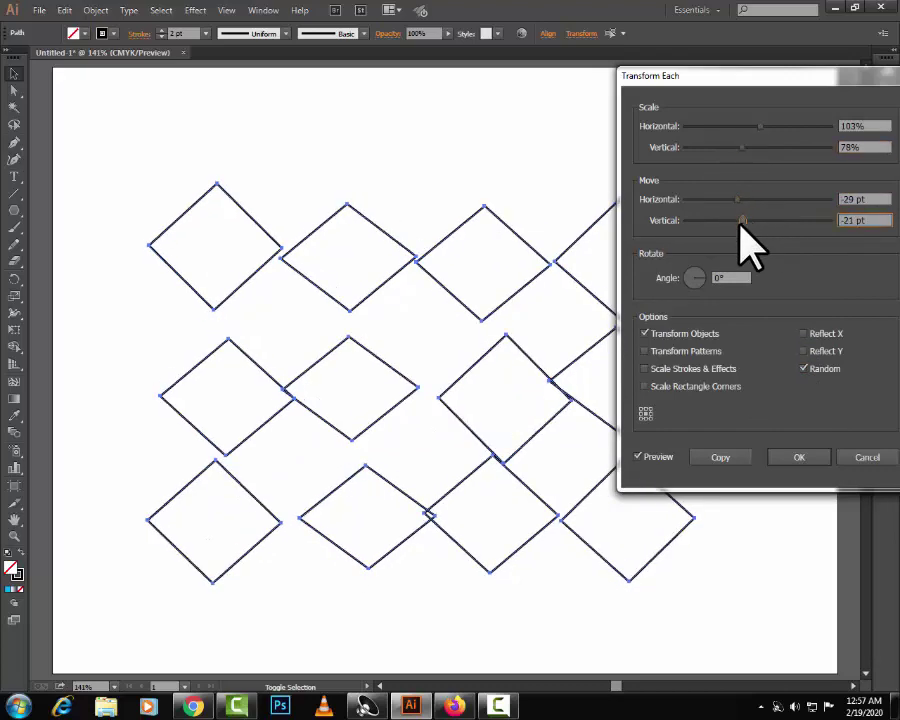
click(806, 369)
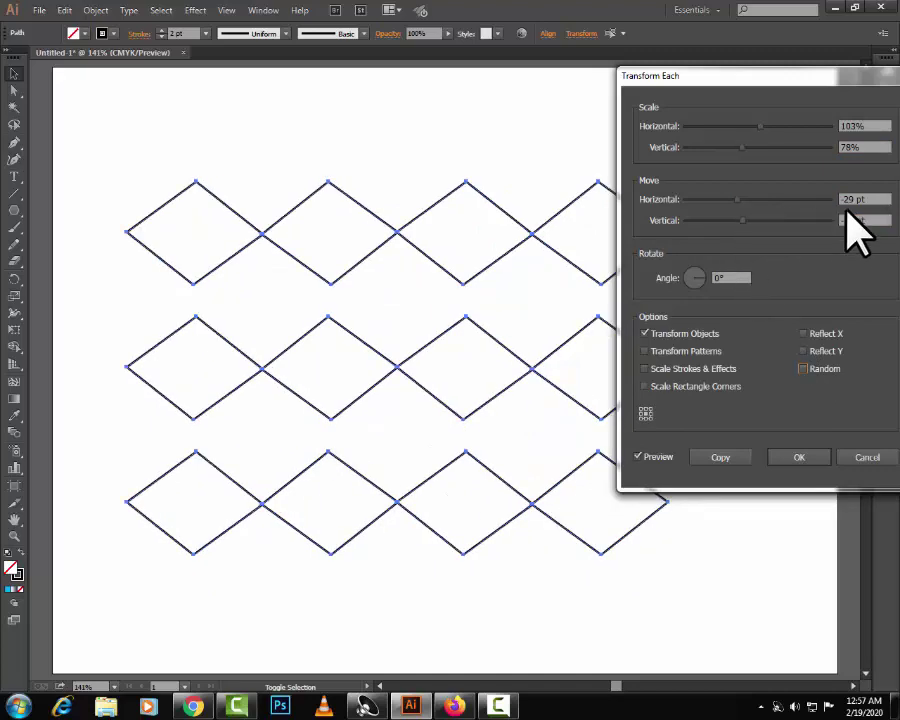
drag(747, 150, 759, 150)
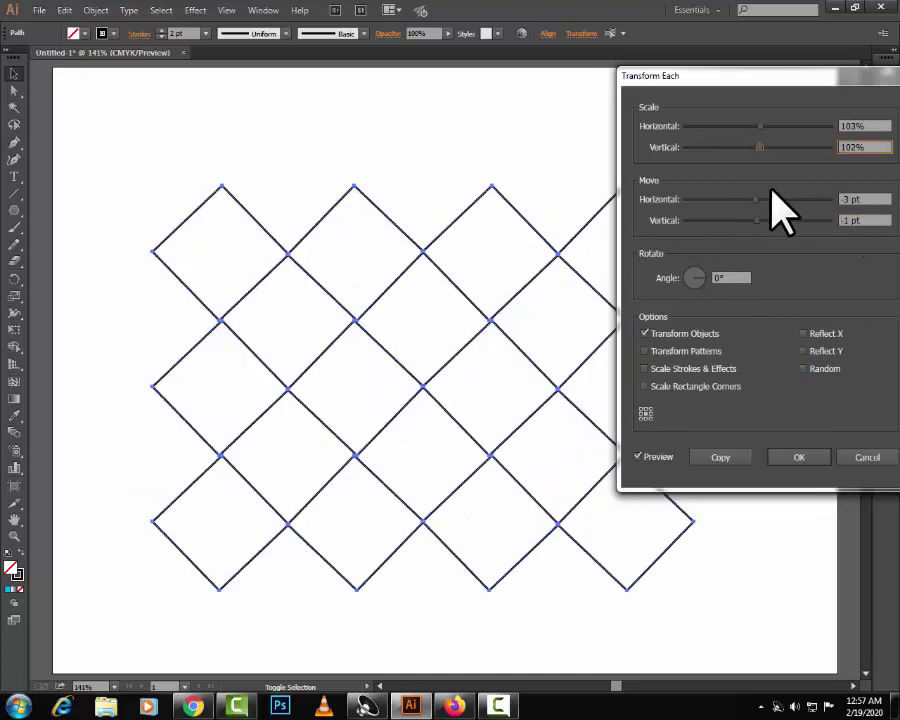
drag(754, 221, 755, 198)
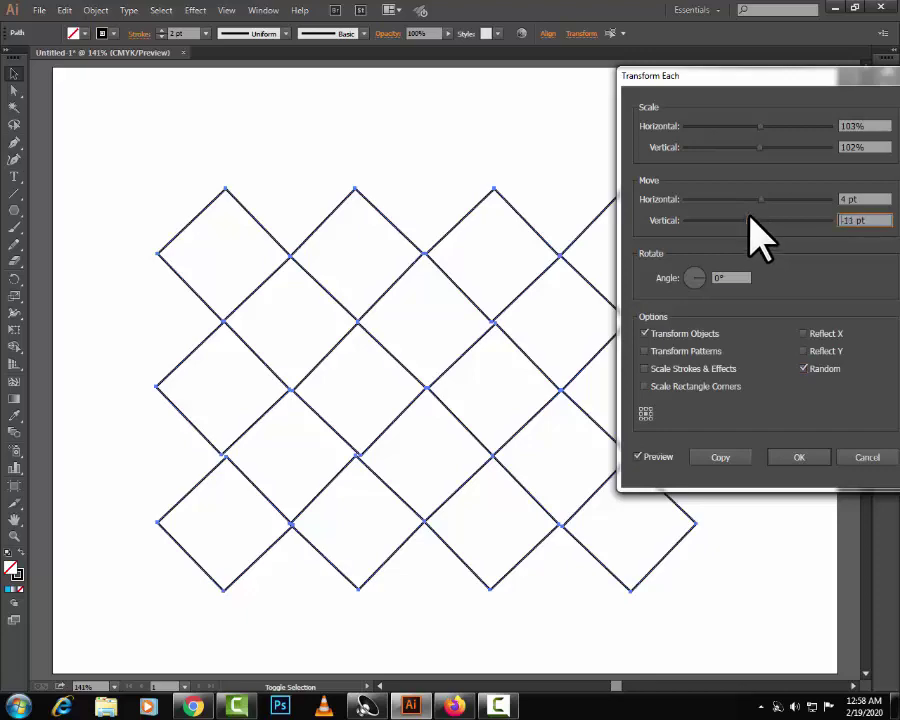
drag(762, 199, 748, 199)
drag(760, 147, 750, 147)
drag(760, 126, 744, 126)
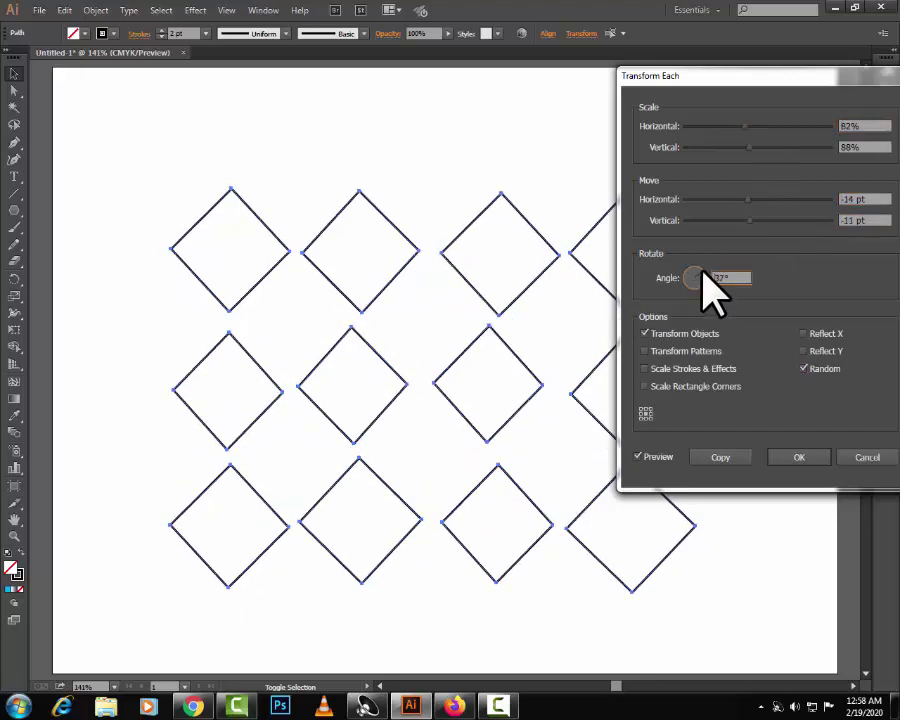
- Rotate the squares to 48° and widen them to 94%, keeping Random unchecked
drag(703, 273, 647, 268)
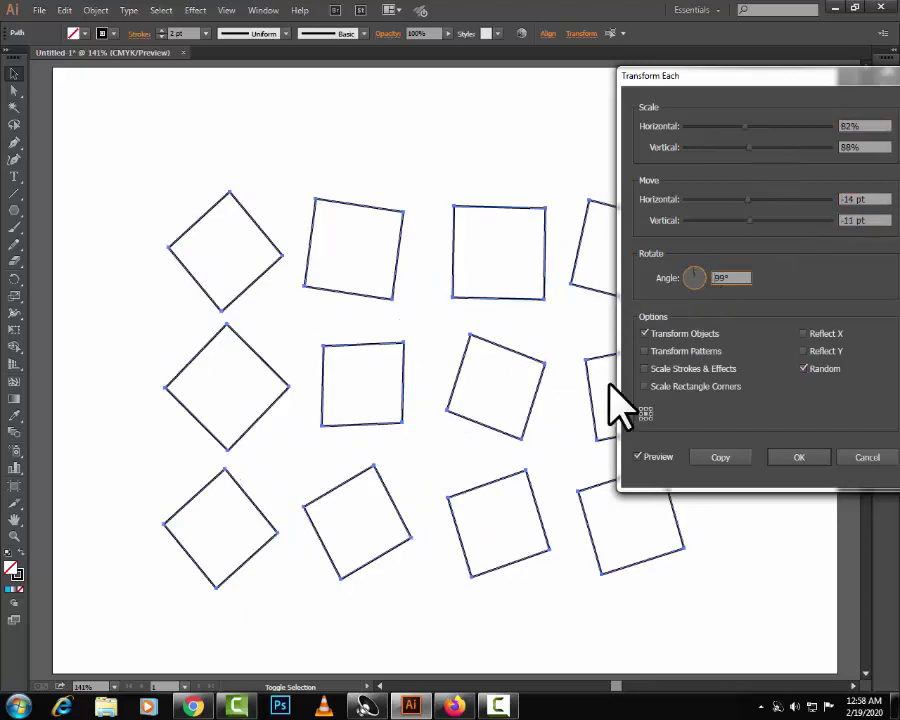
click(805, 369)
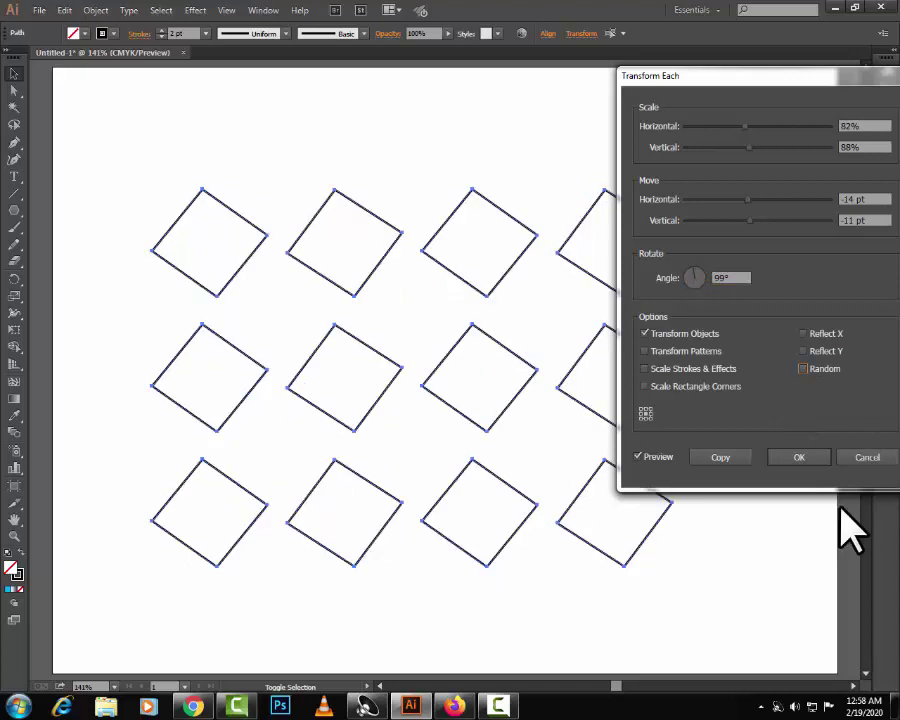
drag(705, 288, 705, 290)
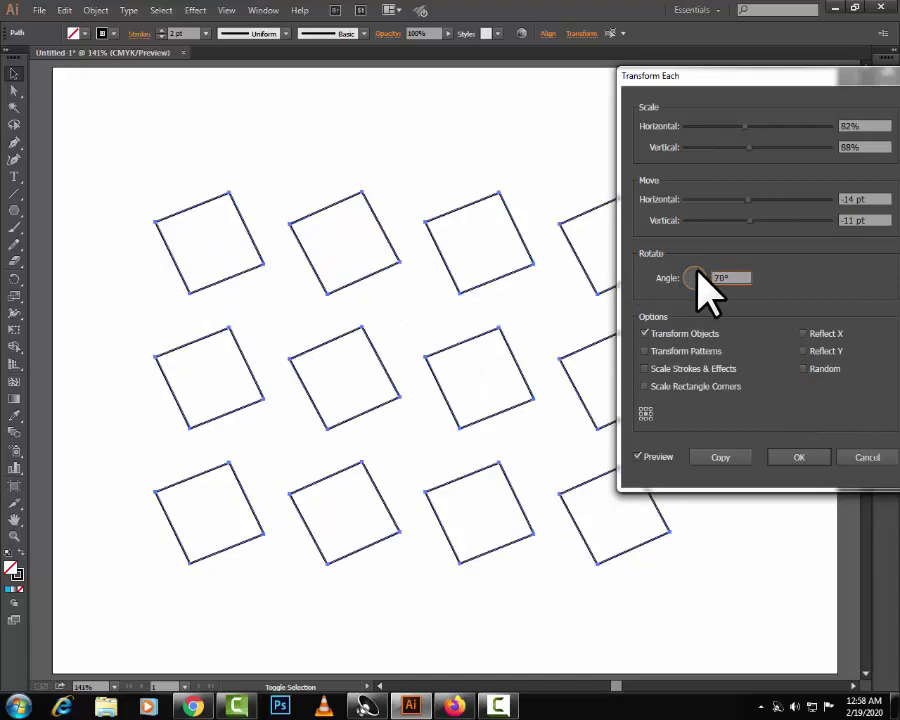
click(705, 278)
click(713, 281)
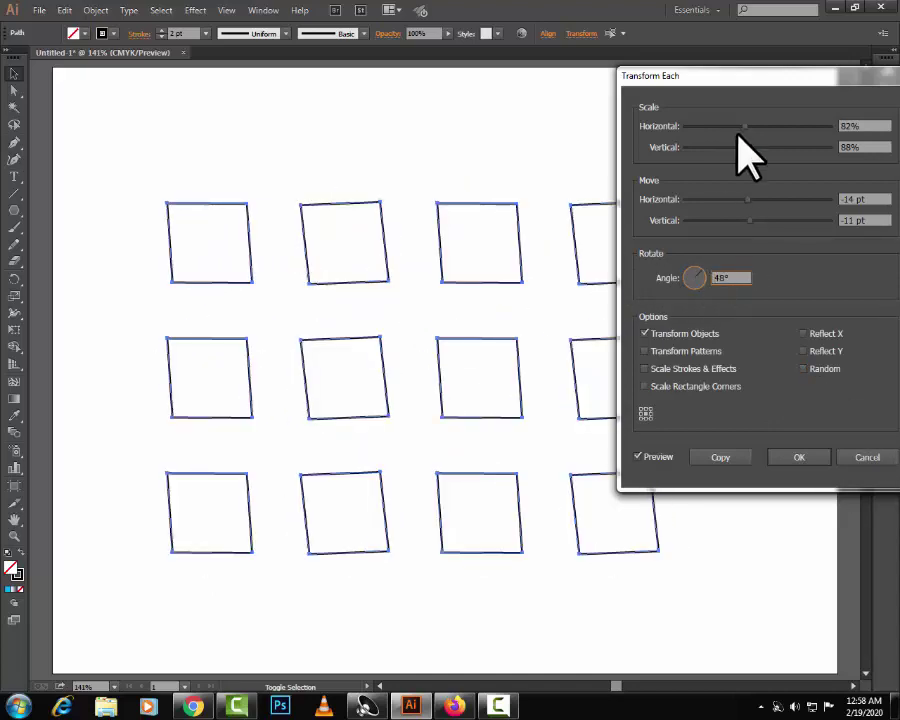
click(748, 127)
drag(749, 128, 754, 128)
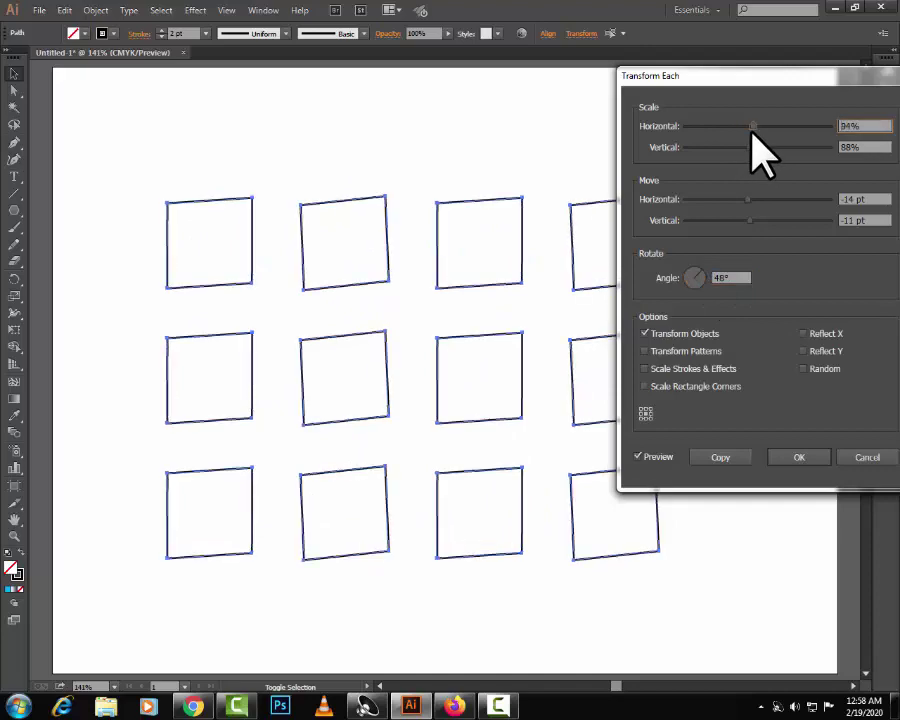
click(804, 369)
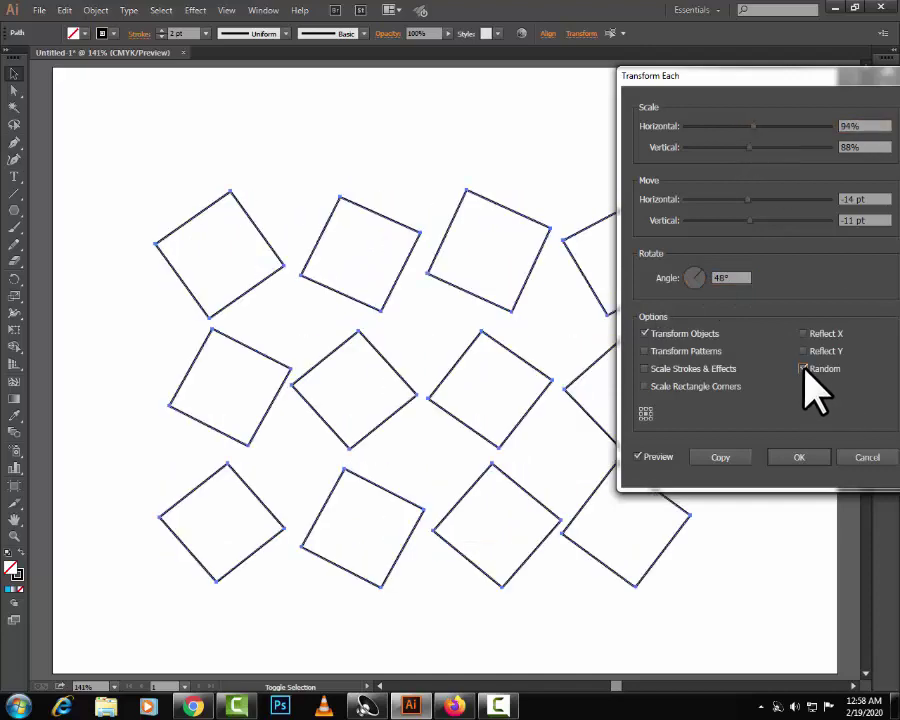
click(804, 369)
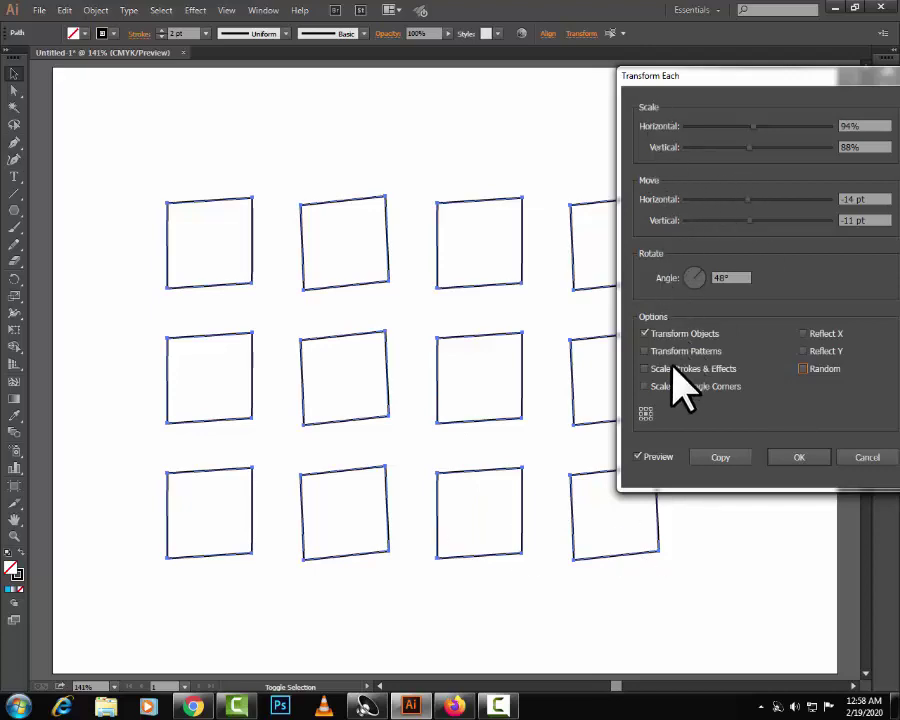
- Reset Transform Each to 0 pt moves, 100% scale on both axes, and 0° angle
click(712, 277)
text(45)
click(855, 197)
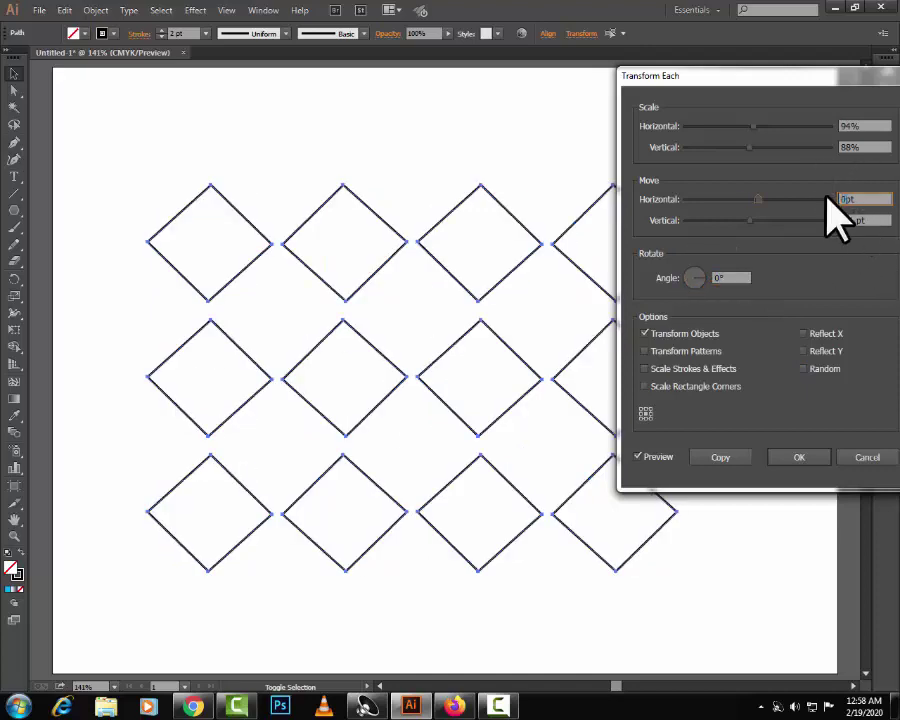
key(Tab)
text(43)
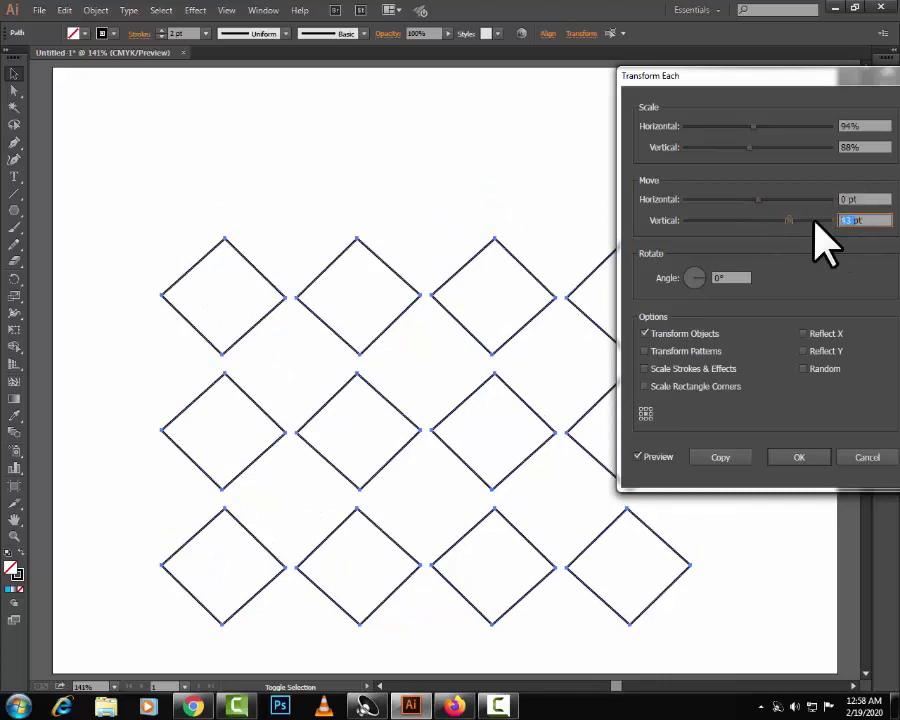
text(0pt100)
key(Tab)
text(100)
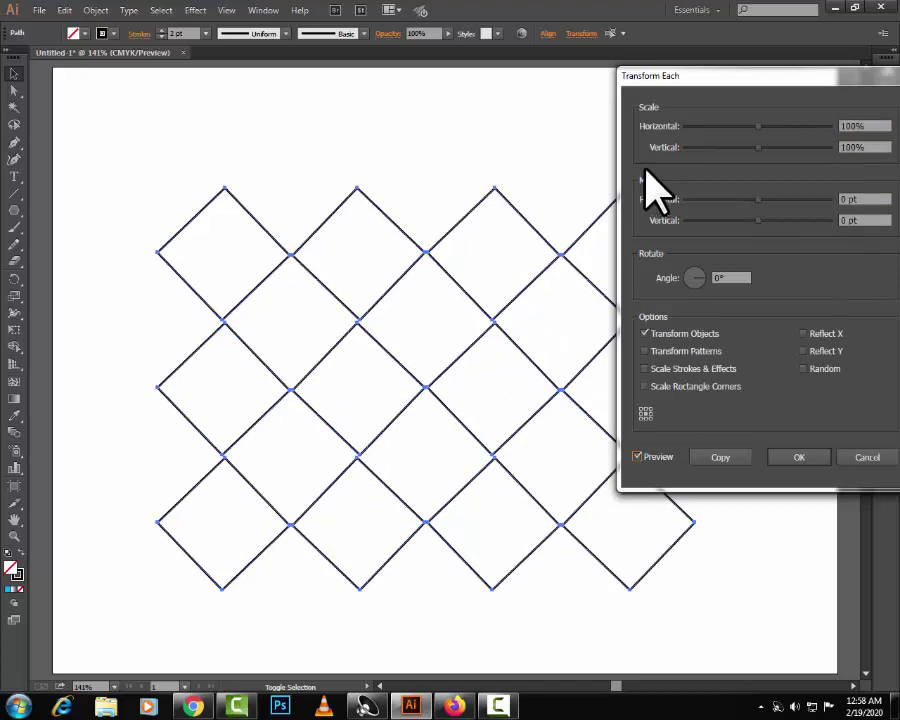
- Set each square's horizontal and vertical scale to 80% and its rotation to 25°
double_click(845, 126)
text(50)
key(Tab)
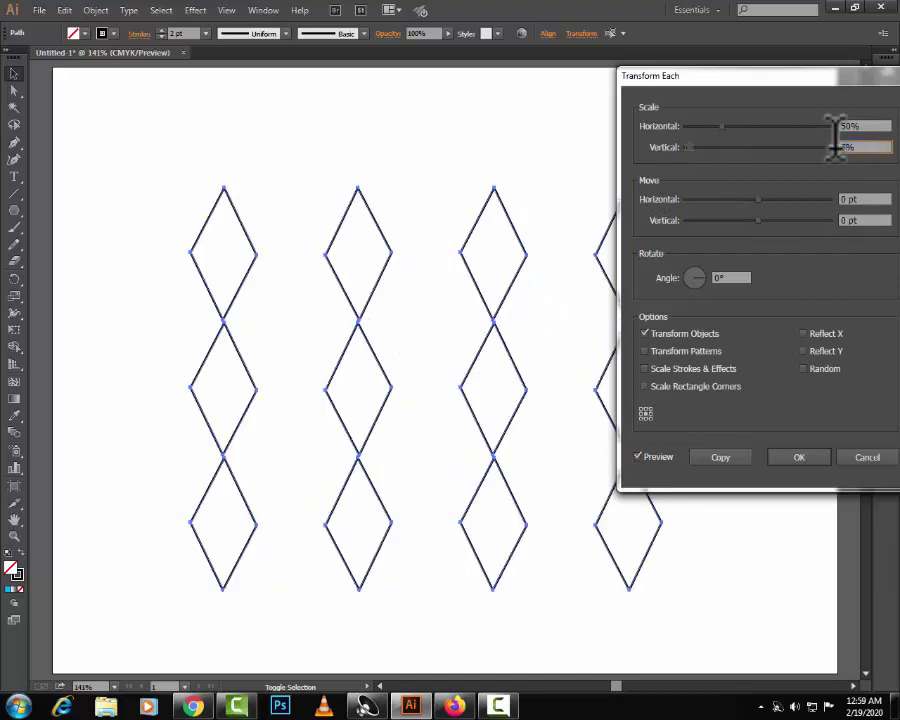
click(708, 276)
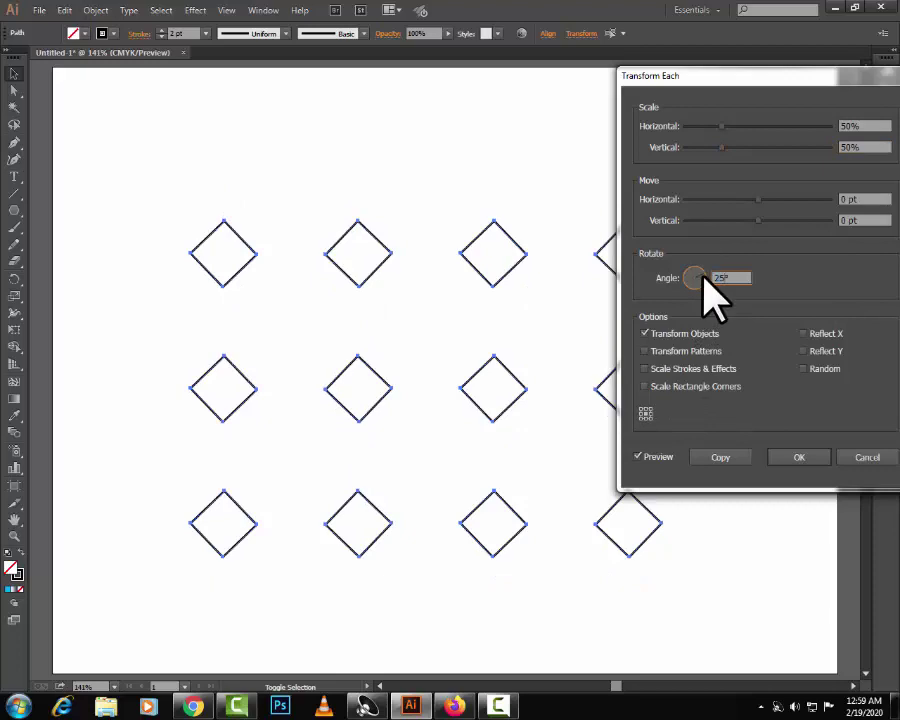
text(25)
click(812, 118)
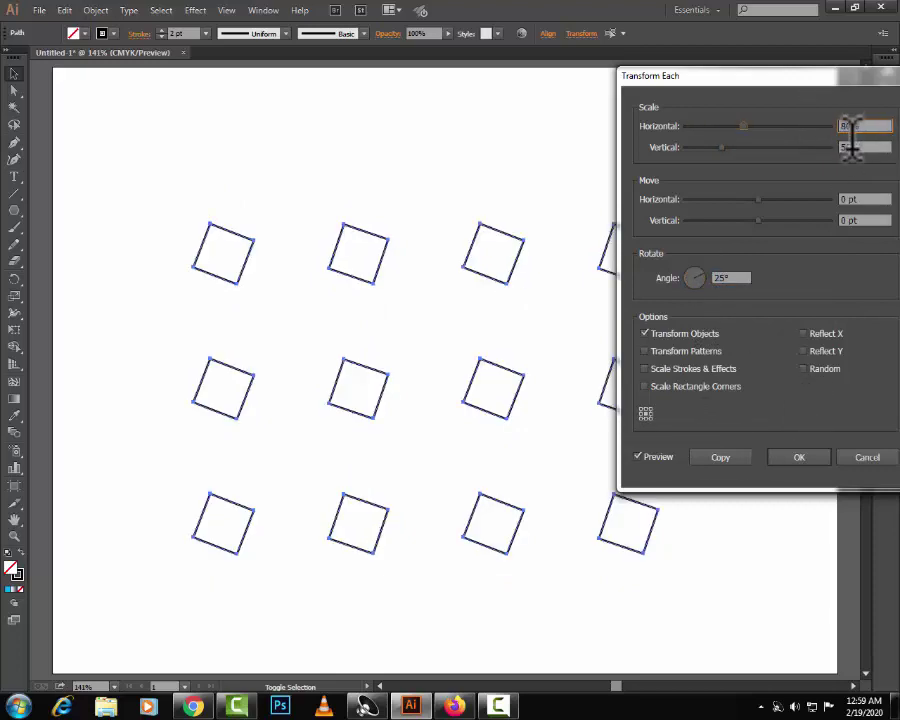
key(Tab)
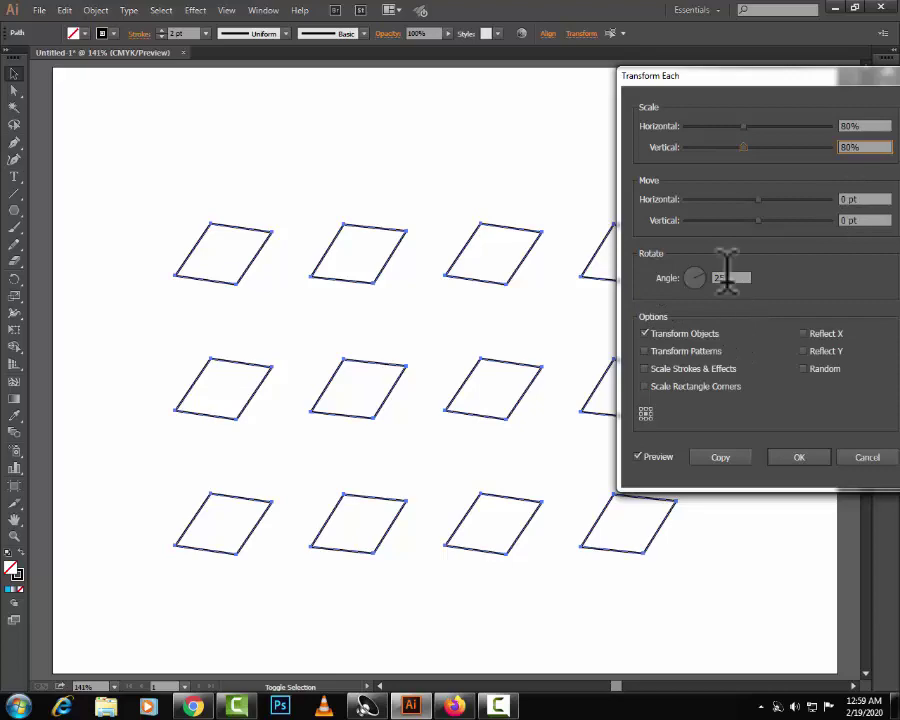
click(655, 430)
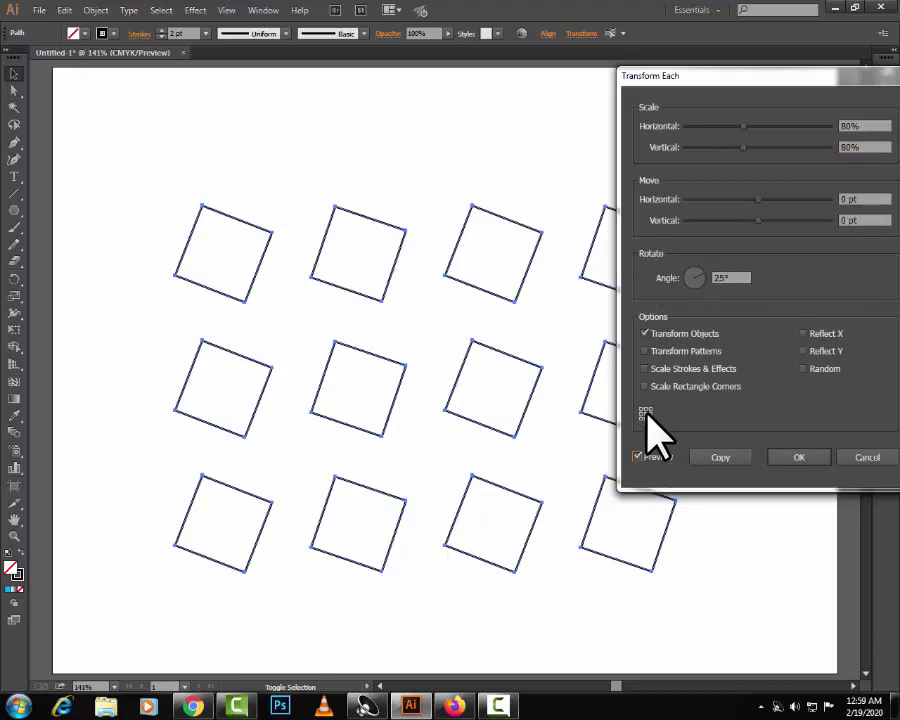
- Copy the 80%/25° transform, repeat it twice with Ctrl+D, then deselect everything
click(730, 456)
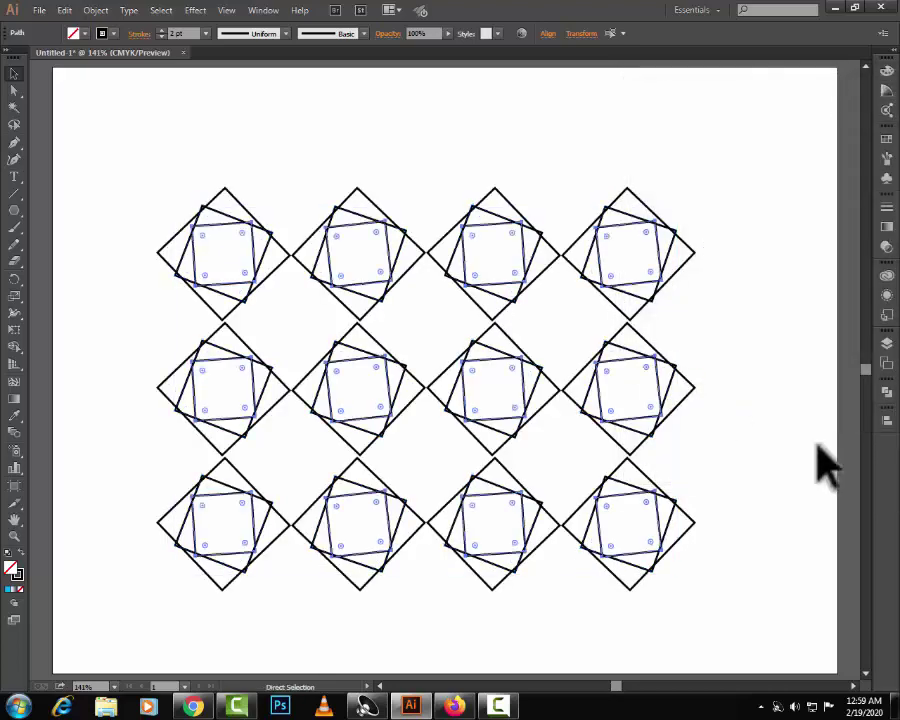
key(ctrl+d)
key(ctrl+d)
key(ctrl+d)
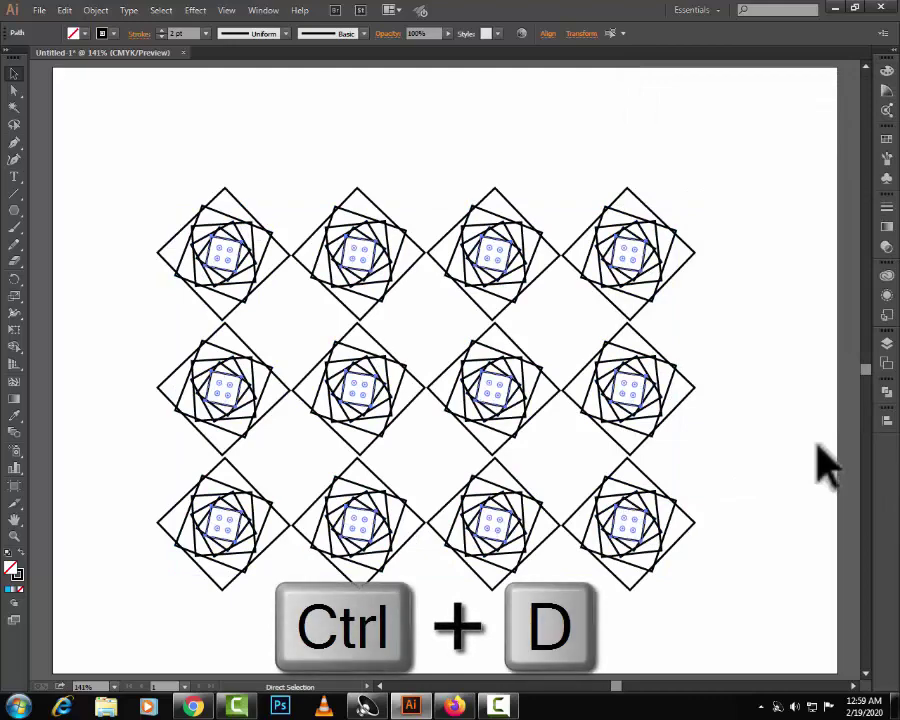
key(ctrl+d)
key(ctrl+d)
key(ctrl+d)
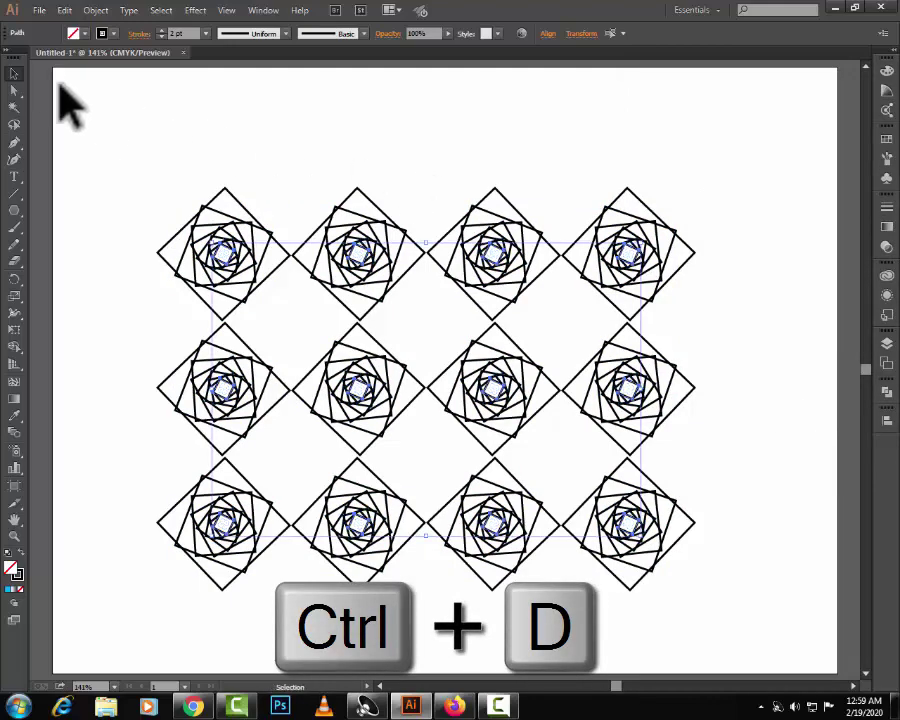
drag(145, 177, 700, 595)
click(703, 358)
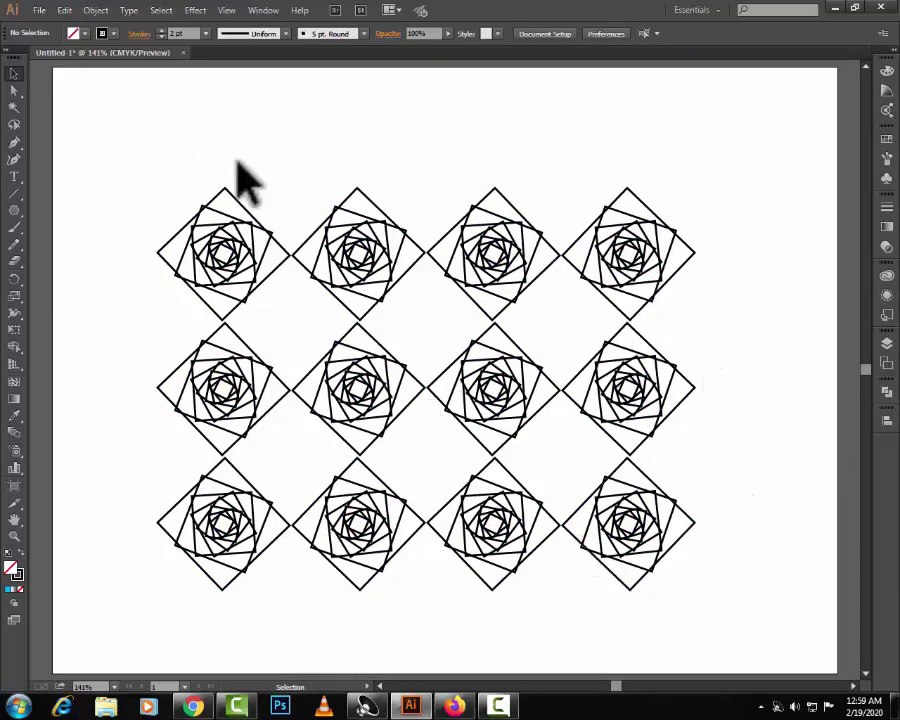
mouse_move(14, 210)
mouse_down()
mouse_move(52, 210)
mouse_move(16, 214)
mouse_up()
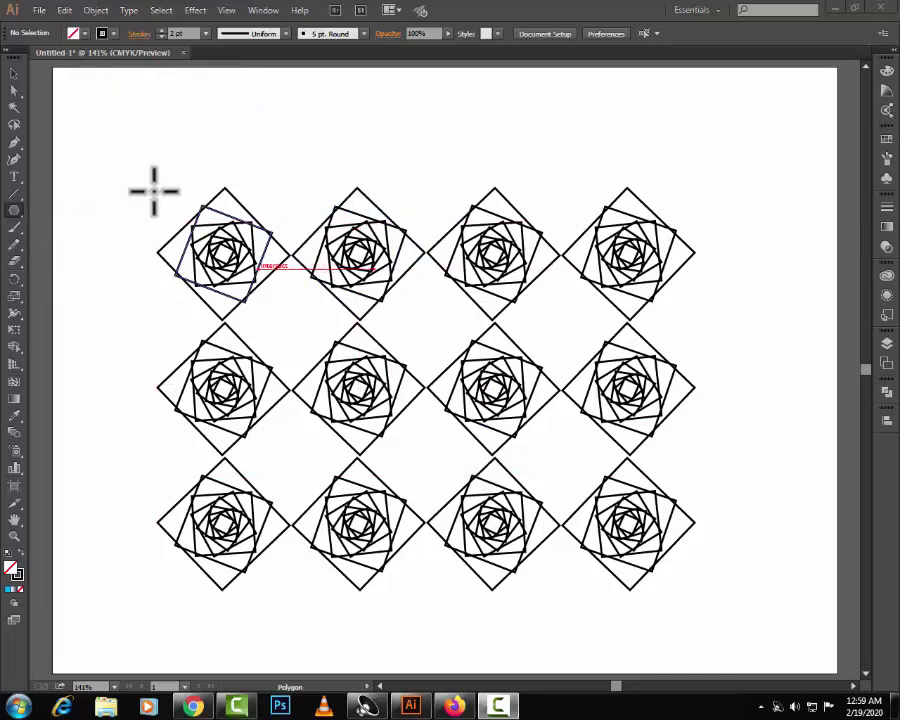
click(14, 74)
drag(110, 150, 648, 592)
key(ctrl+alt+shift+d)
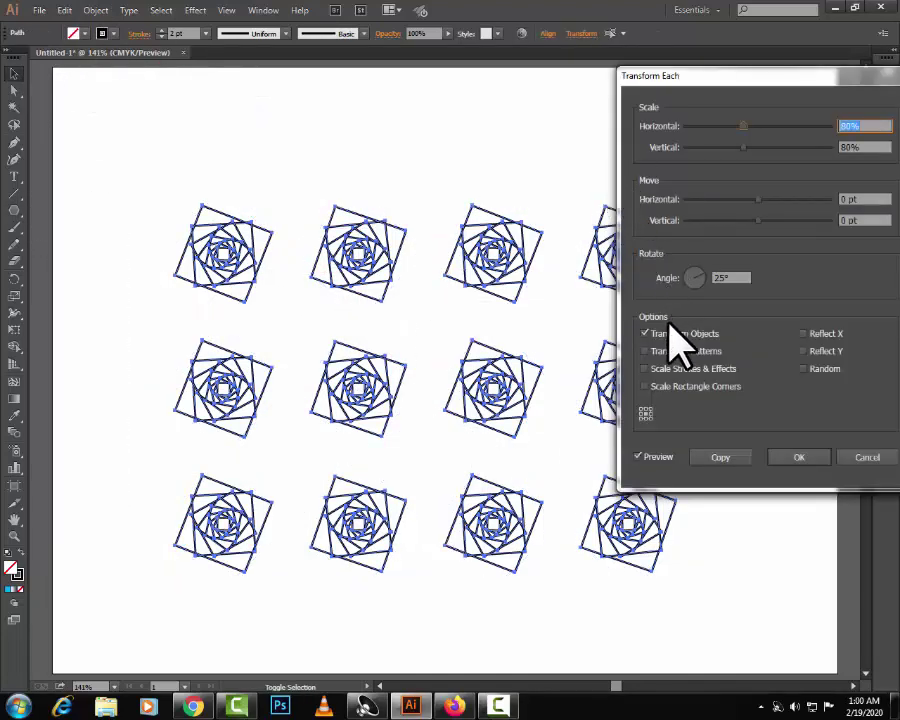
drag(828, 76, 798, 78)
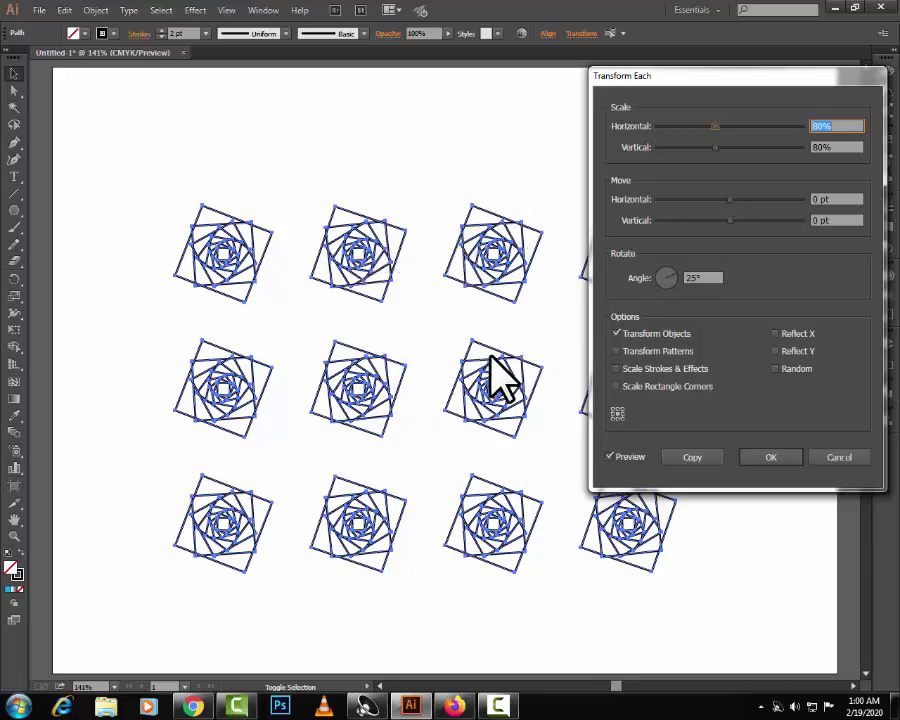
drag(660, 75, 542, 119)
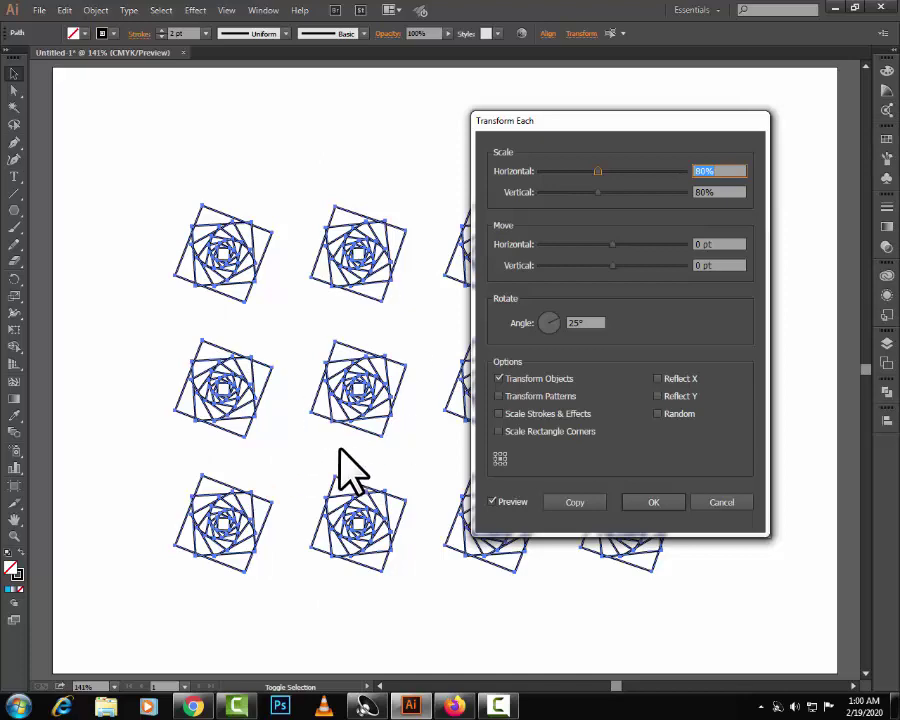
click(722, 502)
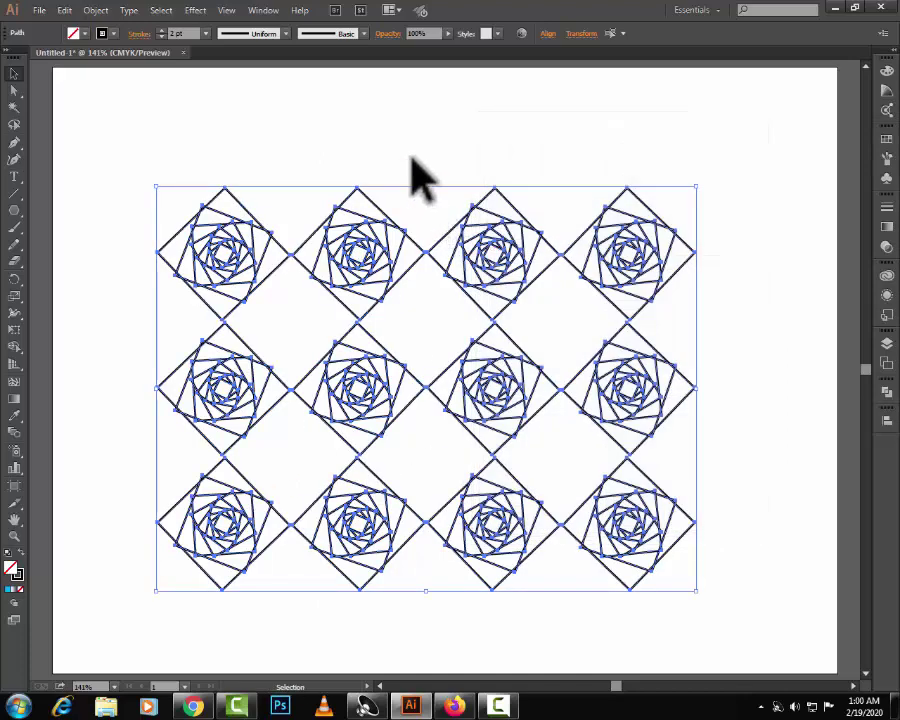
click(420, 178)
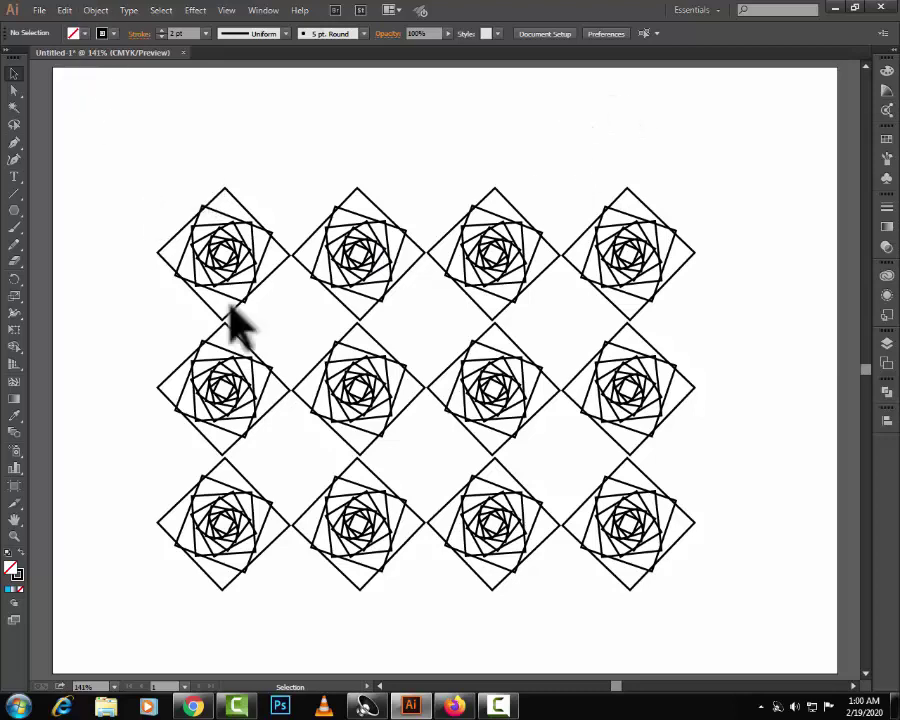
- Select the whole spiral grid and delete it from the artboard
key(ctrl+a)
click(96, 10)
mouse_move(210, 27)
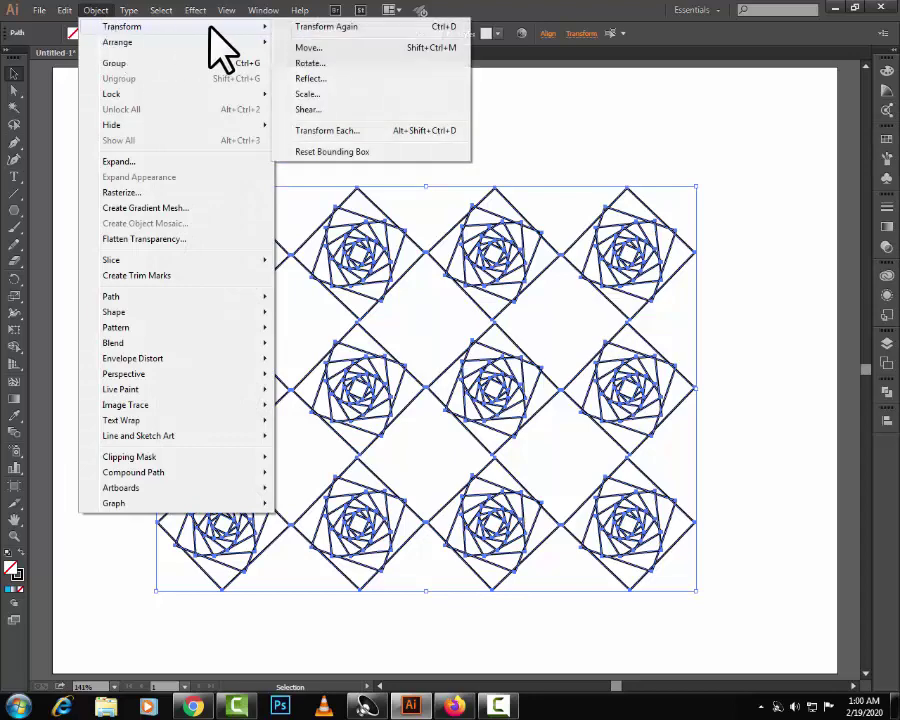
click(647, 185)
drag(145, 177, 645, 516)
key(Delete)
- Draw a three-sided polygon near the page centre with the Polygon tool
click(14, 210)
drag(377, 296, 484, 361)
key(Down)
key(Down)
- Select the triangle and rotate it about its centre so it sits tilted
click(14, 73)
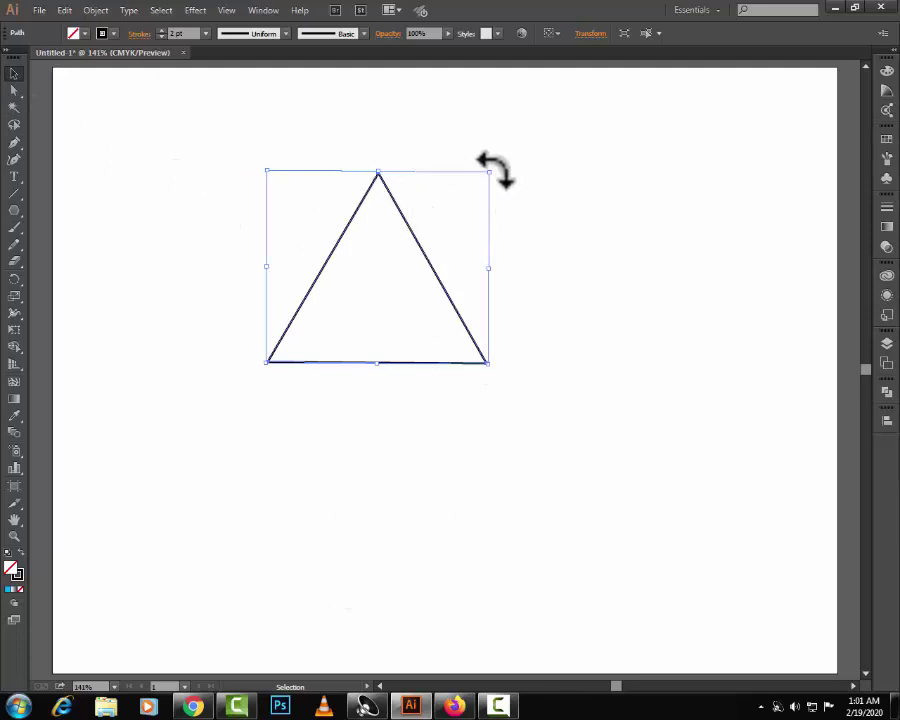
drag(494, 168, 548, 289)
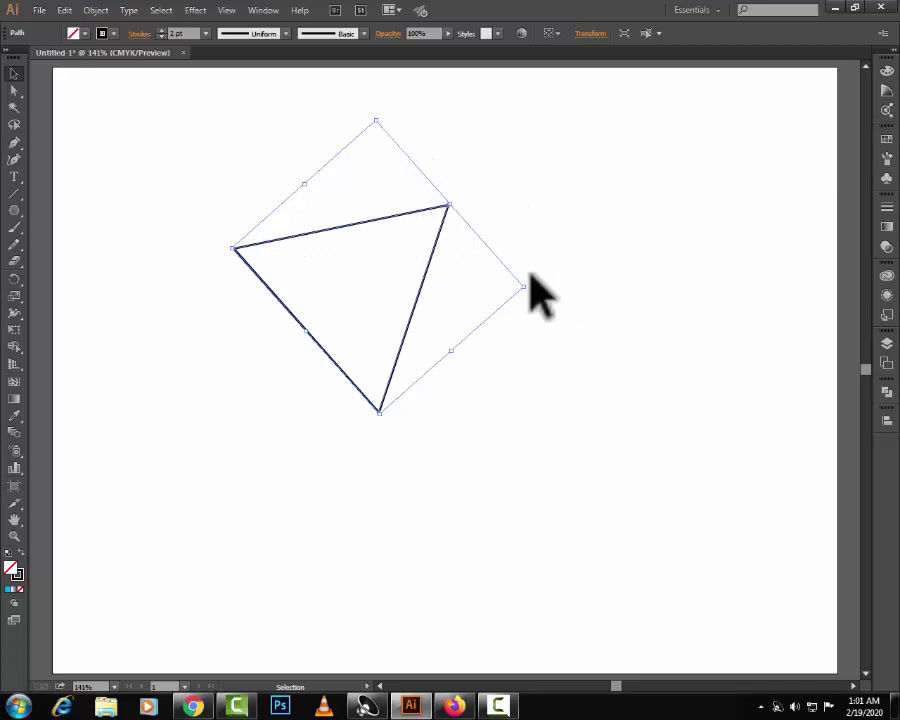
click(97, 11)
- Reset the tilted triangle's bounding box to horizontal, deselect it, then undo with Ctrl+Z
mouse_move(100, 26)
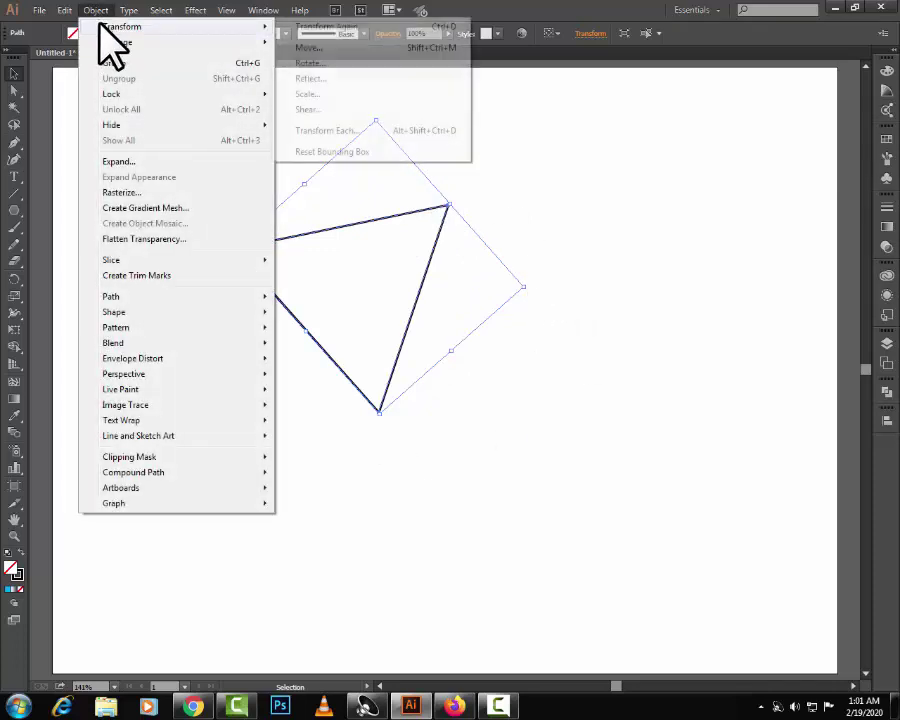
click(323, 152)
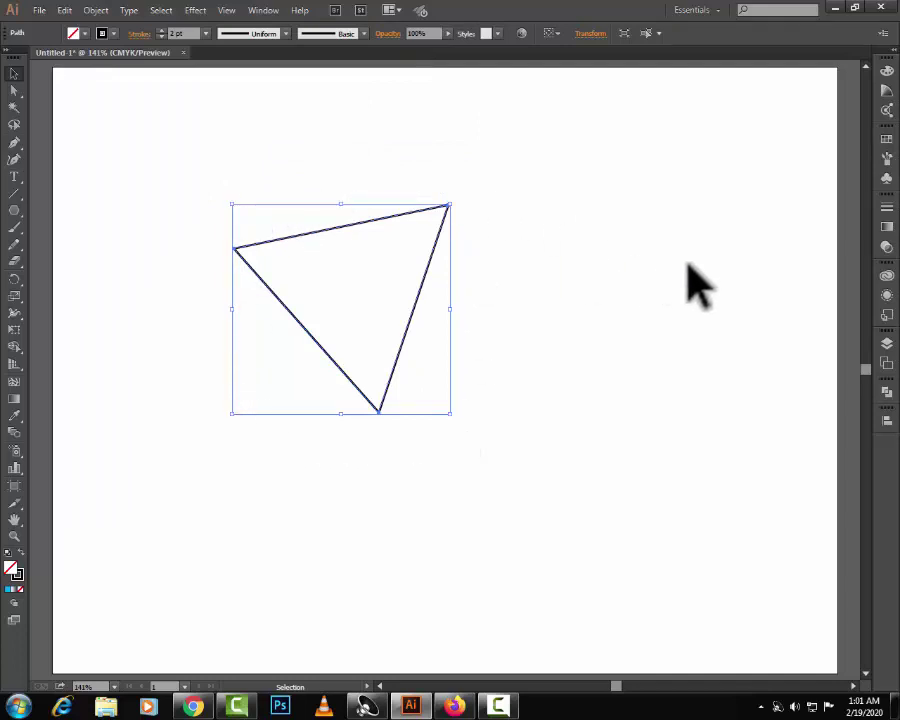
click(518, 412)
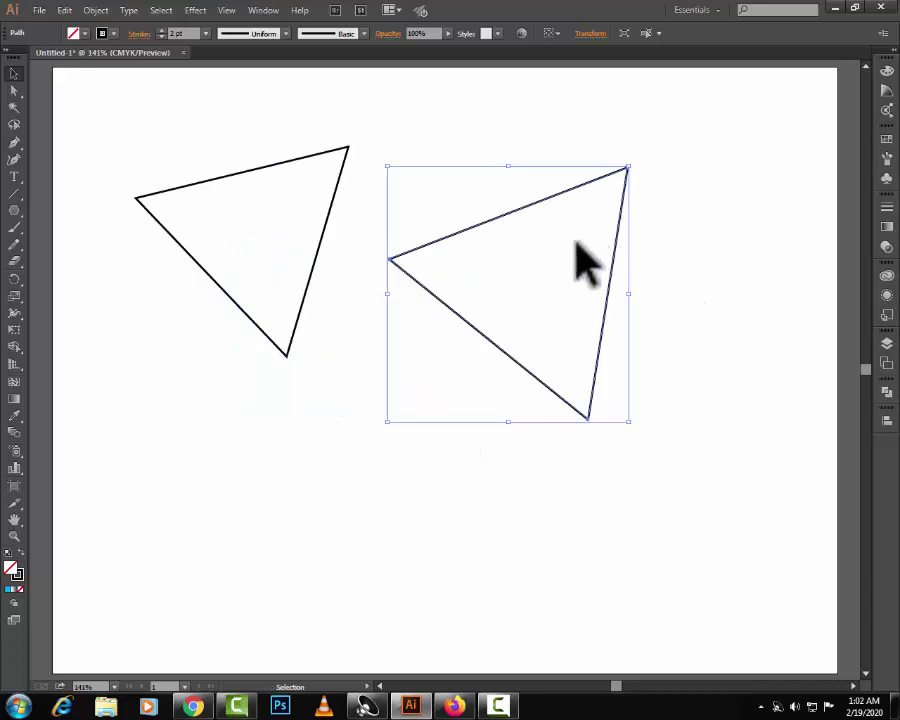
key(ctrl+z)
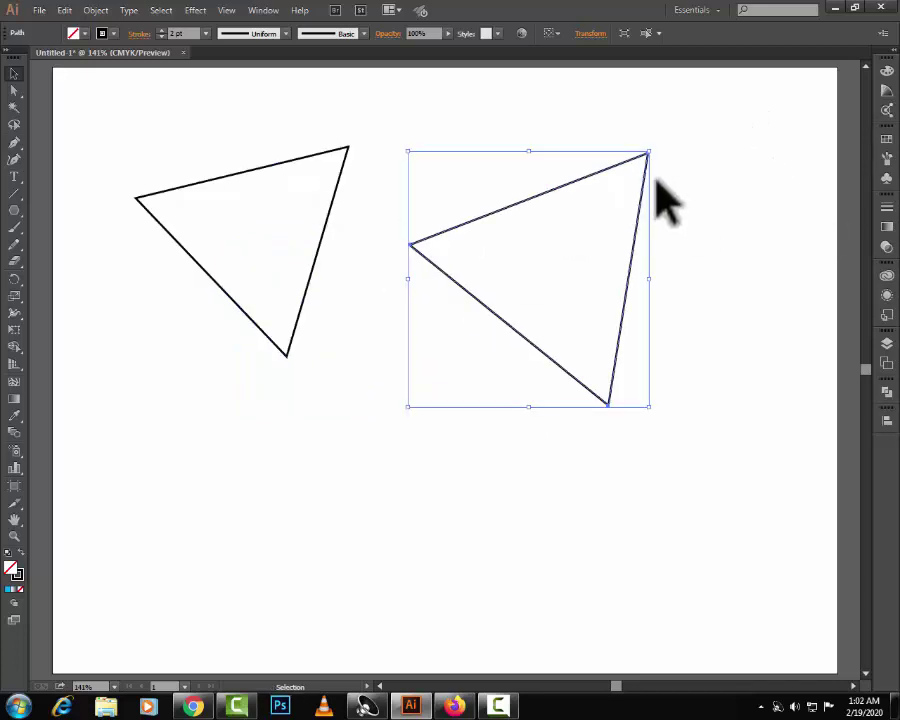
- Browse the Object > Transform commands, then close the menus and deselect the triangle
click(96, 10)
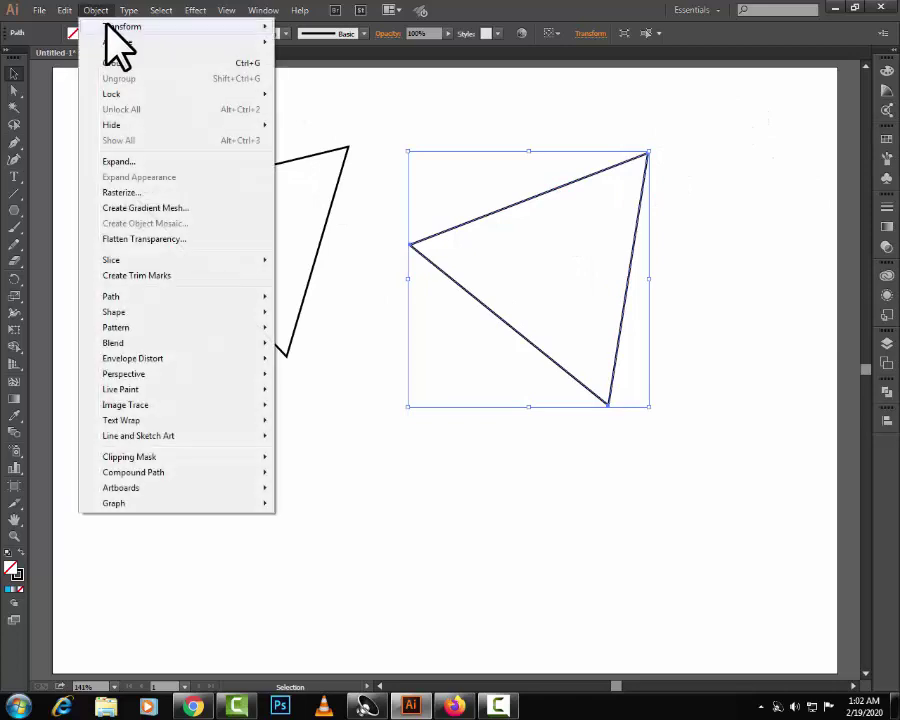
mouse_move(115, 26)
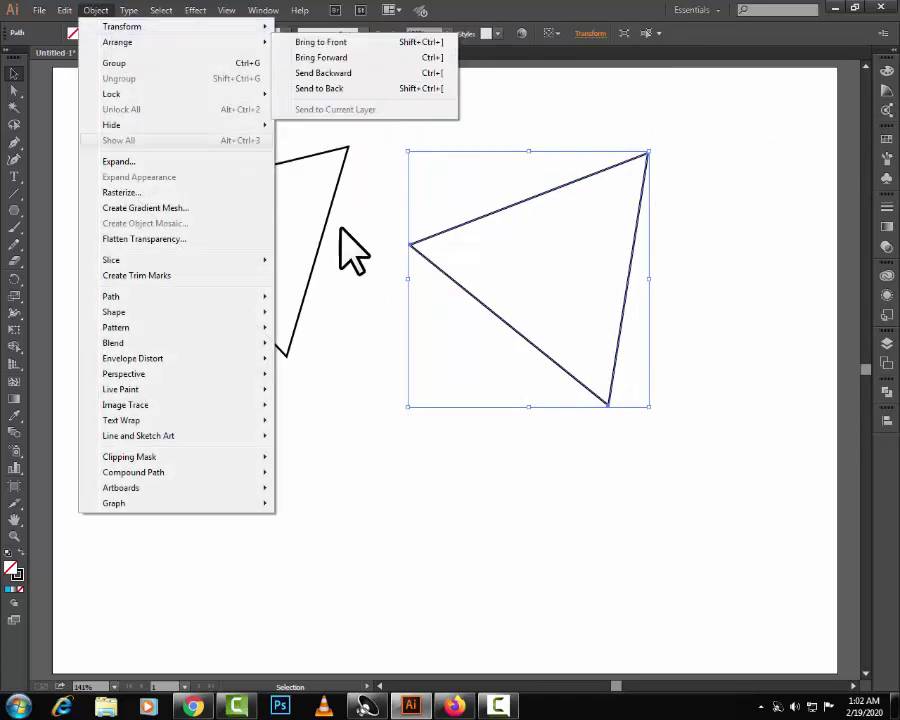
mouse_move(163, 45)
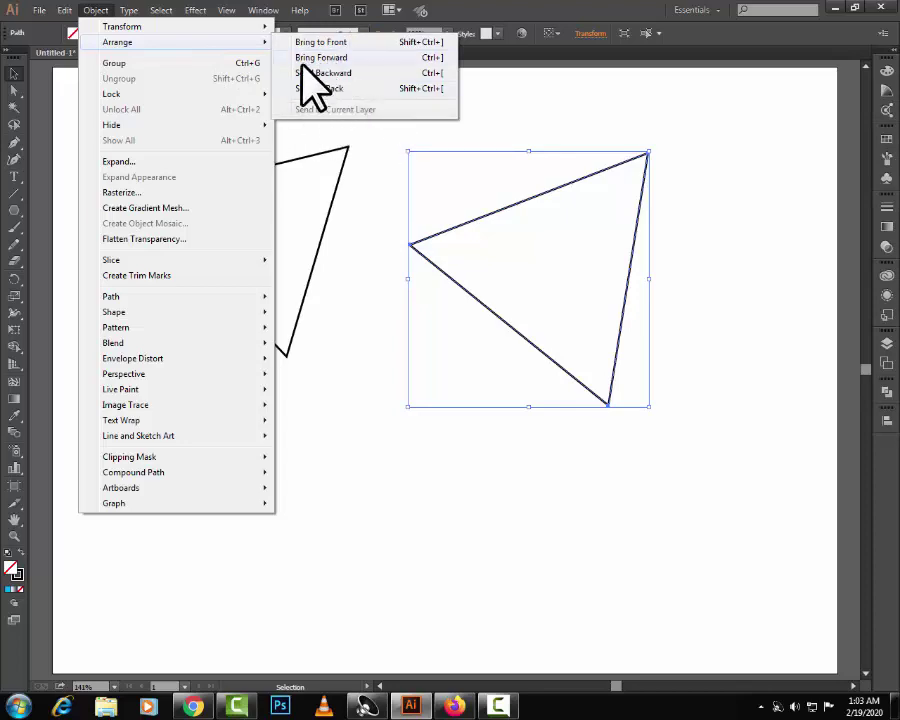
click(590, 100)
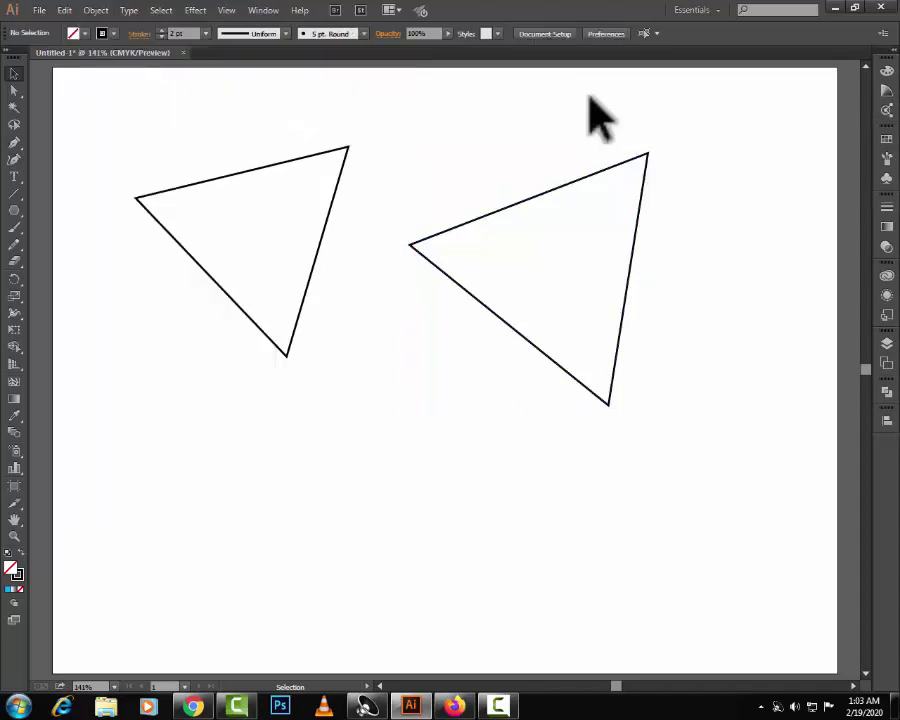